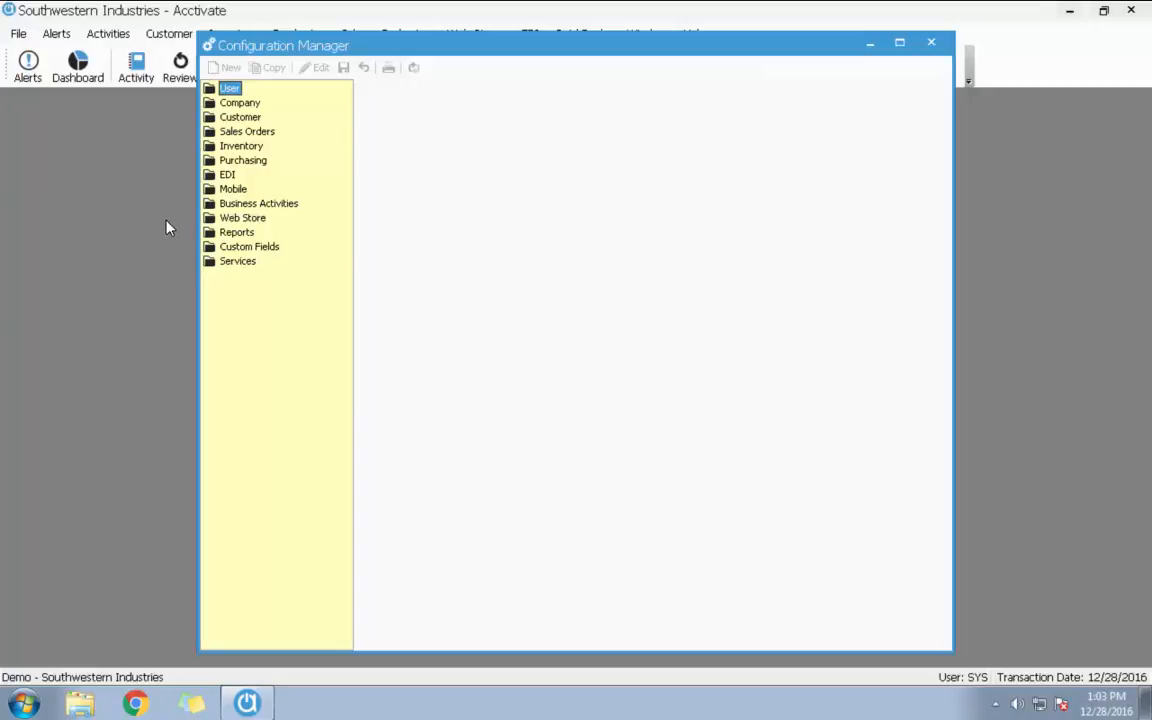
- Find the Void Inventory Transactions permission in the current user's Inventory folder
{"action": "double_click", "coordinate": [231, 90]}
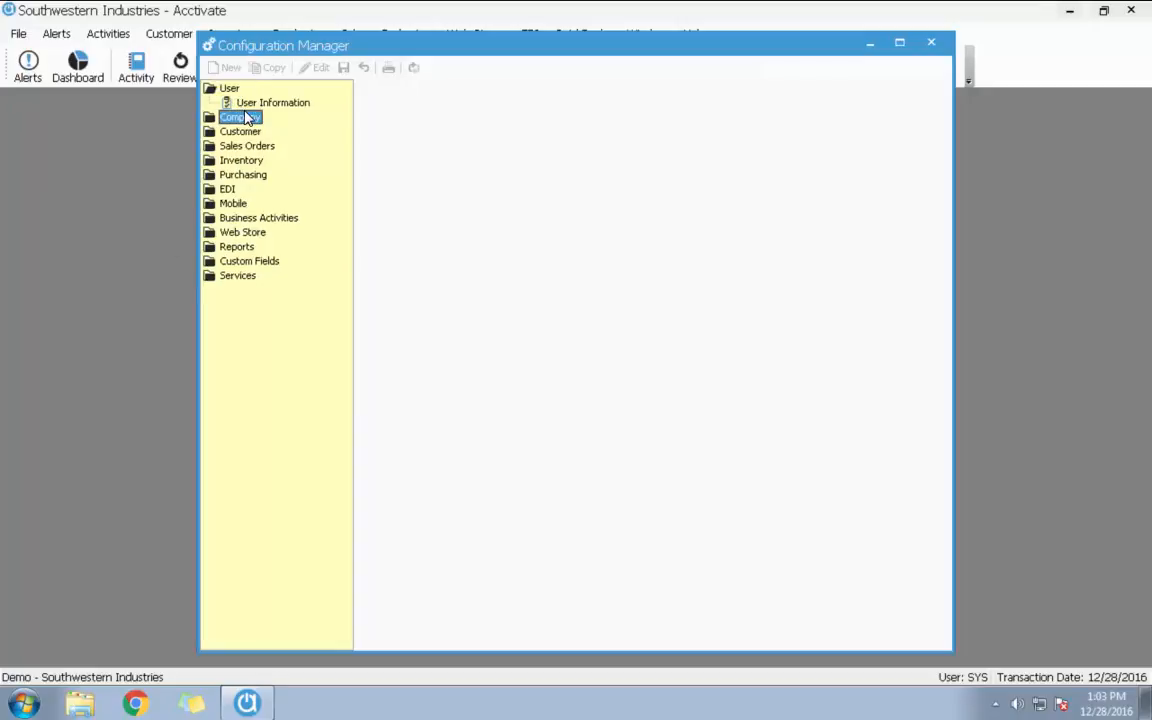
{"action": "left_click", "coordinate": [235, 103]}
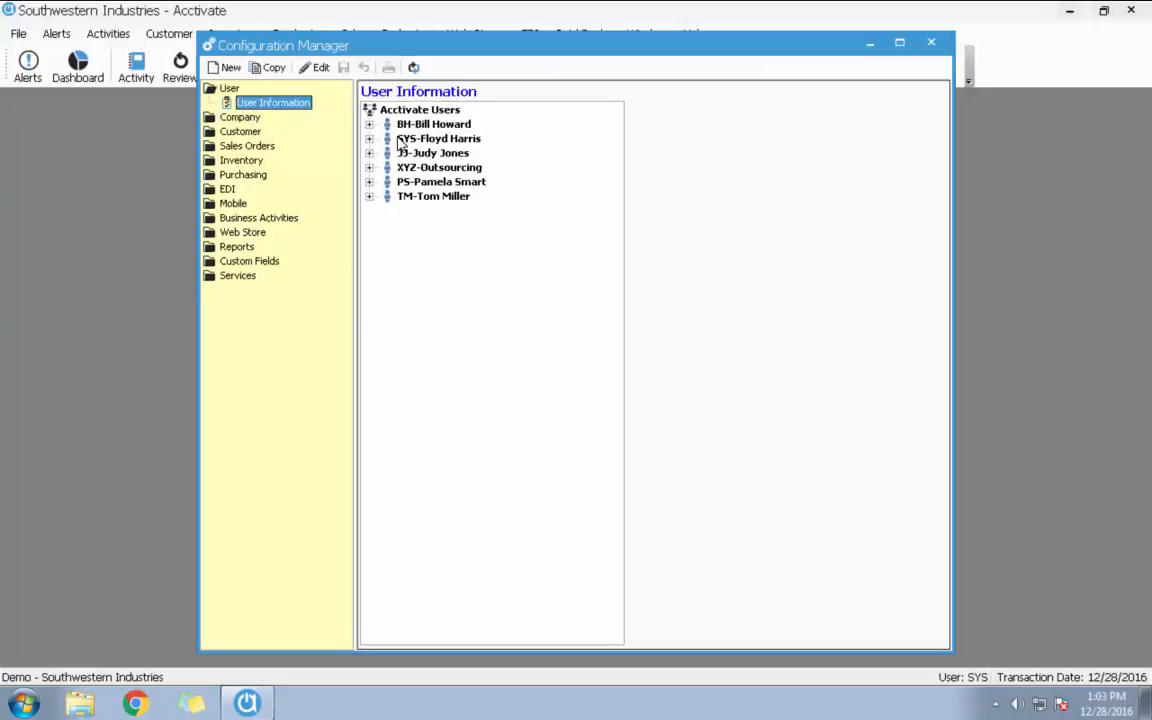
{"action": "left_click", "coordinate": [368, 139]}
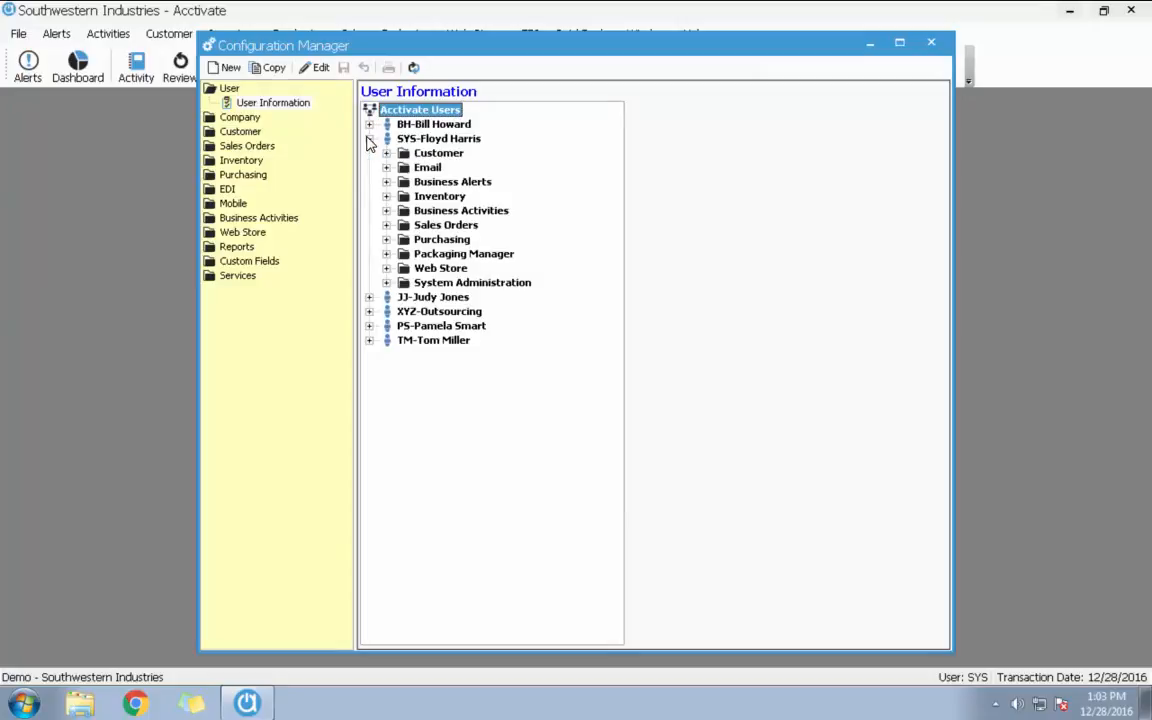
{"action": "left_click", "coordinate": [387, 197]}
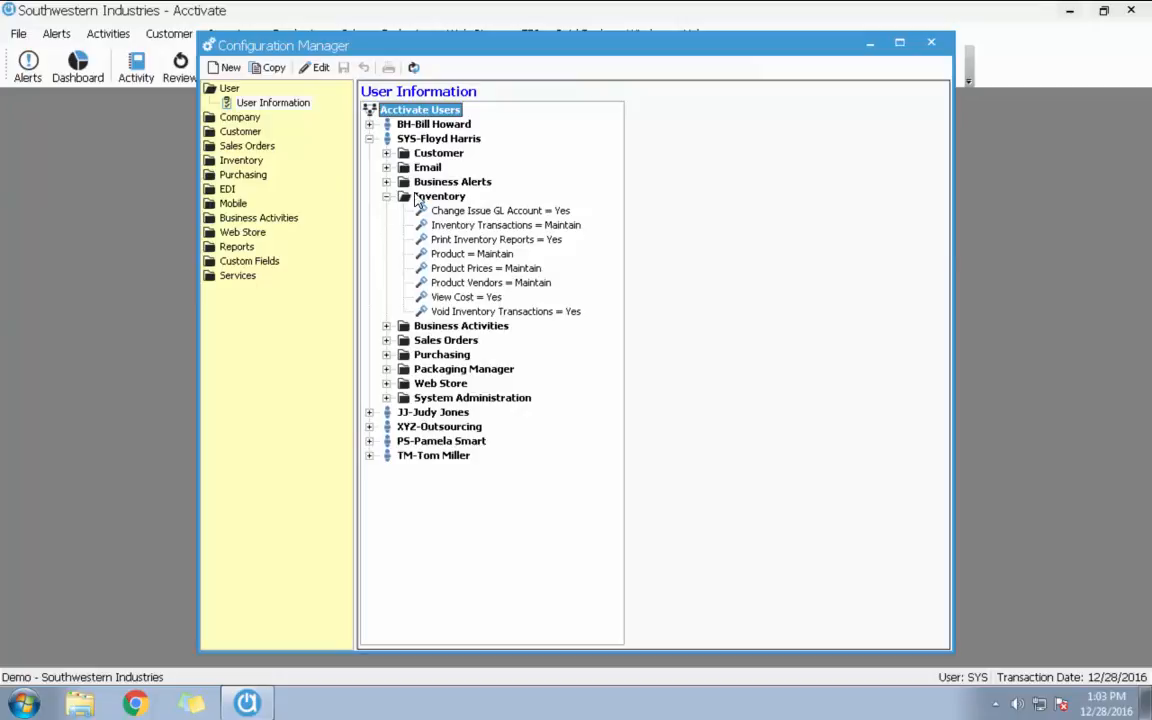
{"action": "left_click", "coordinate": [505, 313]}
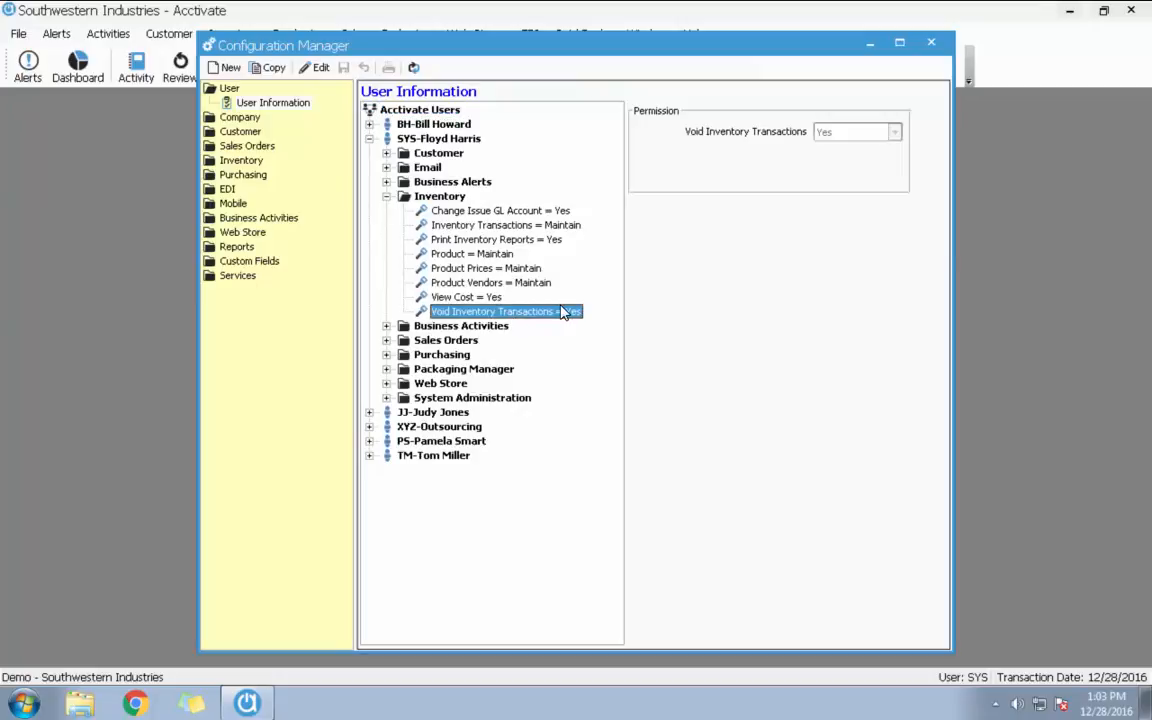
{"action": "left_click", "coordinate": [461, 139]}
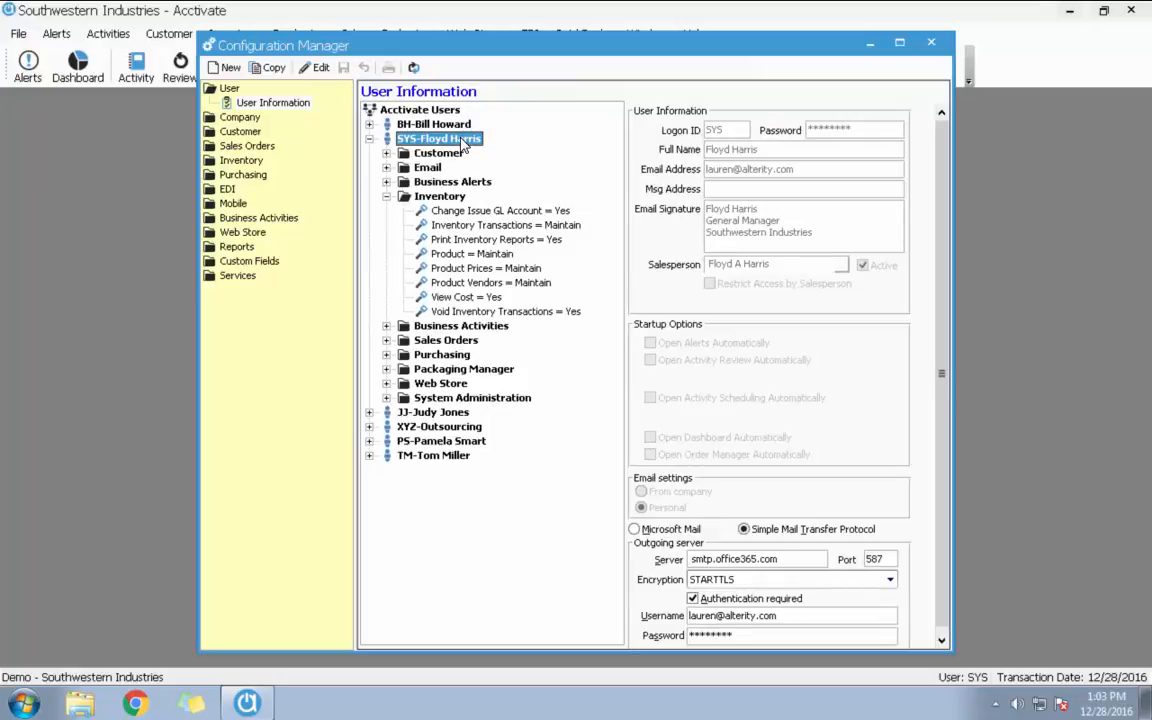
{"action": "left_click", "coordinate": [449, 198]}
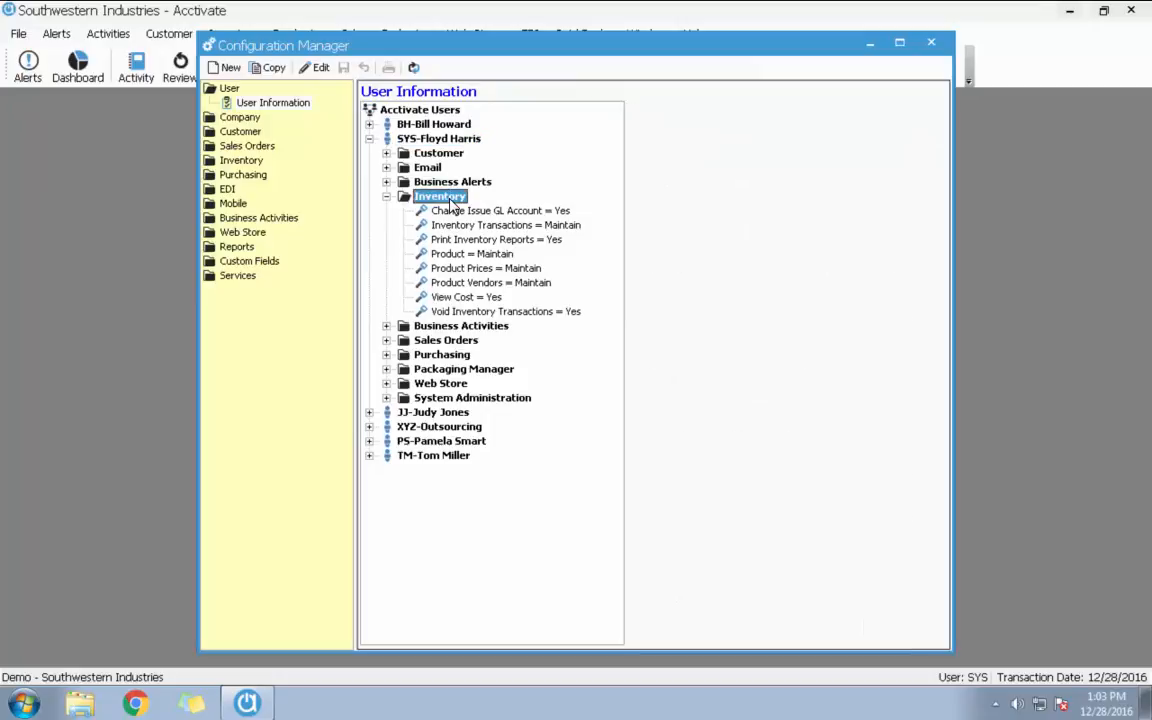
{"action": "left_click", "coordinate": [499, 313]}
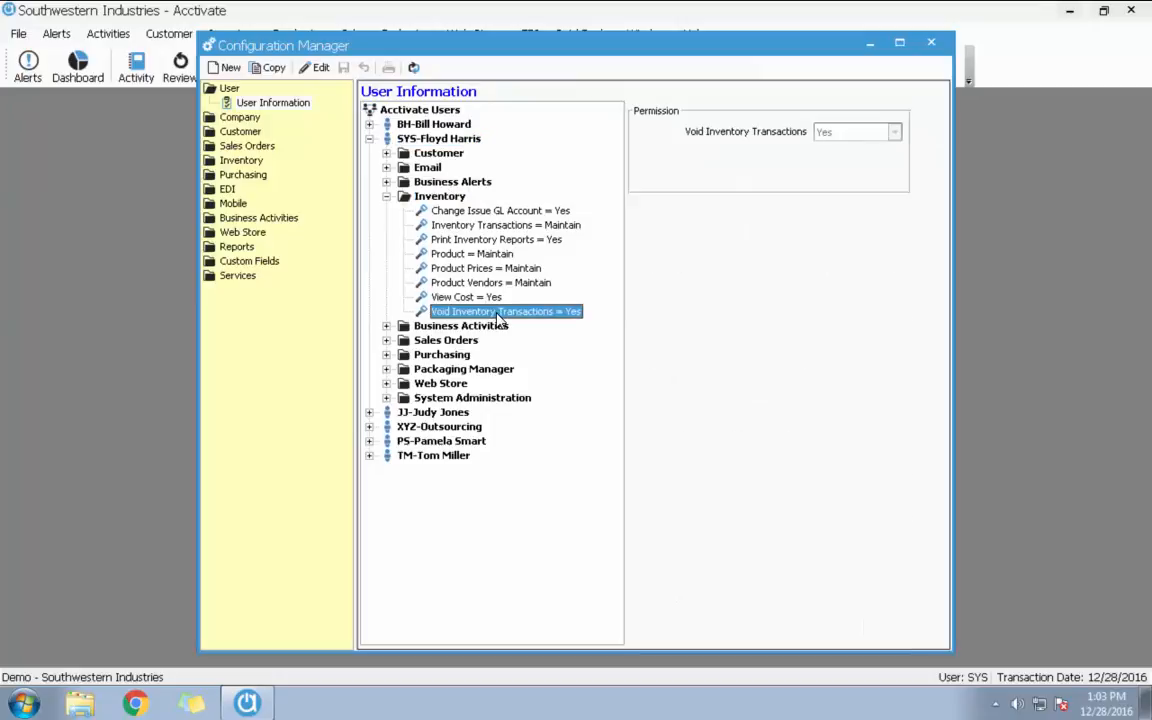
- Keep Void Inventory Transactions set to Yes and save the permission
{"action": "left_click", "coordinate": [314, 67]}
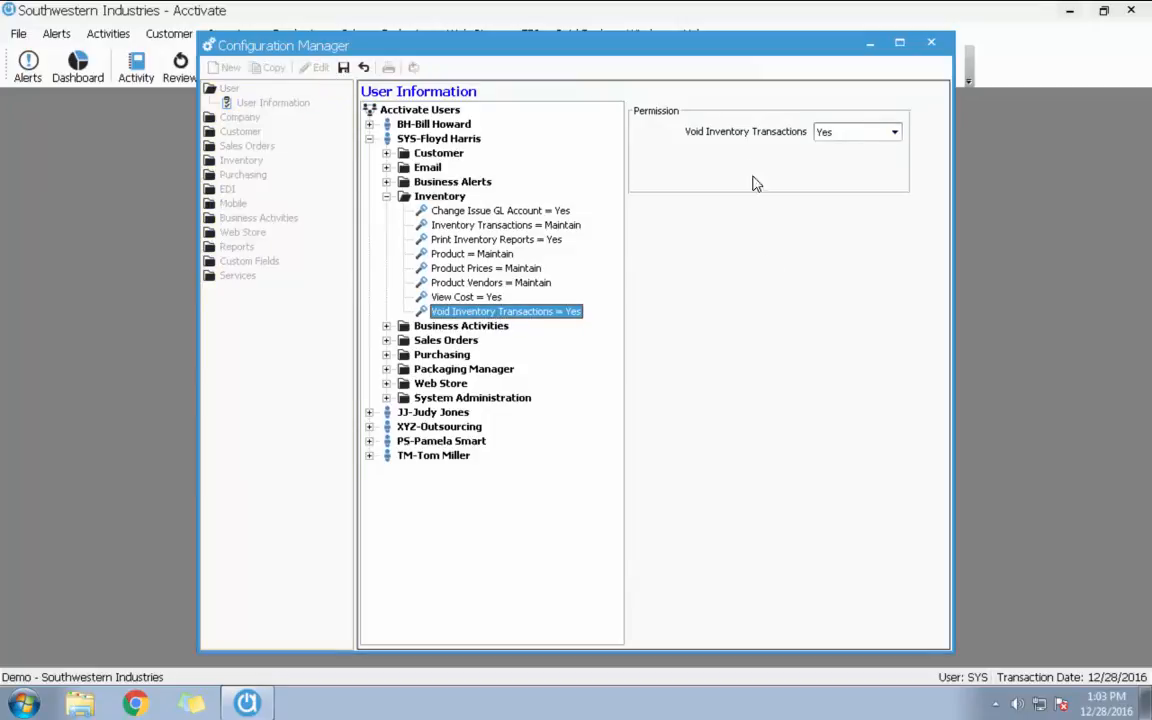
{"action": "left_click", "coordinate": [894, 133]}
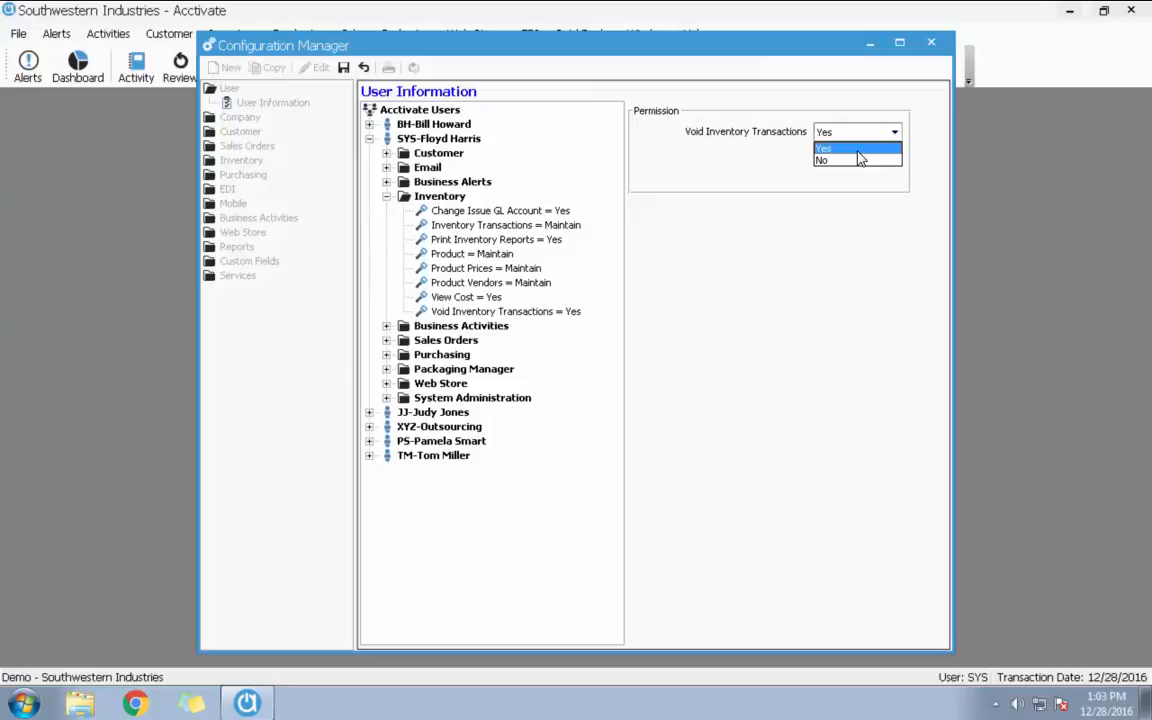
{"action": "left_click", "coordinate": [745, 333]}
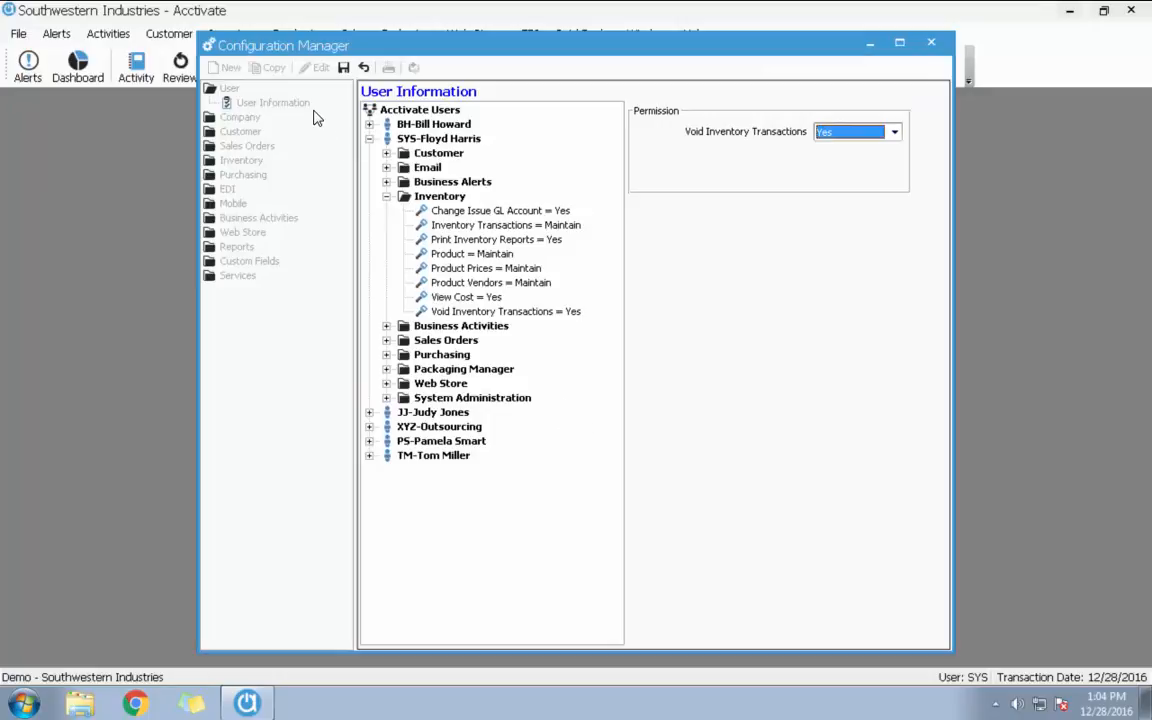
{"action": "left_click", "coordinate": [344, 70]}
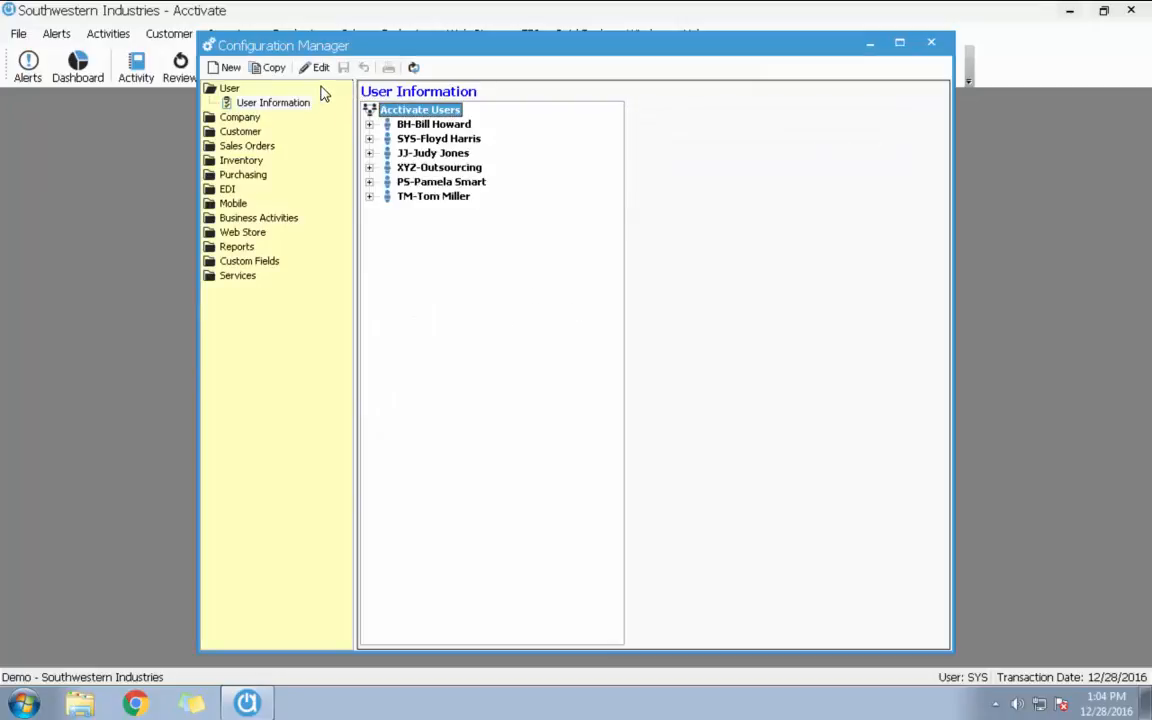
- Open the Sales Order Workflow Status table in edit mode
{"action": "left_click", "coordinate": [247, 146]}
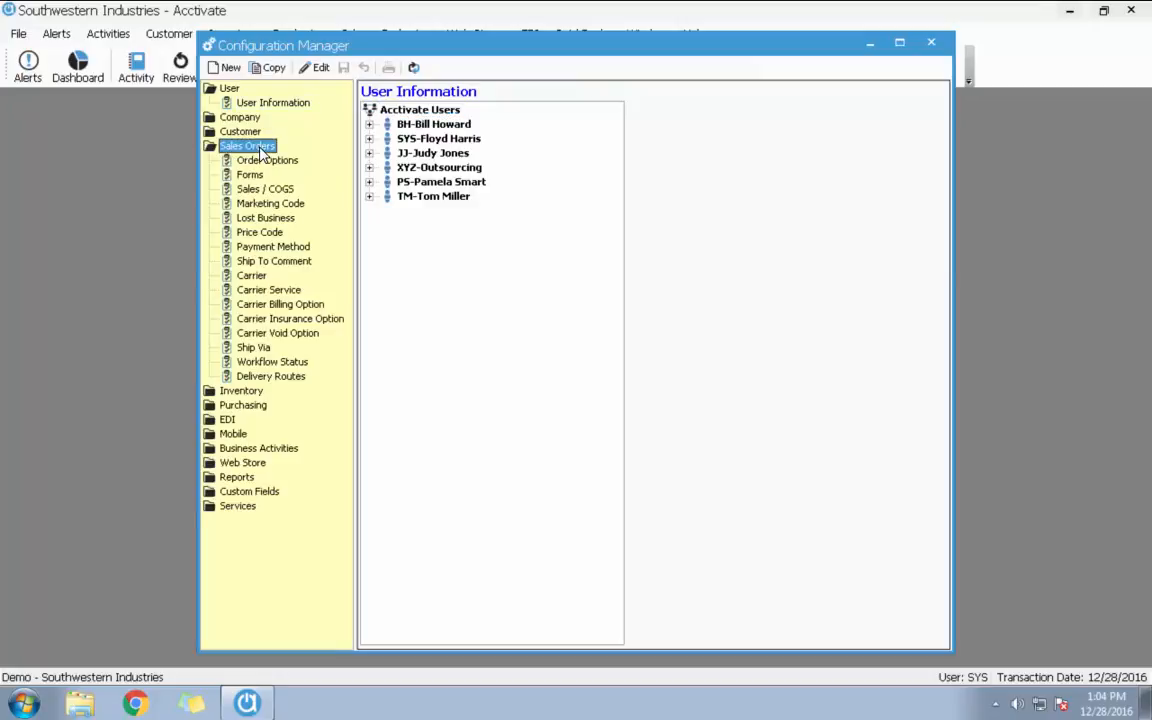
{"action": "left_click", "coordinate": [270, 362]}
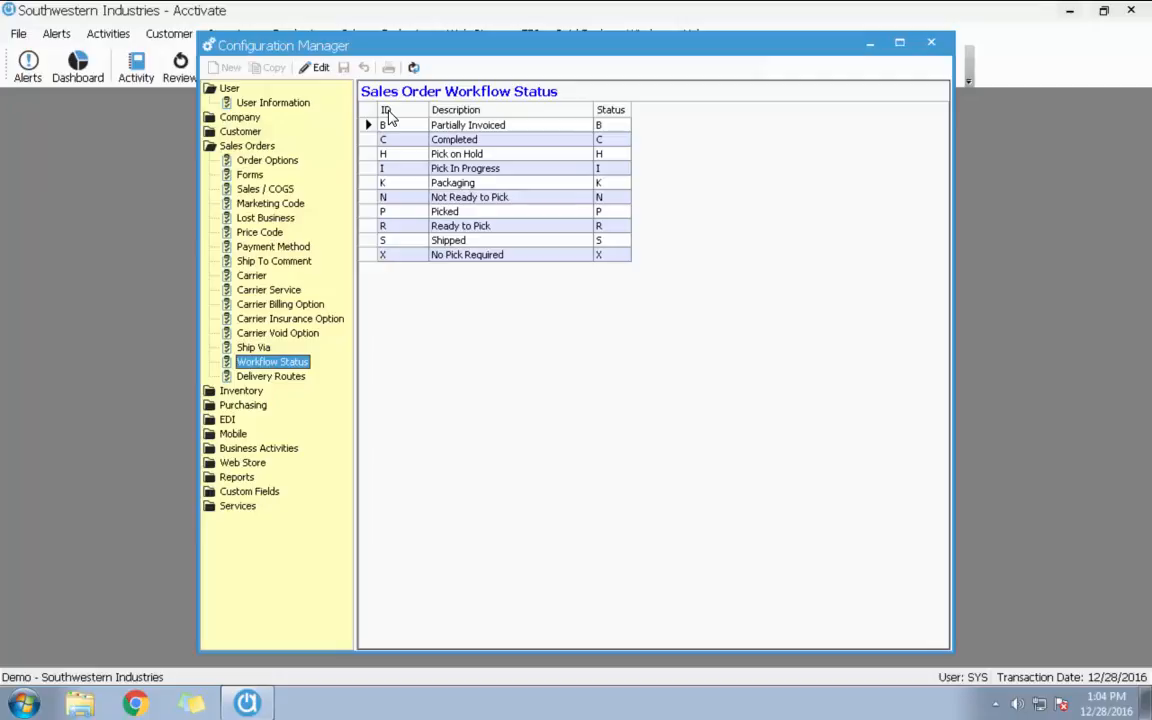
{"action": "left_click", "coordinate": [316, 68]}
{"action": "left_click", "coordinate": [620, 124]}
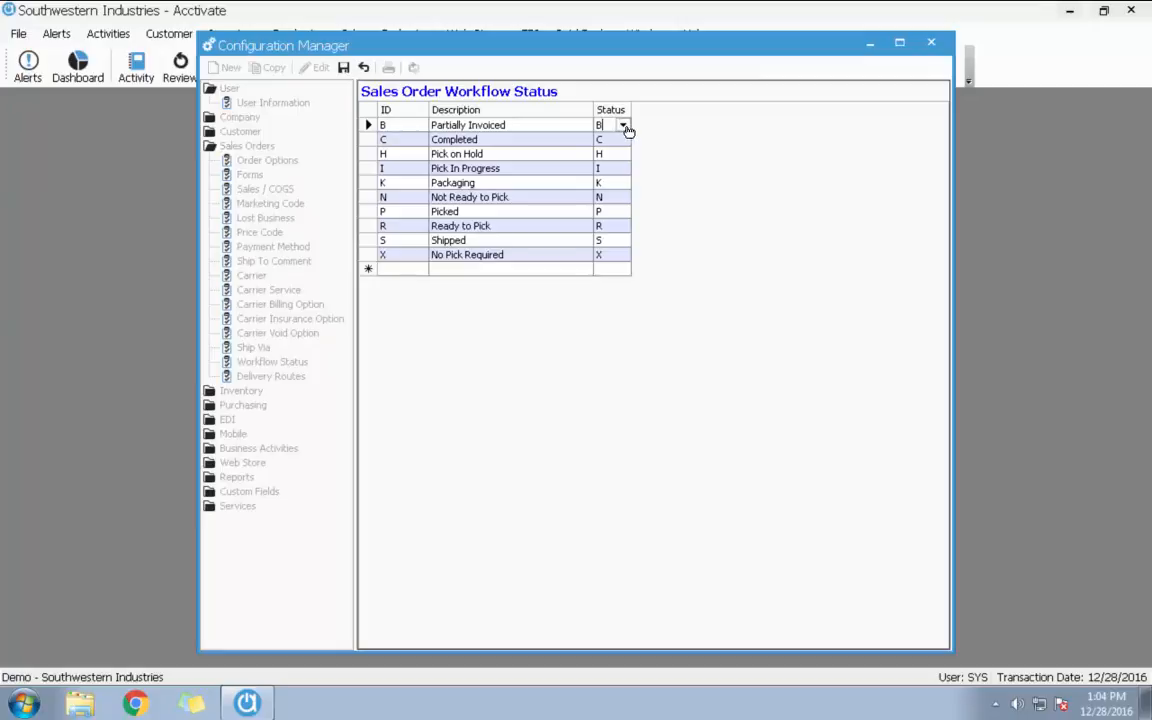
- Review the Partially Invoiced, Picked and Ready to Pick entries, then save the table unchanged
{"action": "left_click", "coordinate": [623, 125]}
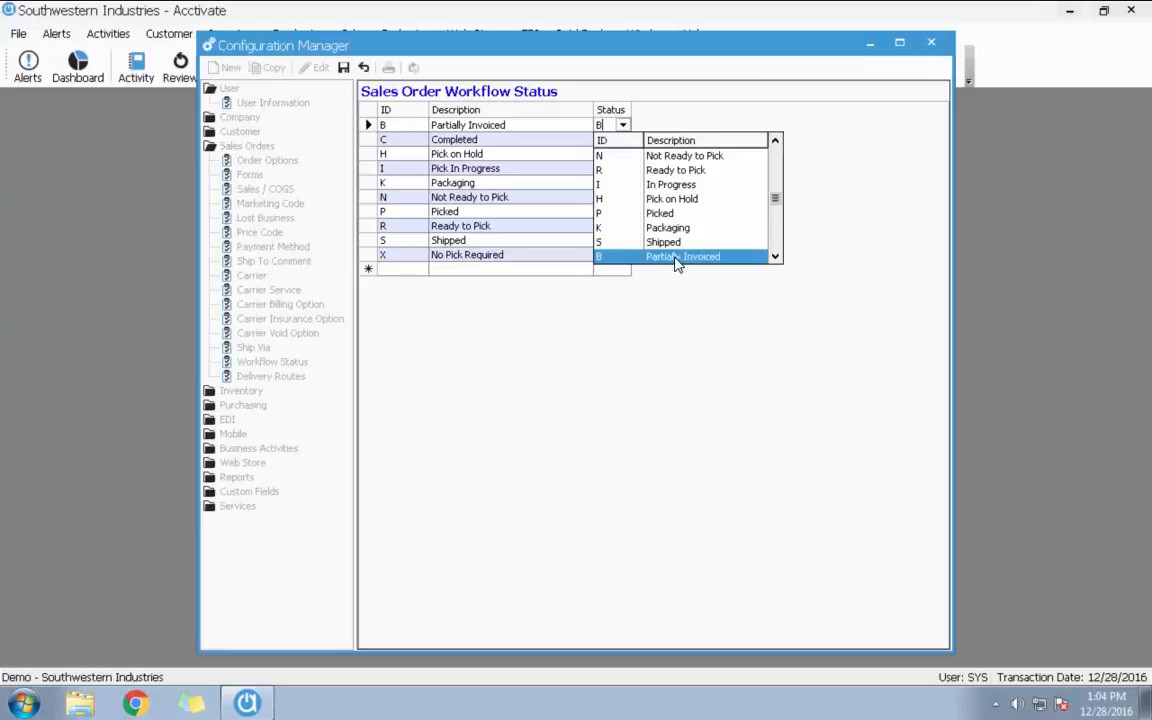
{"action": "left_click", "coordinate": [775, 257]}
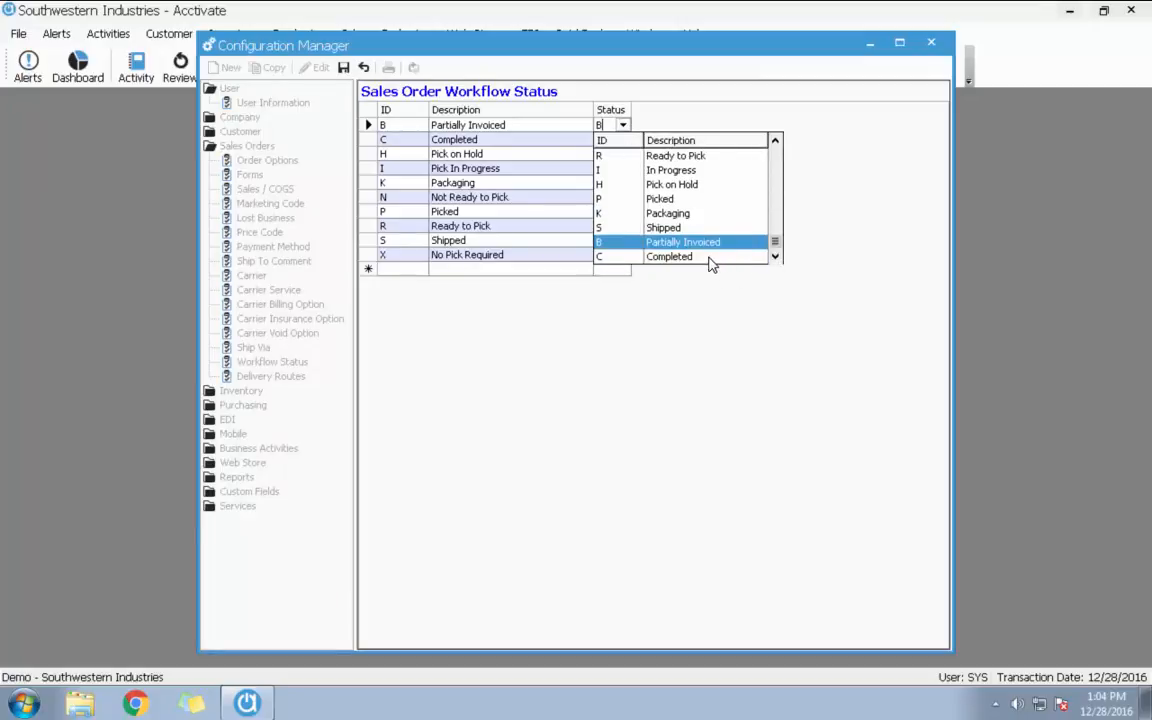
{"action": "left_click", "coordinate": [650, 384]}
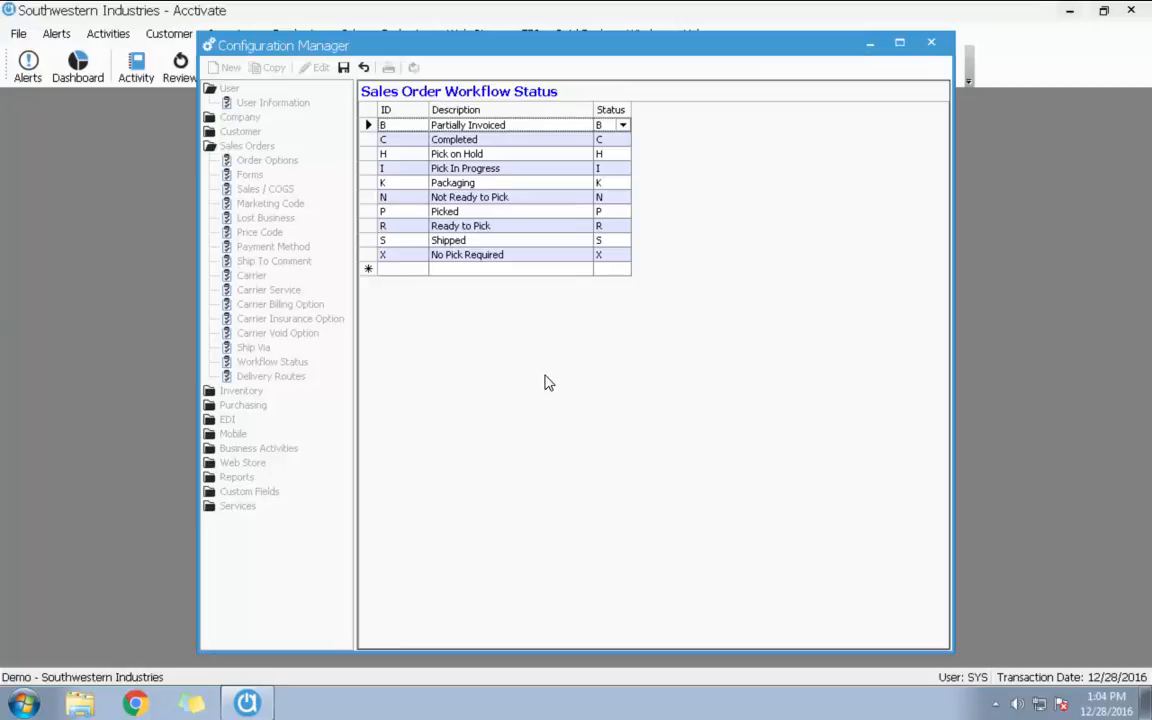
{"action": "left_click", "coordinate": [622, 125]}
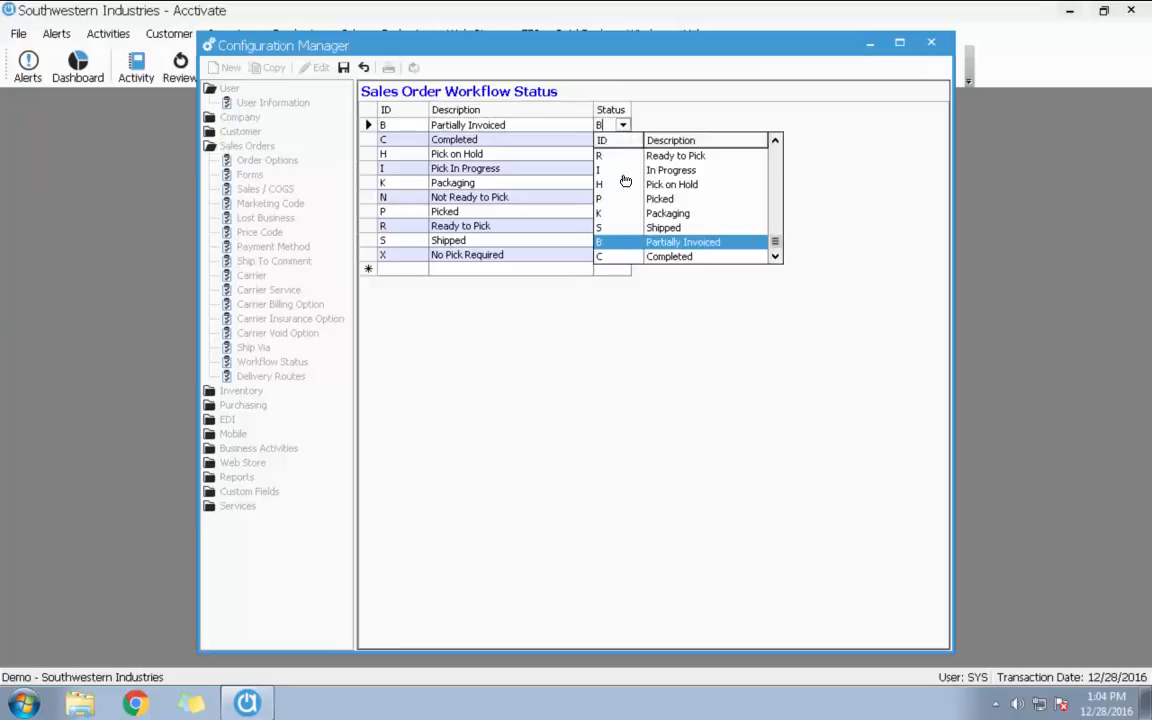
{"action": "left_click", "coordinate": [575, 403]}
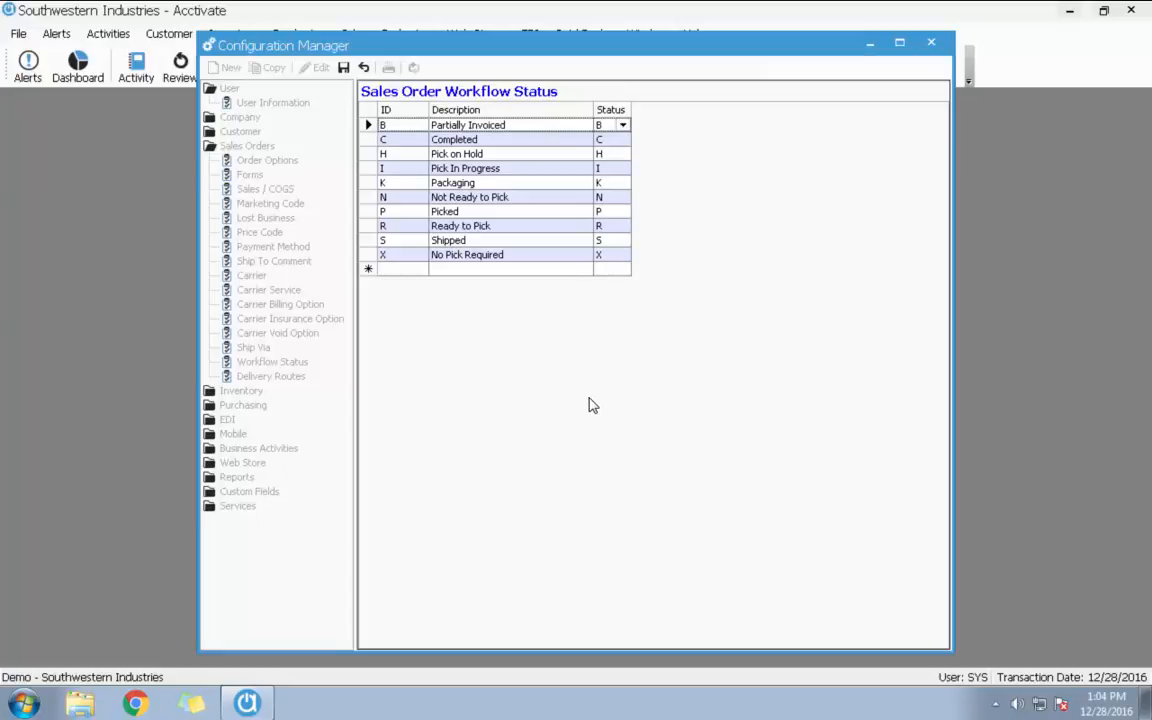
{"action": "left_click", "coordinate": [614, 213]}
{"action": "left_click", "coordinate": [462, 227]}
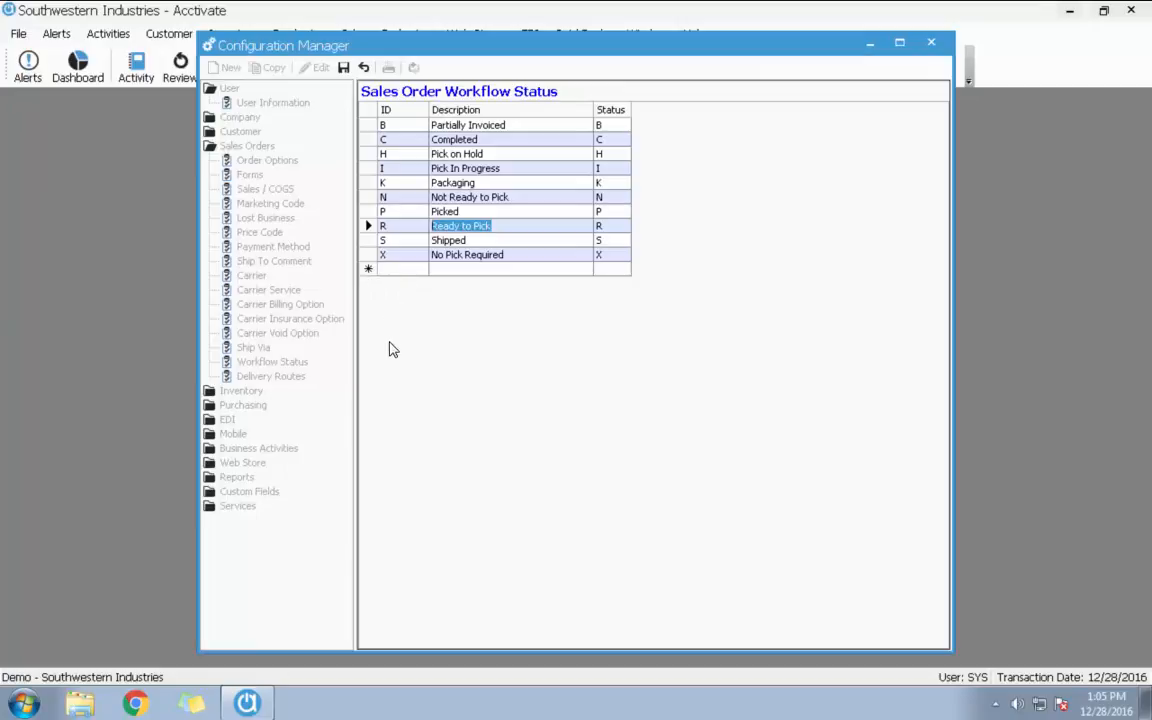
{"action": "left_click", "coordinate": [343, 67]}
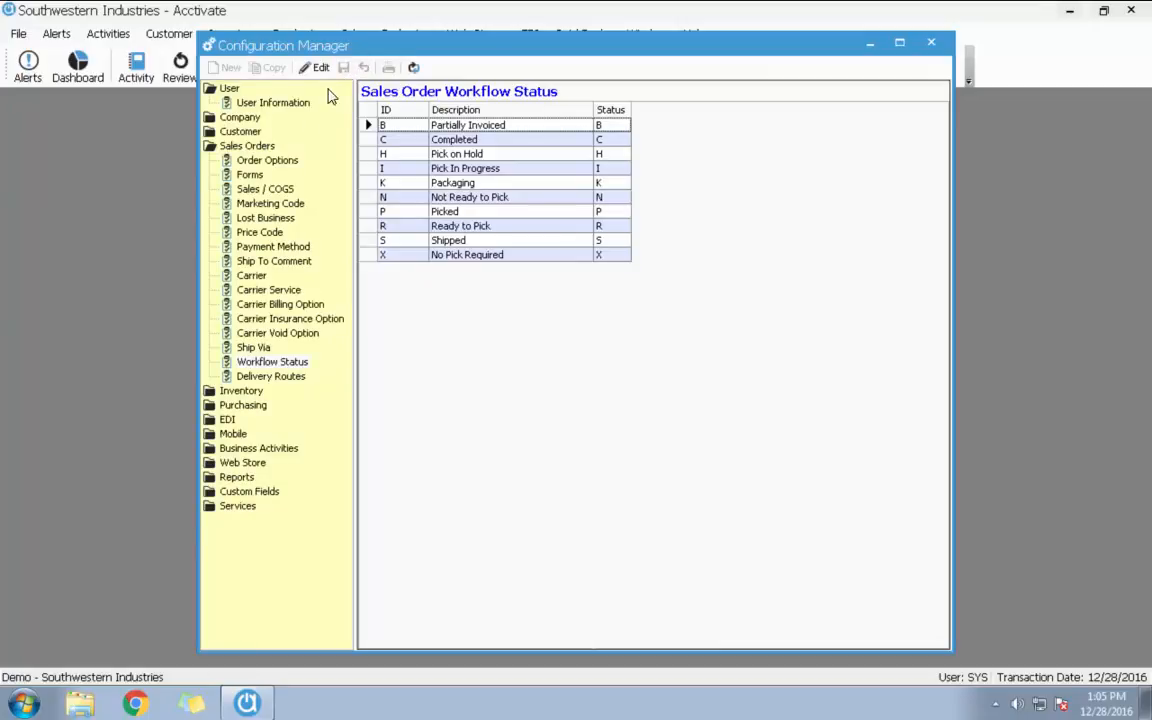
- Edit Sales Order Options workflow statuses: Ready to Pick, Completed, and Partially Invoiced
{"action": "left_click", "coordinate": [285, 163]}
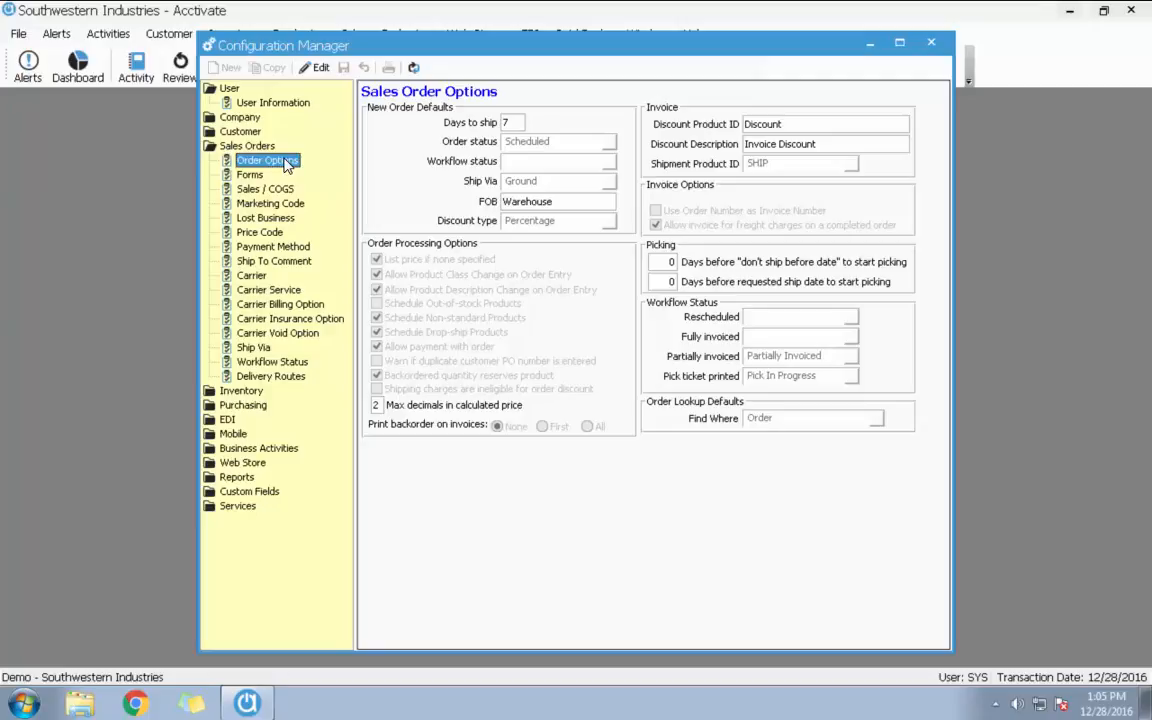
{"action": "left_click", "coordinate": [320, 68]}
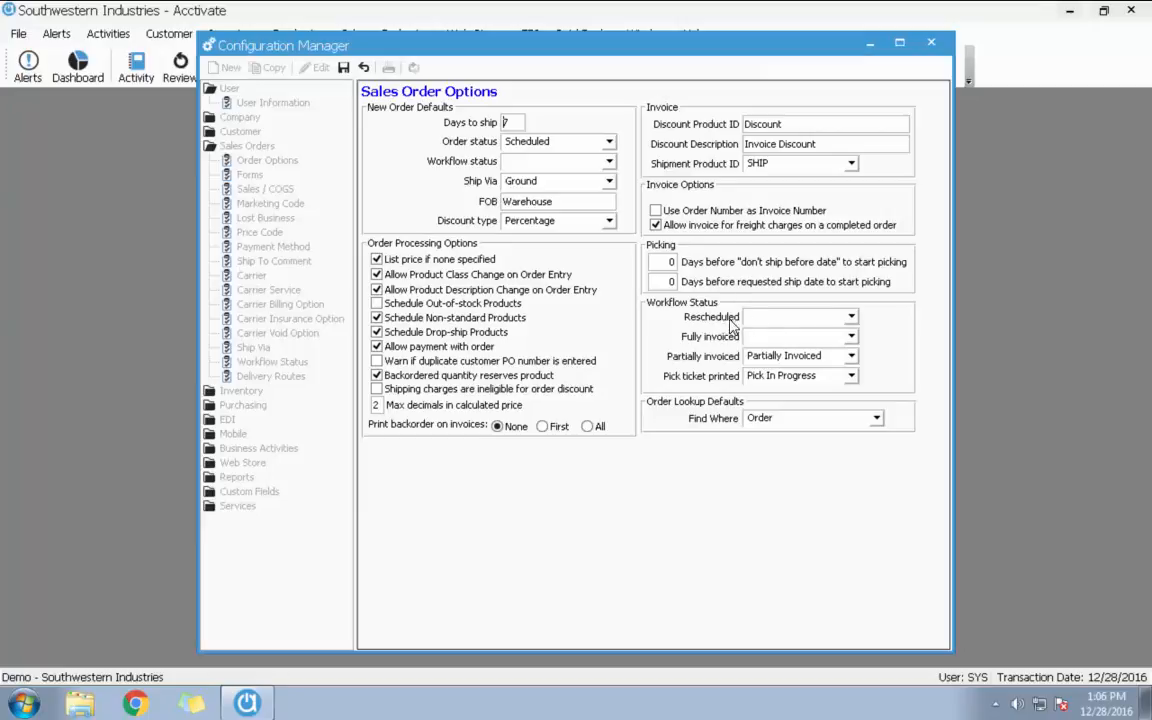
{"action": "left_click", "coordinate": [851, 316]}
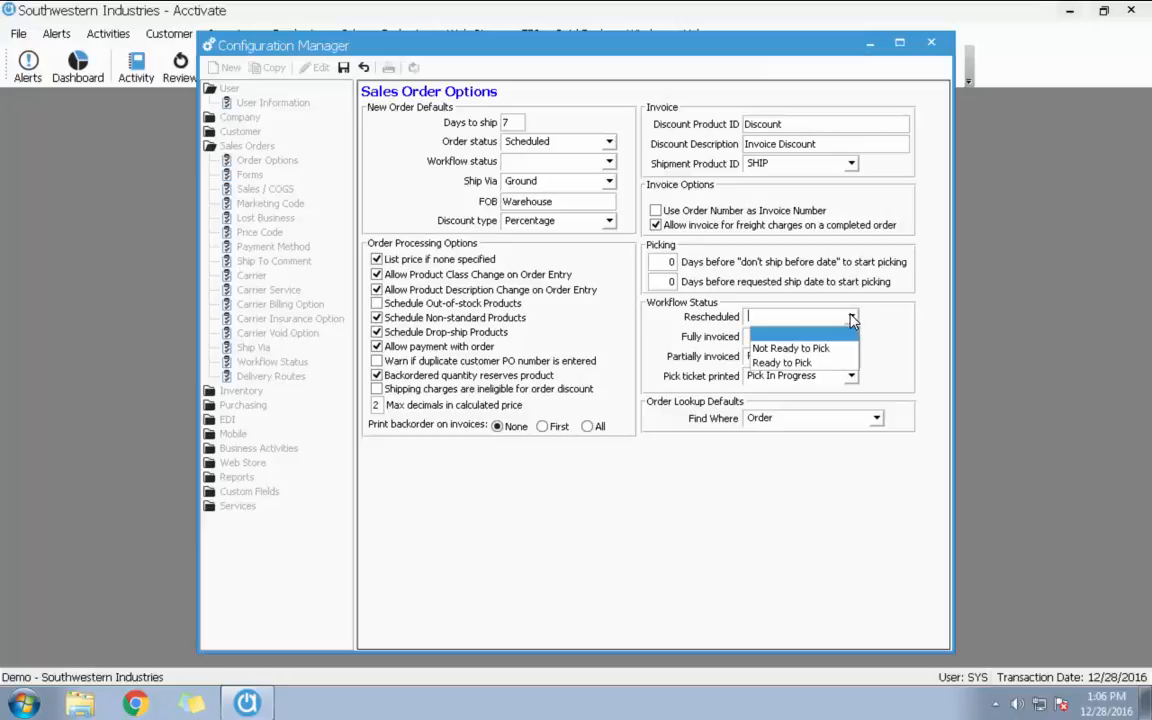
{"action": "left_click", "coordinate": [790, 362]}
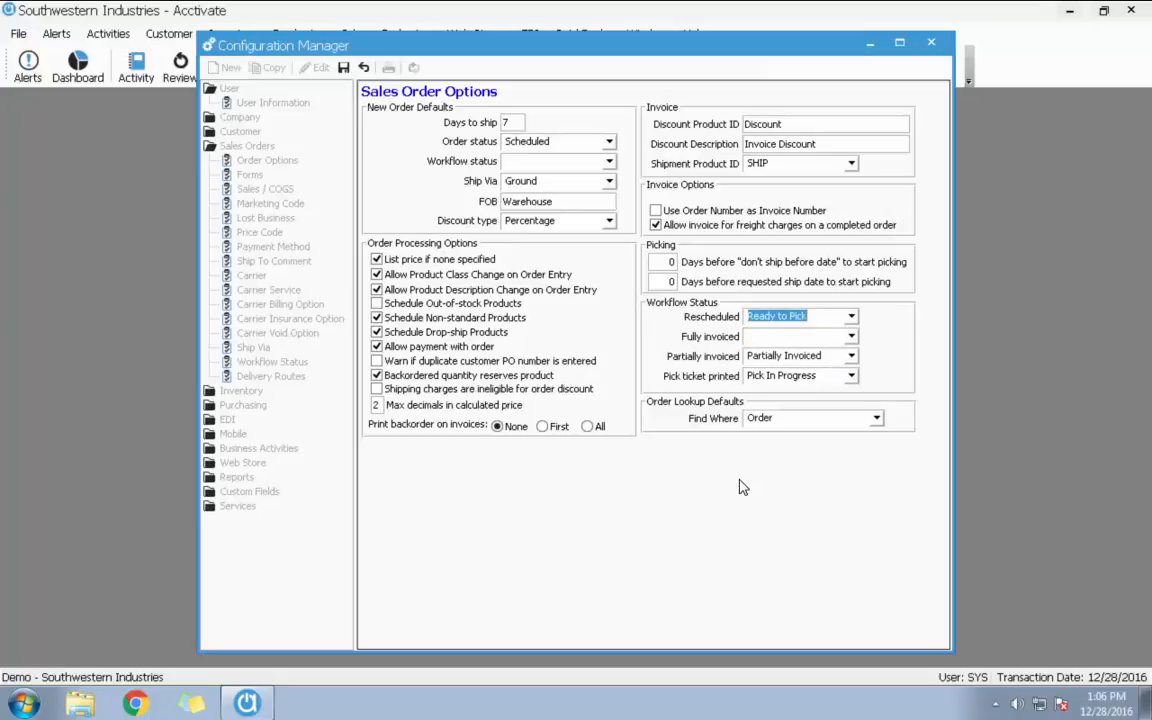
{"action": "left_click", "coordinate": [849, 338]}
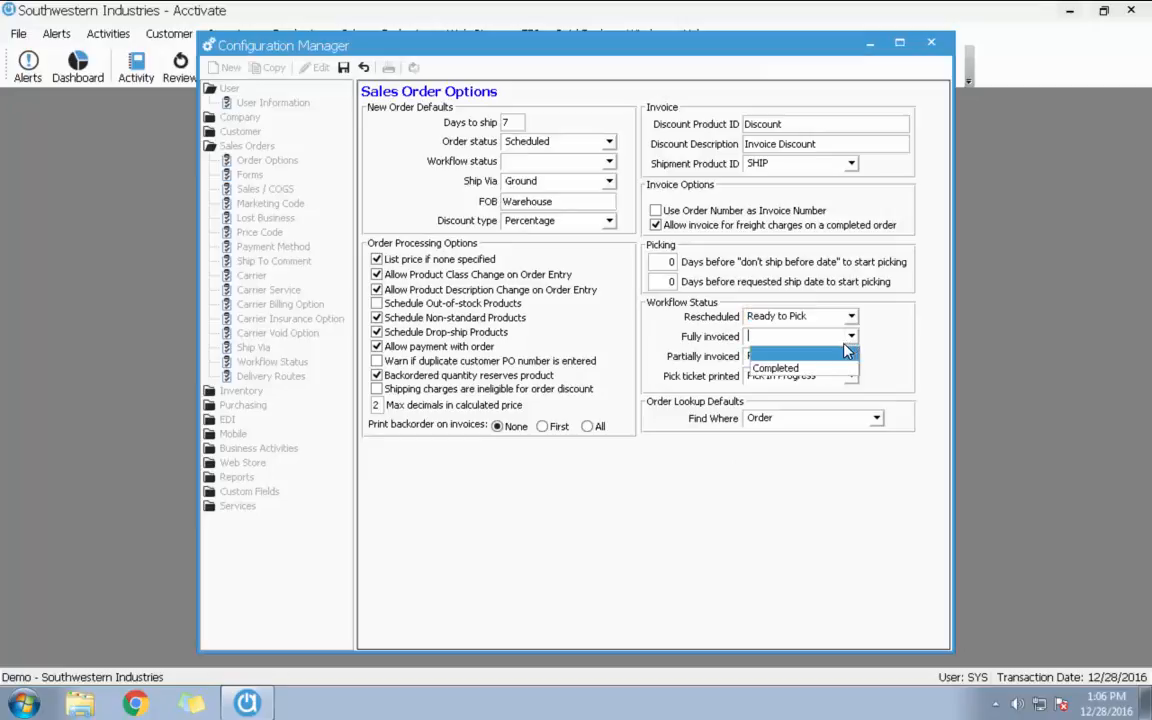
{"action": "left_click", "coordinate": [806, 371]}
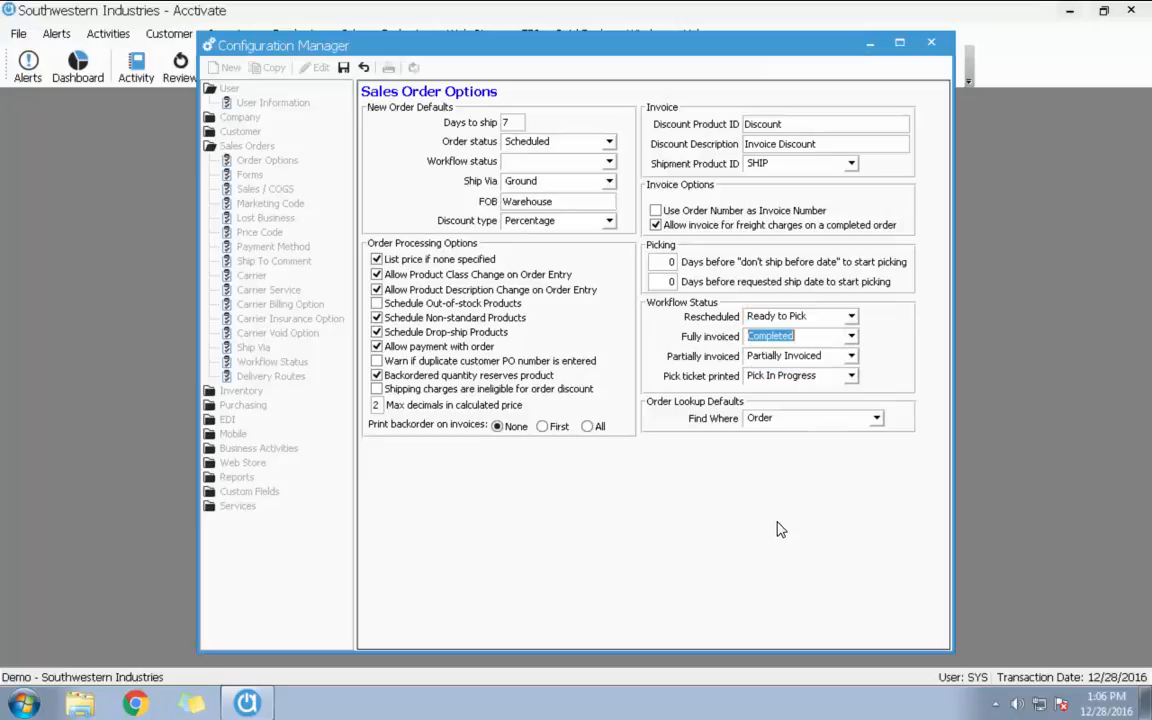
{"action": "left_click", "coordinate": [851, 359]}
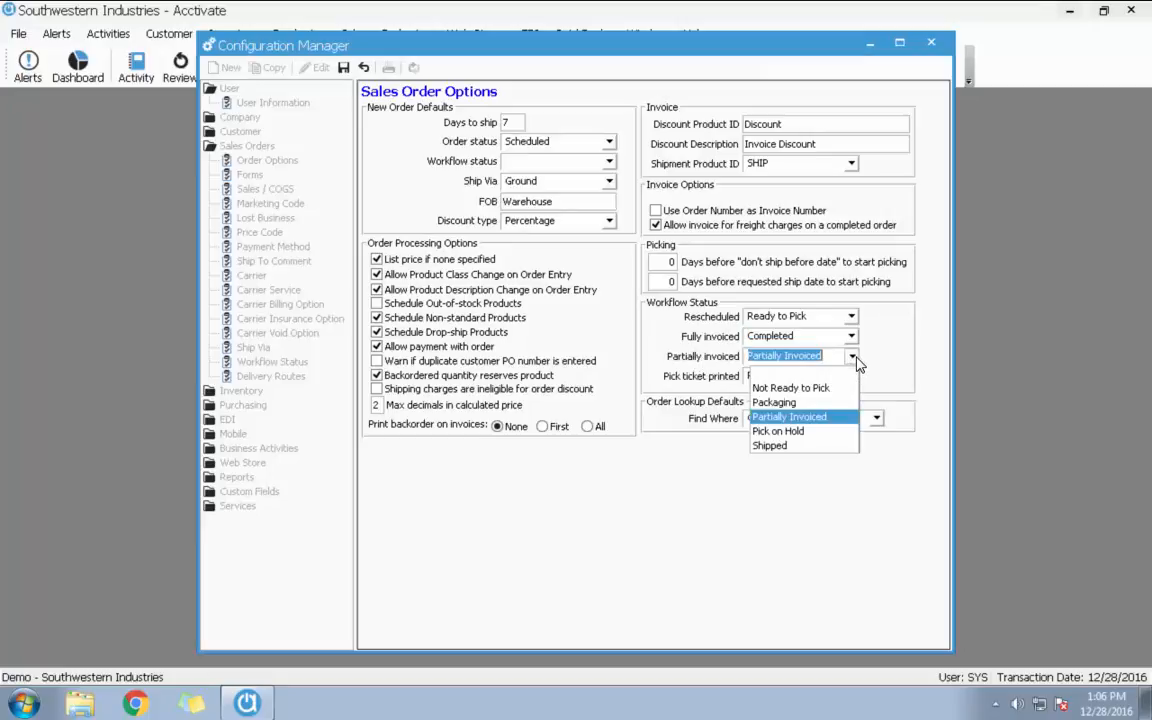
{"action": "left_click", "coordinate": [820, 418]}
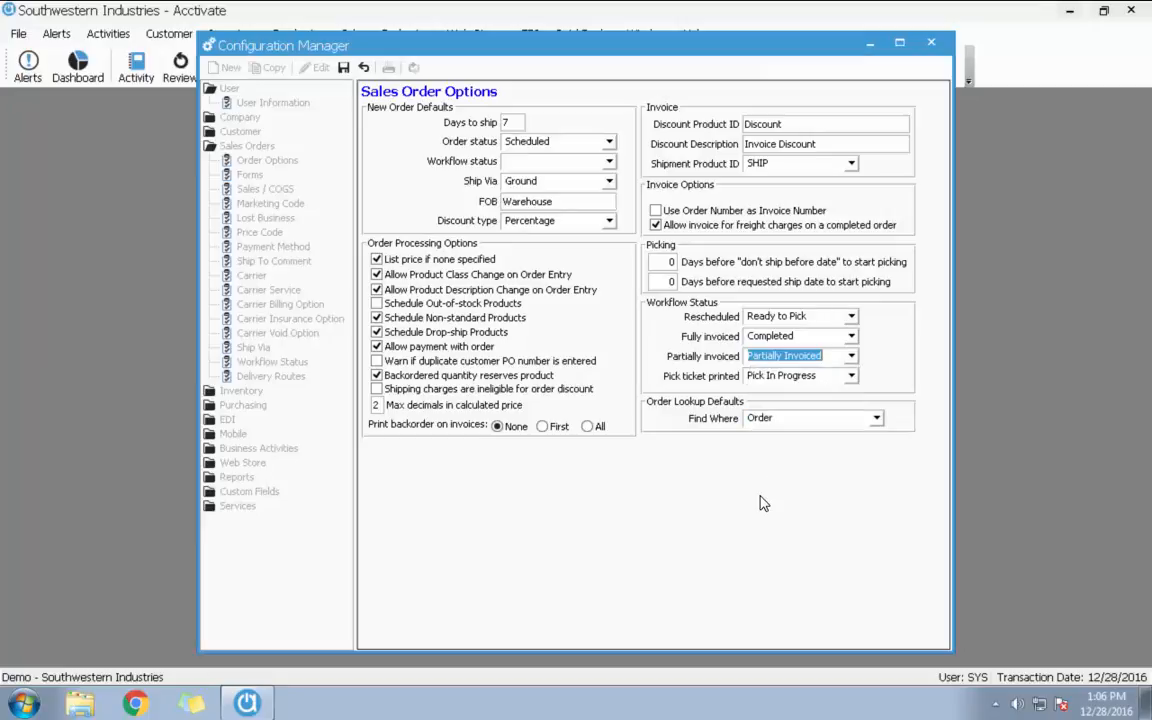
{"action": "left_click", "coordinate": [851, 378]}
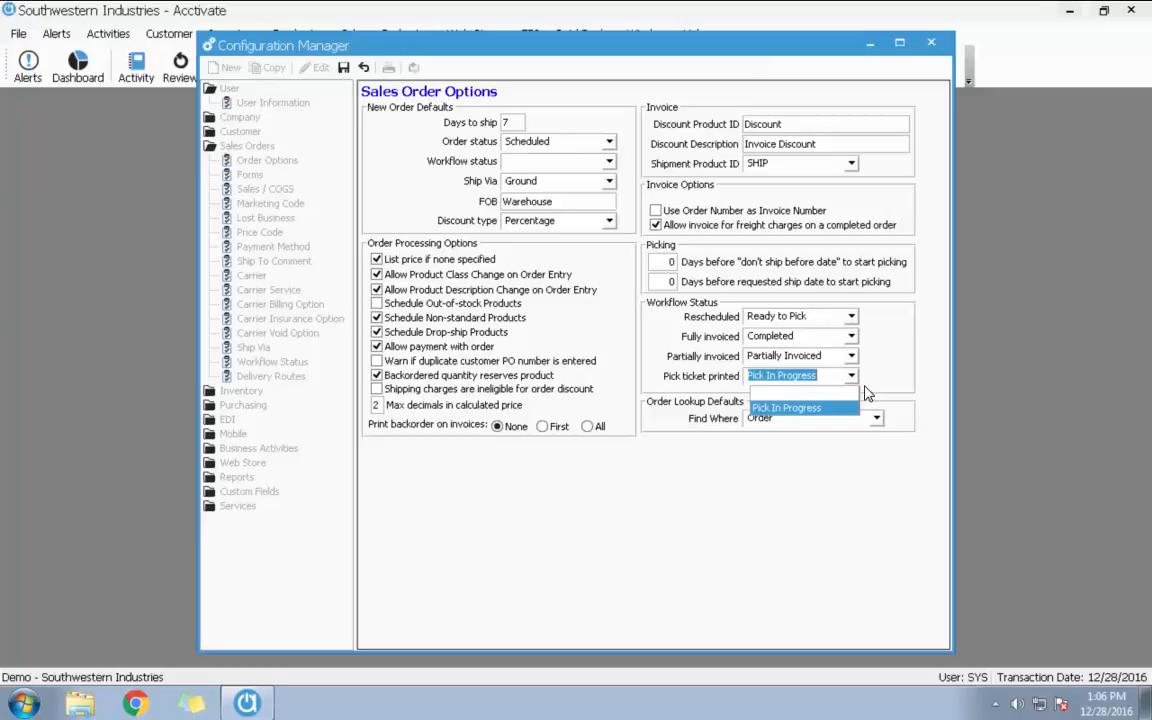
{"action": "left_click", "coordinate": [898, 372]}
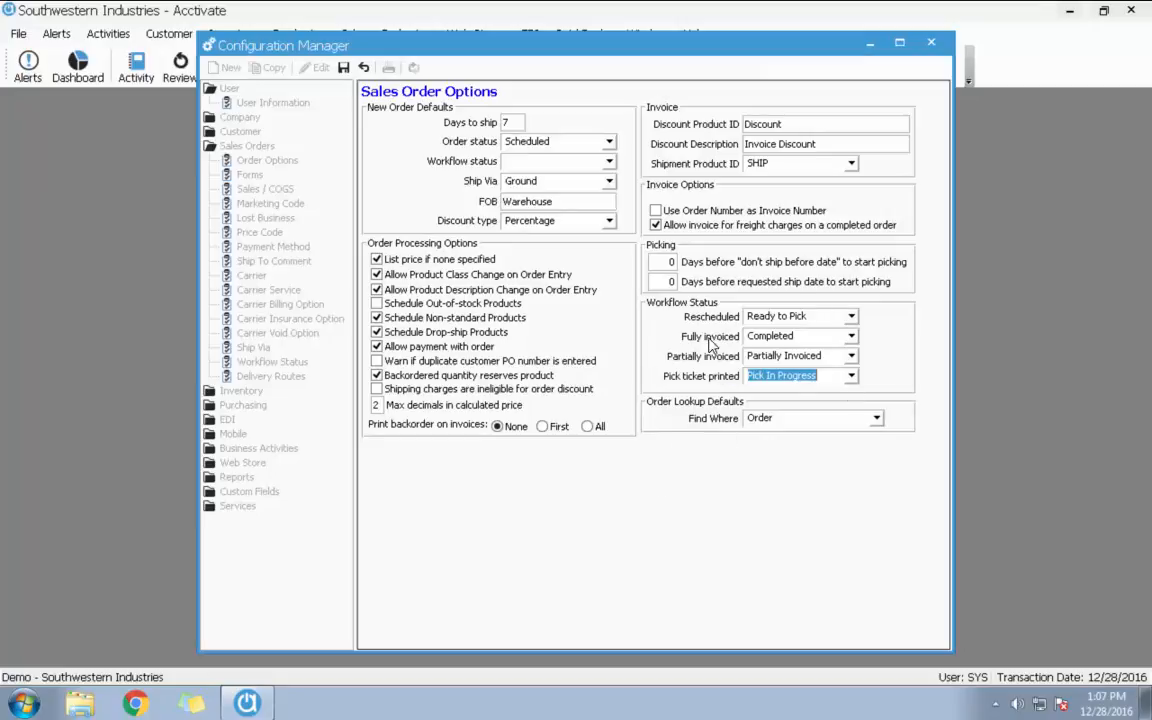
- Blank the Rescheduled workflow status, save the options and close Configuration Manager
{"action": "left_click", "coordinate": [853, 317]}
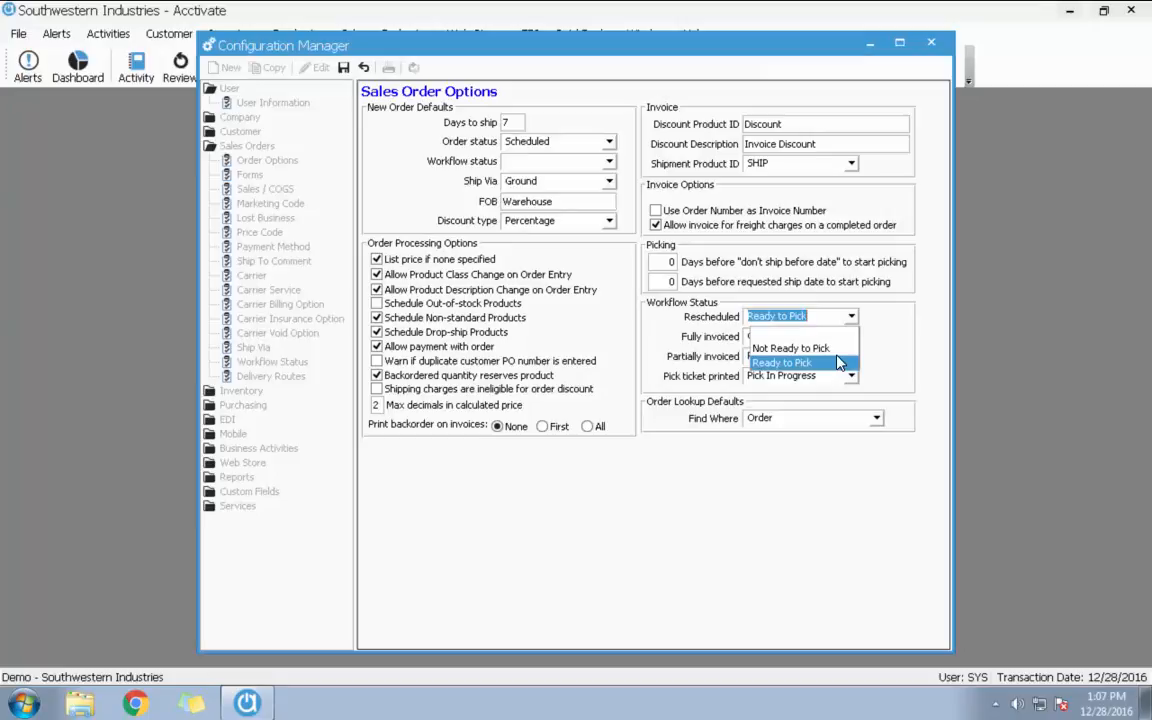
{"action": "left_click", "coordinate": [797, 549]}
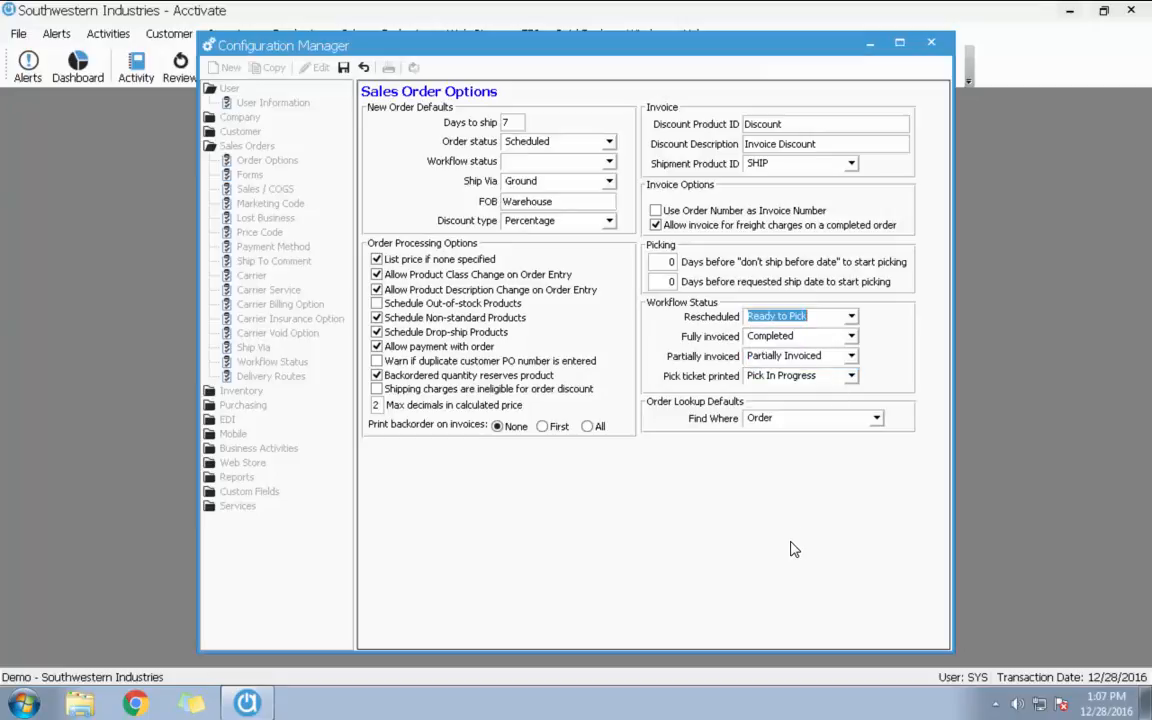
{"action": "left_click", "coordinate": [852, 318]}
{"action": "left_click", "coordinate": [790, 330]}
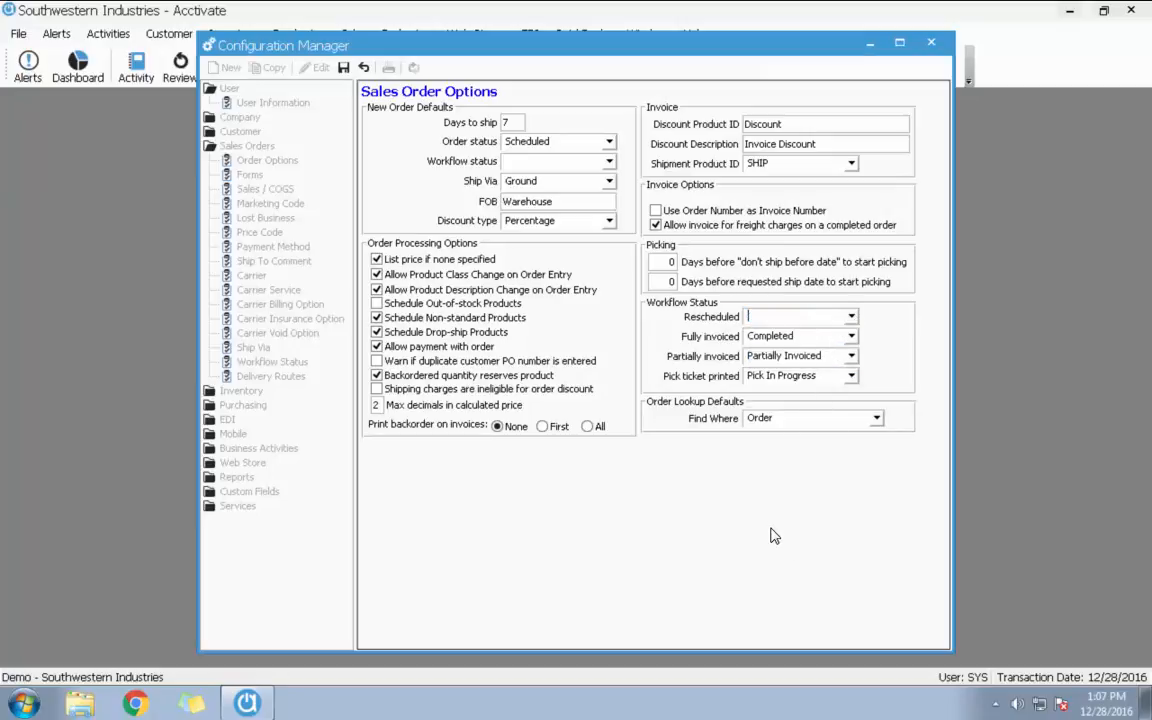
{"action": "left_click", "coordinate": [343, 68]}
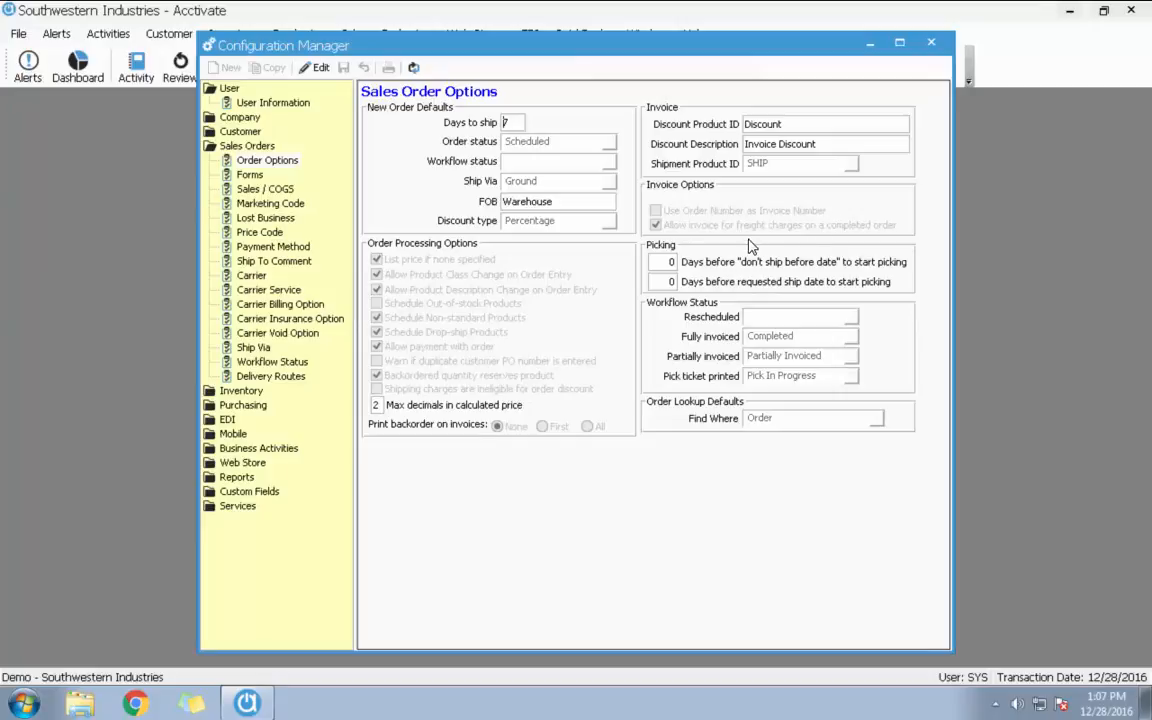
{"action": "left_click", "coordinate": [931, 46]}
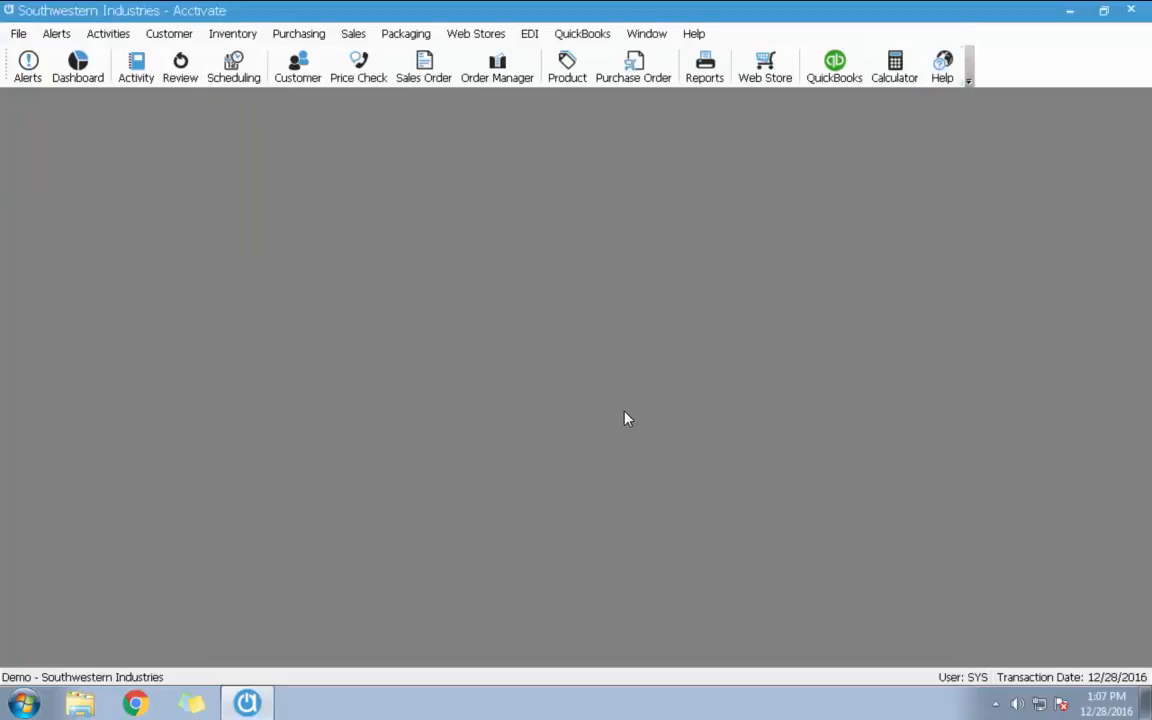
- Open a blank Product record and bring up the Choose Product list
{"action": "left_click", "coordinate": [563, 72]}
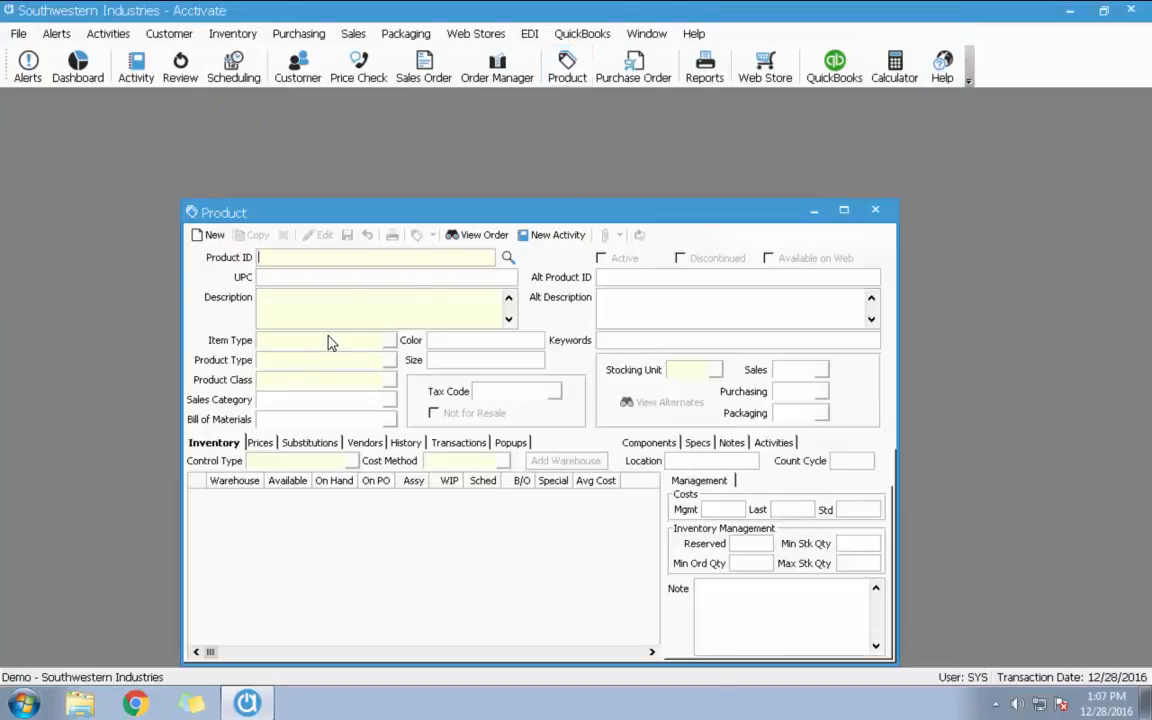
{"action": "left_click", "coordinate": [508, 258]}
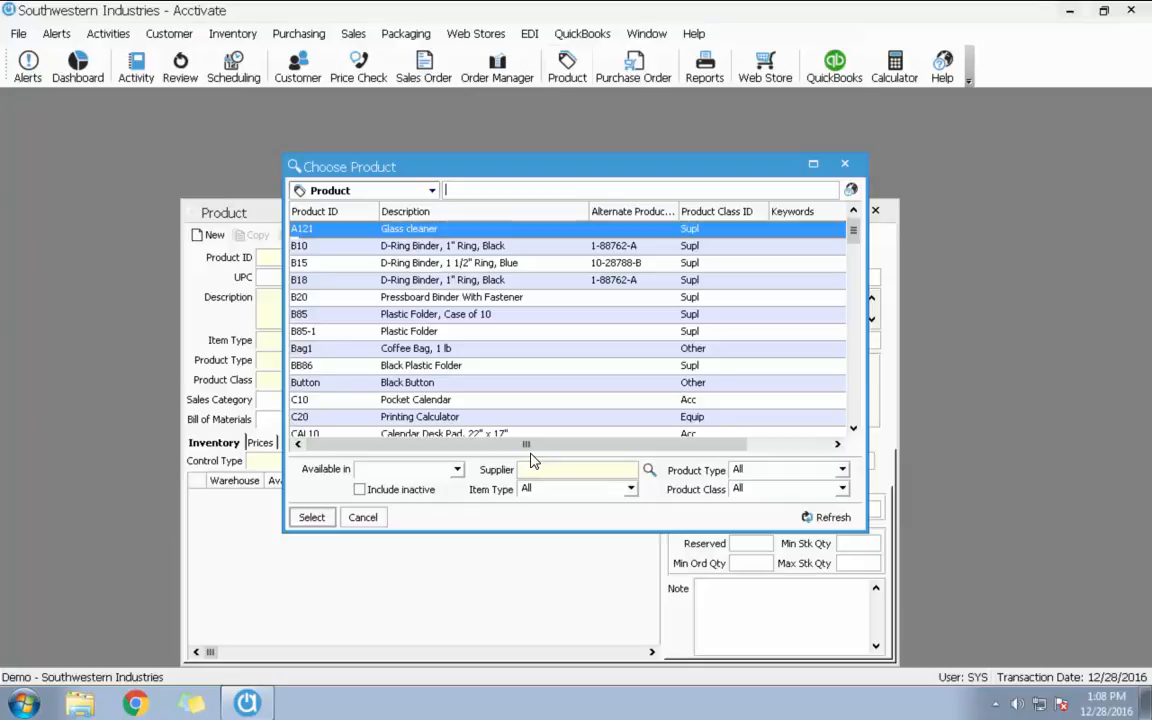
- Sort Choose Product by description, alternate product, class, keywords and UPC, then cancel
{"action": "left_click", "coordinate": [441, 211]}
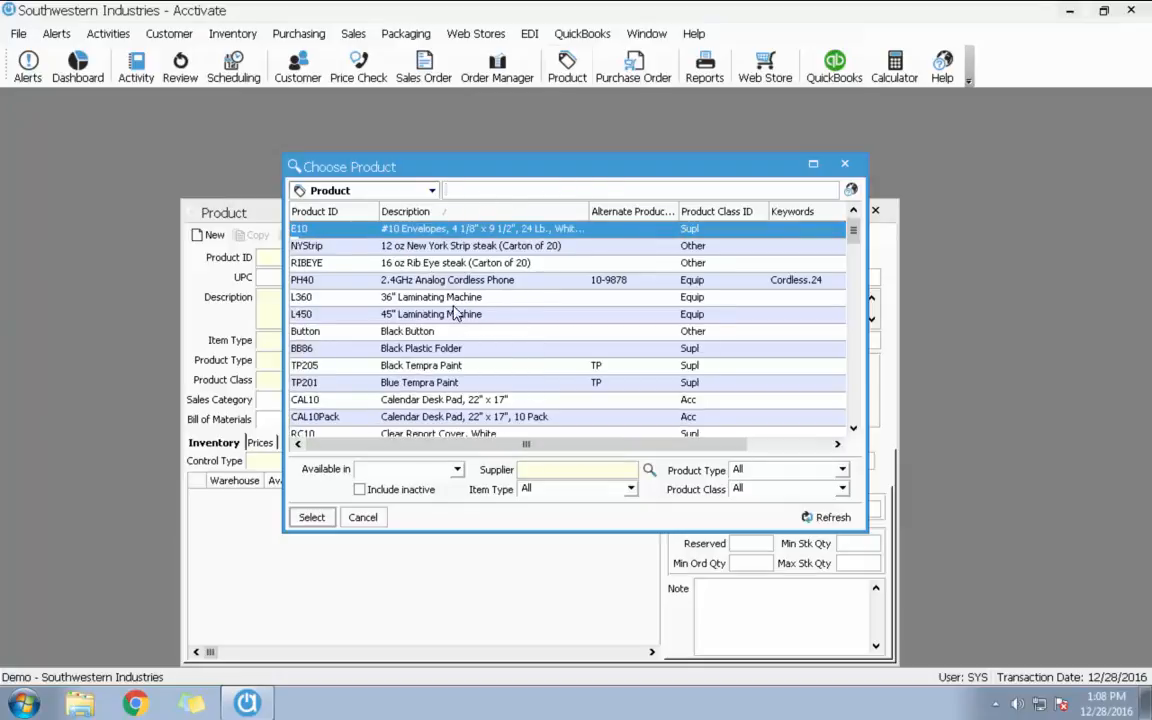
{"action": "left_click", "coordinate": [634, 213]}
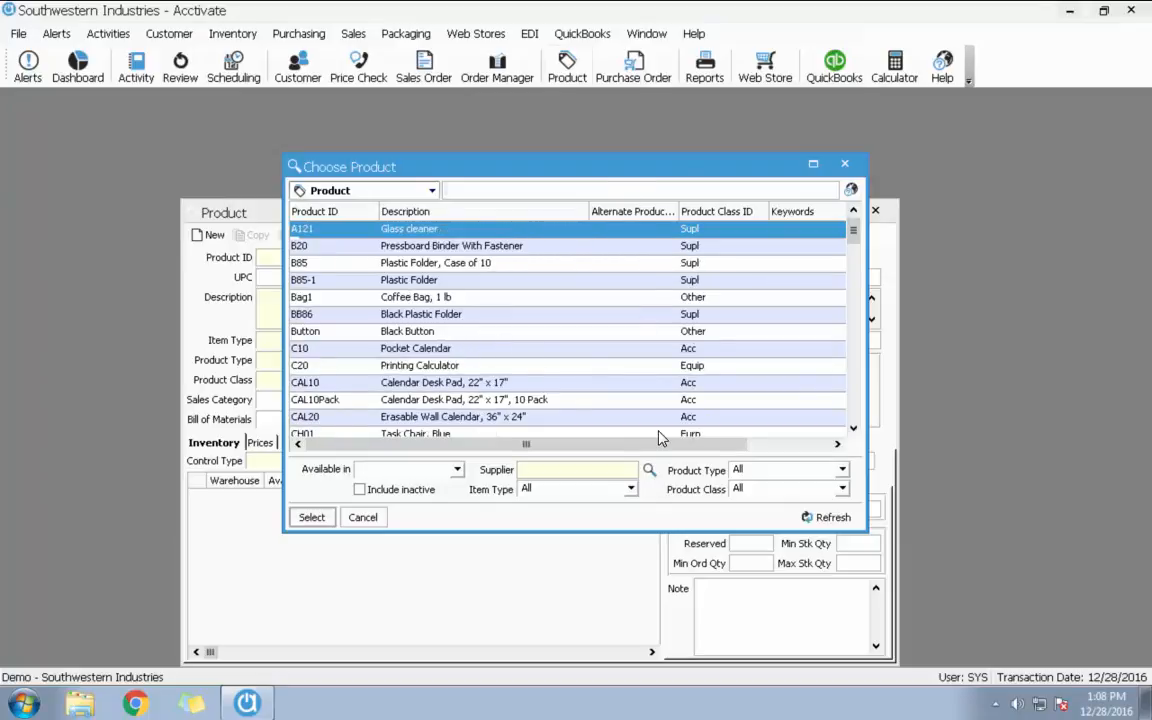
{"action": "left_click", "coordinate": [640, 216]}
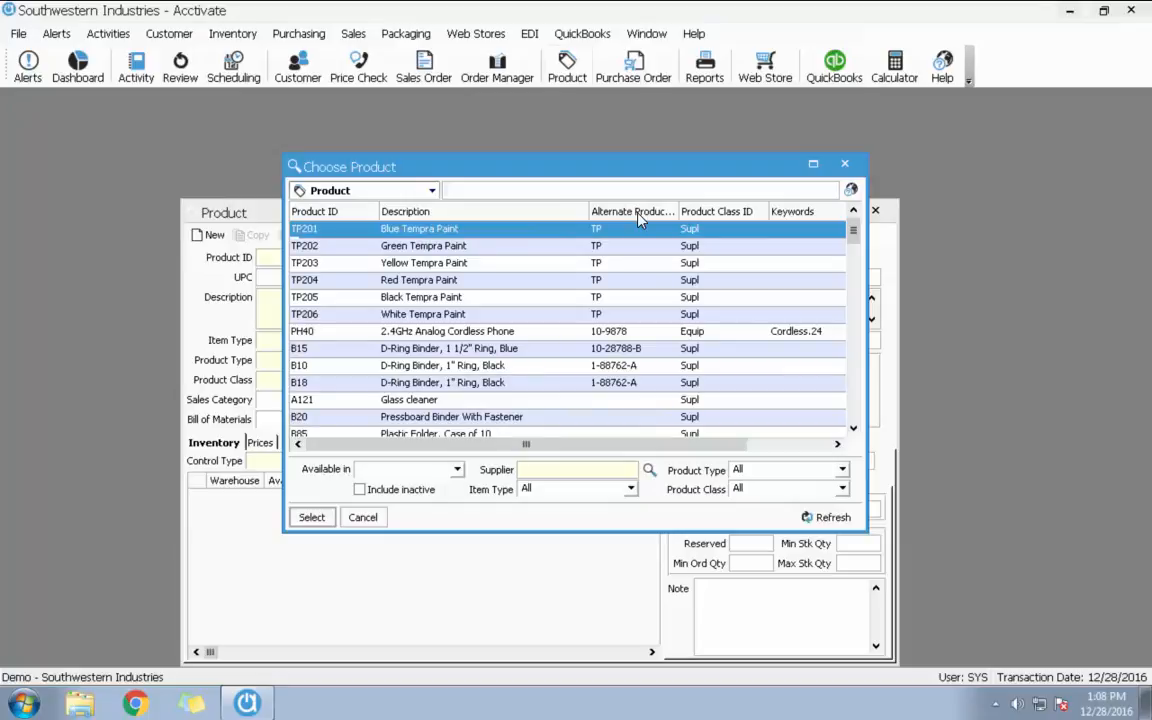
{"action": "left_click", "coordinate": [557, 217]}
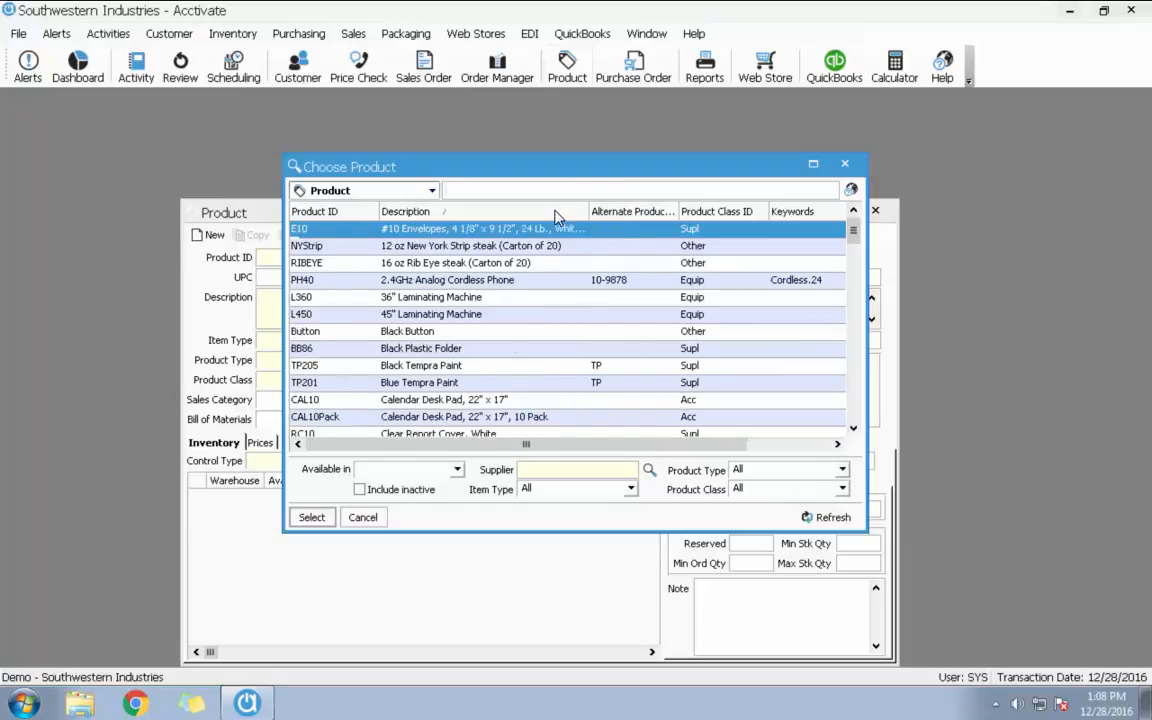
{"action": "left_click", "coordinate": [448, 212]}
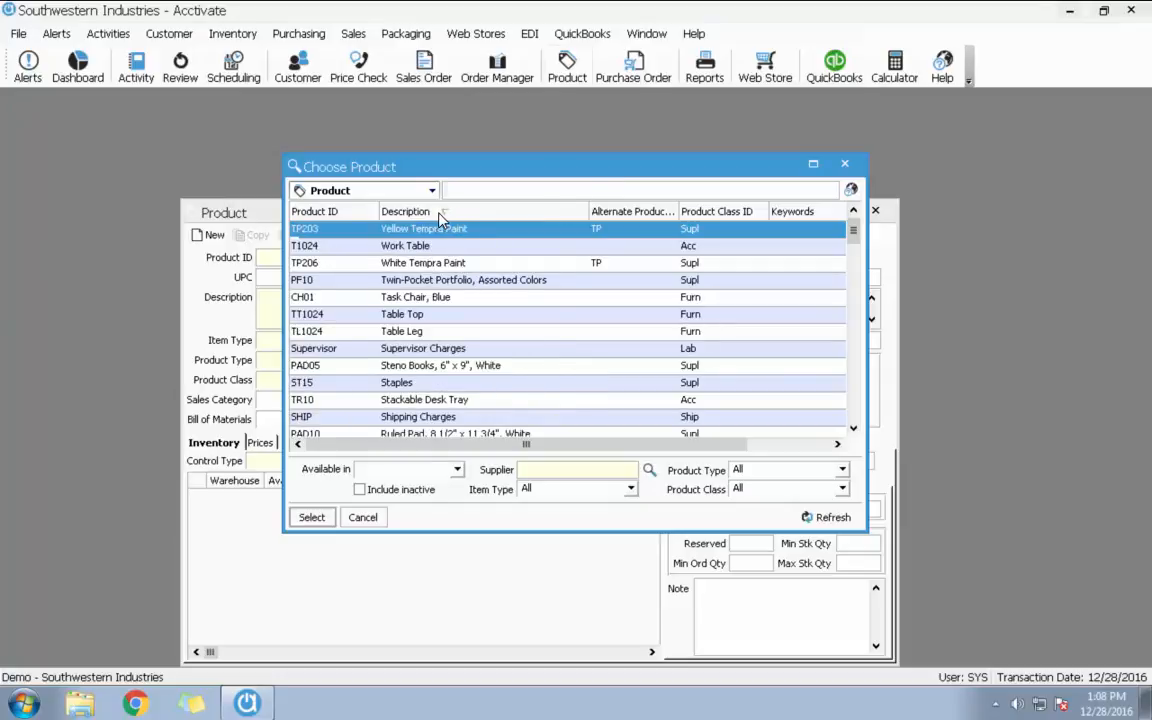
{"action": "left_click", "coordinate": [440, 213]}
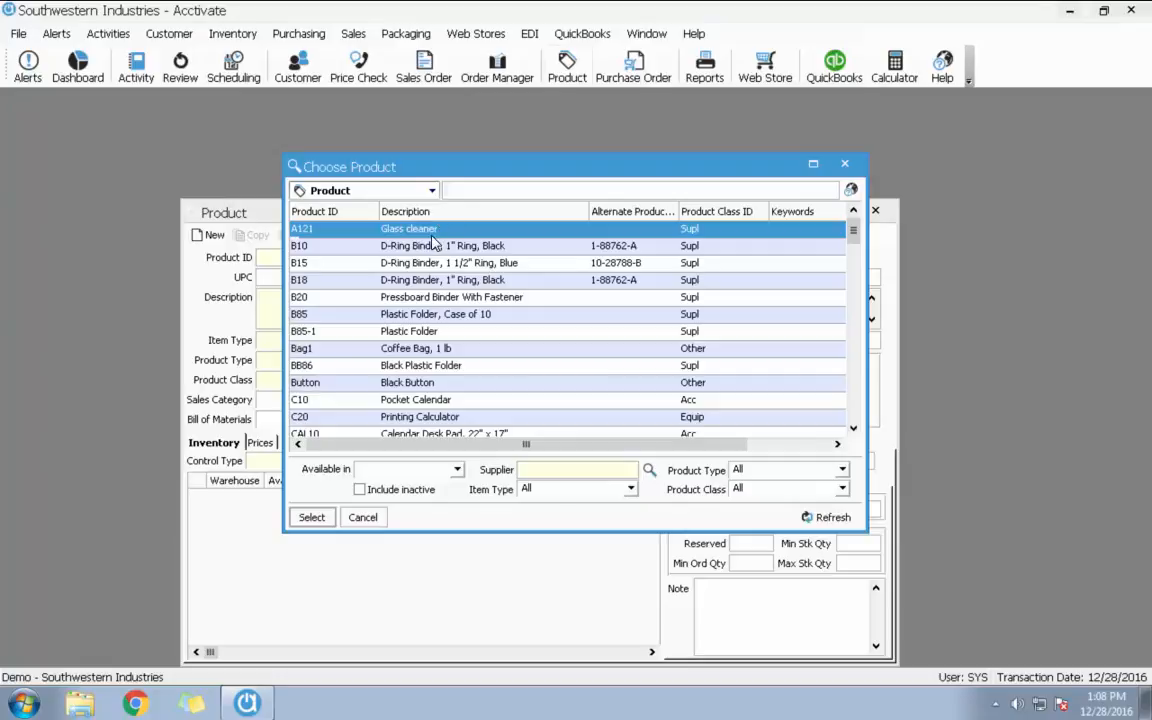
{"action": "left_click", "coordinate": [735, 212]}
{"action": "left_click", "coordinate": [744, 213]}
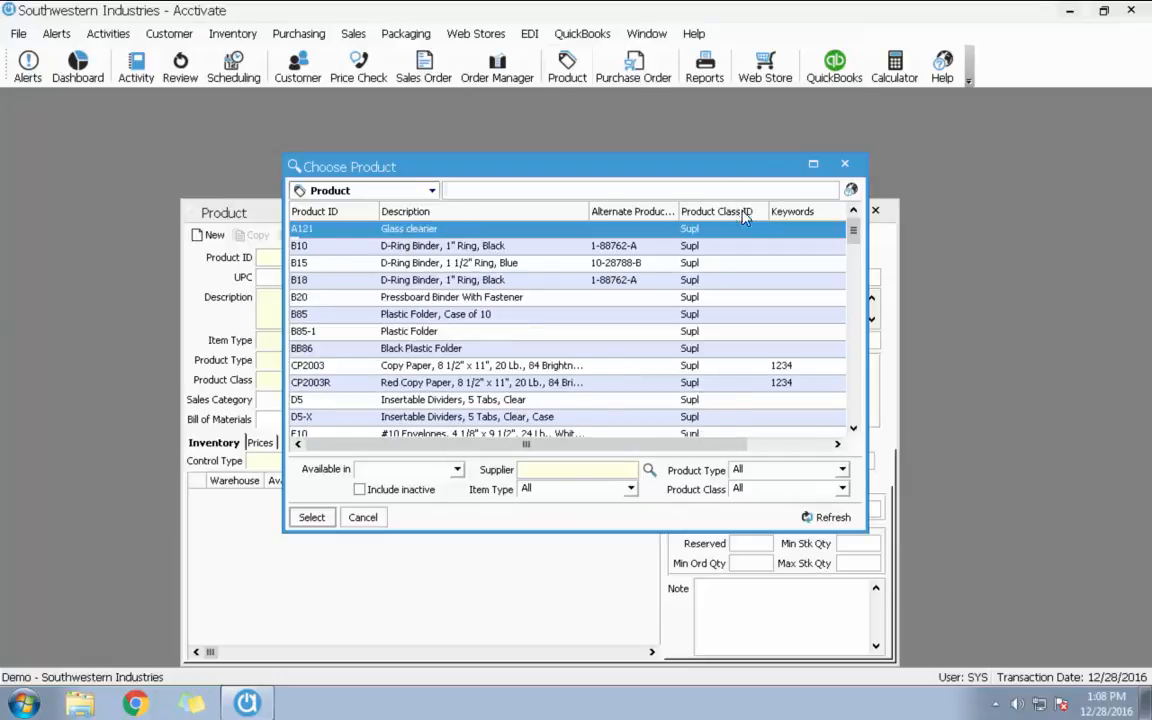
{"action": "left_click", "coordinate": [792, 214]}
{"action": "left_click", "coordinate": [792, 214]}
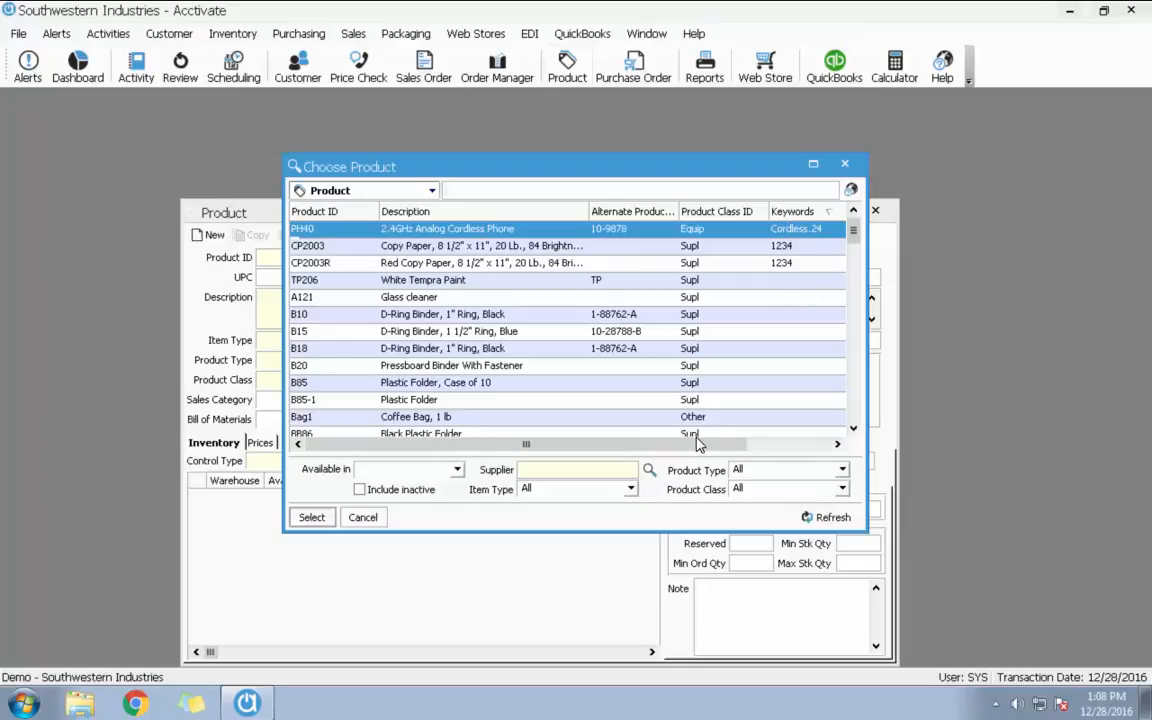
{"action": "left_click_drag", "start_coordinate": [697, 443], "coordinate": [815, 399]}
{"action": "left_click", "coordinate": [786, 212]}
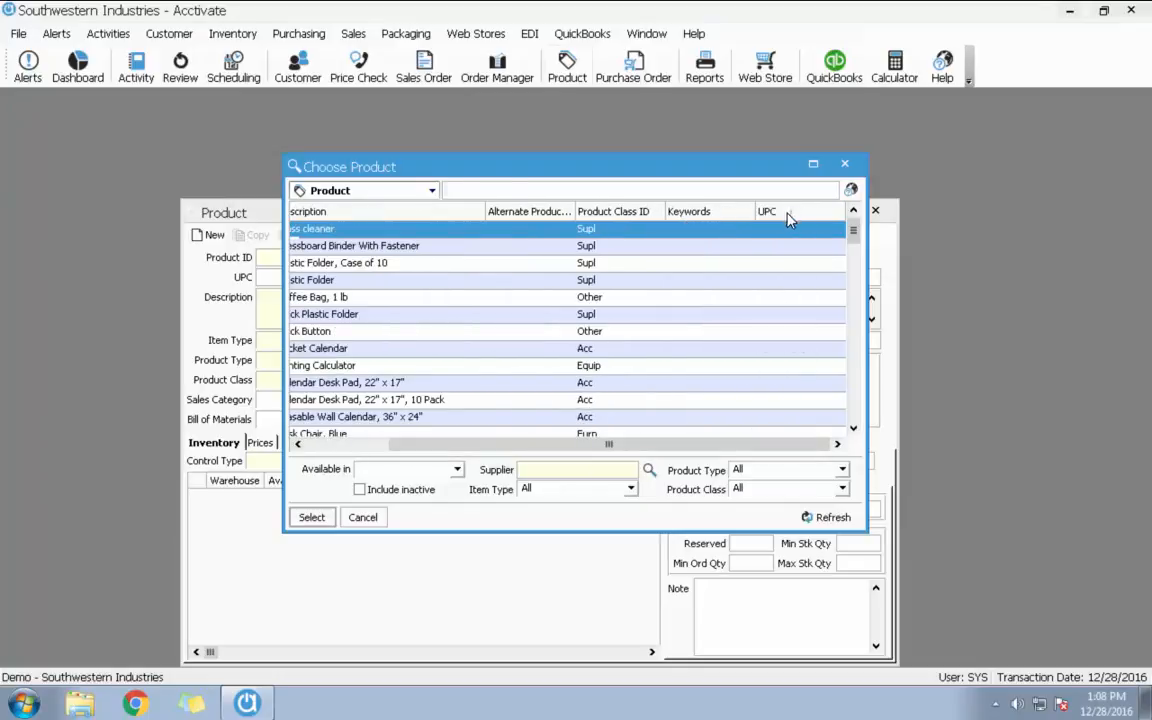
{"action": "left_click", "coordinate": [786, 212]}
{"action": "left_click_drag", "start_coordinate": [609, 443], "coordinate": [450, 484]}
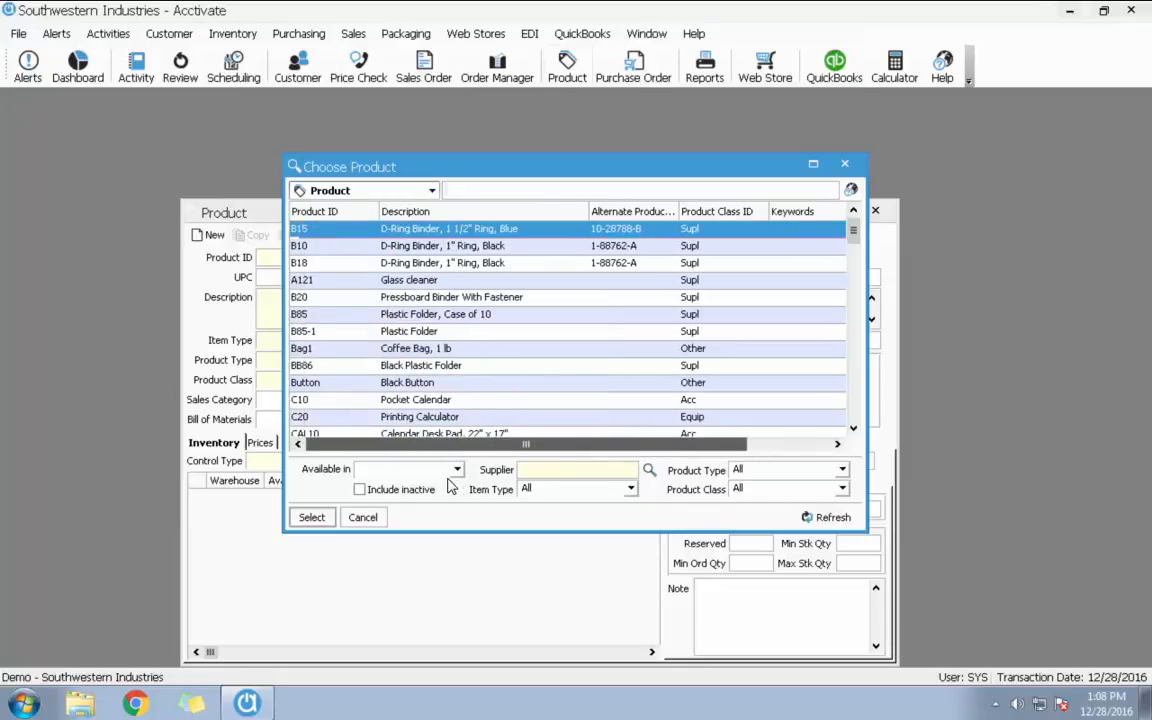
{"action": "left_click", "coordinate": [455, 210]}
{"action": "left_click", "coordinate": [364, 518]}
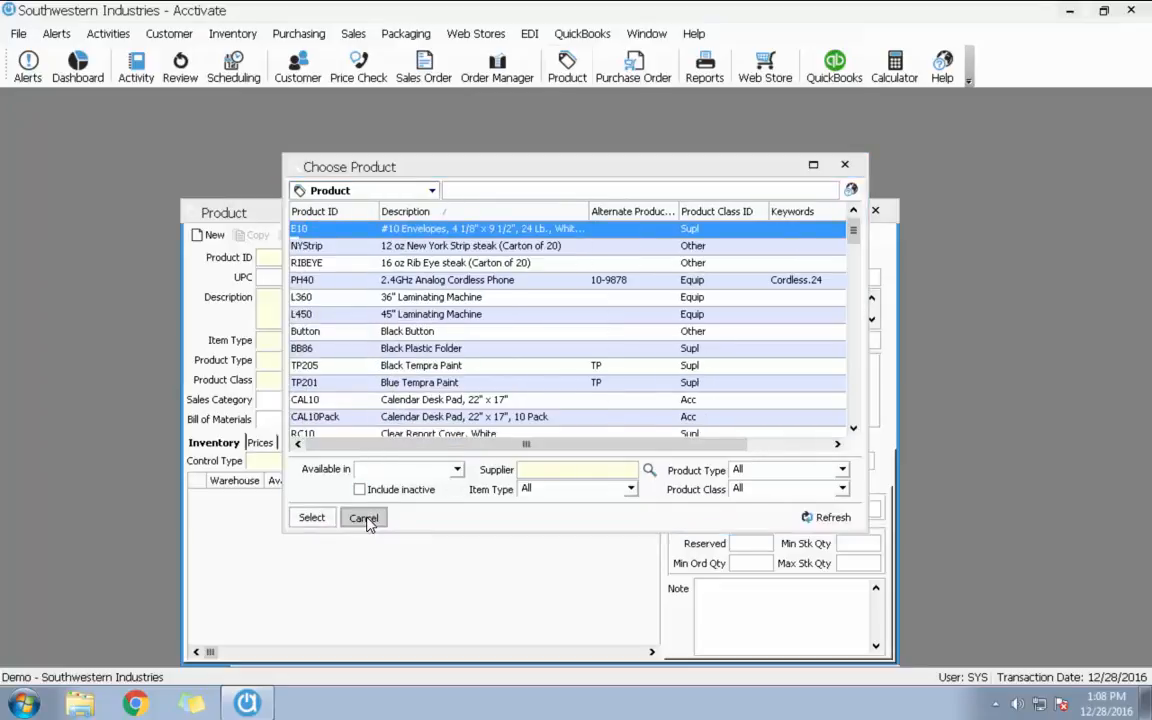
- Replace the record with a fresh blank Product window, cancelling its product lookup unchosen
{"action": "left_click", "coordinate": [508, 258]}
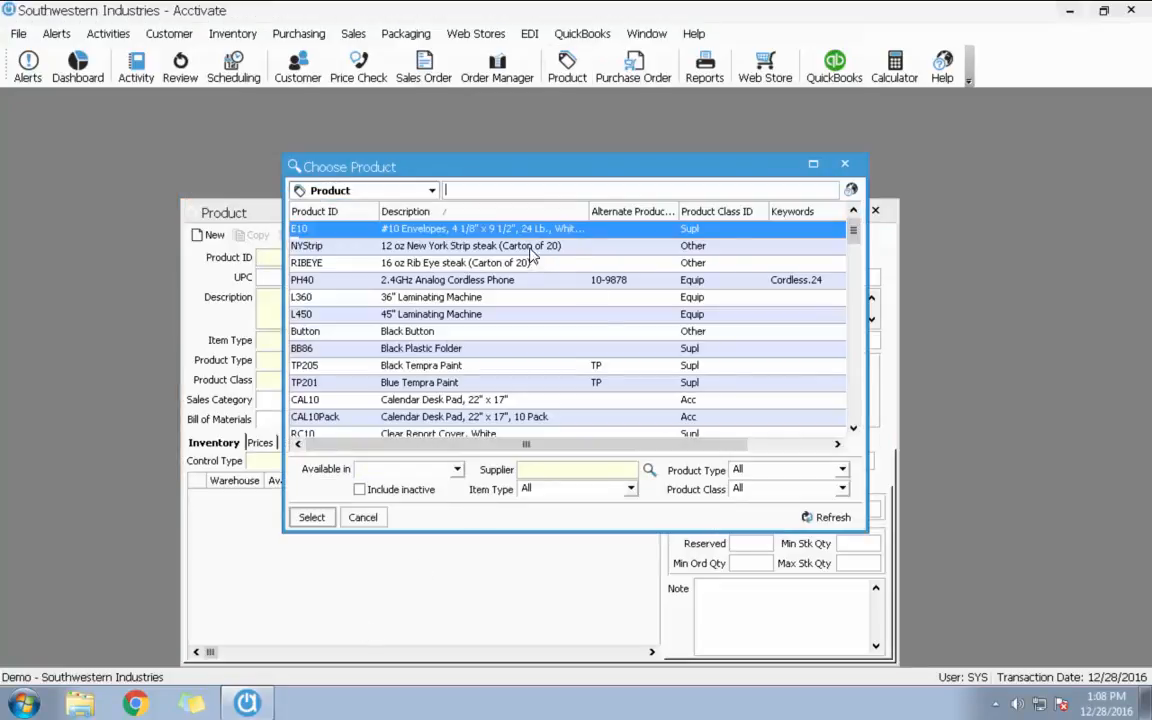
{"action": "left_click", "coordinate": [370, 517]}
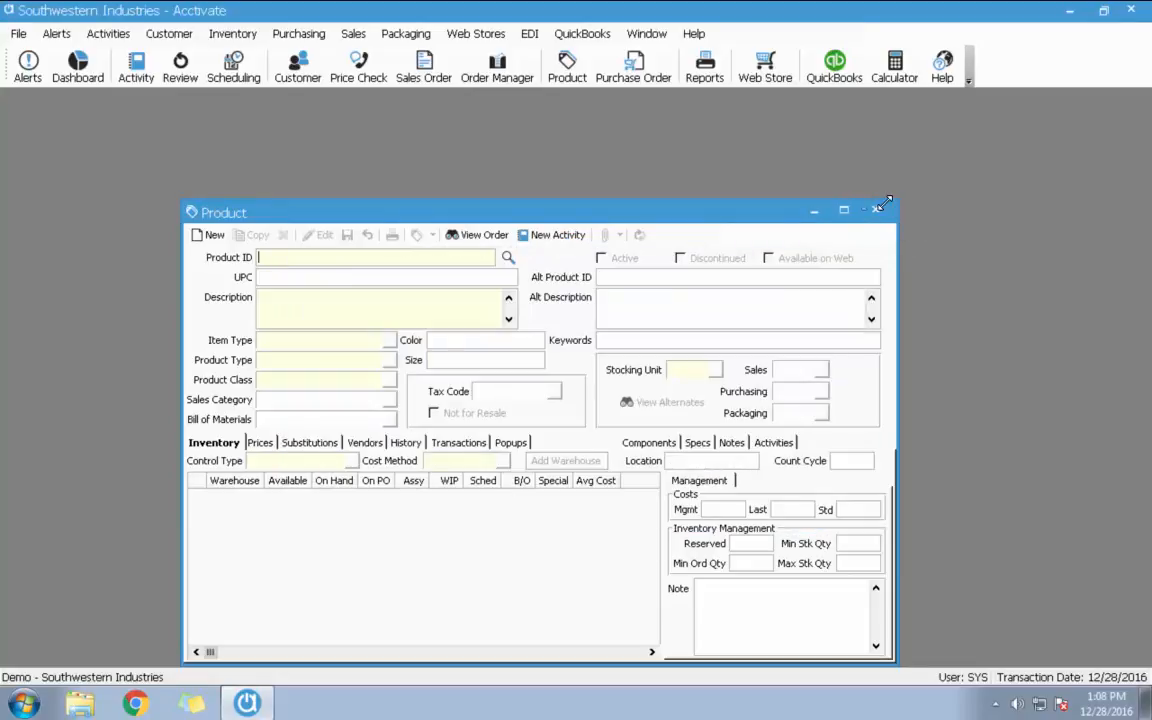
{"action": "left_click", "coordinate": [865, 210]}
{"action": "left_click", "coordinate": [566, 66]}
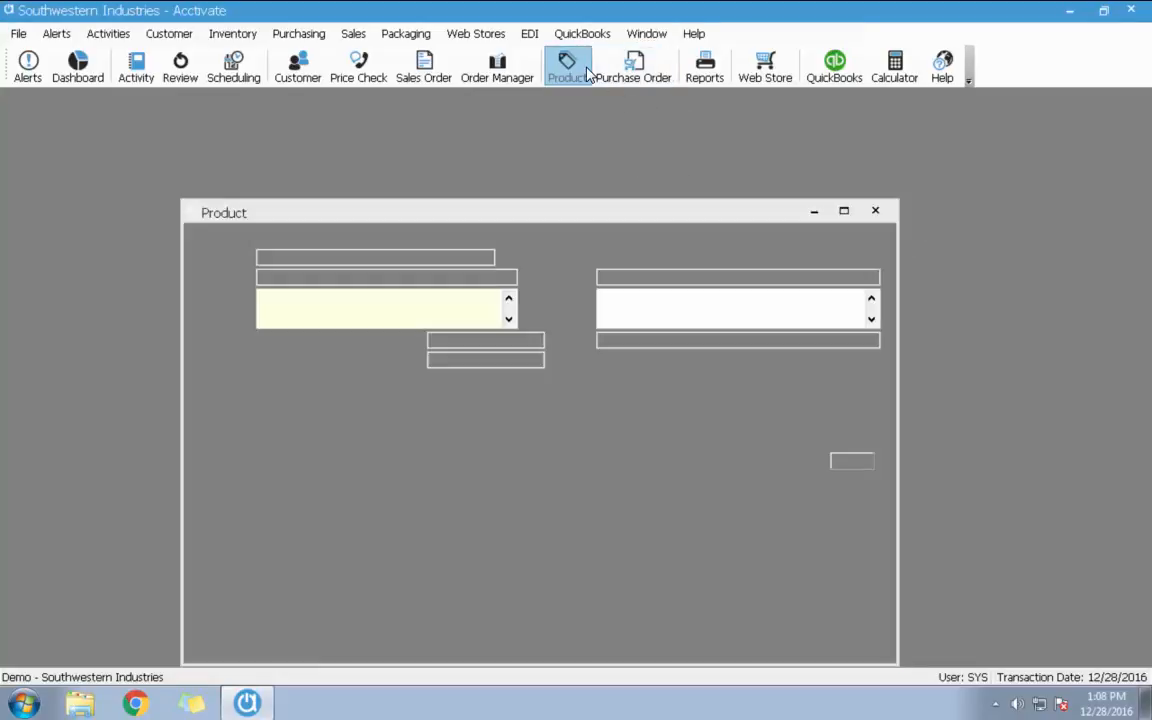
{"action": "left_click", "coordinate": [508, 258]}
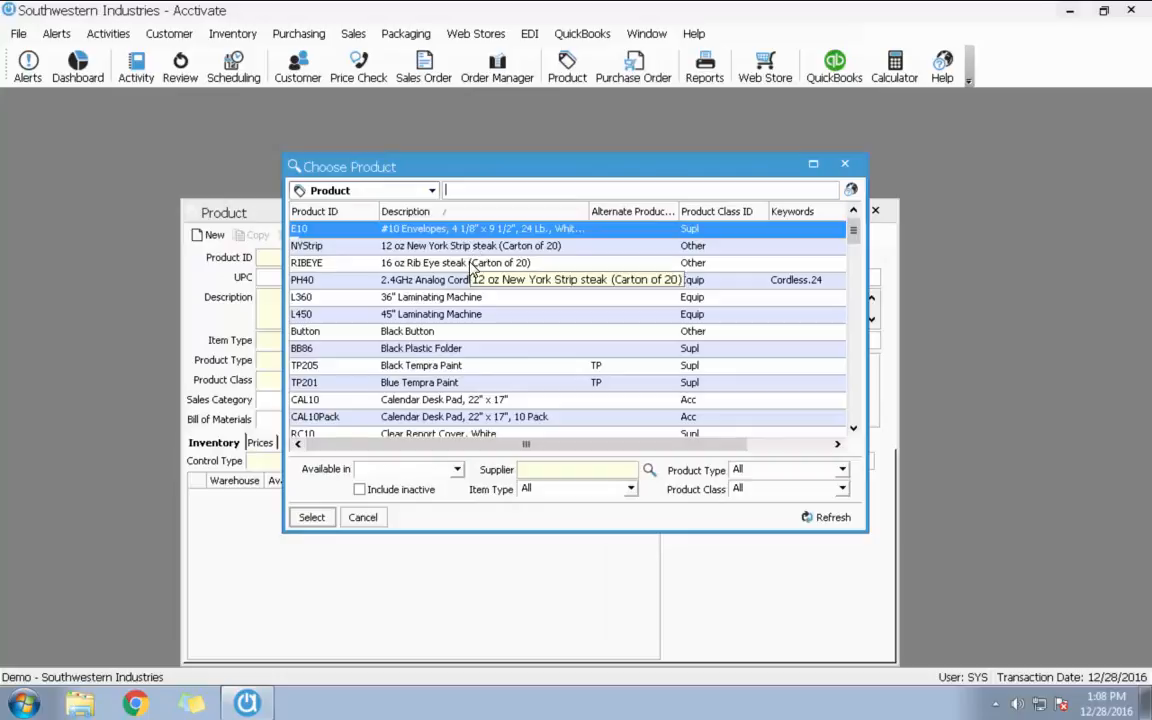
{"action": "left_click", "coordinate": [366, 517]}
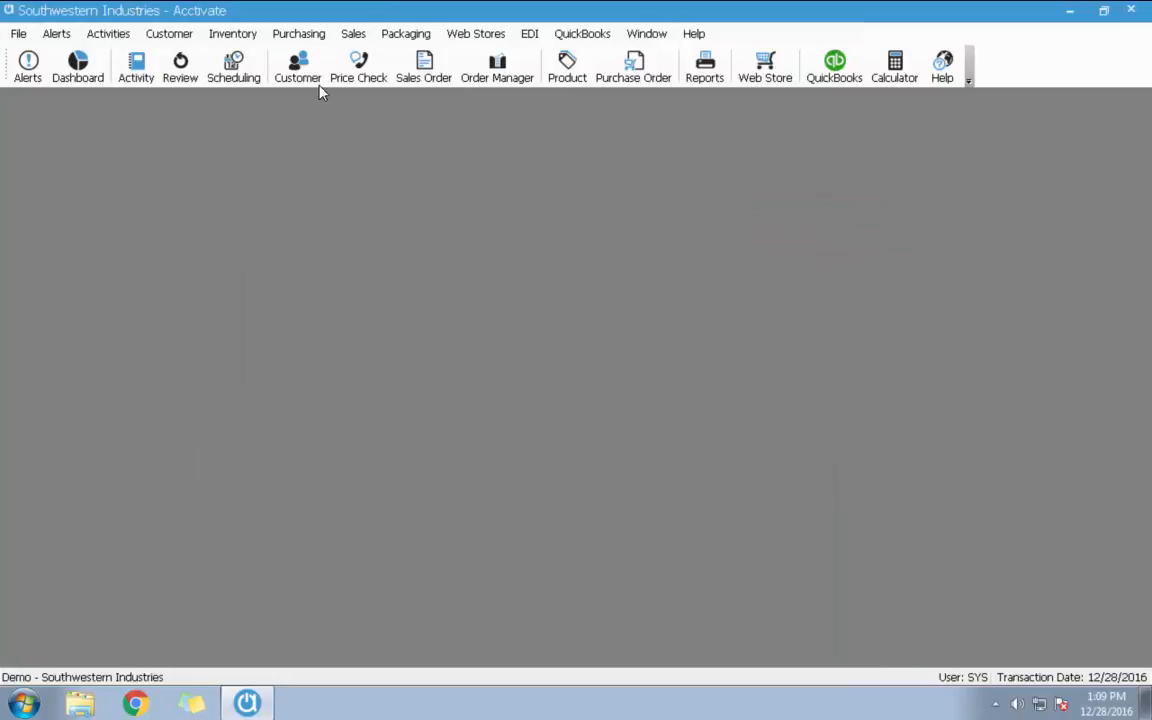
- Sort the Choose Customer list by company, contact and customer name, cancel, and close Customer
{"action": "left_click", "coordinate": [310, 73]}
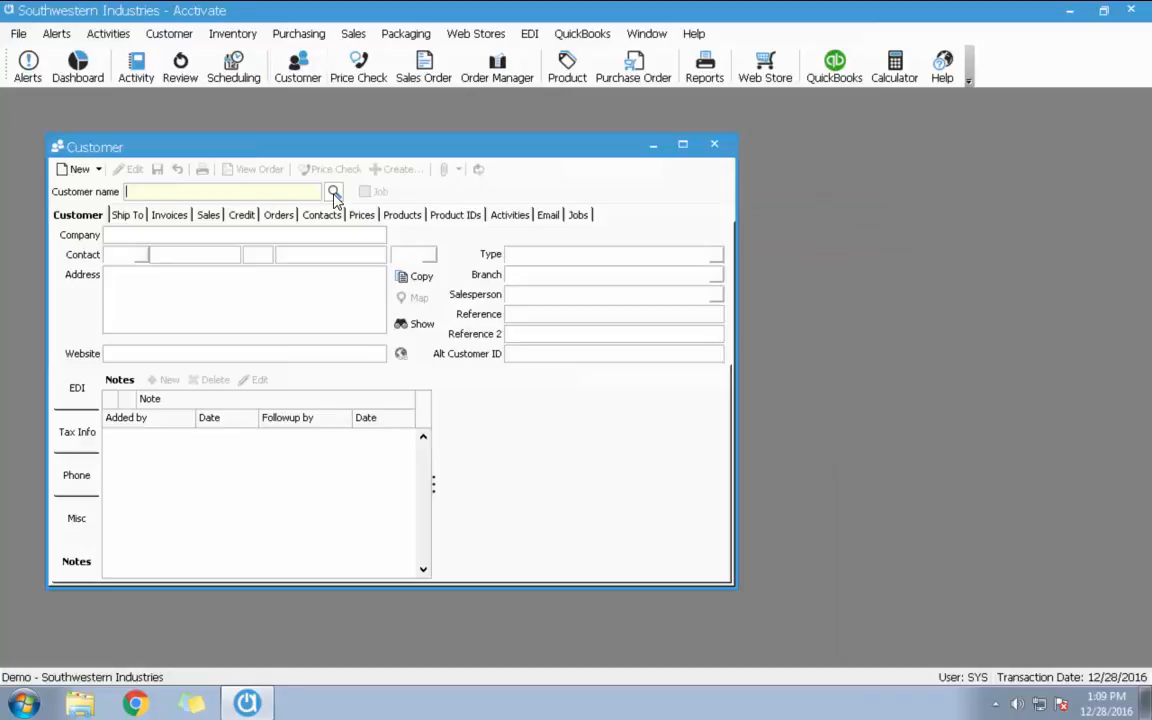
{"action": "left_click", "coordinate": [333, 192]}
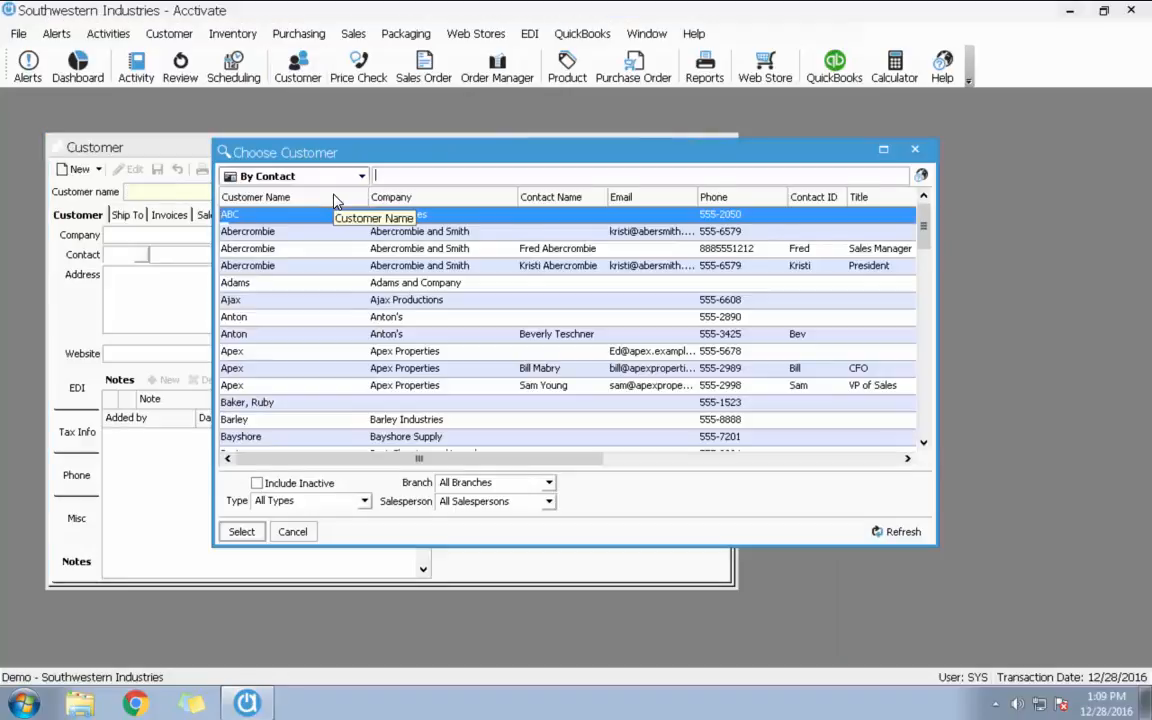
{"action": "left_click", "coordinate": [380, 197]}
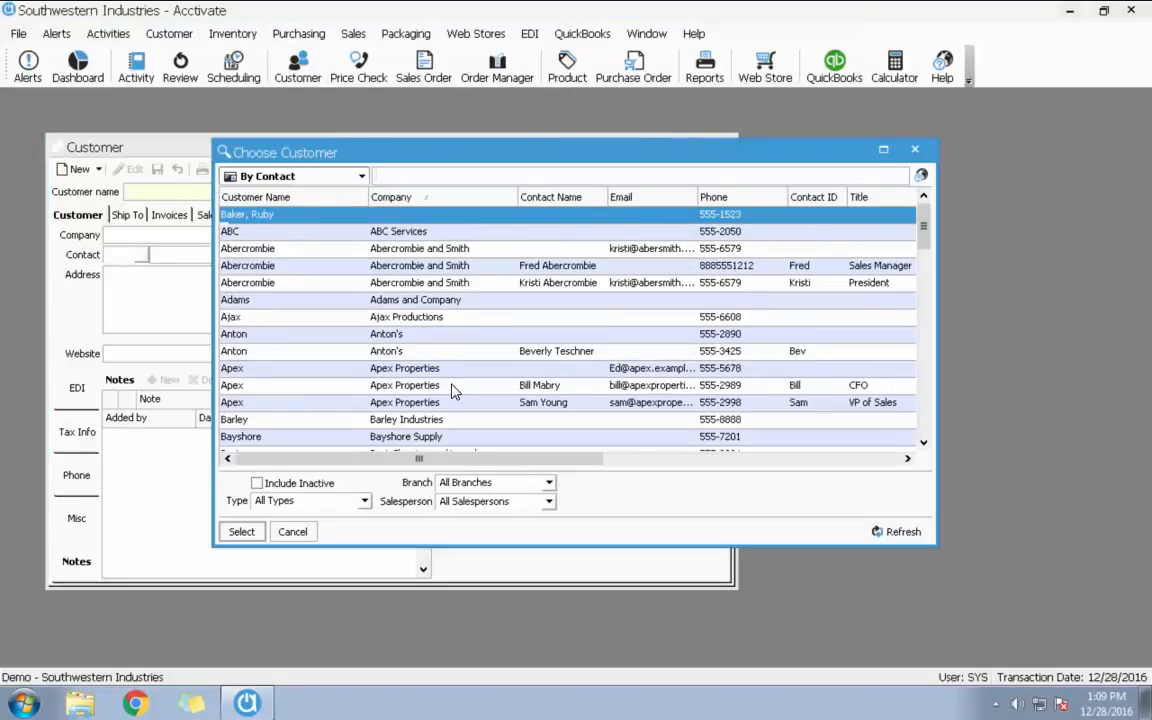
{"action": "left_click", "coordinate": [472, 201]}
{"action": "left_click", "coordinate": [558, 200]}
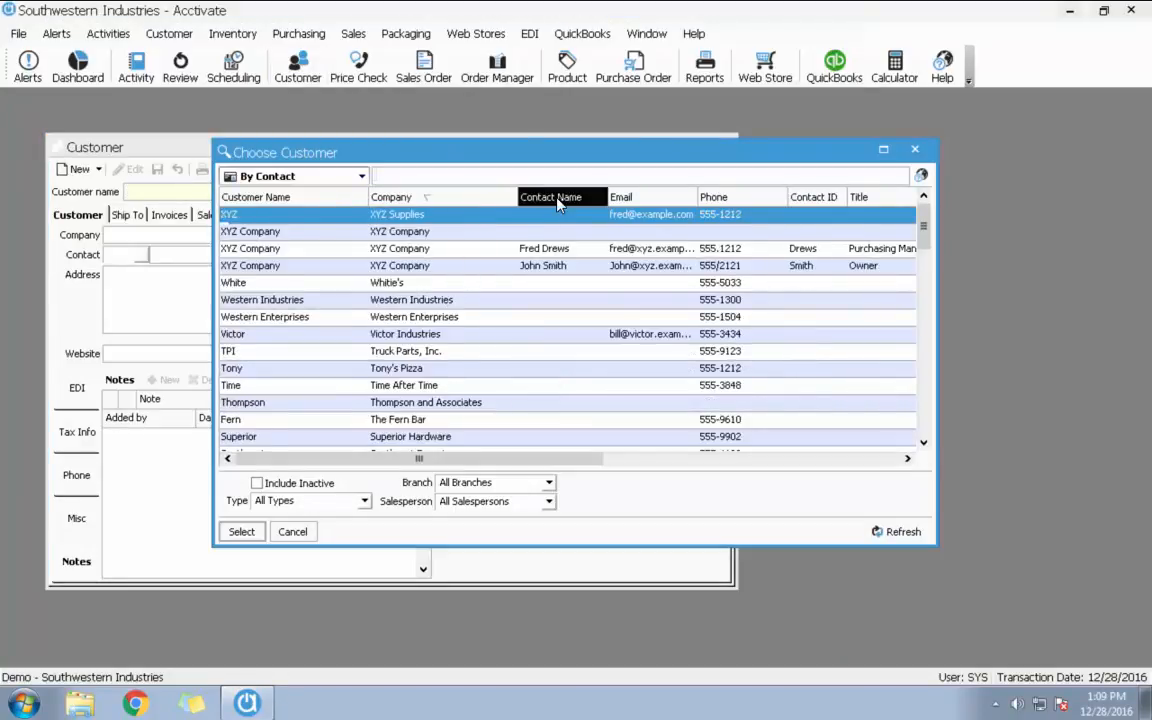
{"action": "left_click", "coordinate": [558, 200]}
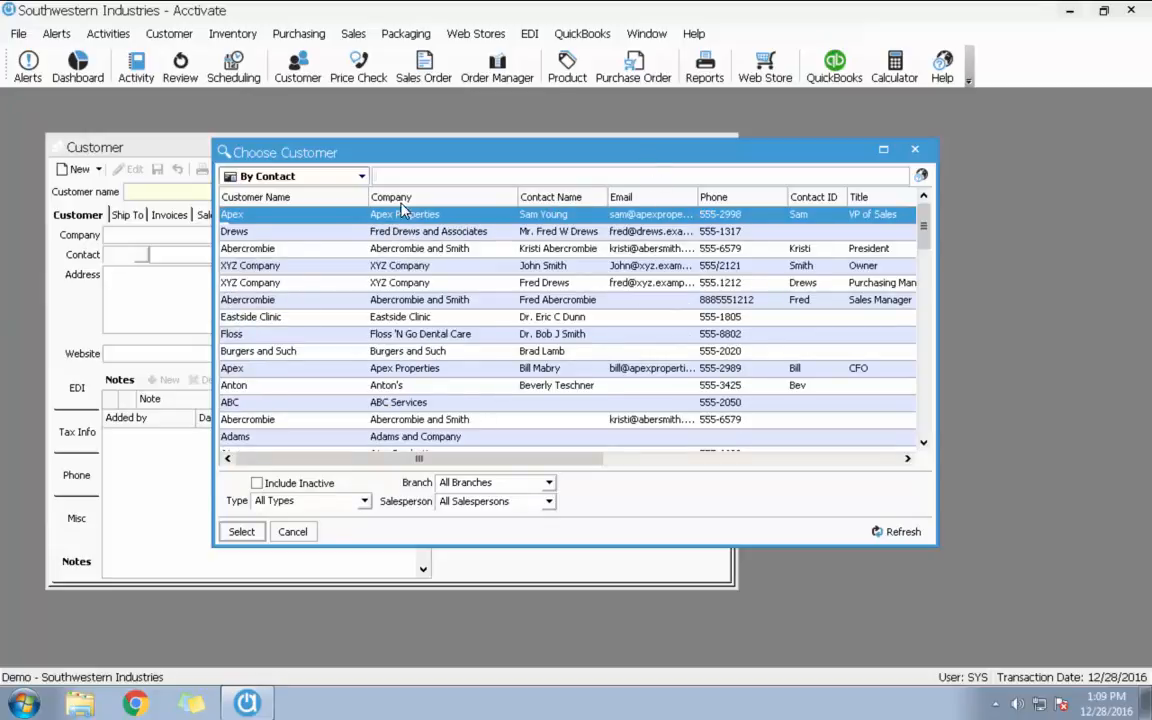
{"action": "left_click", "coordinate": [320, 199]}
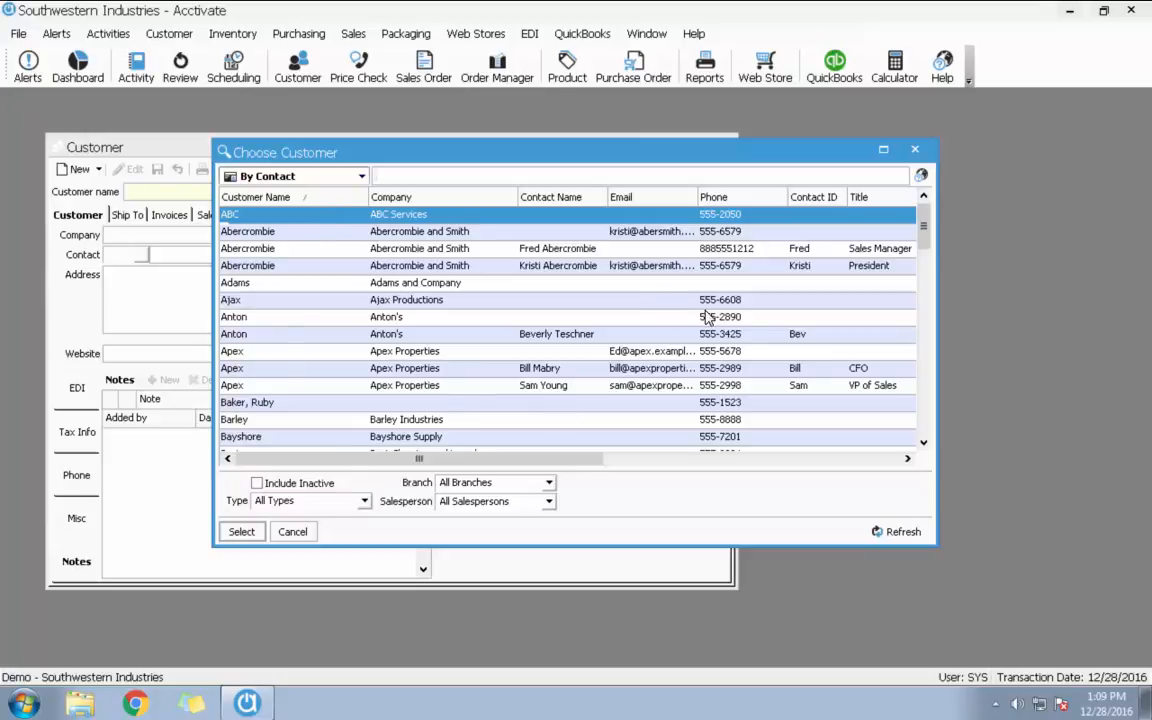
{"action": "left_click", "coordinate": [294, 534]}
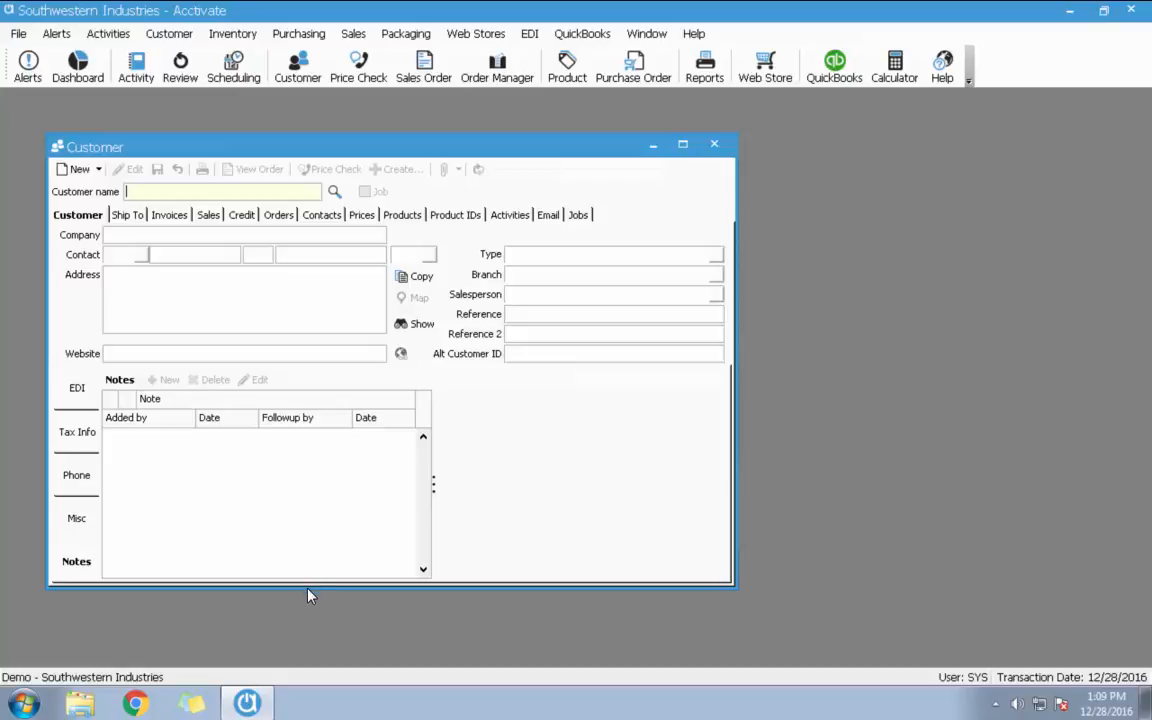
{"action": "left_click", "coordinate": [714, 146]}
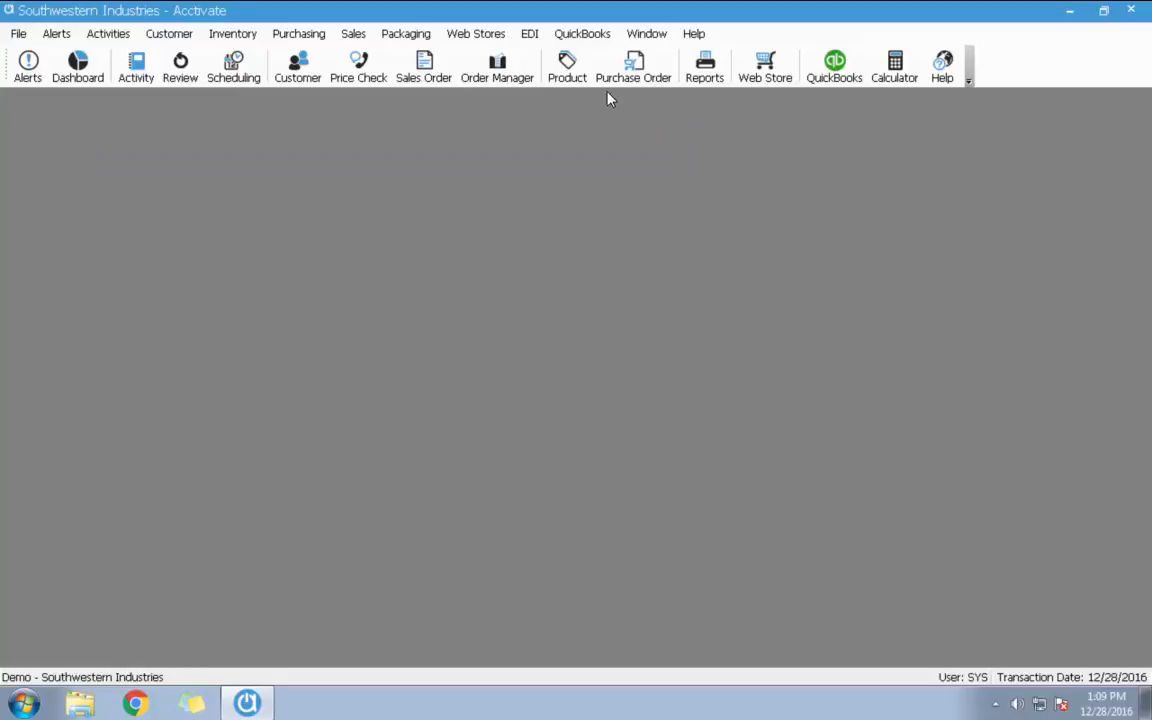
- Open the product lookup and try the Any, Dallas, Dallas Special Orders and Fort Worth warehouse filters
{"action": "left_click", "coordinate": [573, 79]}
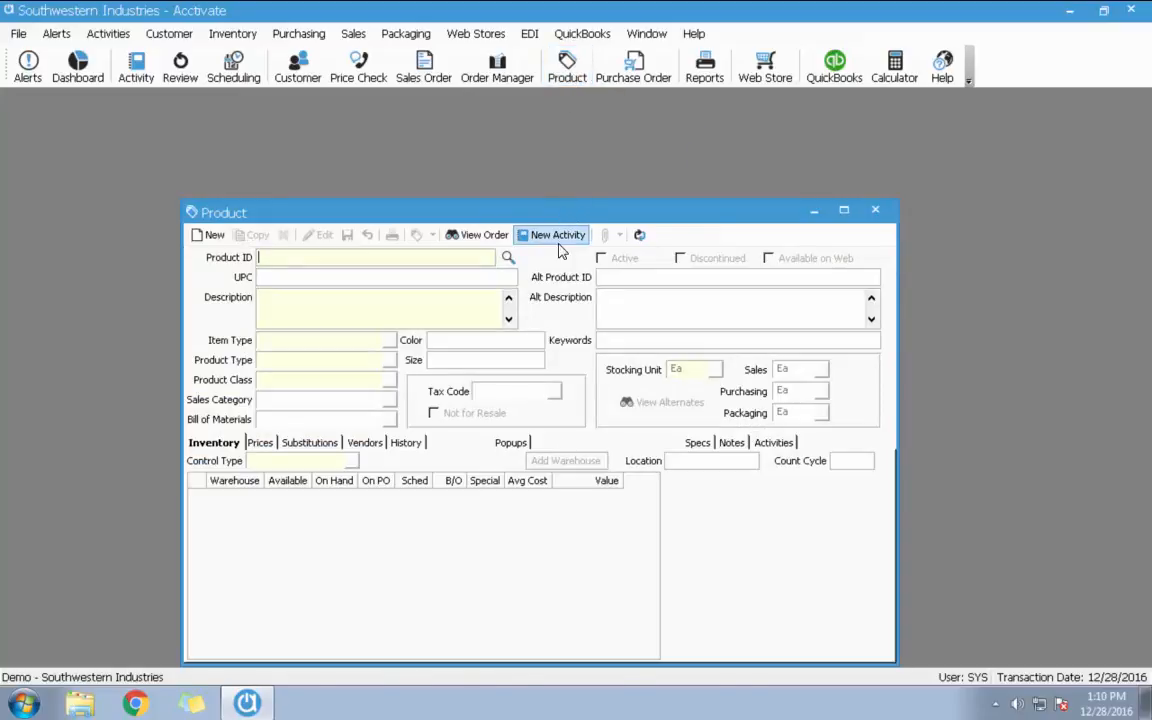
{"action": "left_click", "coordinate": [507, 258]}
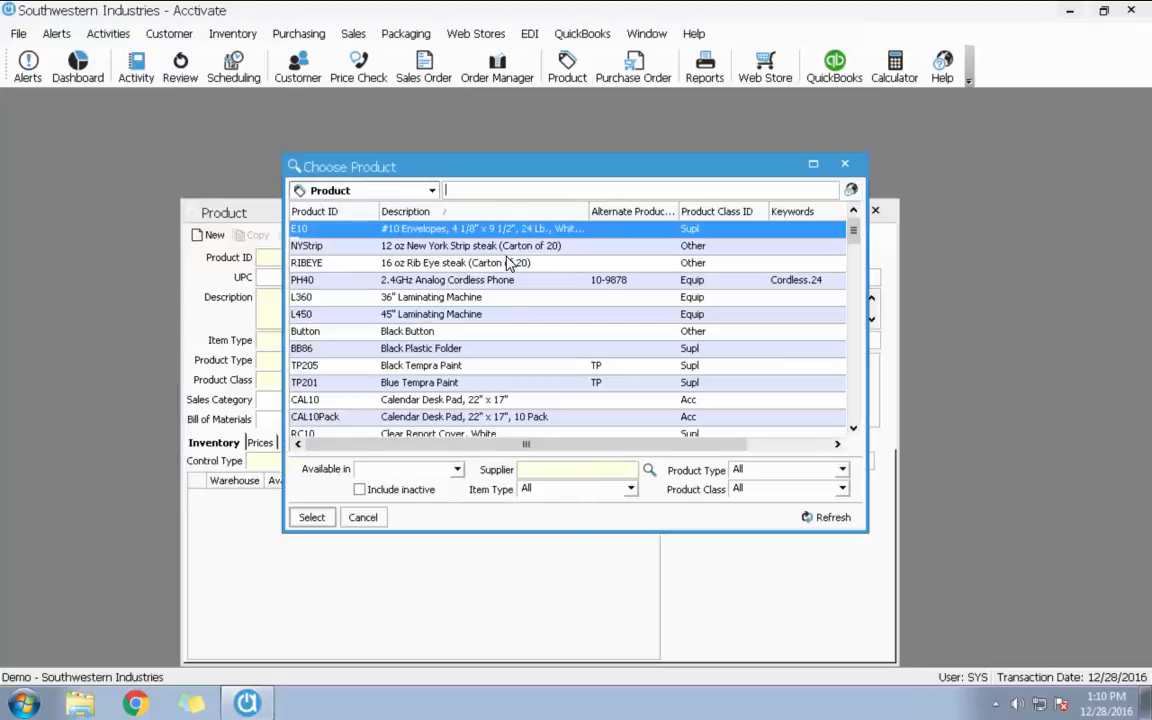
{"action": "left_click", "coordinate": [457, 470]}
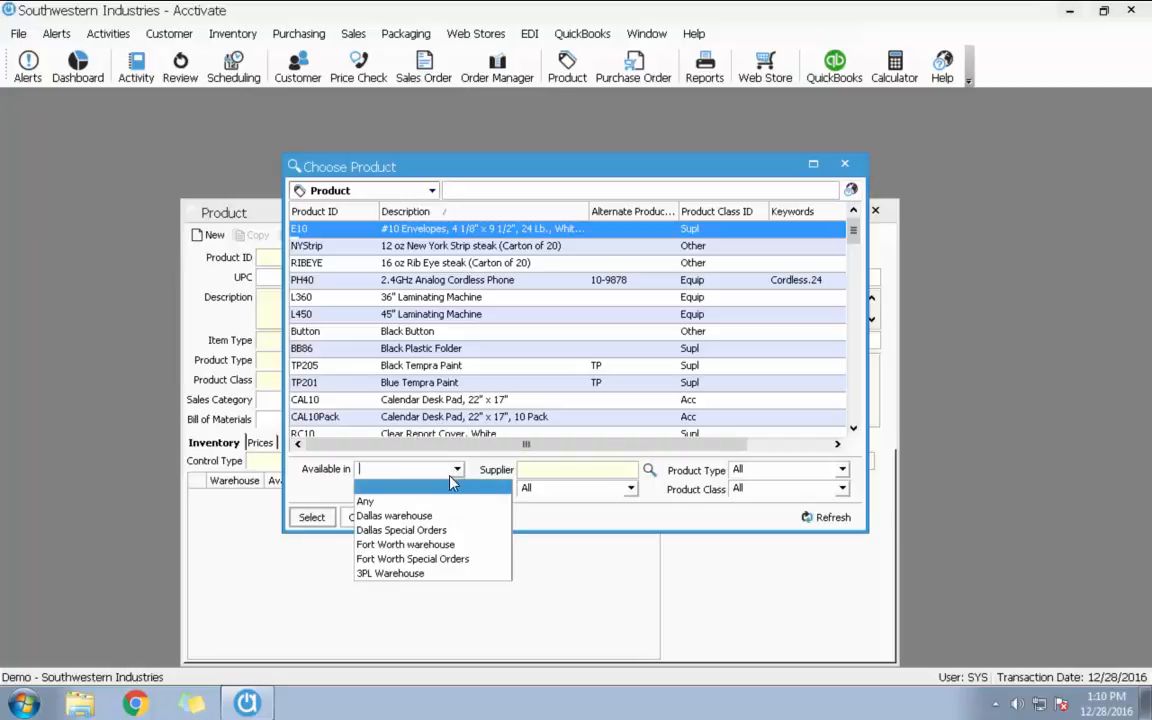
{"action": "left_click", "coordinate": [394, 502]}
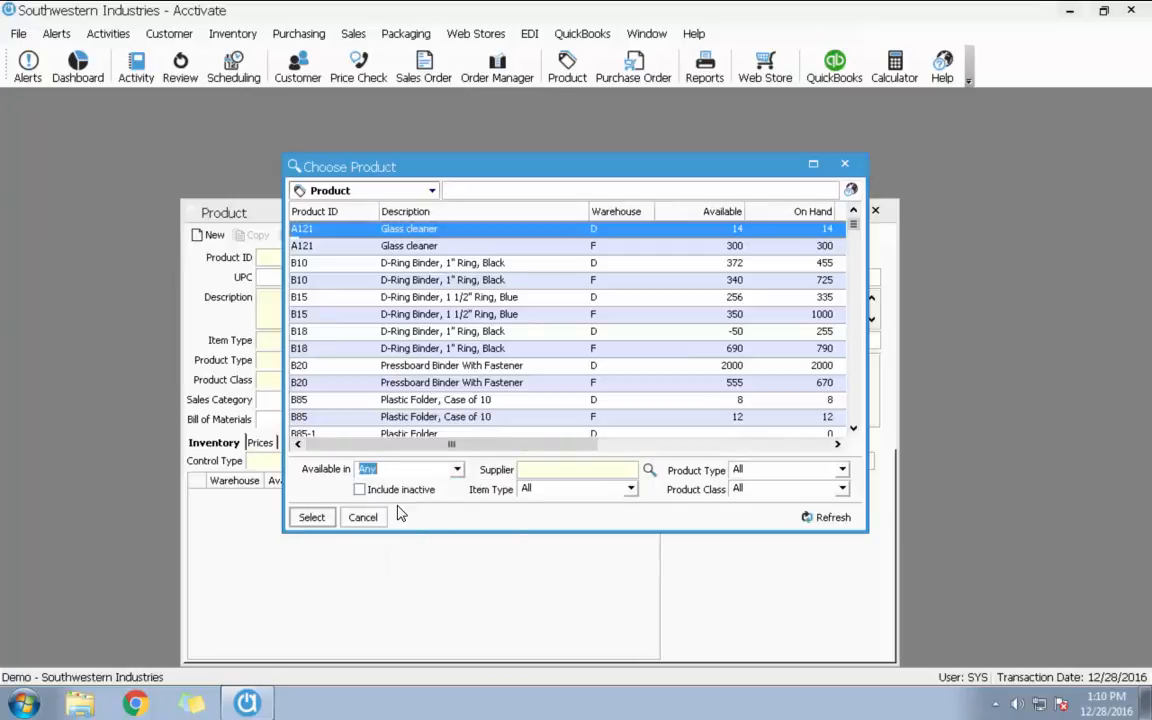
{"action": "left_click", "coordinate": [457, 470]}
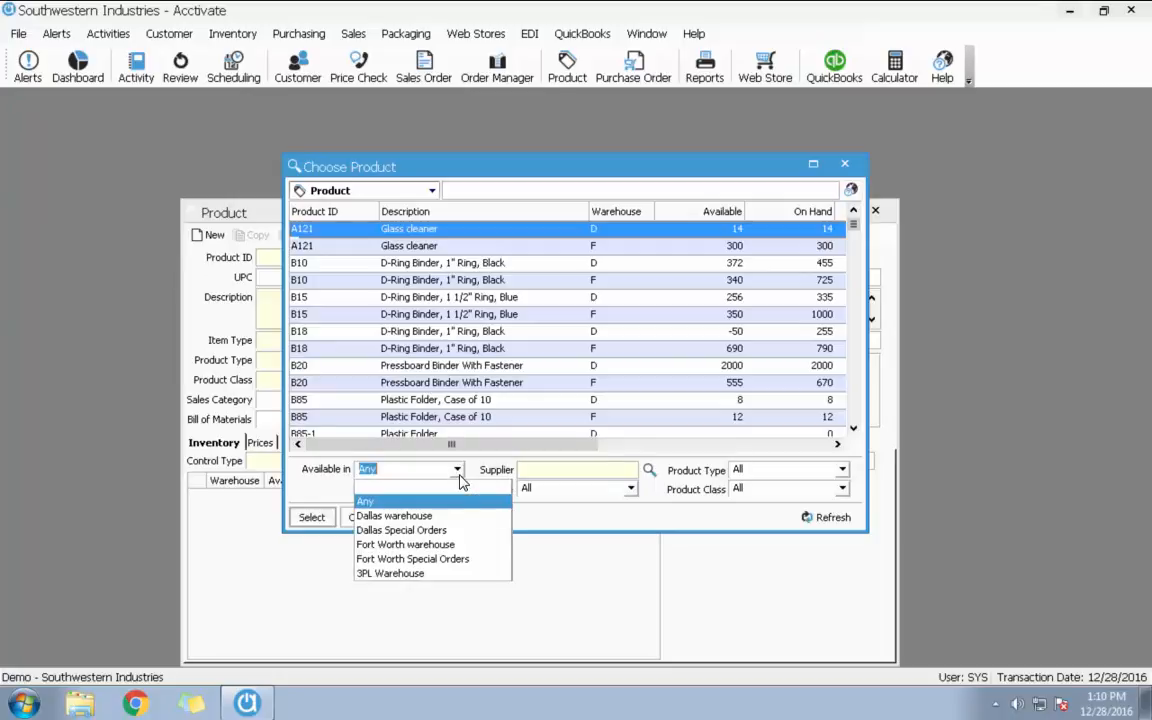
{"action": "left_click", "coordinate": [427, 516]}
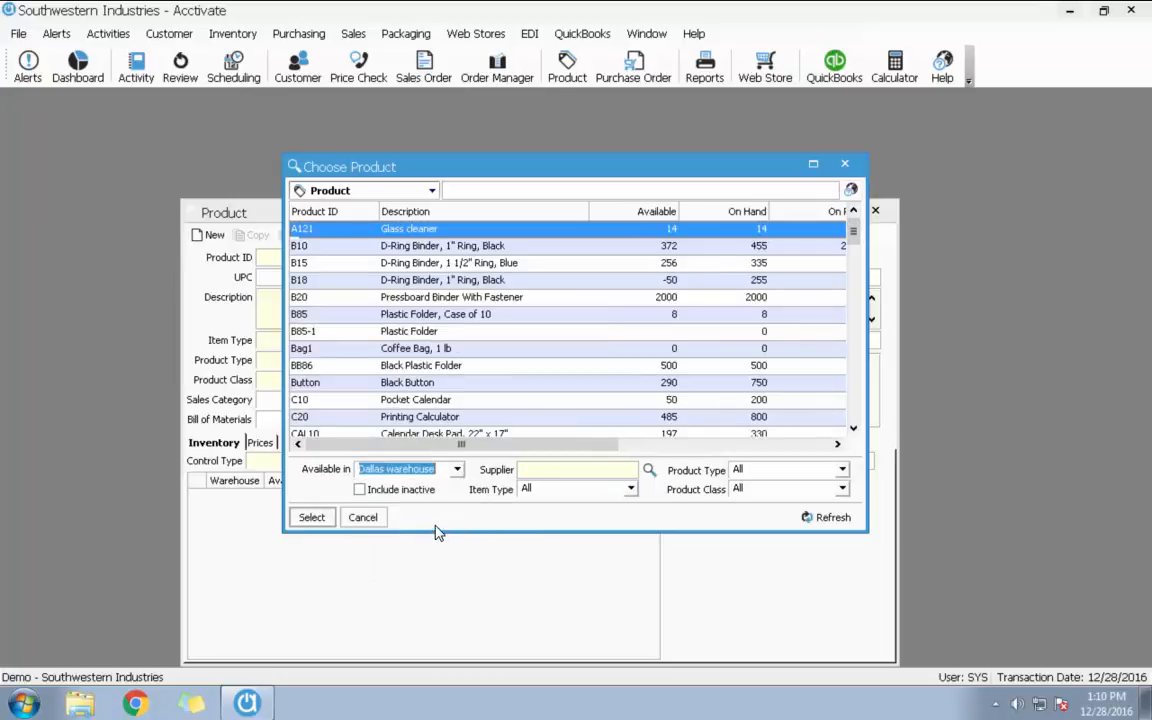
{"action": "left_click", "coordinate": [458, 474]}
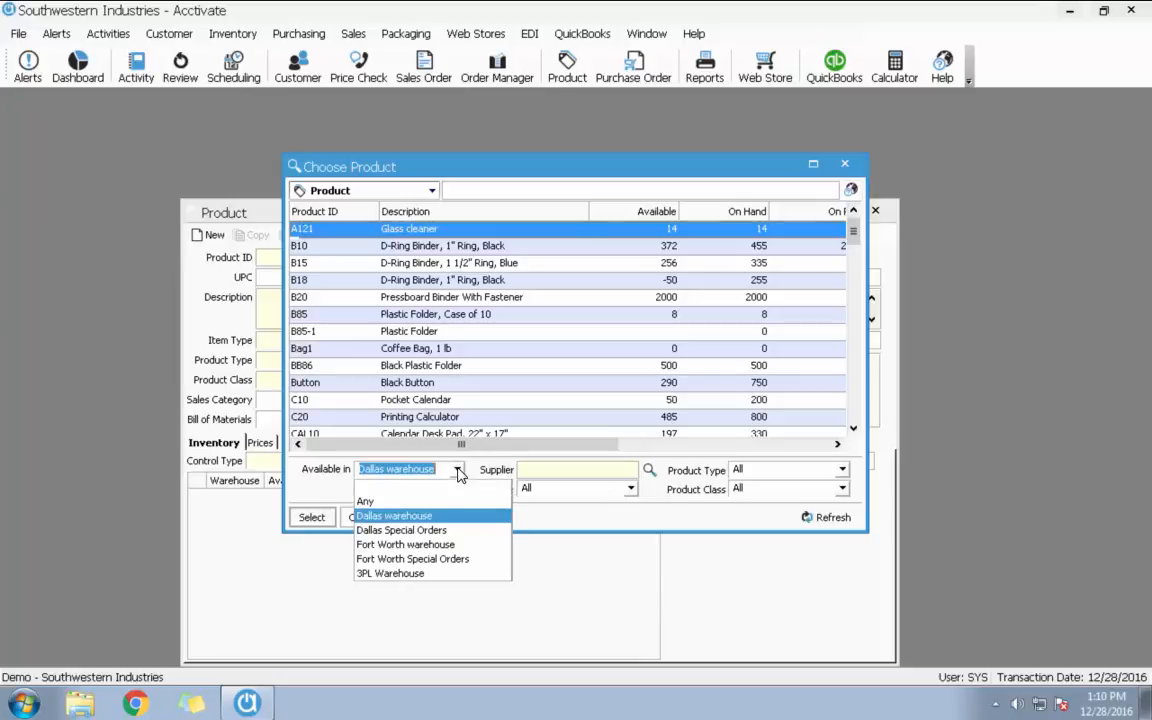
{"action": "left_click", "coordinate": [410, 531]}
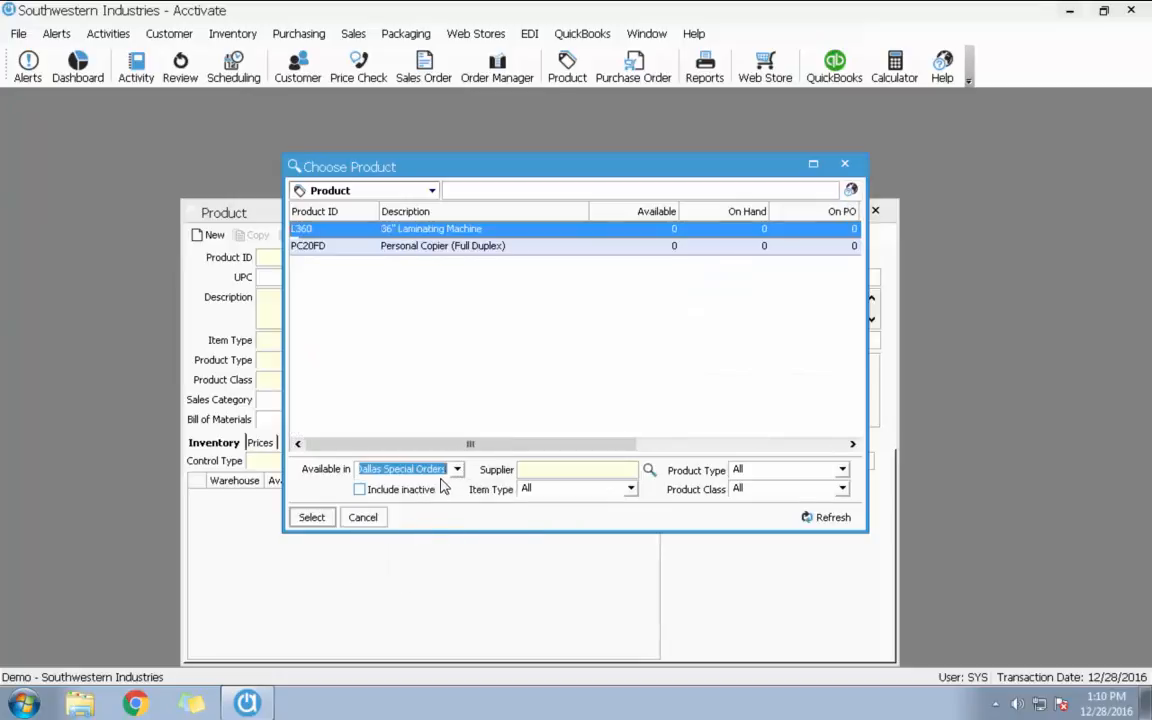
{"action": "left_click", "coordinate": [456, 470]}
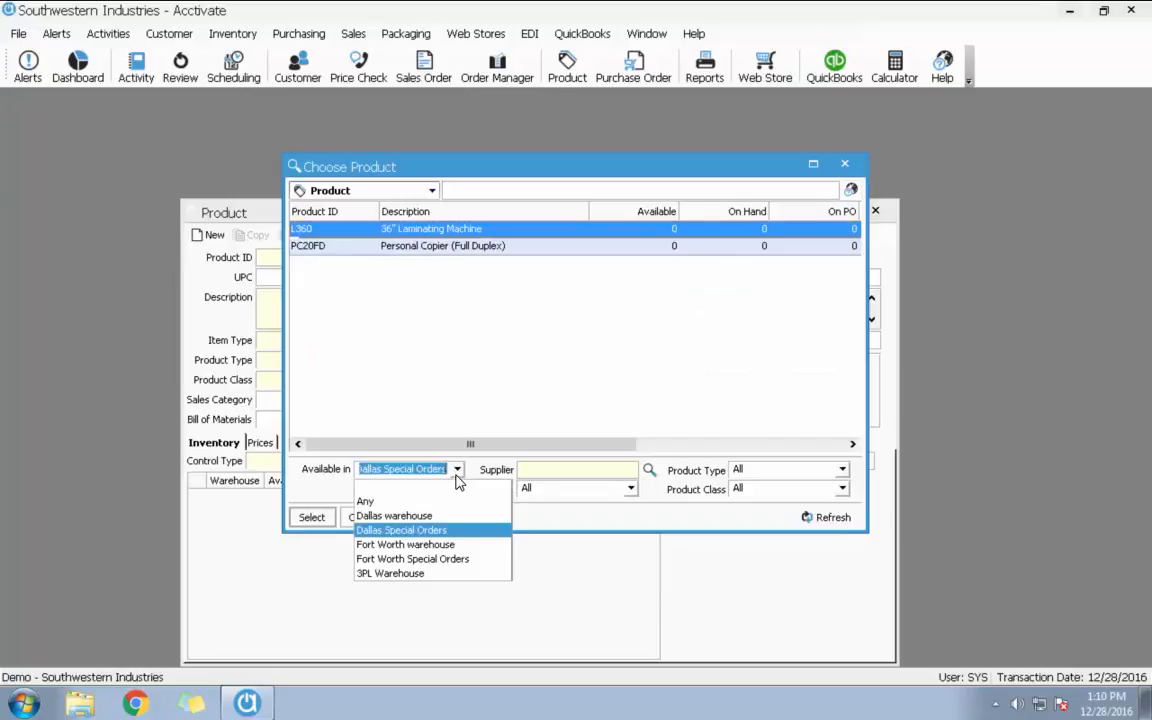
{"action": "left_click", "coordinate": [440, 541]}
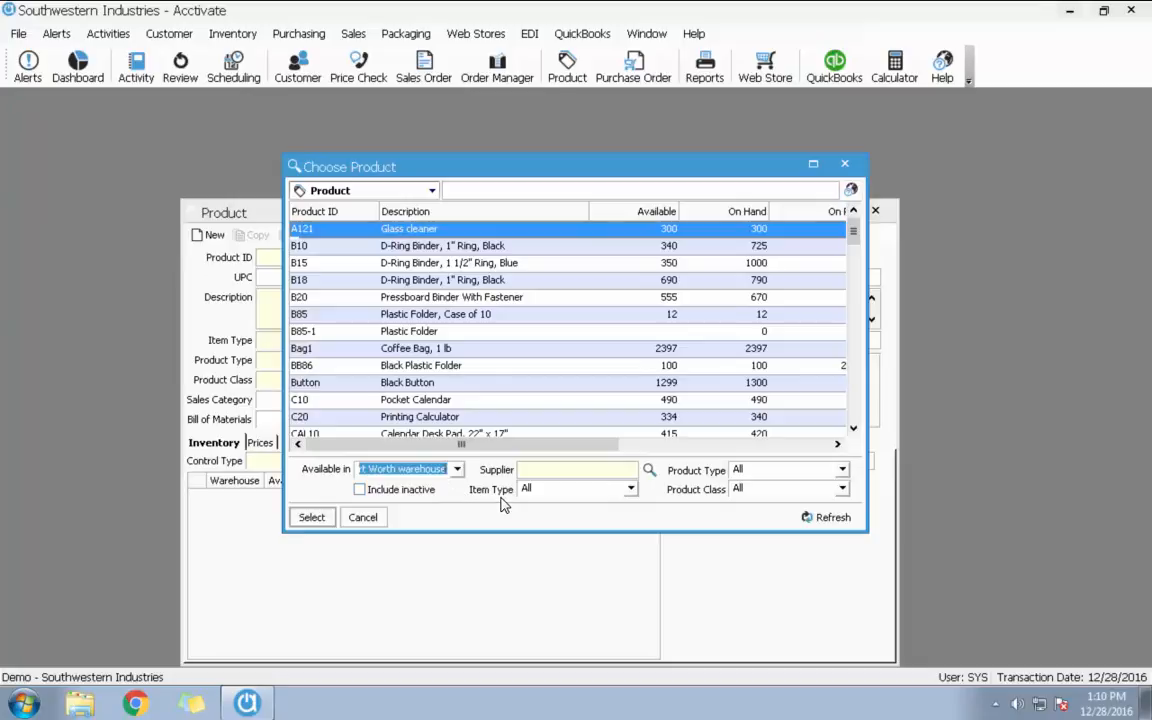
- Clear the warehouse filter and sort all products by Product ID
{"action": "left_click", "coordinate": [457, 470]}
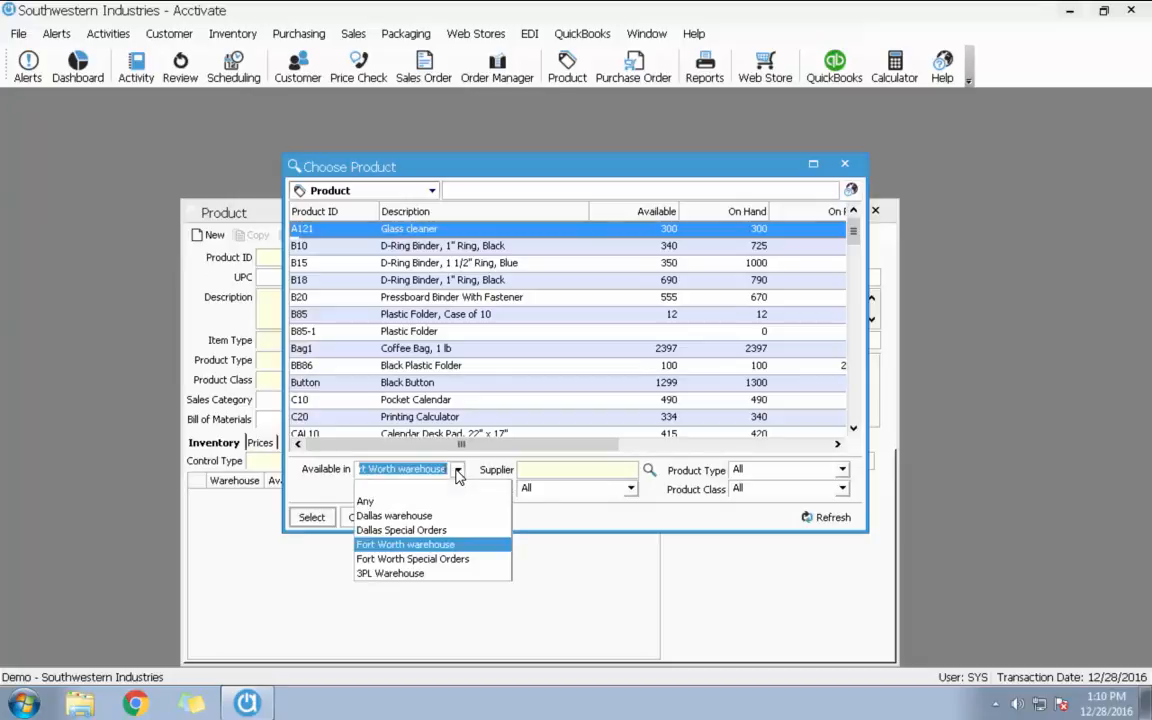
{"action": "left_click", "coordinate": [366, 499]}
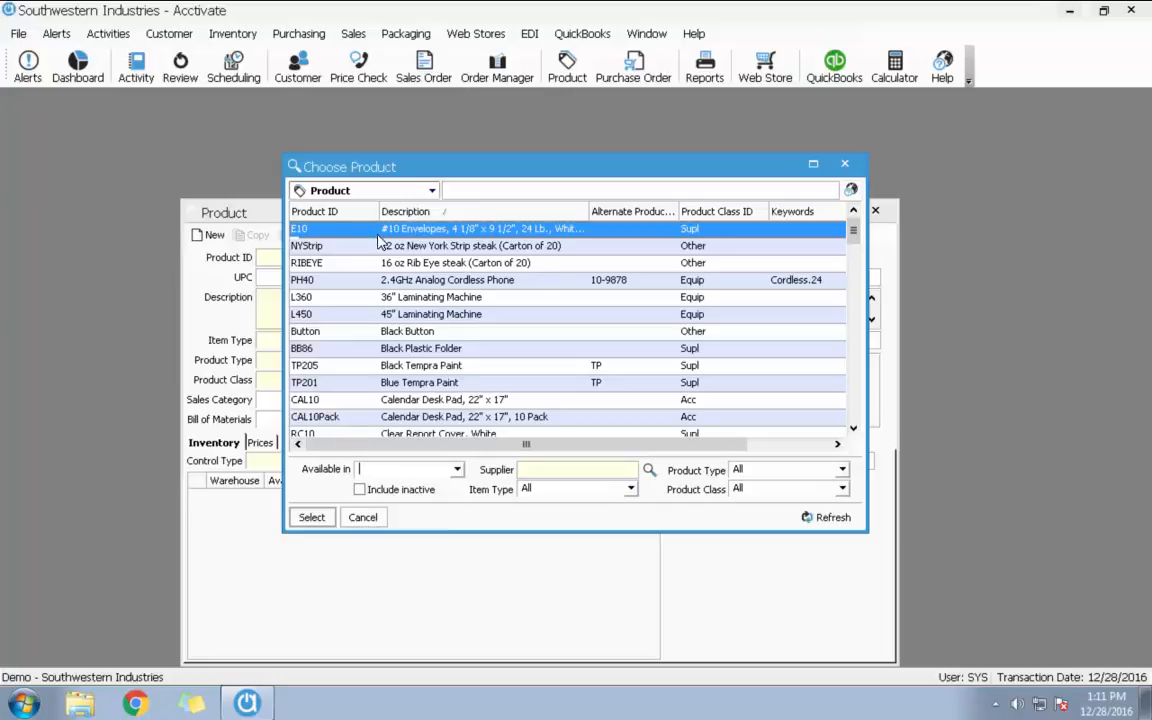
{"action": "left_click", "coordinate": [346, 213]}
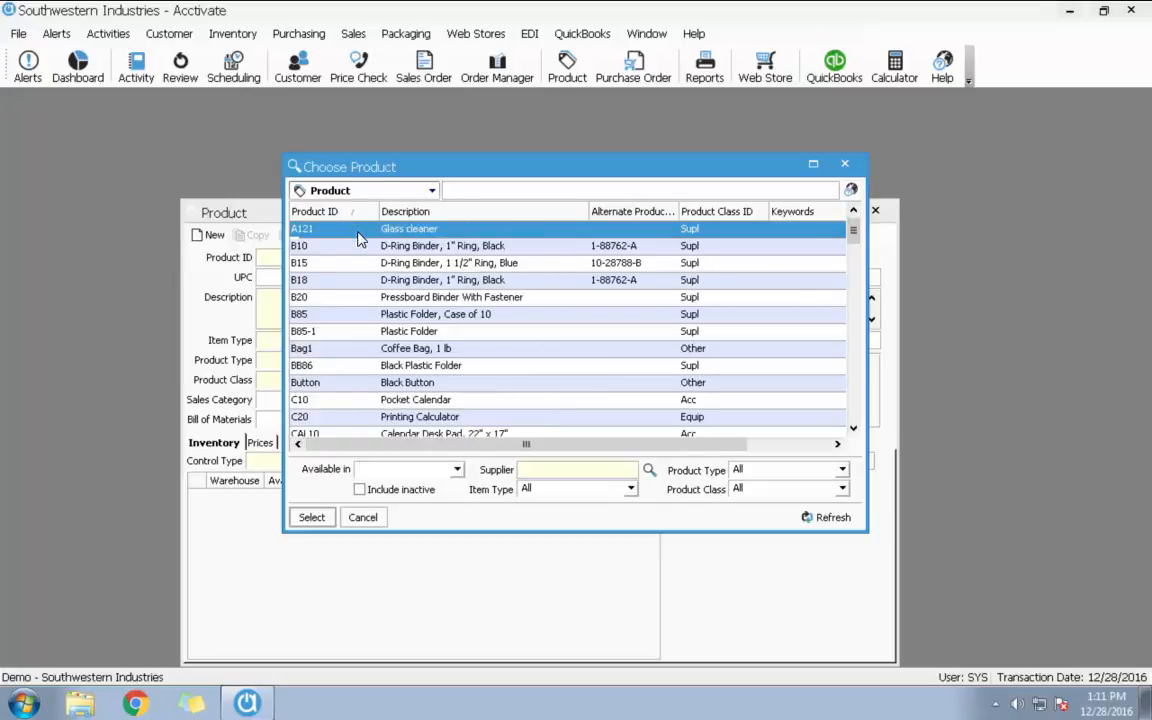
- Load product A121 Glass cleaner and display its vendor list
{"action": "double_click", "coordinate": [359, 233]}
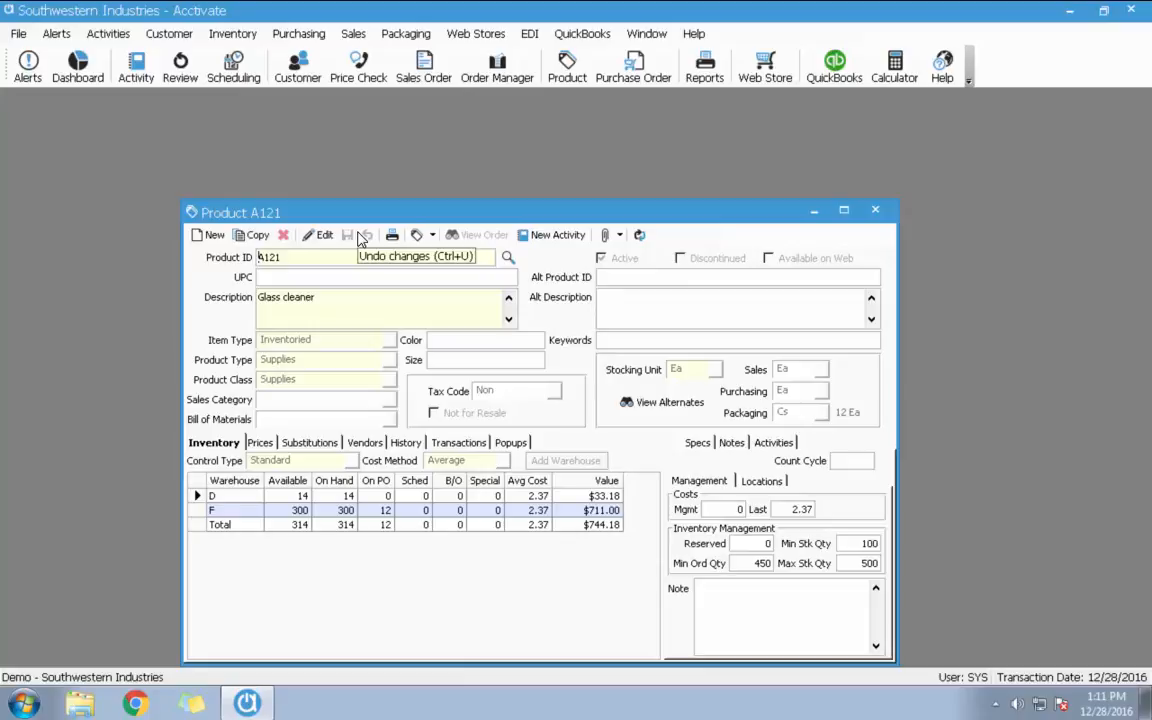
{"action": "left_click", "coordinate": [360, 443]}
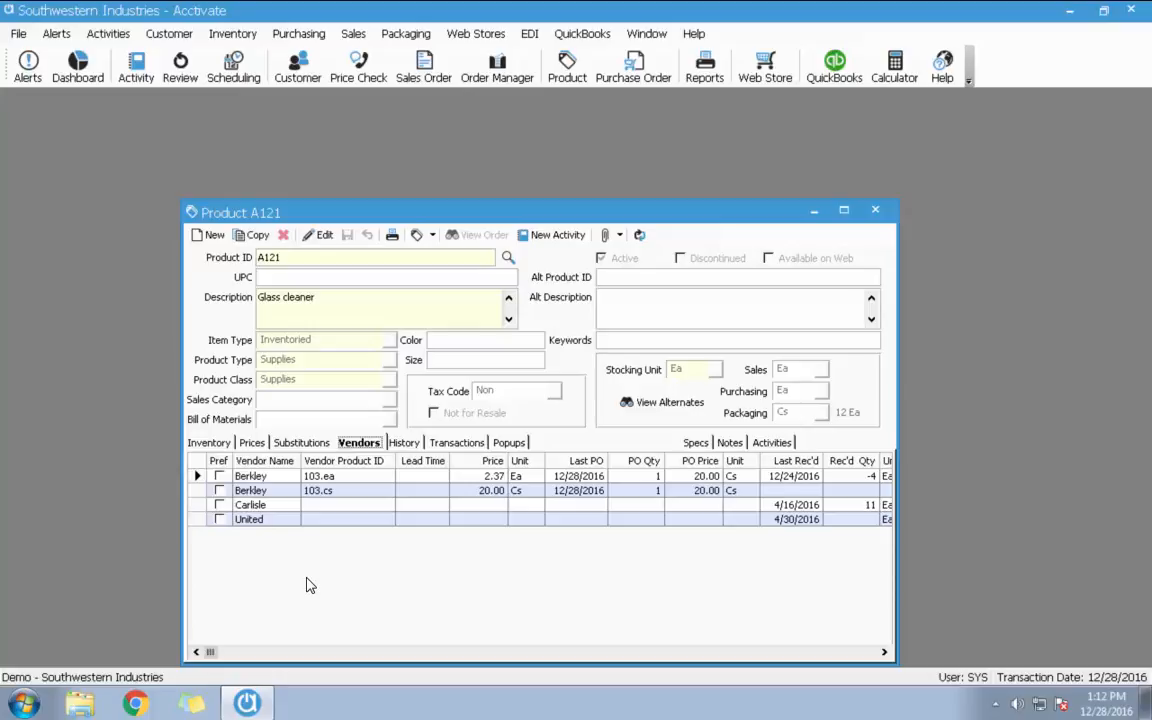
- Check the Berkley 103.ea and 103.cs vendor rows, then show A121's order history
{"action": "left_click", "coordinate": [350, 478]}
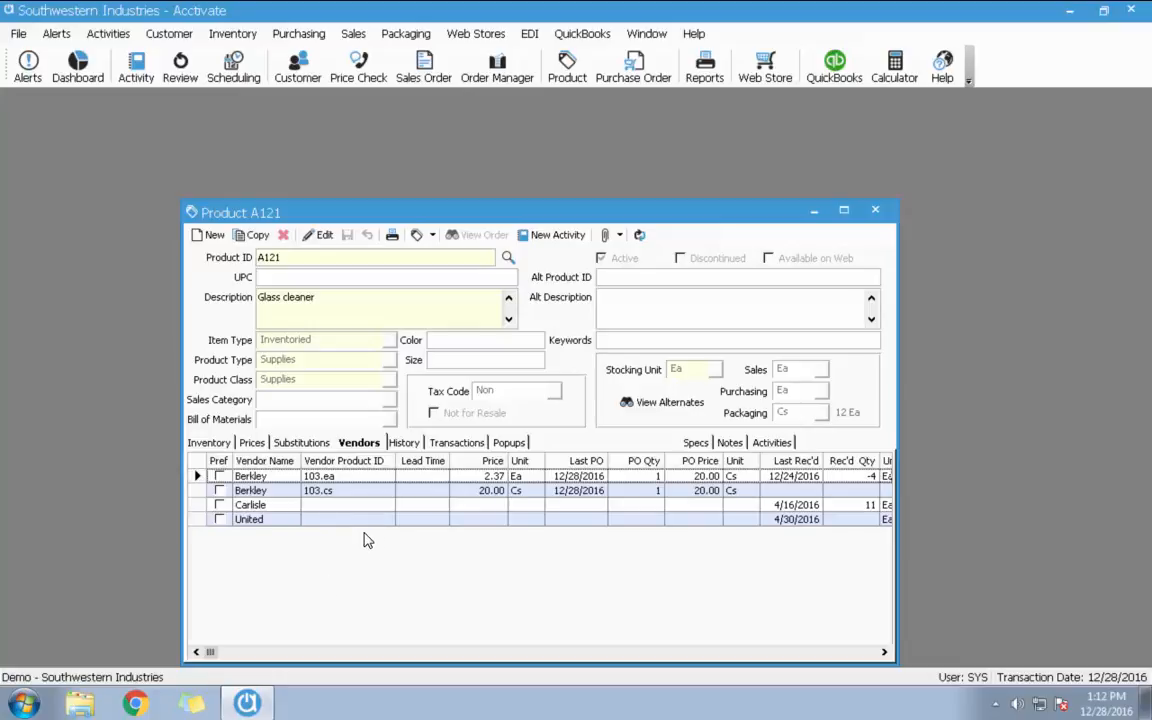
{"action": "left_click", "coordinate": [373, 490]}
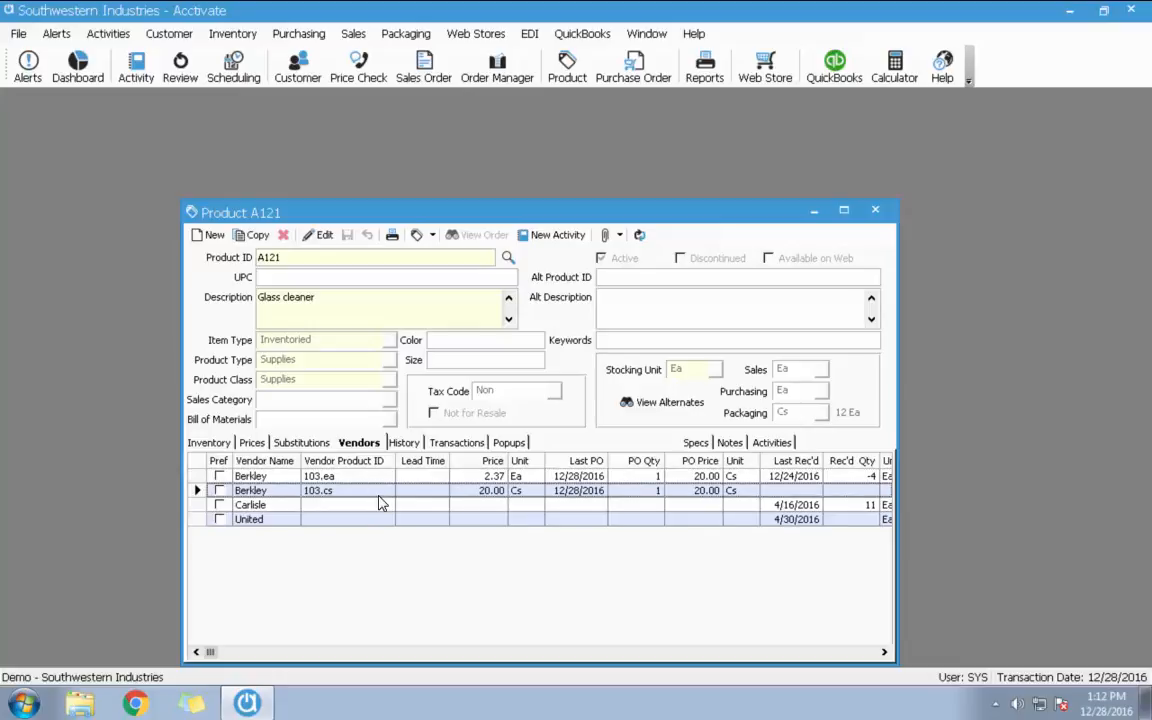
{"action": "left_click", "coordinate": [378, 495]}
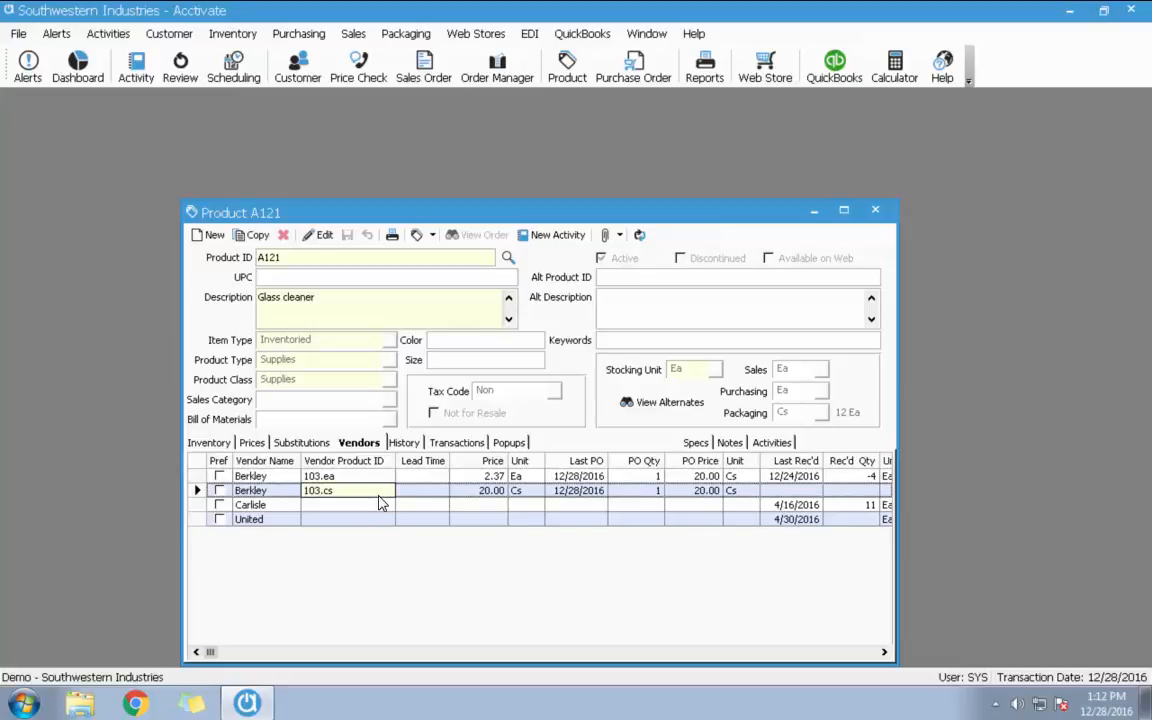
{"action": "left_click", "coordinate": [202, 487]}
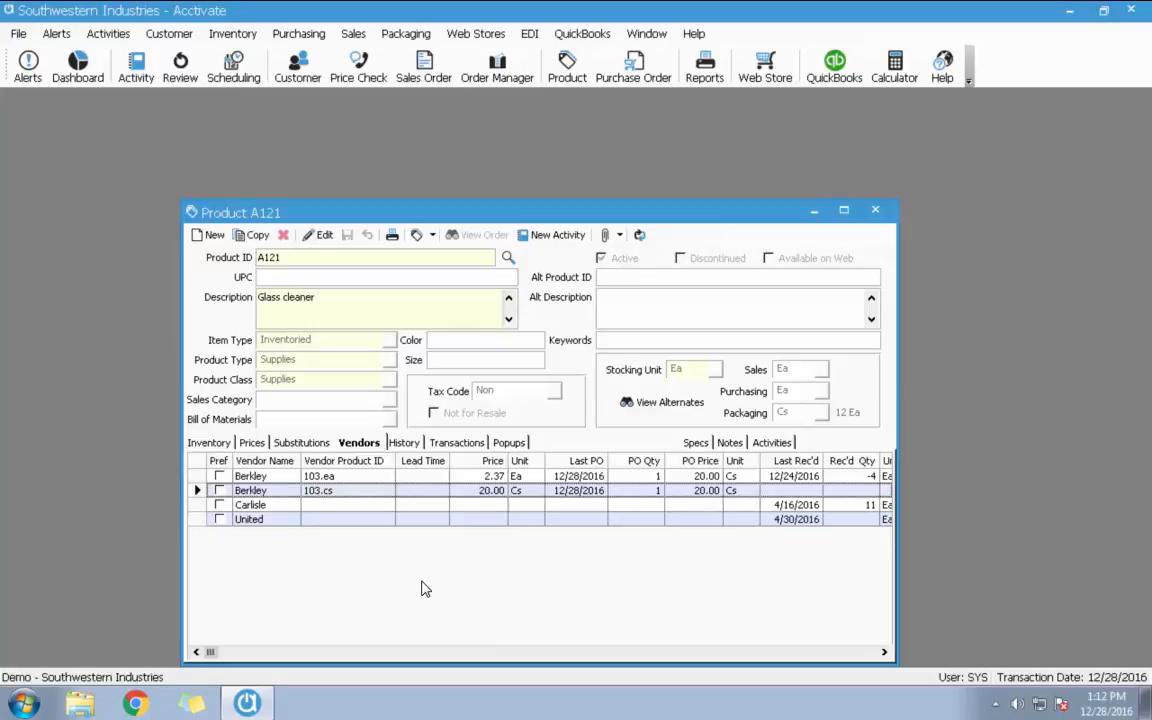
{"action": "left_click", "coordinate": [339, 478]}
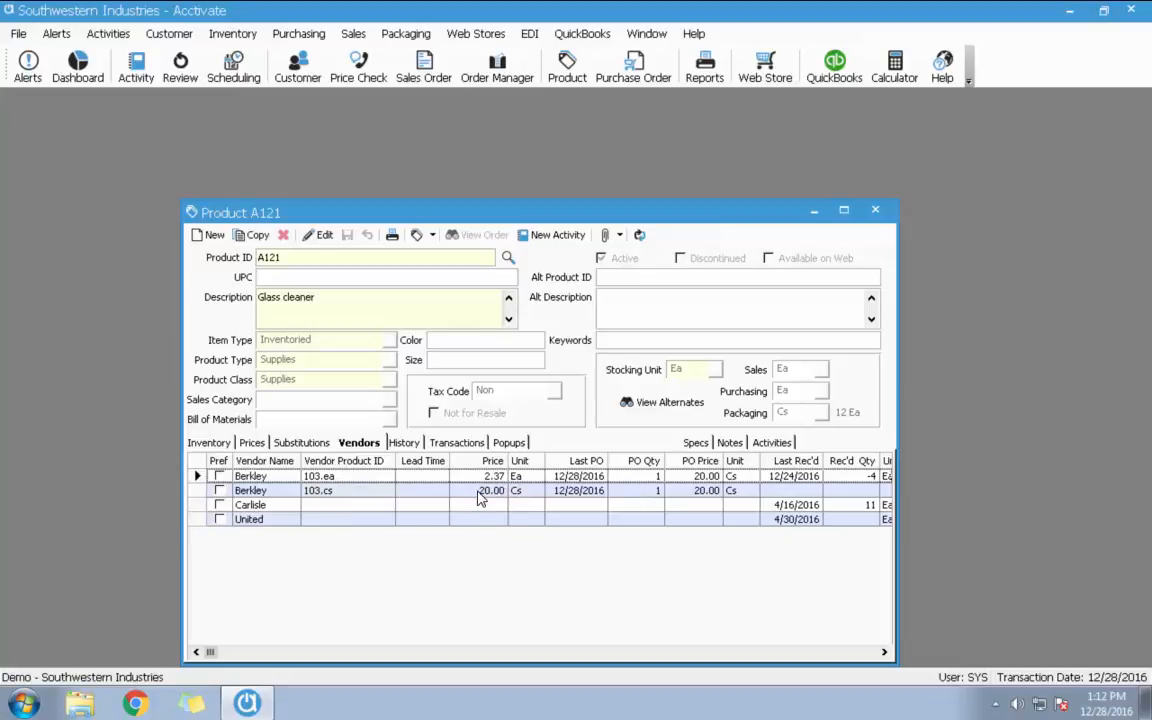
{"action": "left_click", "coordinate": [365, 491]}
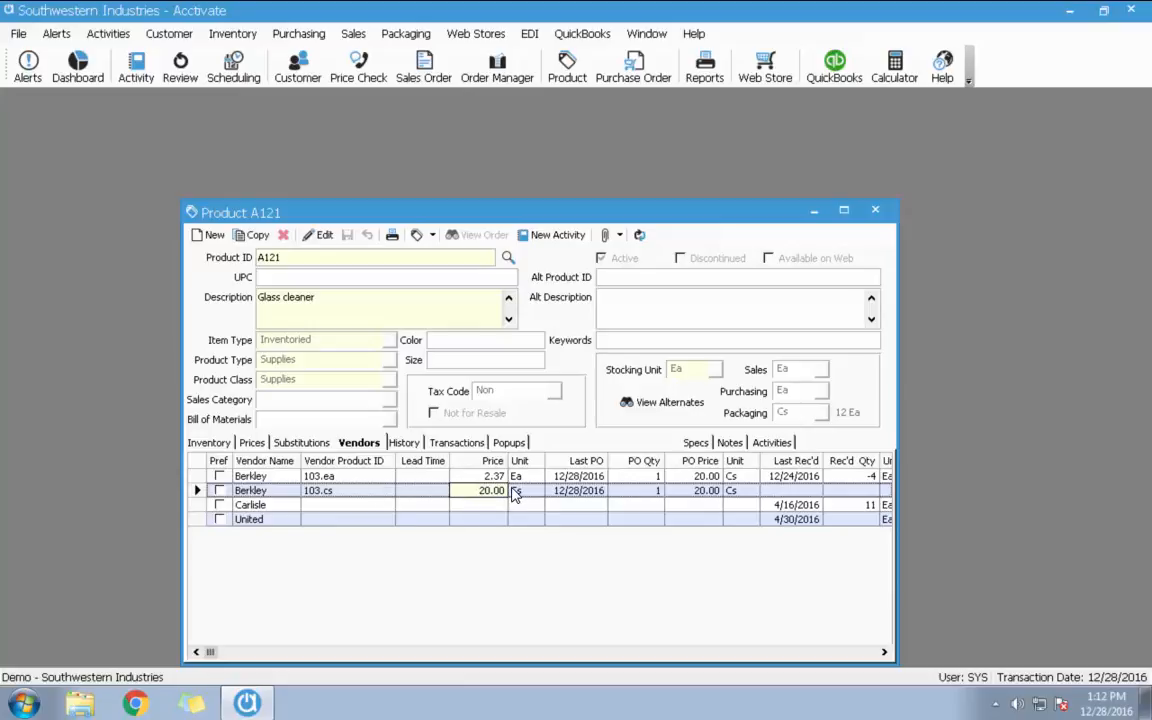
{"action": "left_click", "coordinate": [513, 492]}
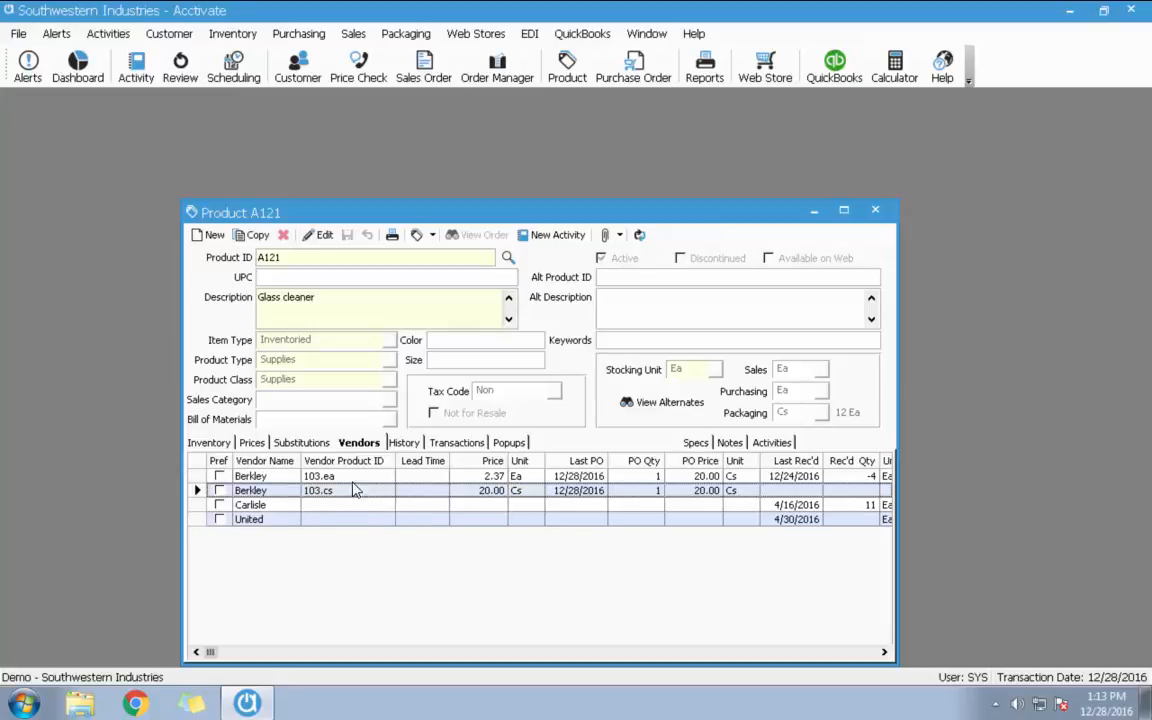
{"action": "left_click", "coordinate": [404, 442]}
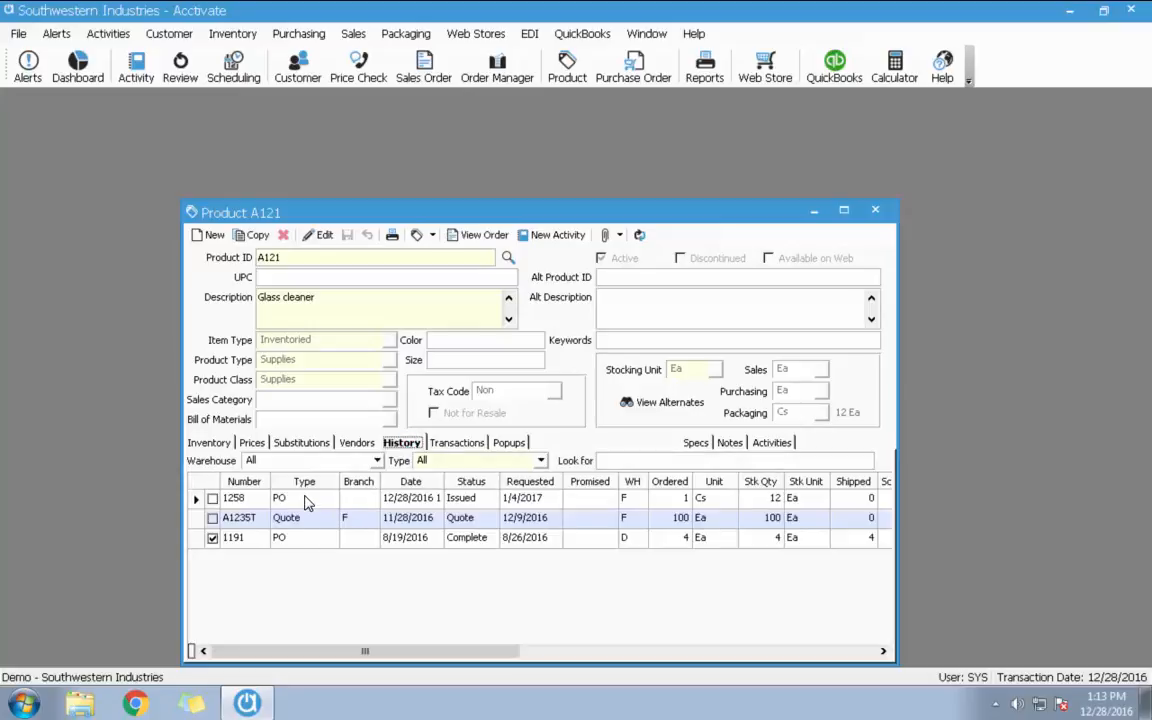
- Open purchase order 1258 for editing and list vendor product IDs for its A121 line
{"action": "double_click", "coordinate": [245, 497]}
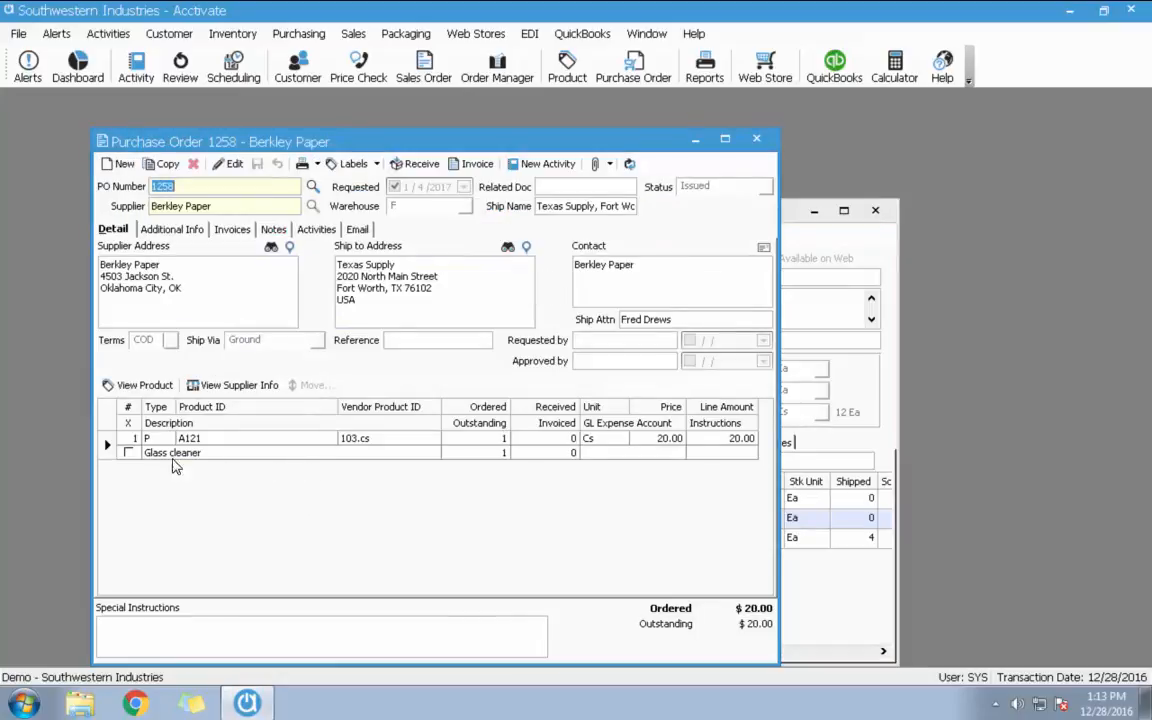
{"action": "left_click", "coordinate": [229, 163]}
{"action": "left_click", "coordinate": [374, 438]}
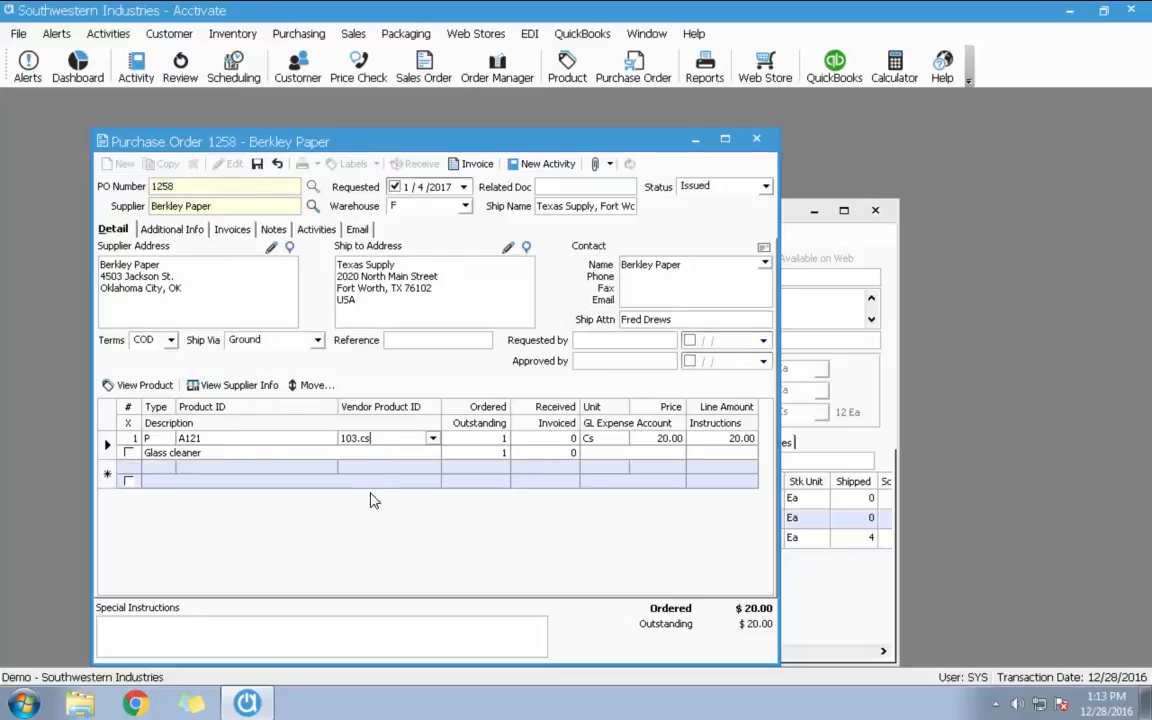
{"action": "left_click", "coordinate": [433, 439]}
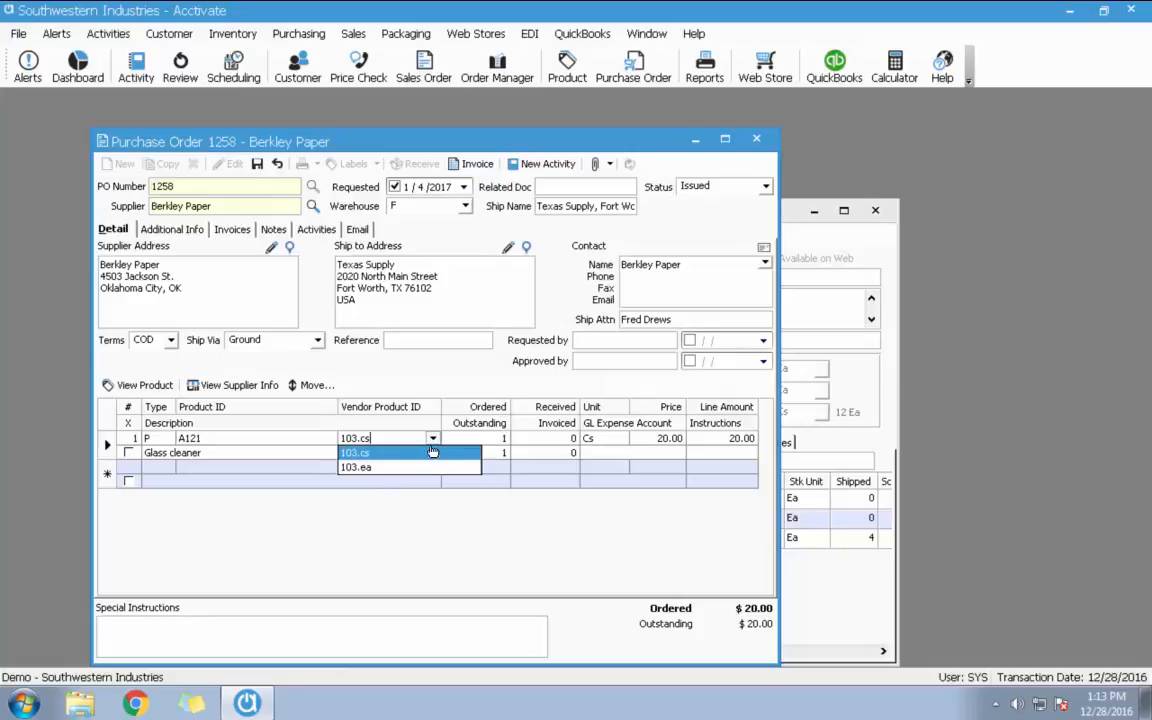
- Switch PO 1258's glass cleaner line from vendor item 103.ea to case item 103.cs
{"action": "left_click", "coordinate": [381, 468]}
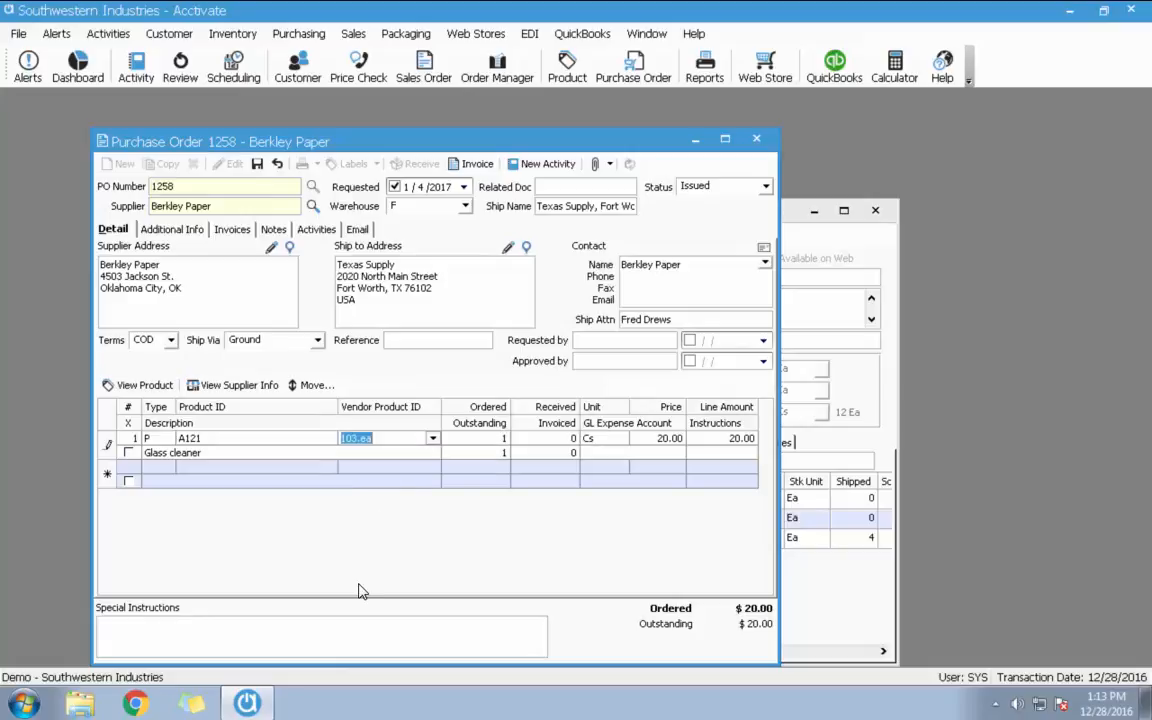
{"action": "key", "text": "Tab"}
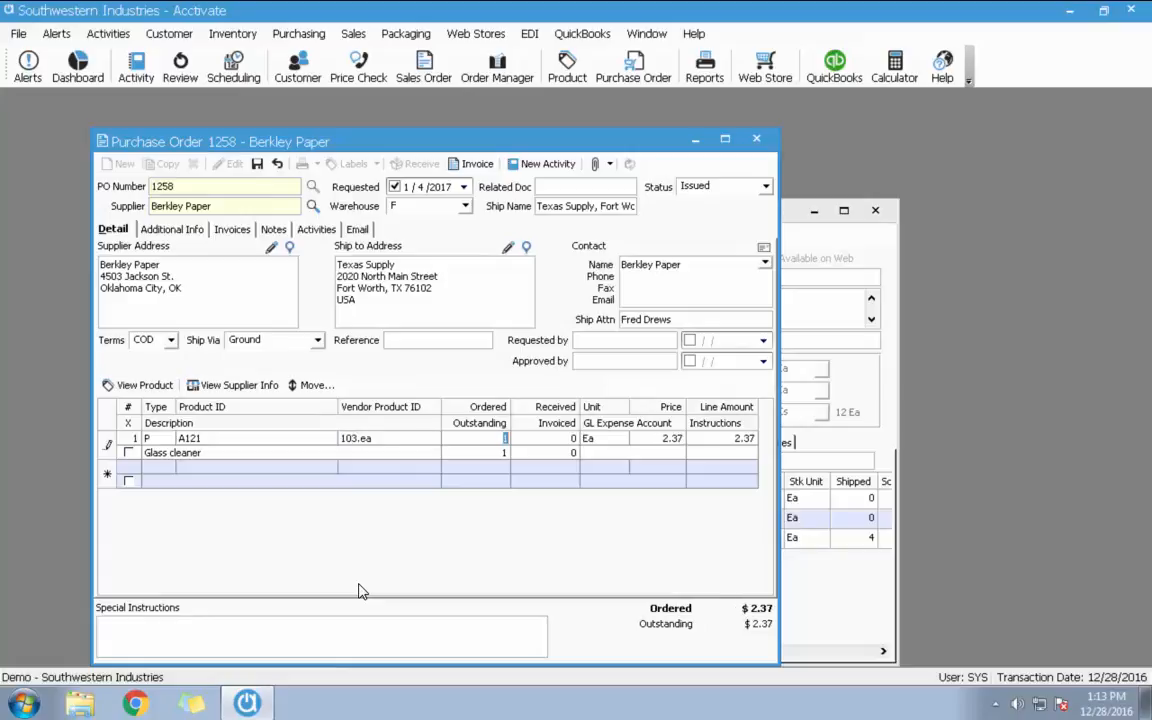
{"action": "left_click", "coordinate": [670, 438]}
{"action": "key", "text": "shift+Tab"}
{"action": "left_click", "coordinate": [386, 437]}
{"action": "left_click", "coordinate": [386, 437]}
{"action": "left_click", "coordinate": [433, 438]}
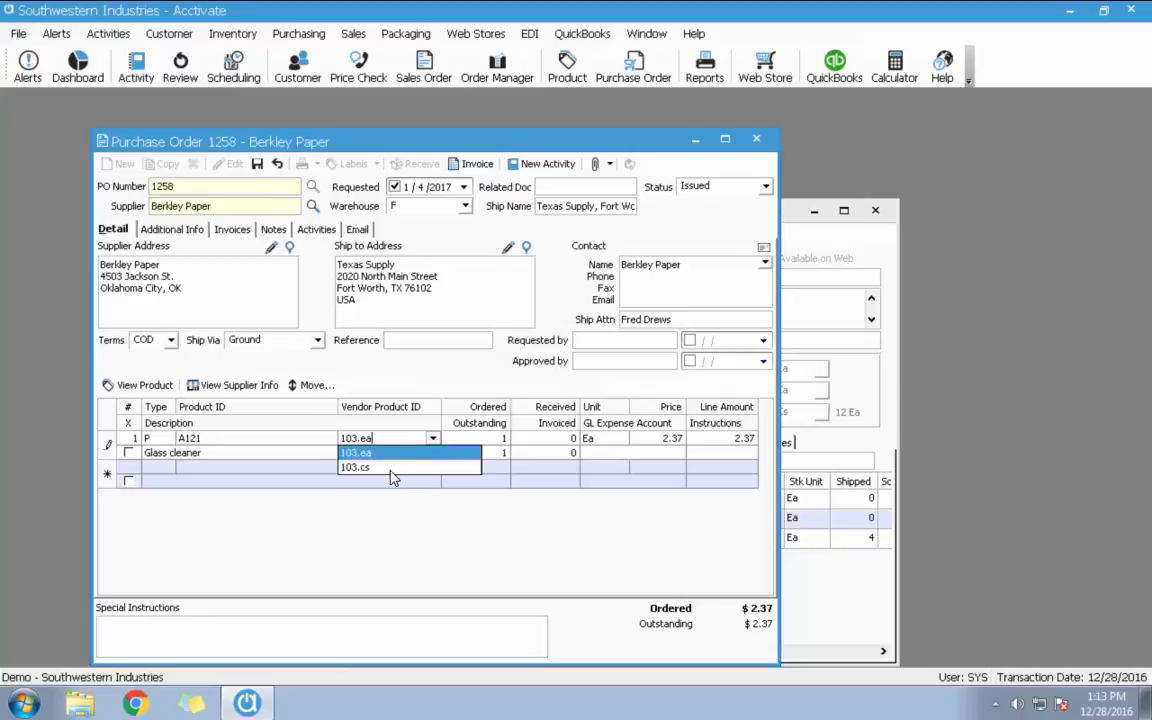
{"action": "left_click", "coordinate": [391, 468]}
{"action": "key", "text": "Tab"}
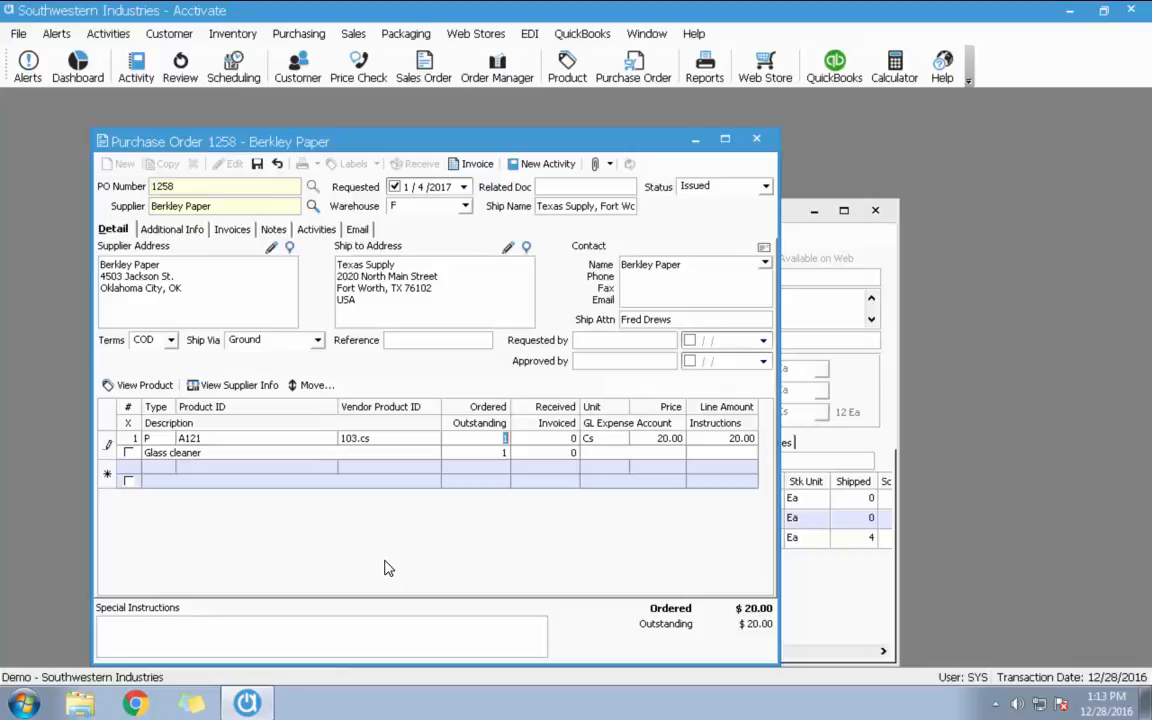
- Set the line back to vendor item 103.ea, 1 each at $2.37, and save the order
{"action": "left_click", "coordinate": [395, 440]}
{"action": "left_click", "coordinate": [433, 439]}
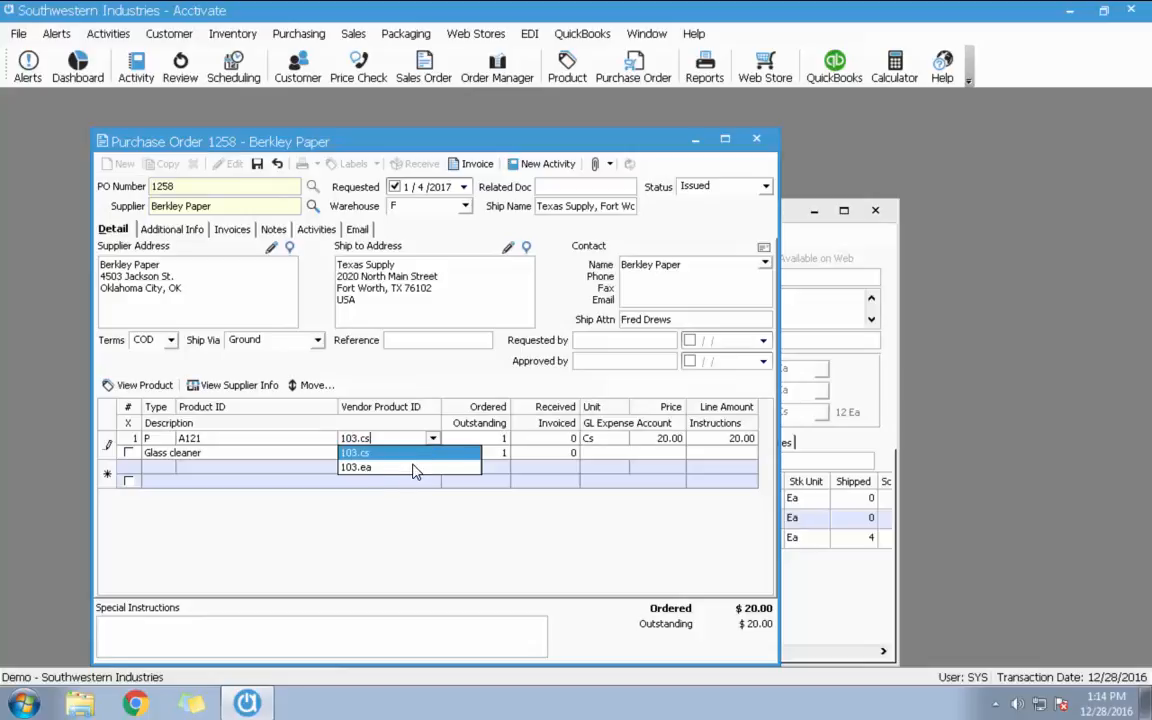
{"action": "left_click", "coordinate": [366, 469]}
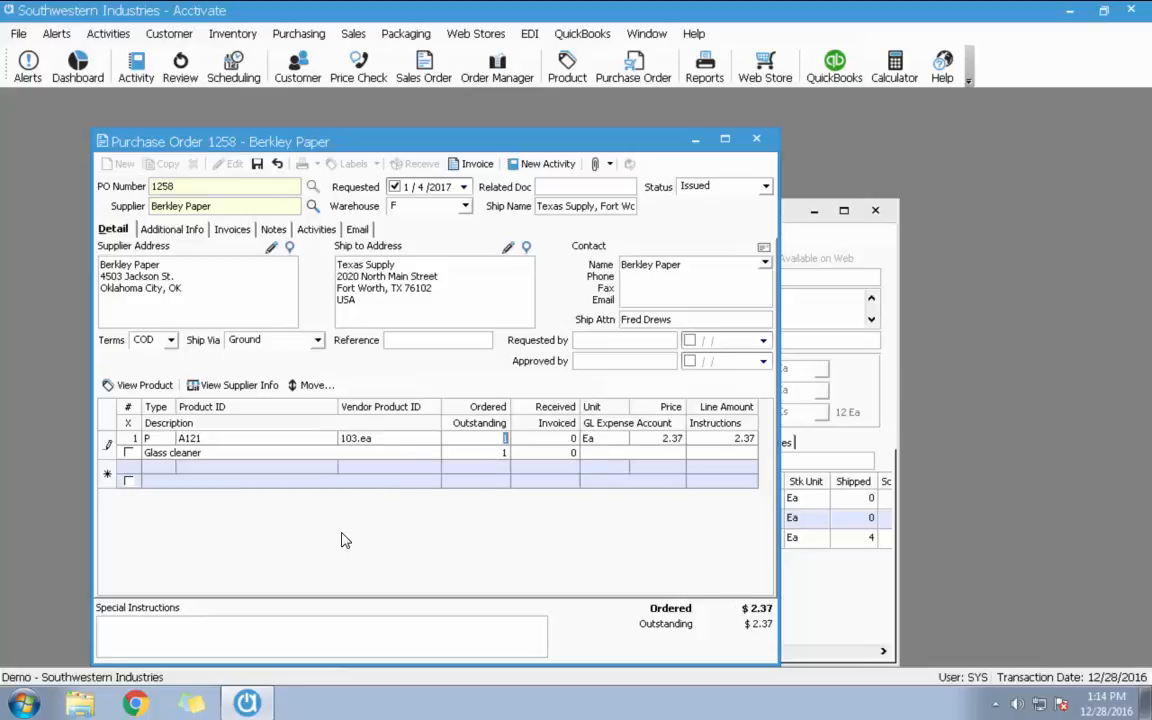
{"action": "left_click", "coordinate": [396, 438]}
{"action": "left_click", "coordinate": [257, 166]}
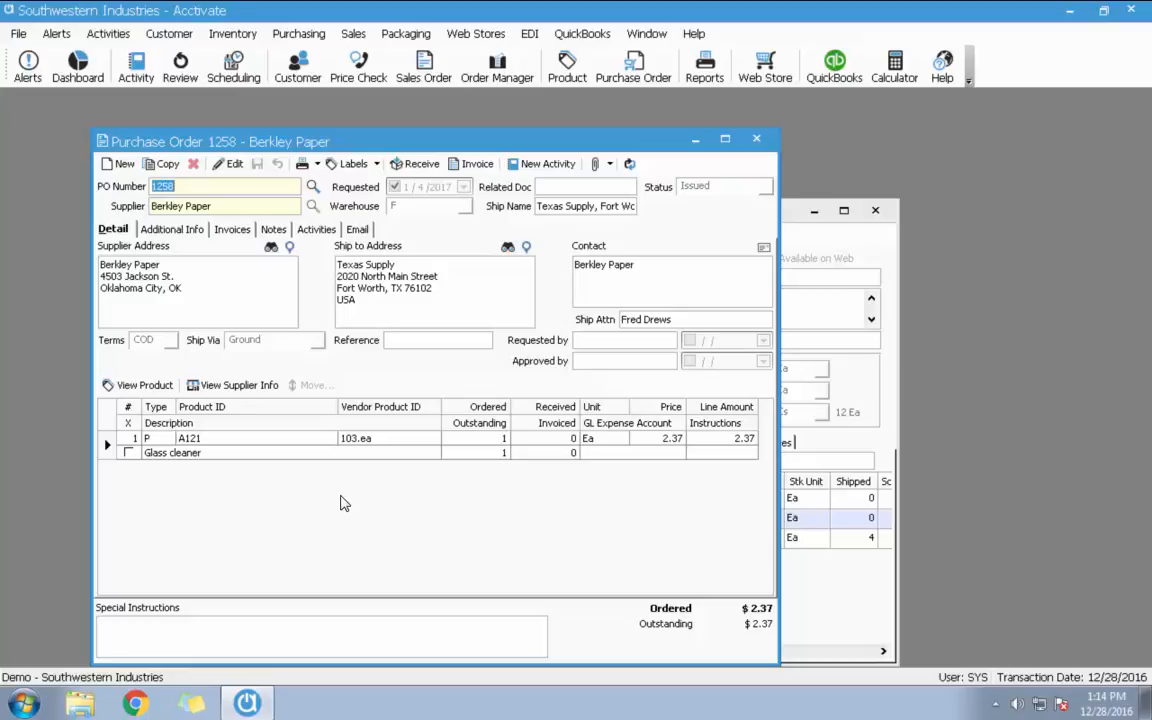
- Close purchase order 1258 and the product A121 record, then bring up the Inventory menu
{"action": "left_click", "coordinate": [769, 145]}
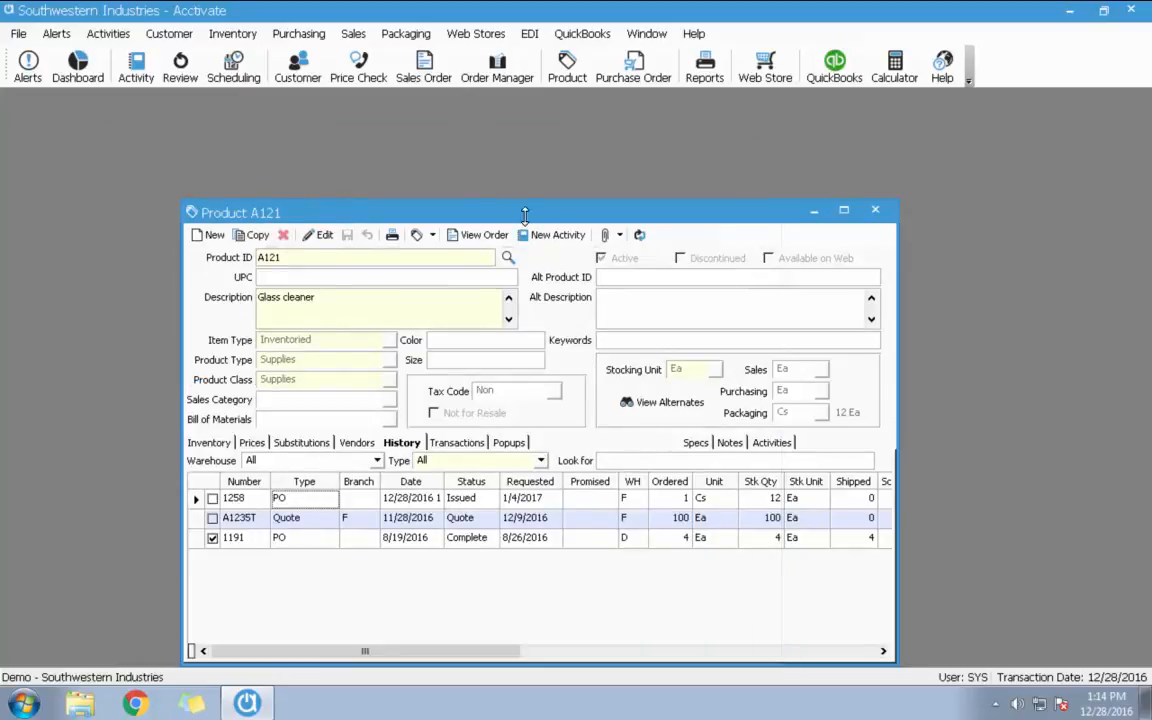
{"action": "left_click", "coordinate": [876, 210]}
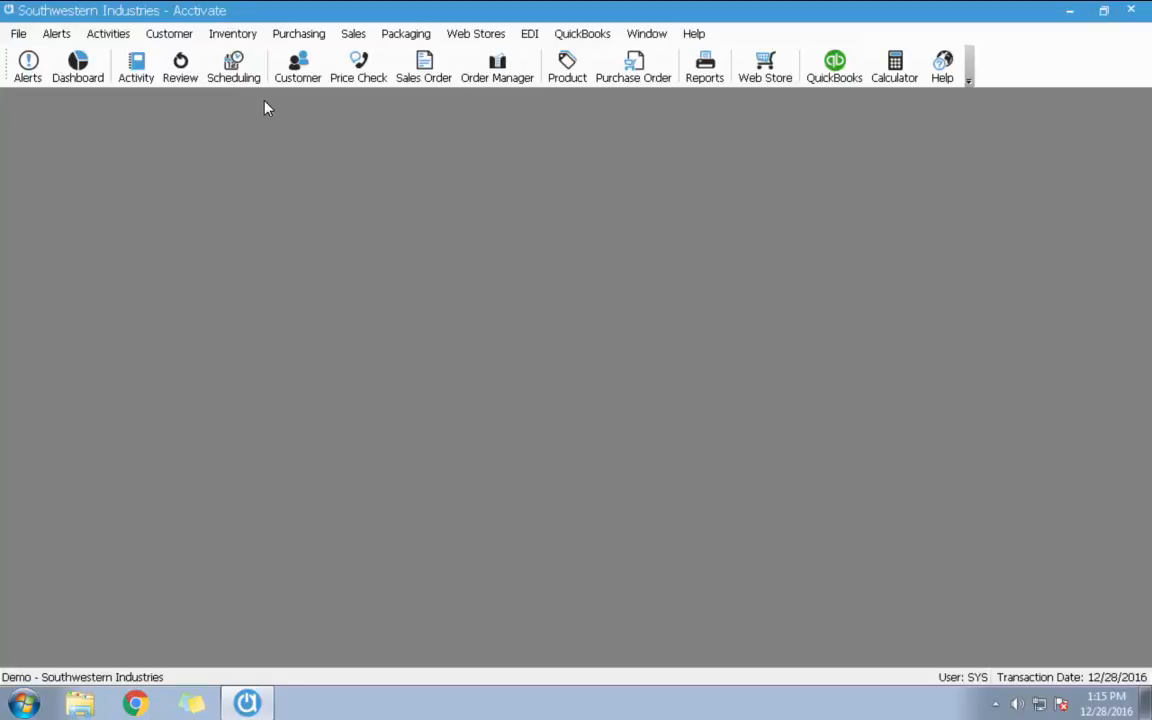
{"action": "left_click", "coordinate": [249, 38]}
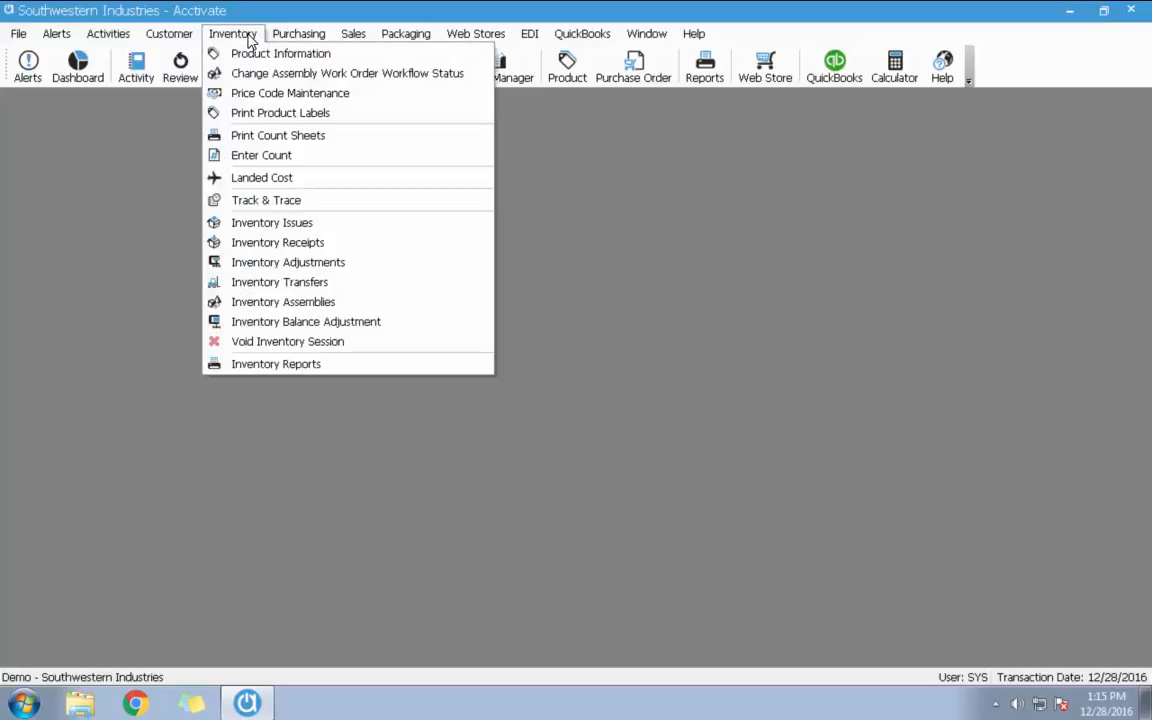
- Start a new inventory transfer into warehouse D for product B10
{"action": "left_click", "coordinate": [362, 288]}
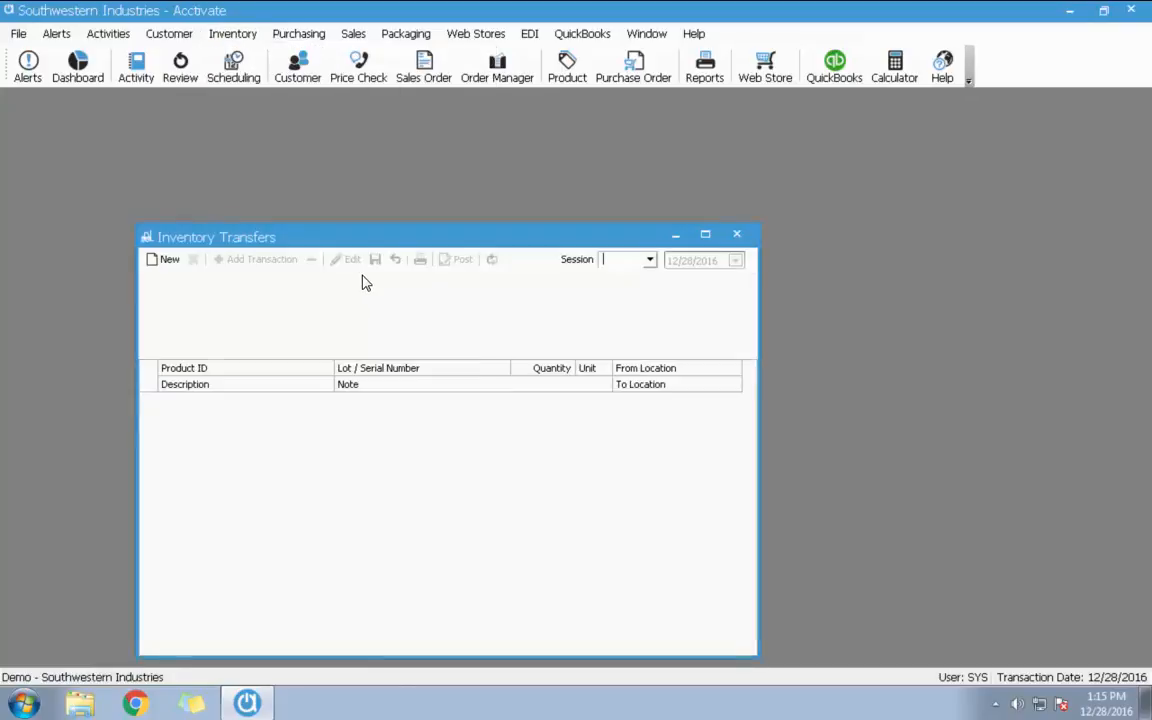
{"action": "left_click", "coordinate": [167, 266]}
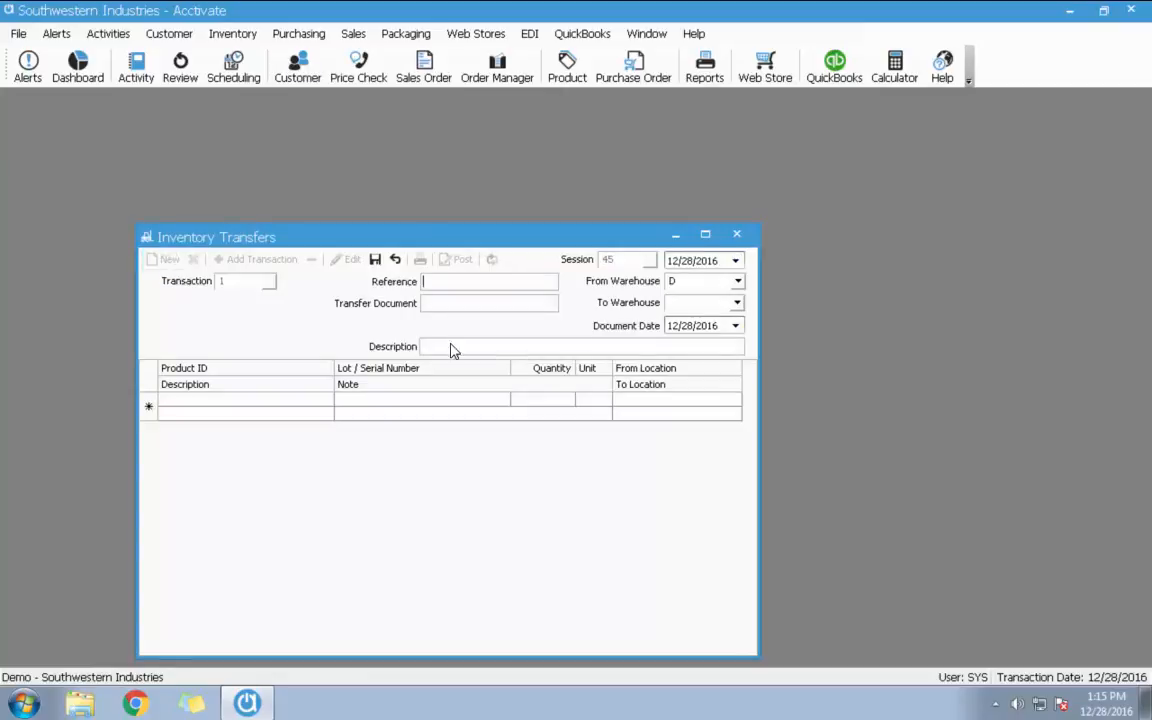
{"action": "left_click", "coordinate": [737, 303]}
{"action": "left_click", "coordinate": [725, 337]}
{"action": "left_click", "coordinate": [237, 400]}
{"action": "type", "text": "B10"}
{"action": "key", "text": "Tab"}
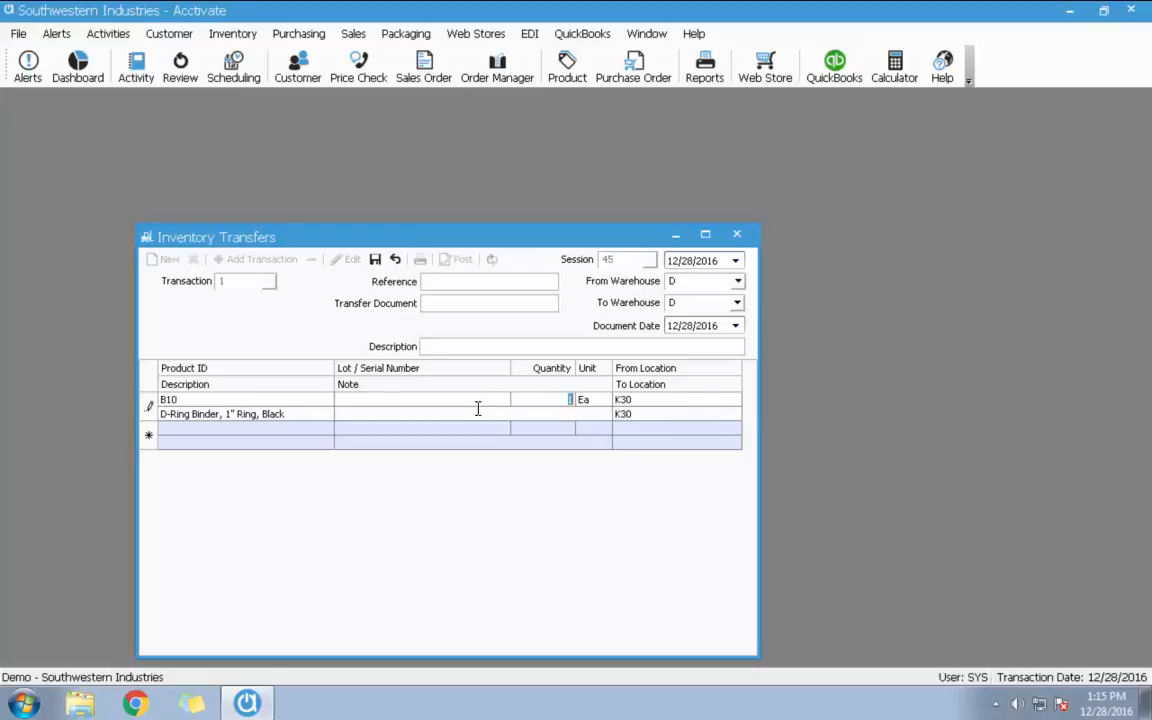
- Send 10 B10 binders to location K32 with a note about moving locations, and save
{"action": "left_click", "coordinate": [691, 415]}
{"action": "left_click", "coordinate": [733, 420]}
{"action": "left_click", "coordinate": [643, 462]}
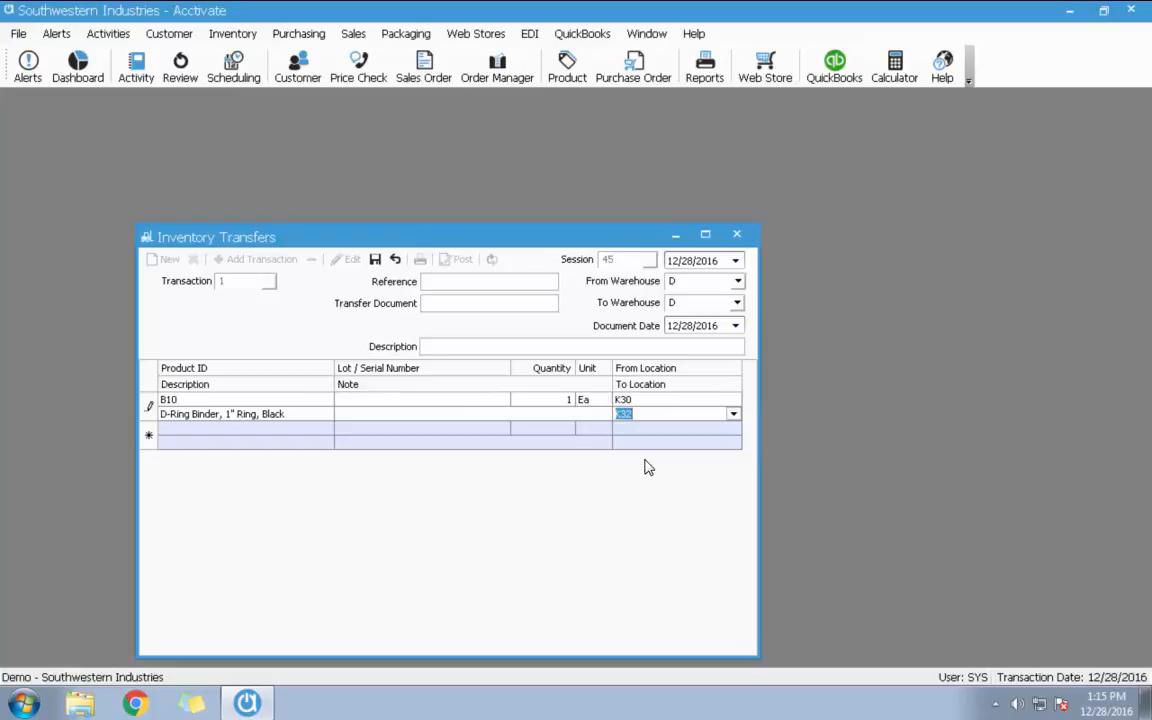
{"action": "left_click", "coordinate": [556, 399]}
{"action": "type", "text": "0"}
{"action": "key", "text": "Tab"}
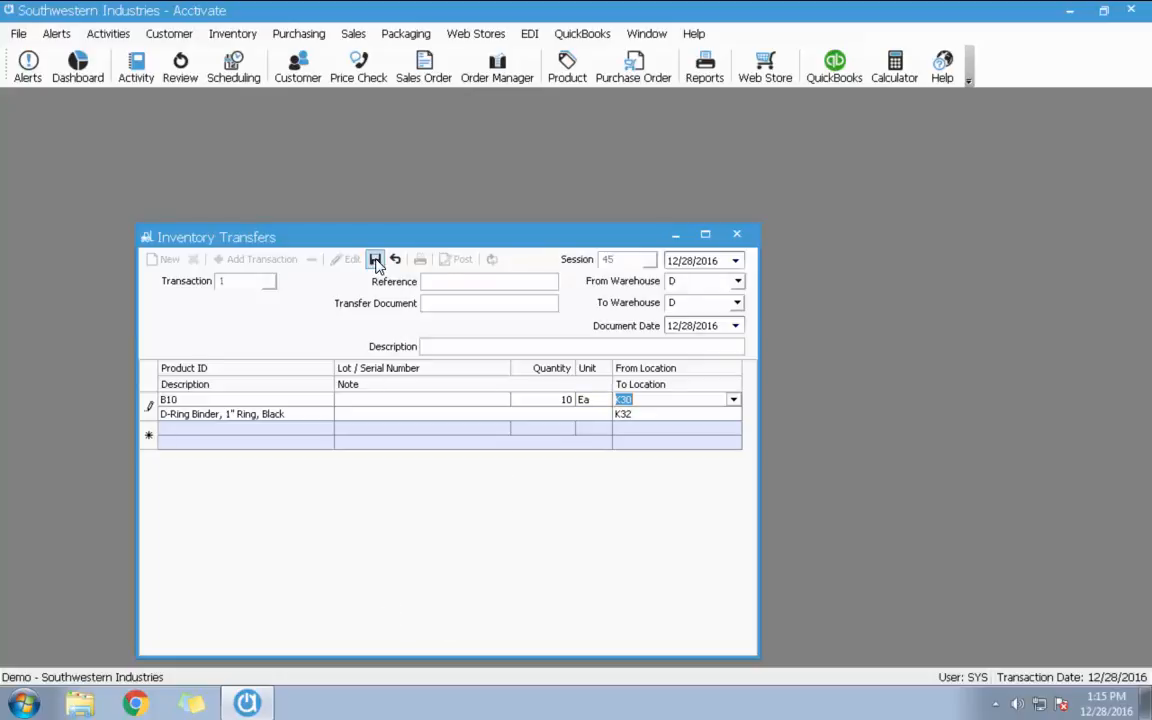
{"action": "left_click", "coordinate": [380, 416]}
{"action": "type", "text": "moving locations to make room for more items"}
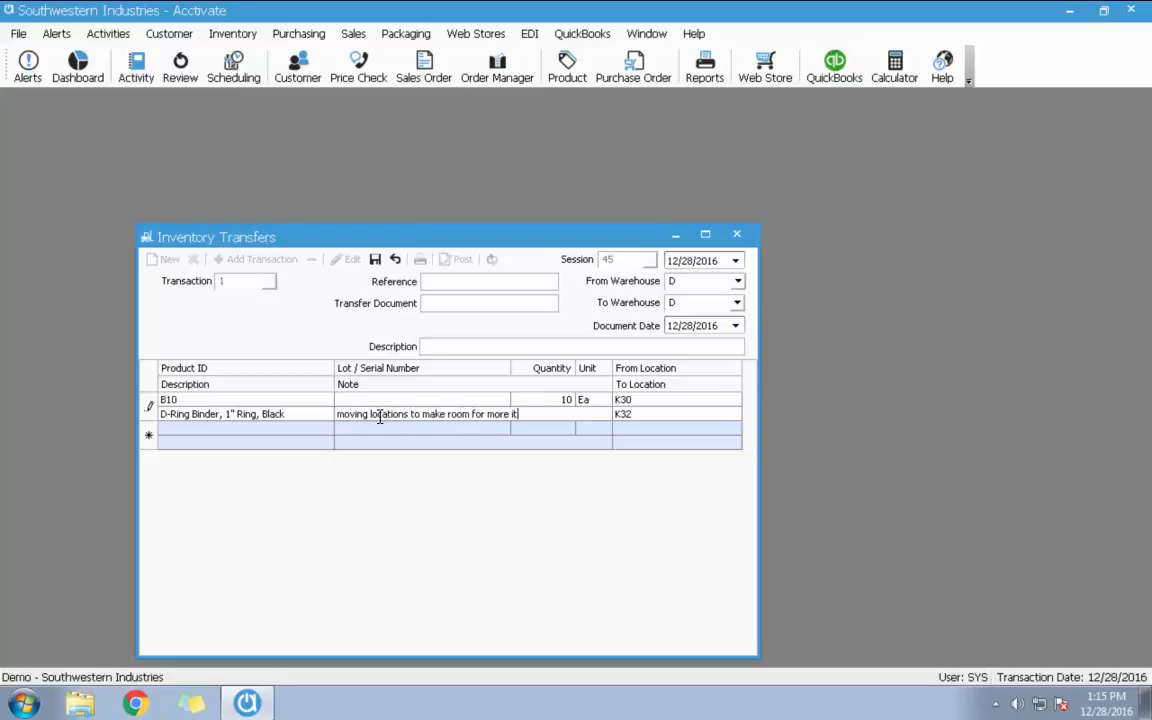
{"action": "left_click", "coordinate": [375, 259]}
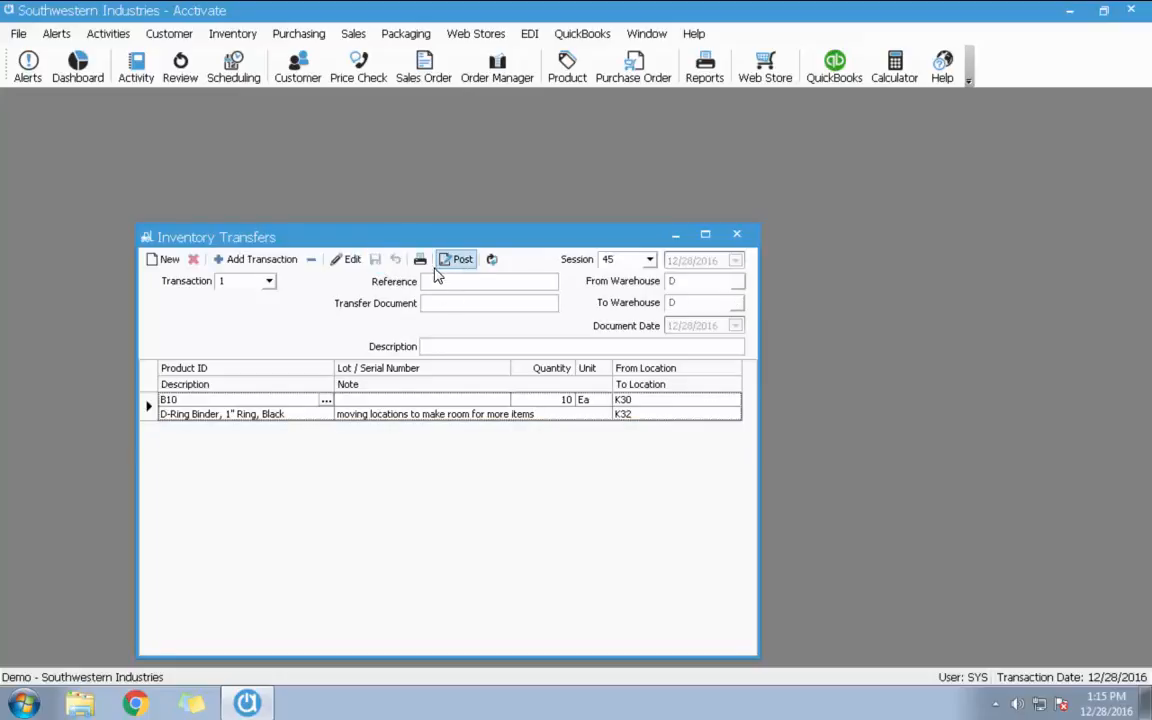
{"action": "left_click", "coordinate": [420, 261]}
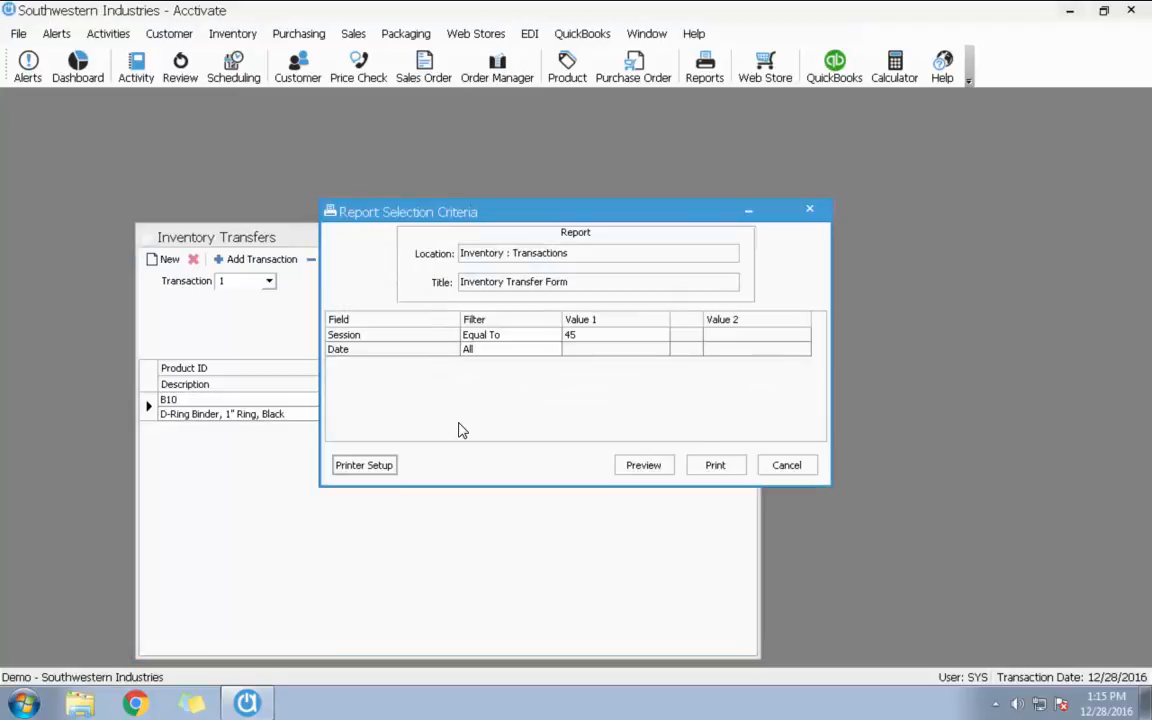
{"action": "left_click", "coordinate": [643, 465]}
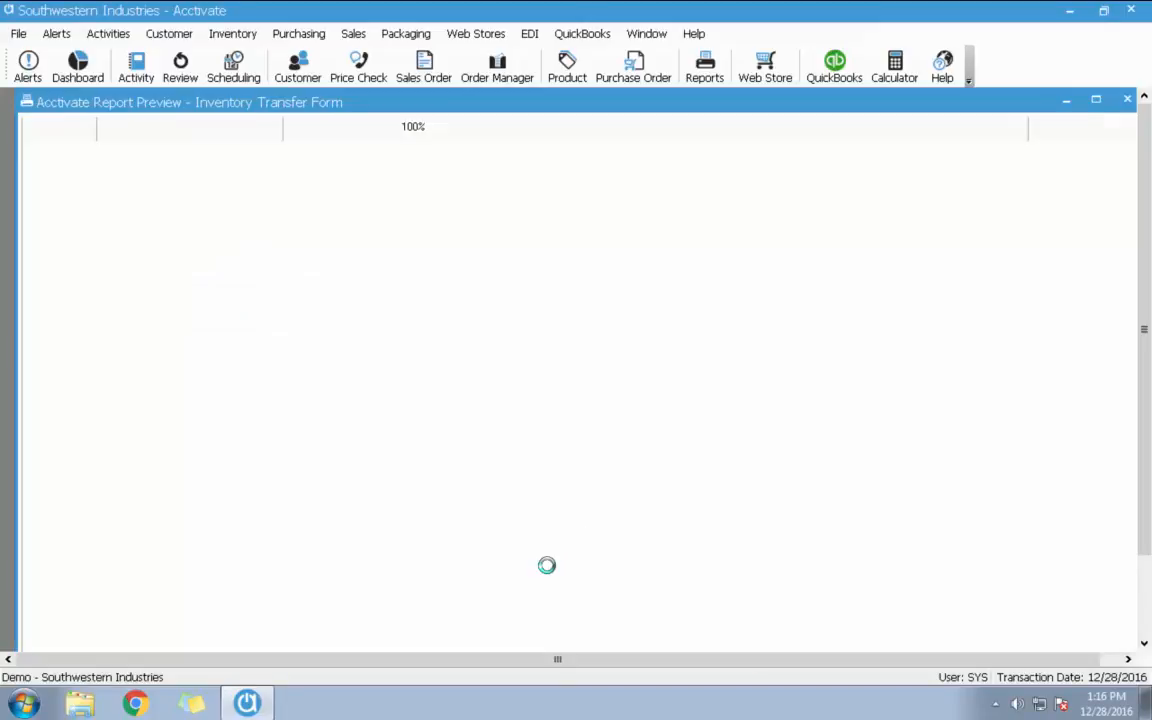
{"action": "scroll", "coordinate": [955, 447], "scroll_direction": "down", "scroll_amount": 3}
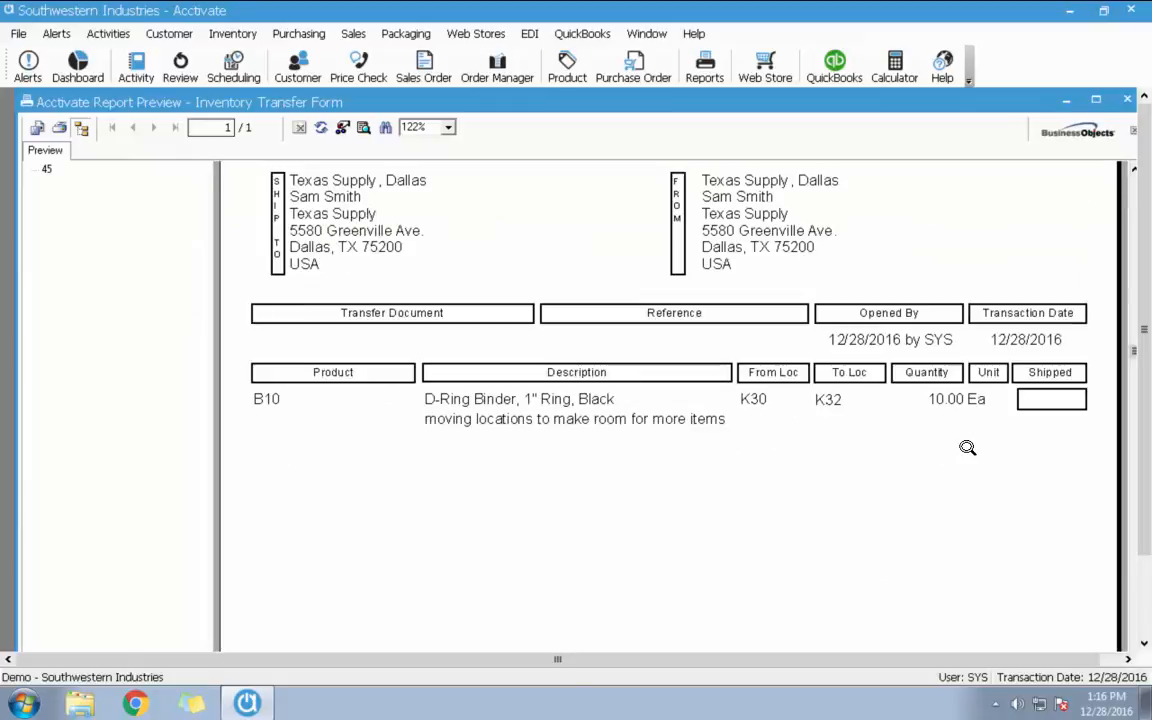
{"action": "scroll", "coordinate": [963, 470], "scroll_direction": "up", "scroll_amount": 3}
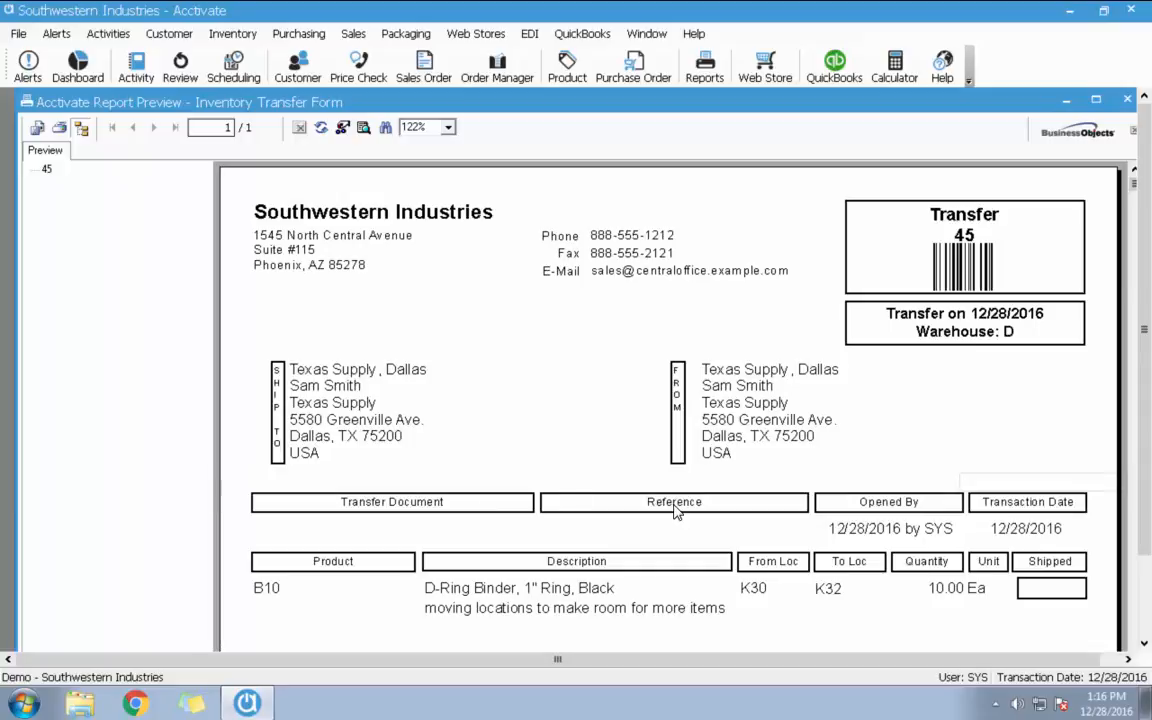
{"action": "scroll", "coordinate": [676, 509], "scroll_direction": "down", "scroll_amount": 3}
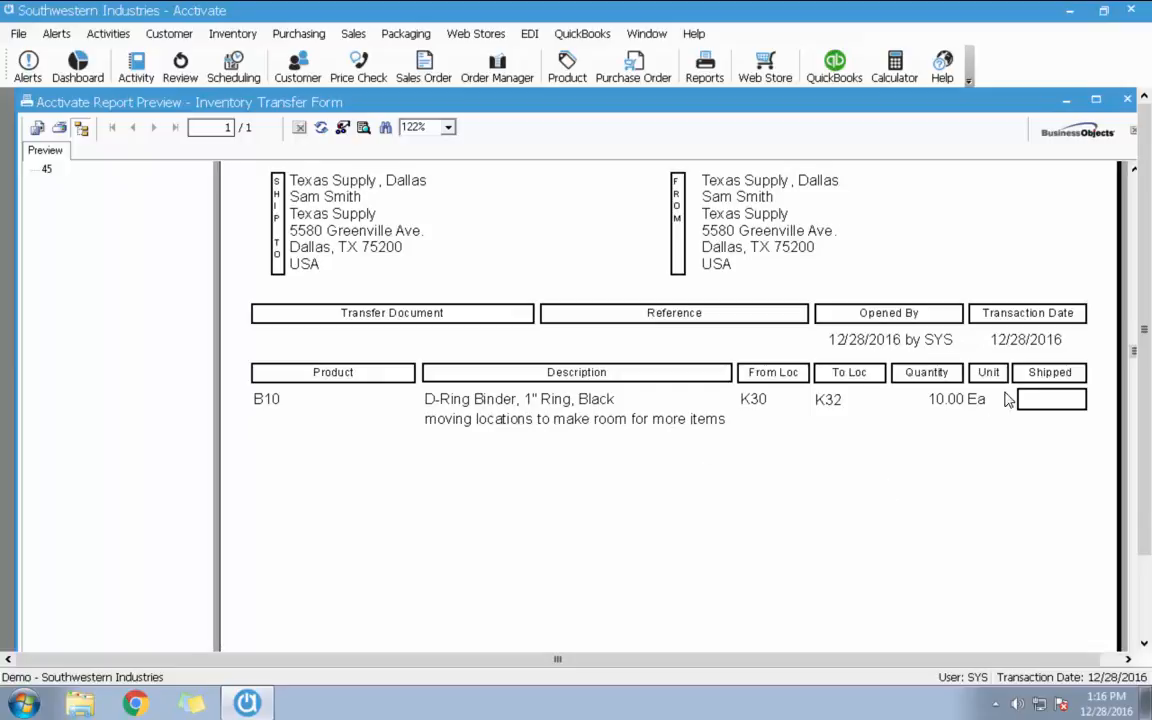
{"action": "left_click", "coordinate": [1066, 338]}
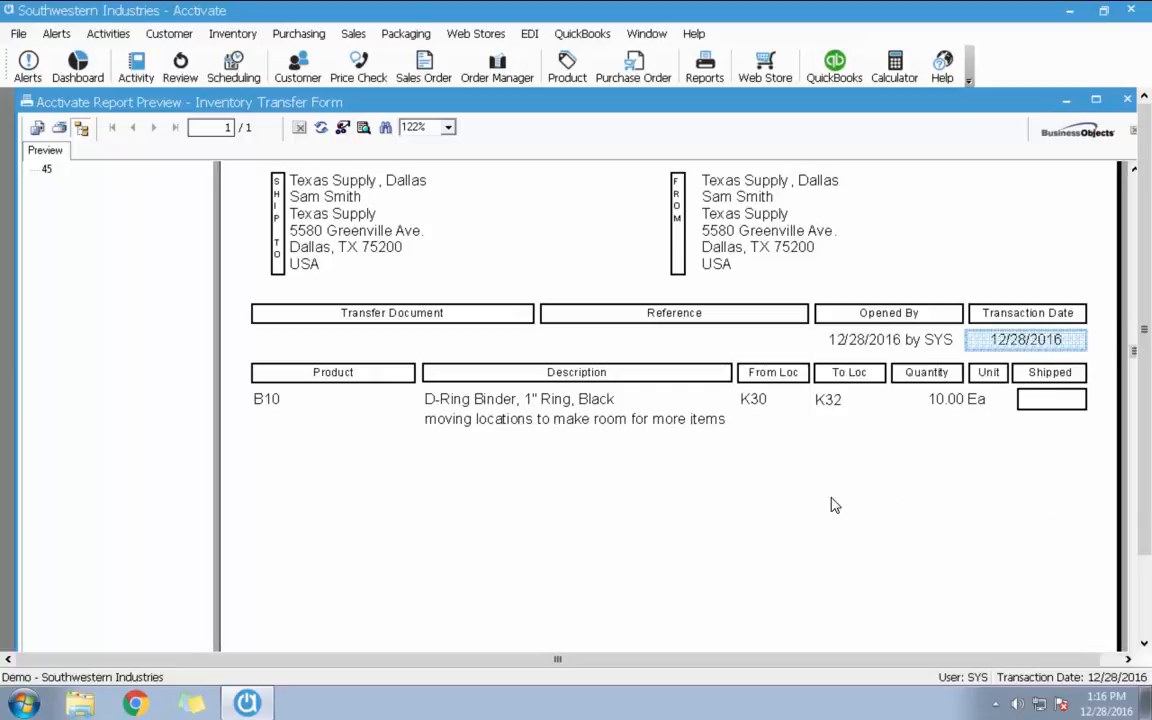
{"action": "left_click", "coordinate": [853, 378]}
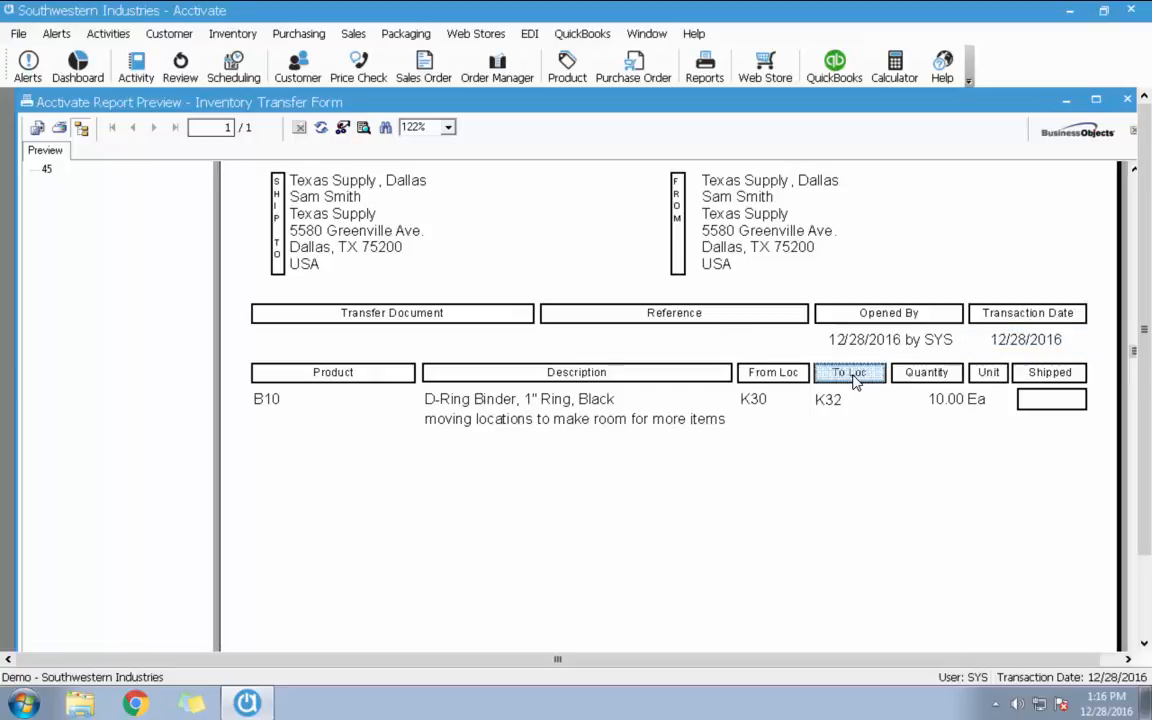
{"action": "left_click", "coordinate": [838, 482]}
{"action": "left_click", "coordinate": [688, 428]}
{"action": "left_click", "coordinate": [678, 511]}
{"action": "scroll", "coordinate": [674, 612], "scroll_direction": "up", "scroll_amount": 3}
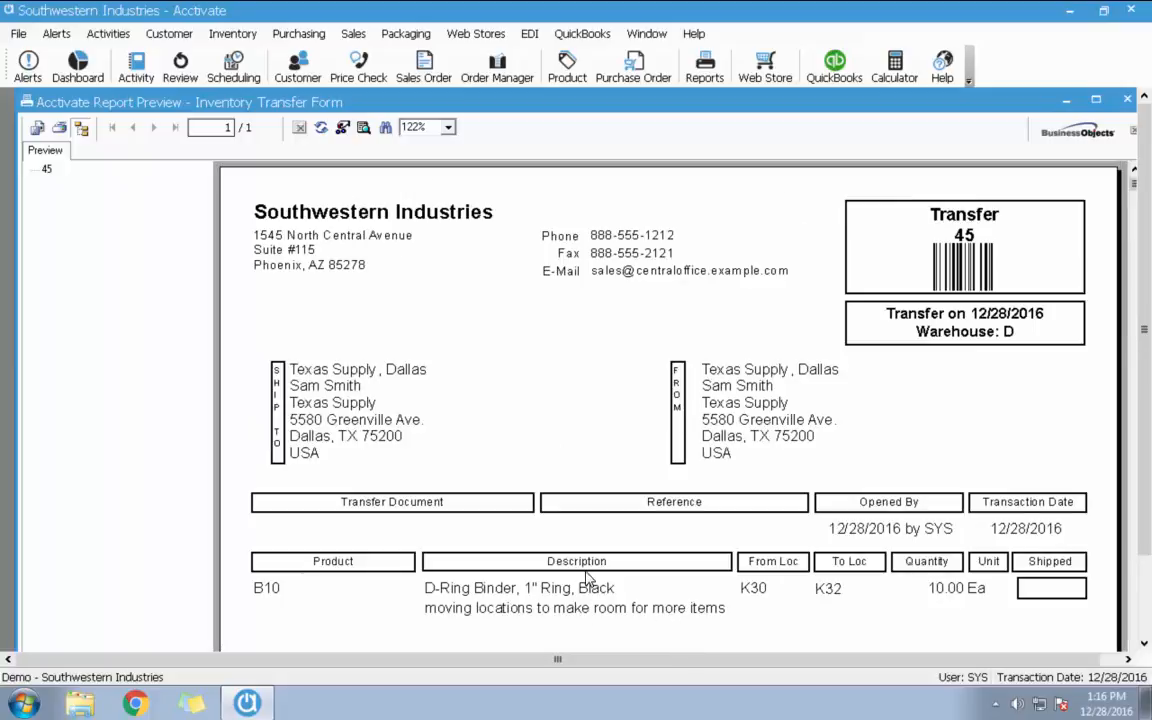
{"action": "left_click", "coordinate": [1128, 101]}
{"action": "left_click", "coordinate": [452, 260]}
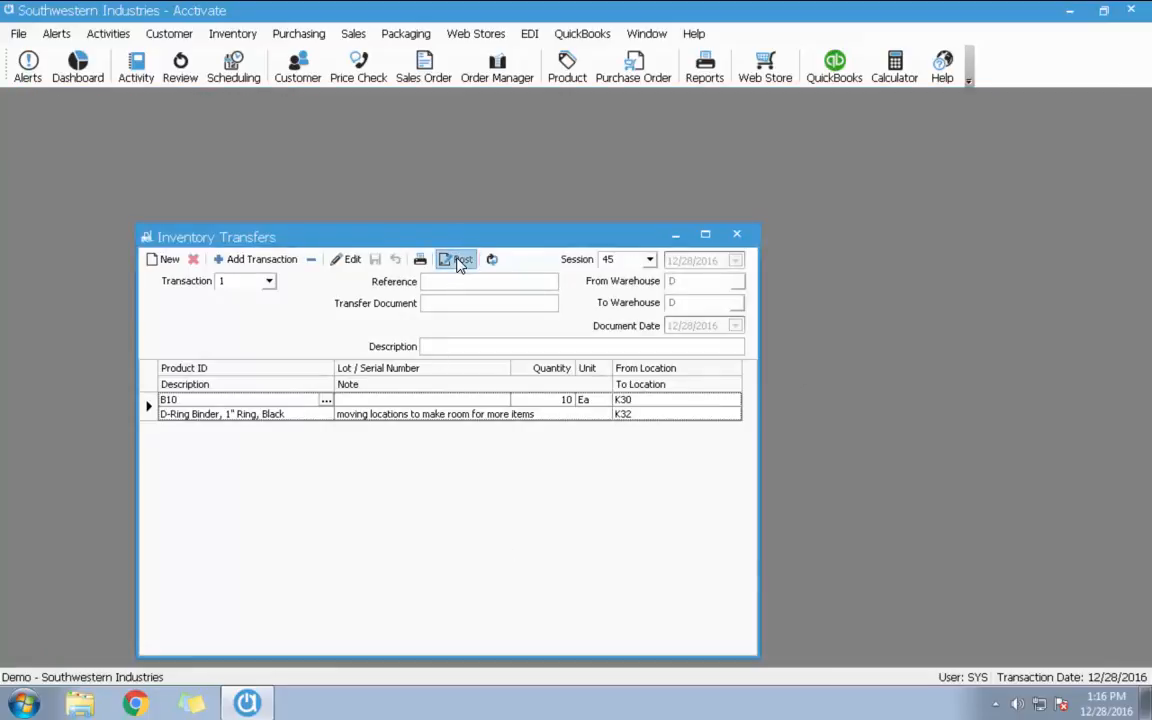
- Post transfer session 45, then review and close the posted inventory transfers report
{"action": "left_click", "coordinate": [548, 418]}
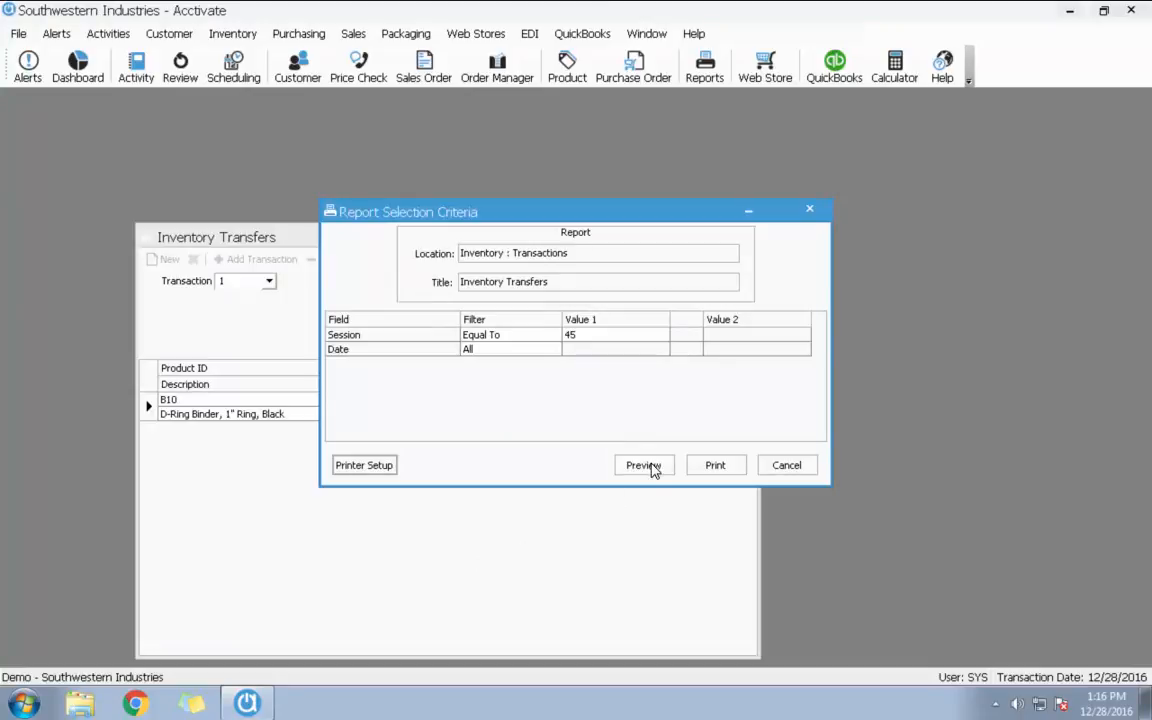
{"action": "left_click", "coordinate": [644, 466]}
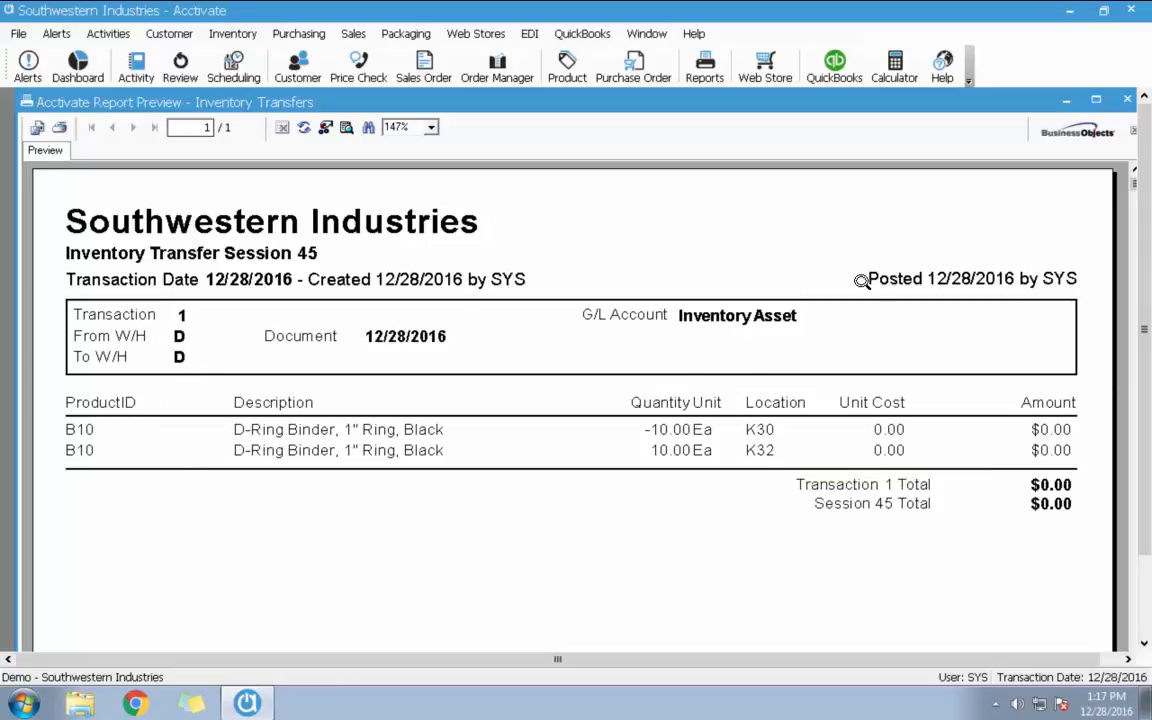
{"action": "left_click", "coordinate": [949, 280]}
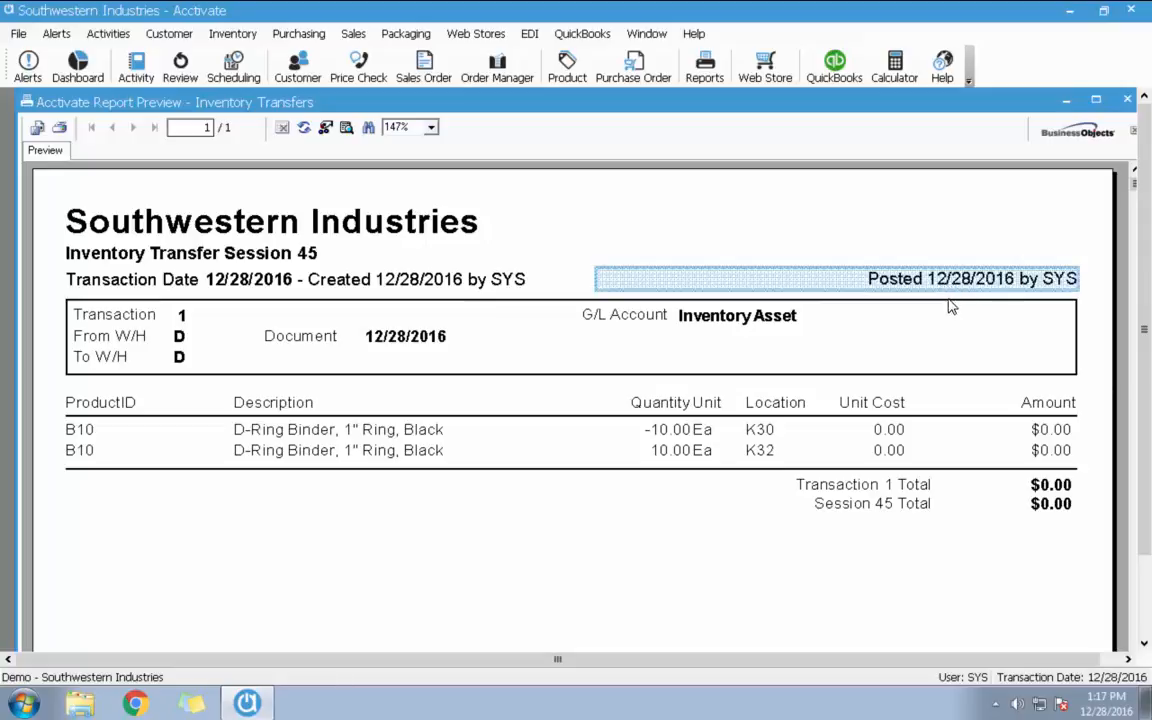
{"action": "left_click", "coordinate": [944, 232]}
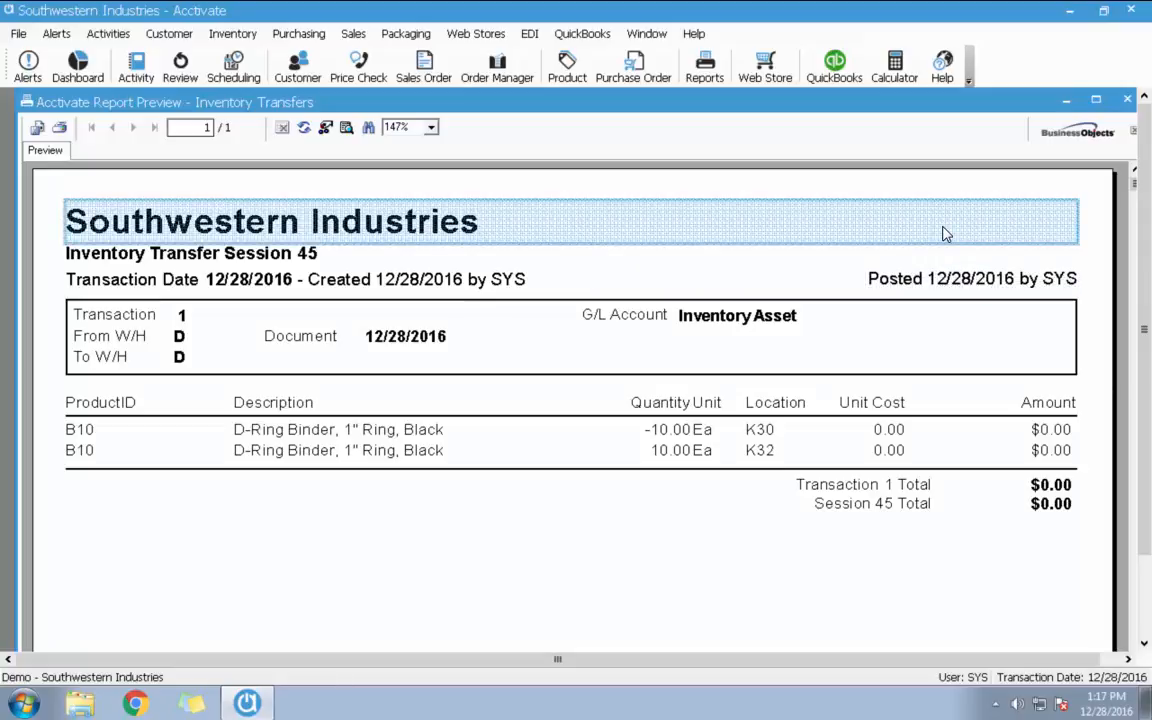
{"action": "left_click", "coordinate": [1108, 297]}
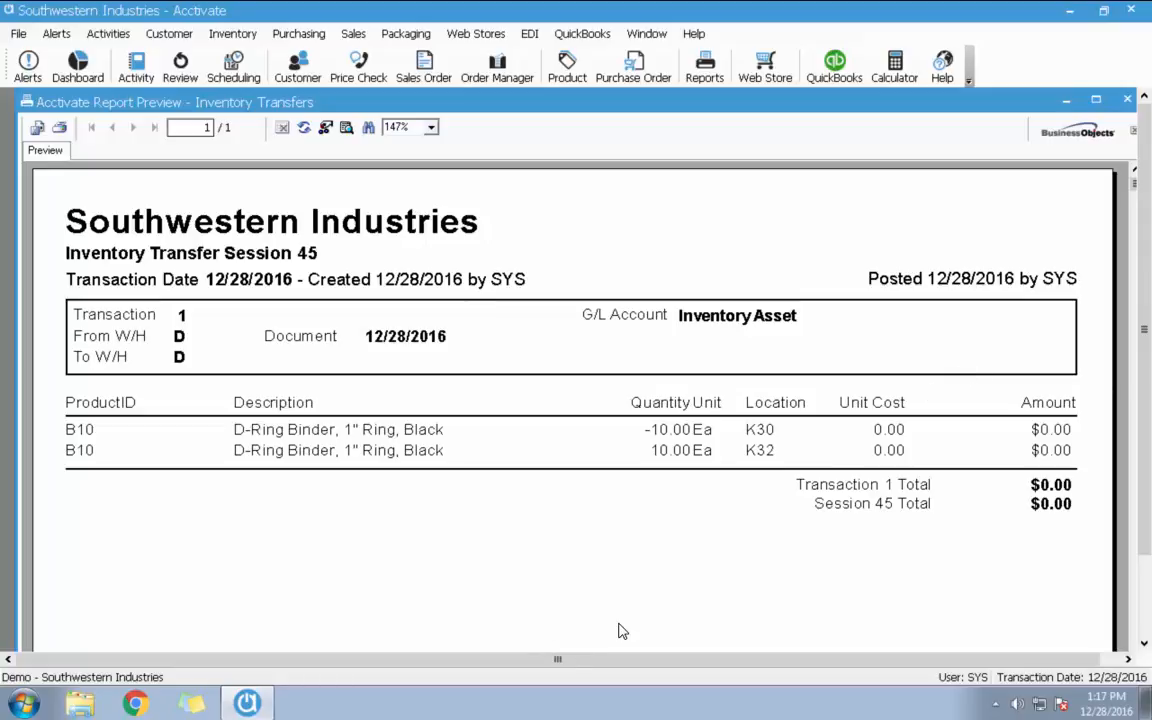
{"action": "left_click", "coordinate": [1126, 106]}
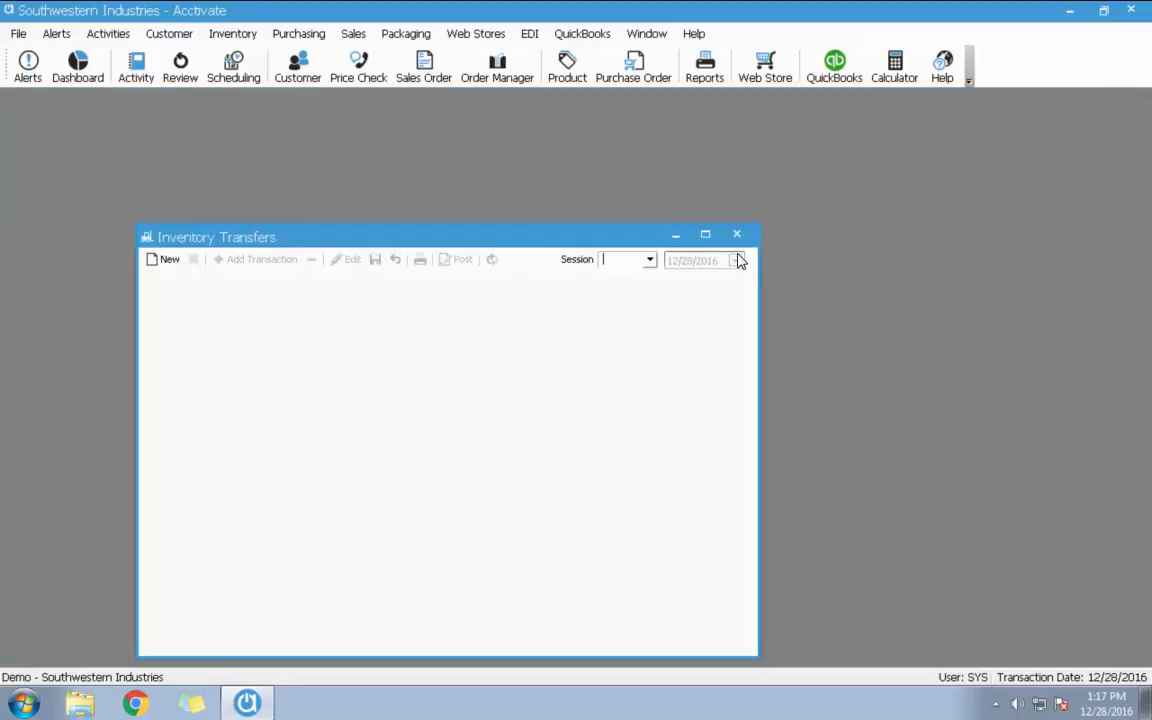
- Close the Inventory Transfers window and bring up the Inventory menu
{"action": "left_click", "coordinate": [738, 235]}
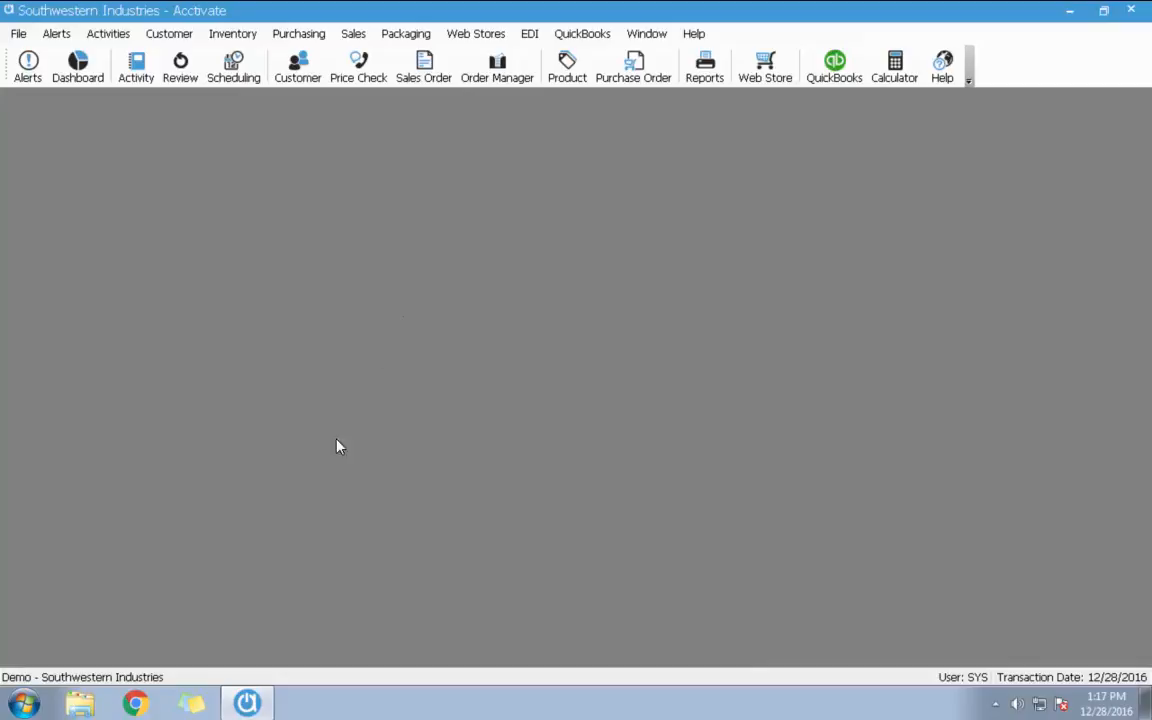
{"action": "left_click", "coordinate": [254, 37]}
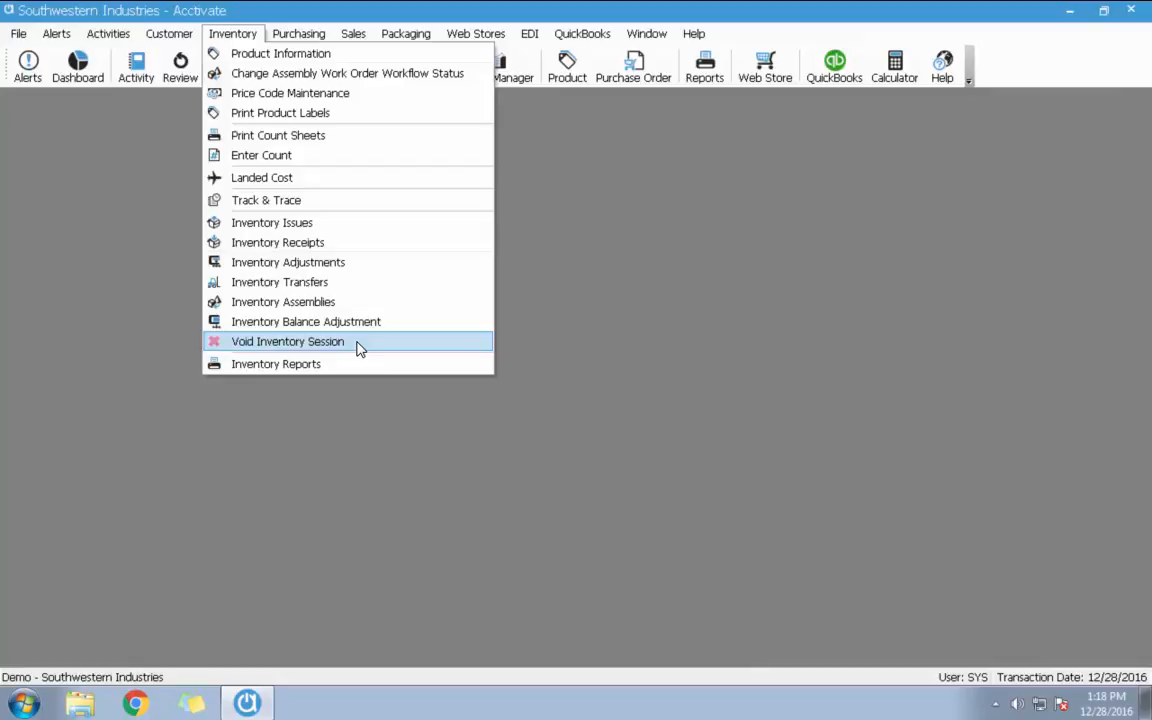
- Open the Void Inventory Session window, then shrink it and move it to the centre
{"action": "left_click", "coordinate": [359, 347]}
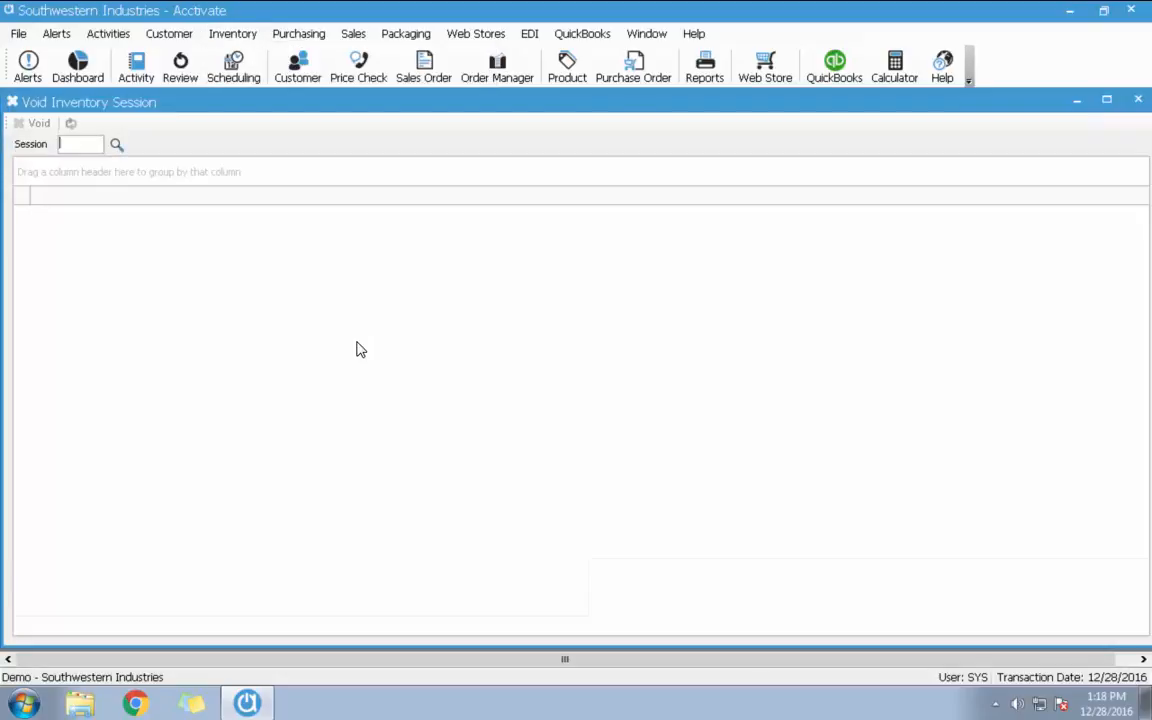
{"action": "left_click", "coordinate": [236, 33]}
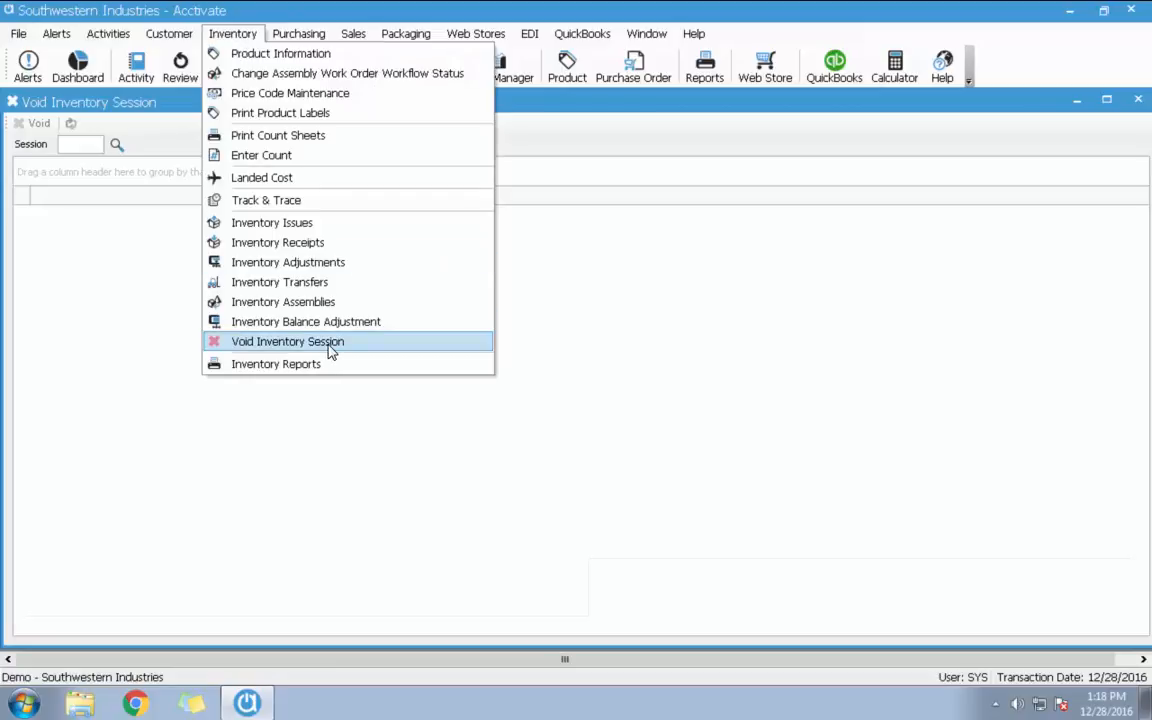
{"action": "left_click", "coordinate": [153, 97]}
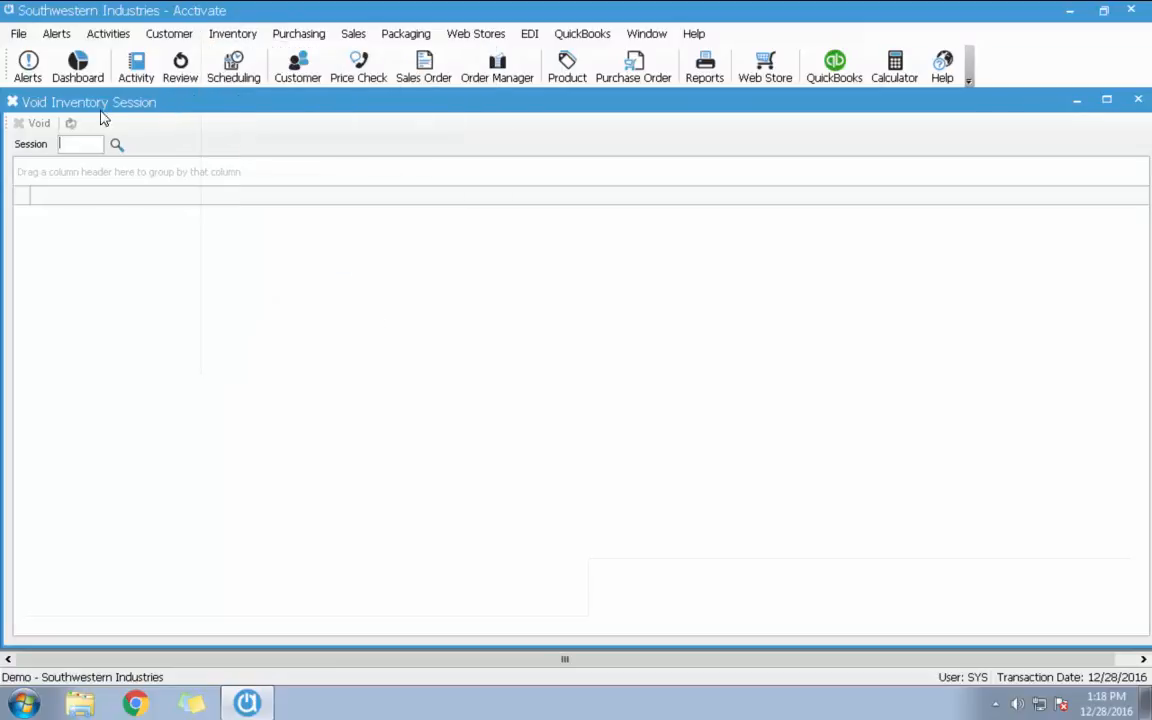
{"action": "left_click_drag", "start_coordinate": [6, 89], "coordinate": [405, 210]}
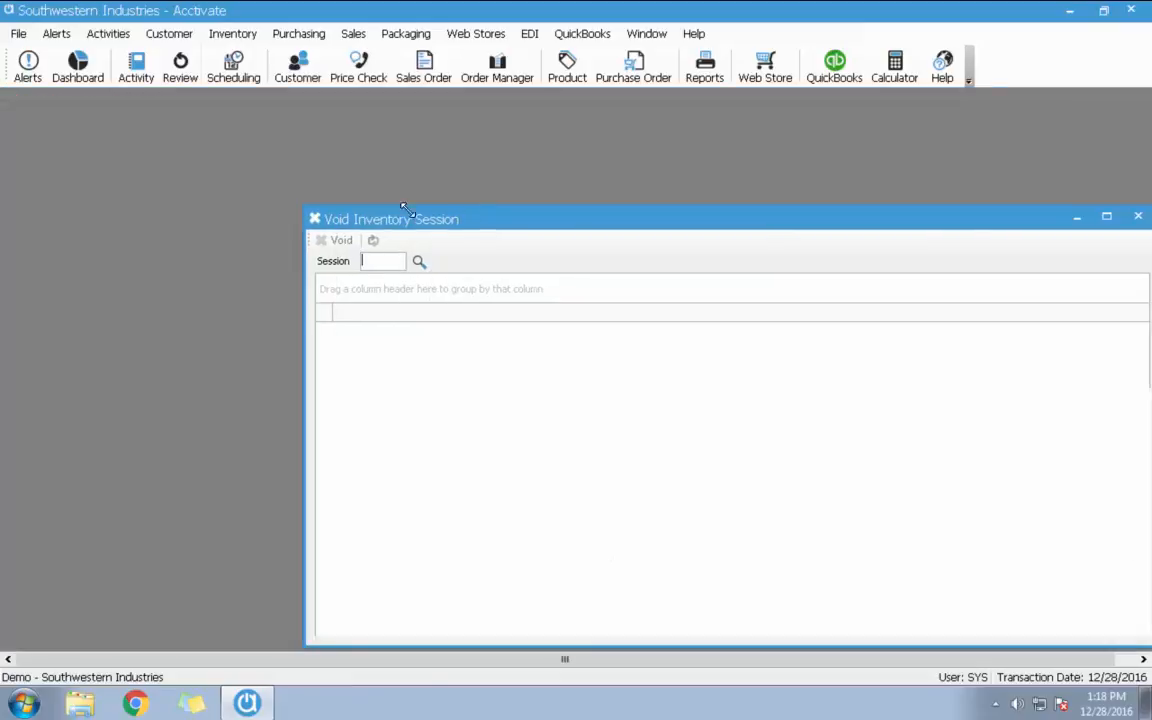
{"action": "left_click_drag", "start_coordinate": [522, 224], "coordinate": [407, 165]}
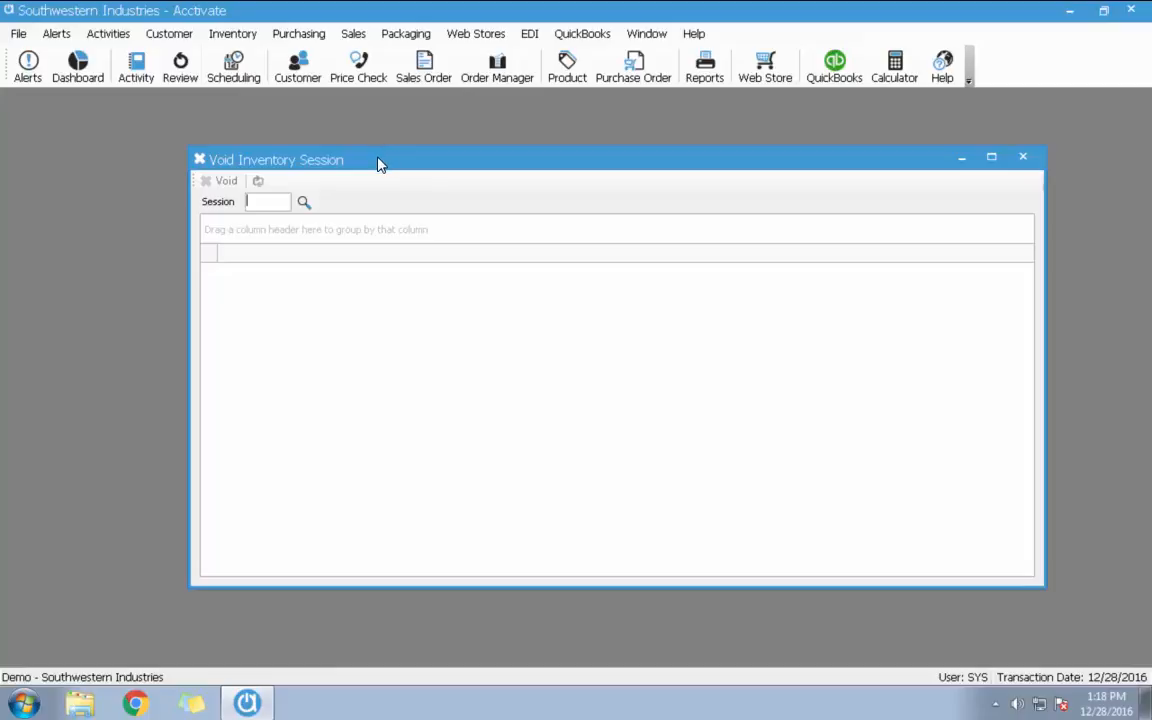
- Filter the session lookup to Assembly and load session 35 from 11/16/2016
{"action": "left_click", "coordinate": [304, 203]}
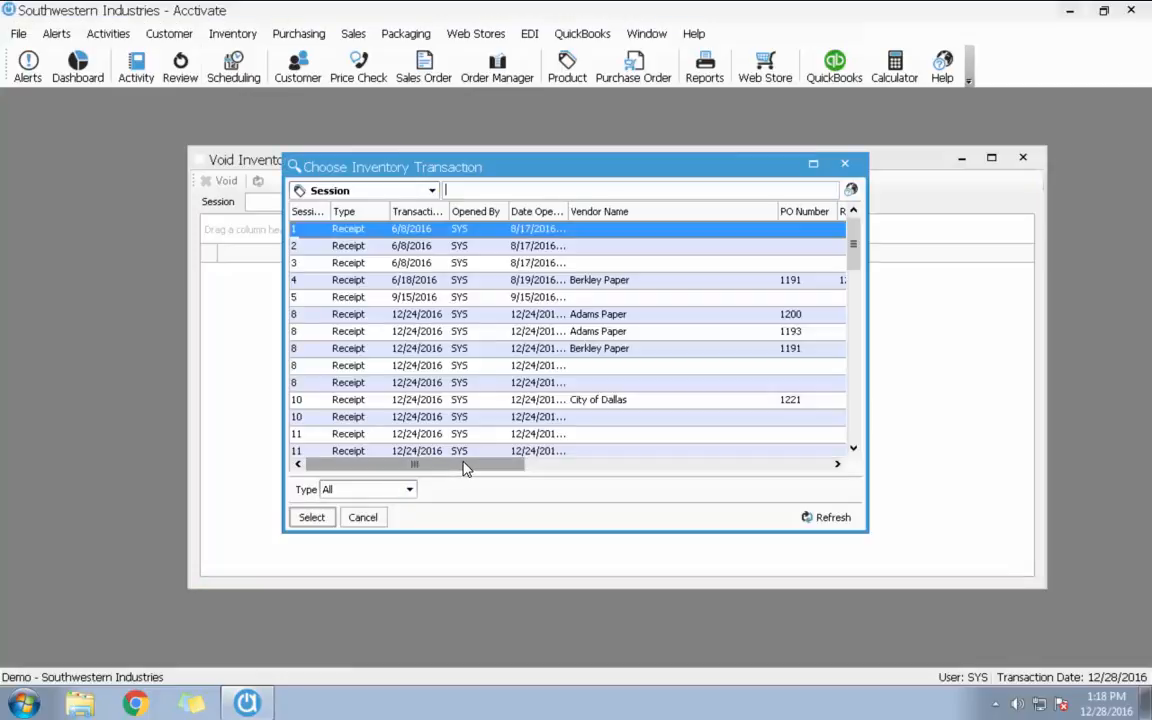
{"action": "left_click", "coordinate": [409, 489]}
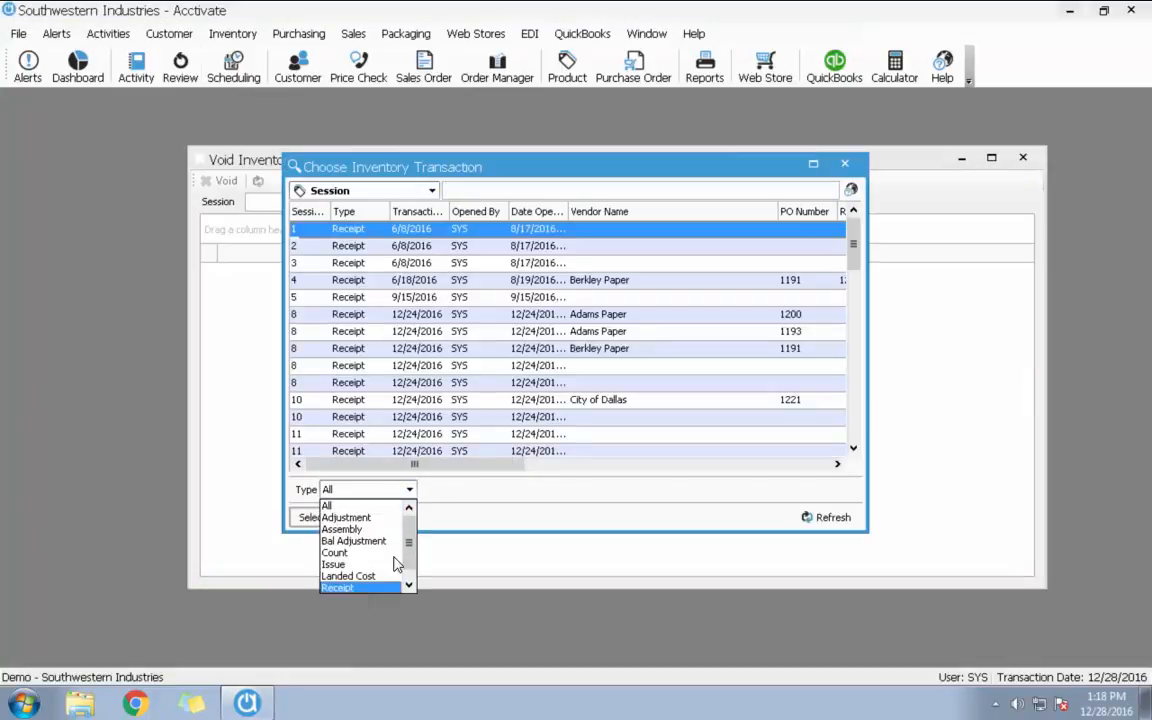
{"action": "mouse_move", "coordinate": [412, 540]}
{"action": "left_mouse_down"}
{"action": "mouse_move", "coordinate": [412, 574]}
{"action": "mouse_move", "coordinate": [412, 525]}
{"action": "left_mouse_up"}
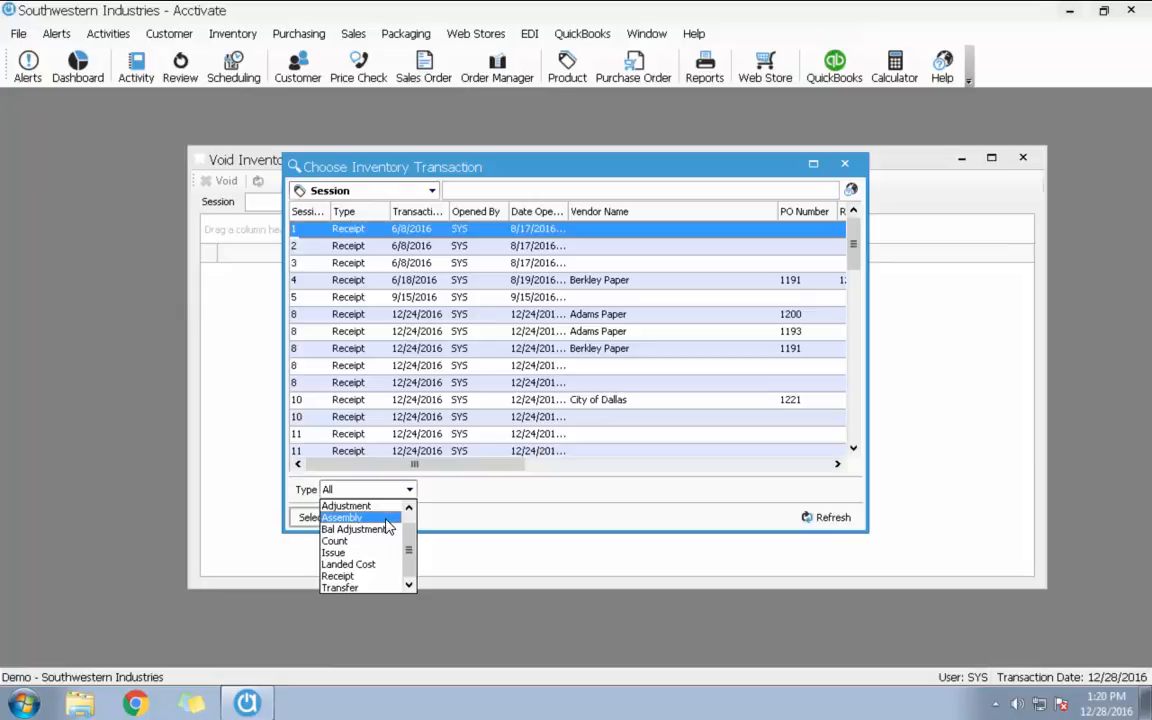
{"action": "left_click", "coordinate": [389, 527]}
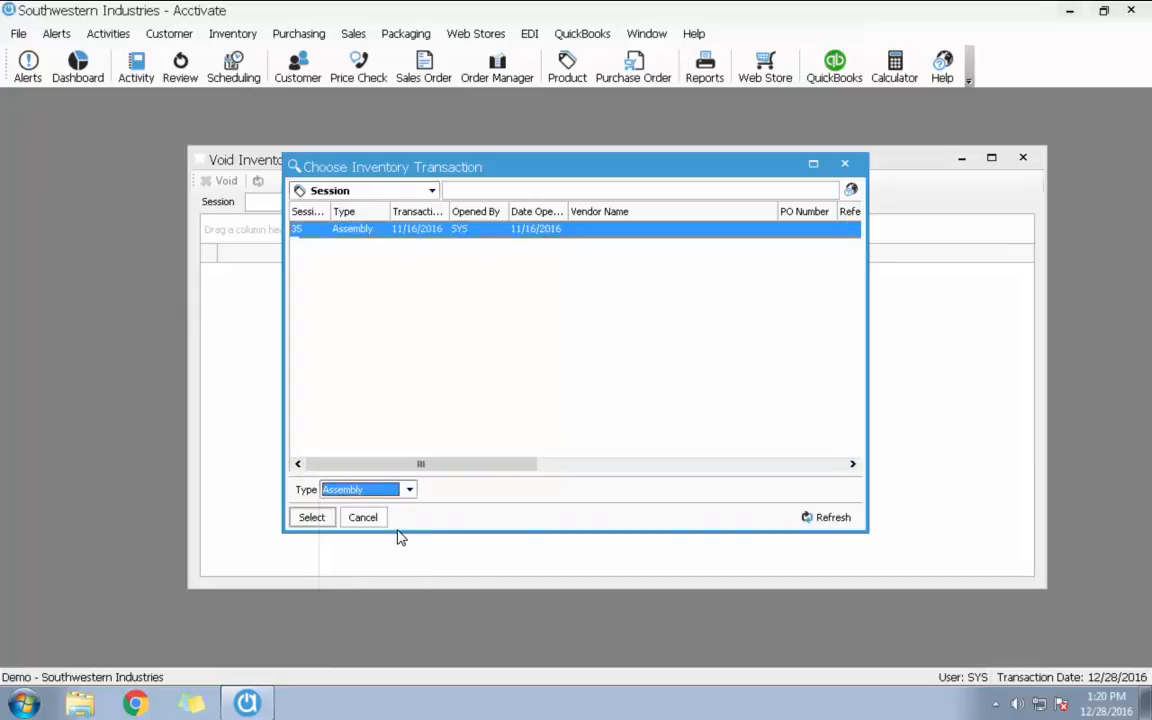
{"action": "left_click", "coordinate": [312, 518]}
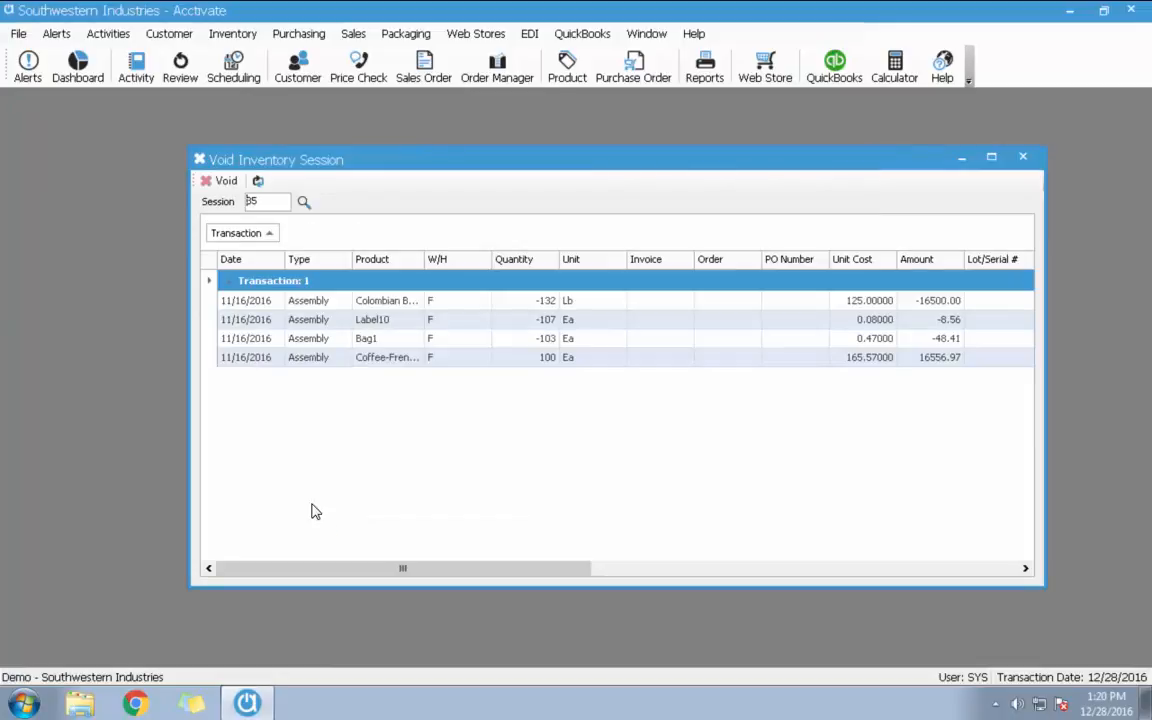
- Widen the Product column to show full names and open a blank Product window
{"action": "left_click_drag", "start_coordinate": [424, 253], "coordinate": [500, 325]}
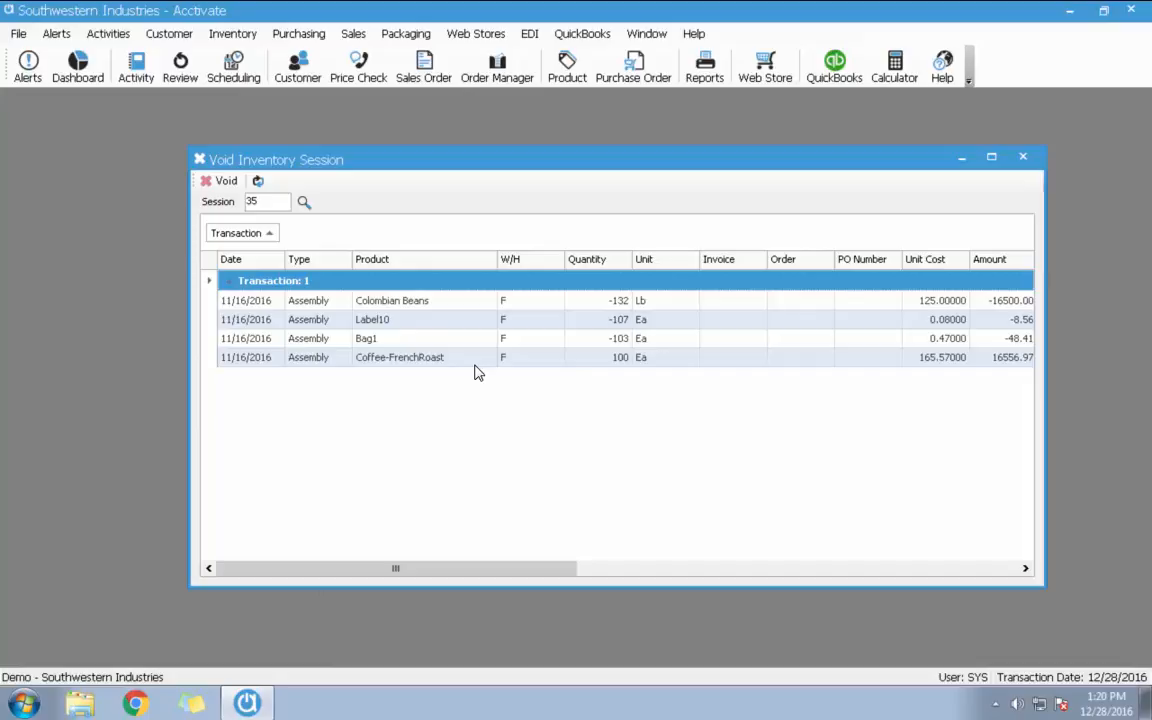
{"action": "left_click", "coordinate": [567, 68]}
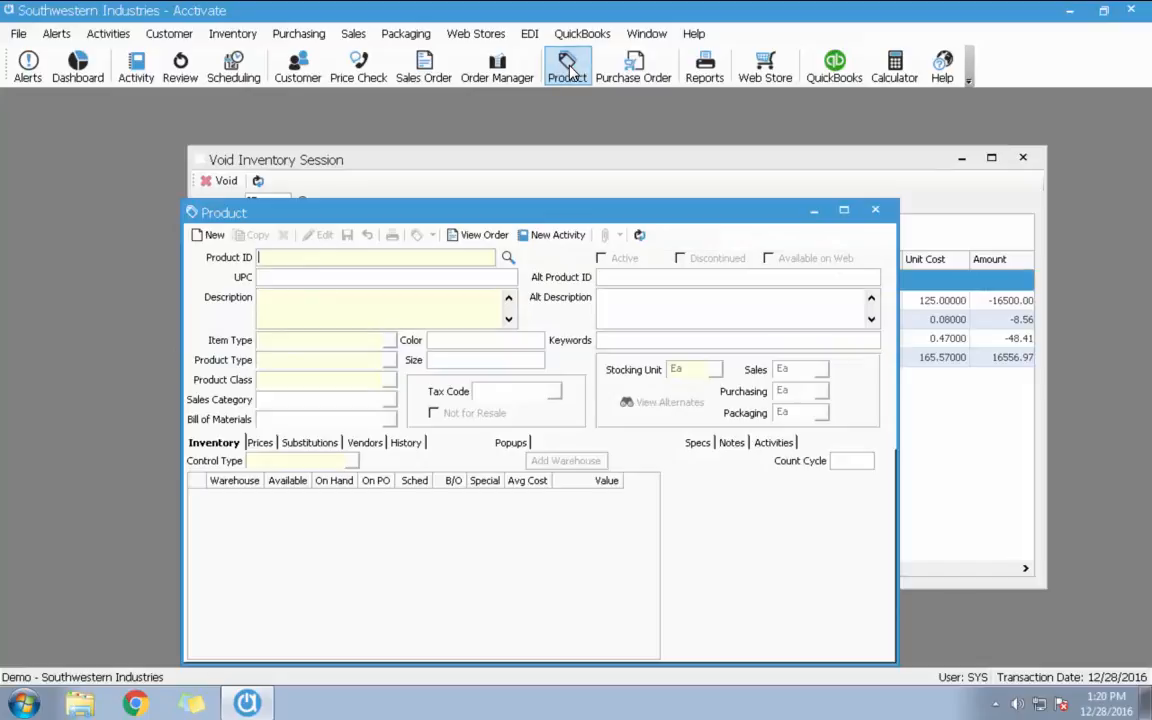
- Find Coffee-FrenchRoast by searching 'coff' and list its Fort Worth (F) transactions
{"action": "left_click", "coordinate": [506, 259]}
{"action": "type", "text": "coff"}
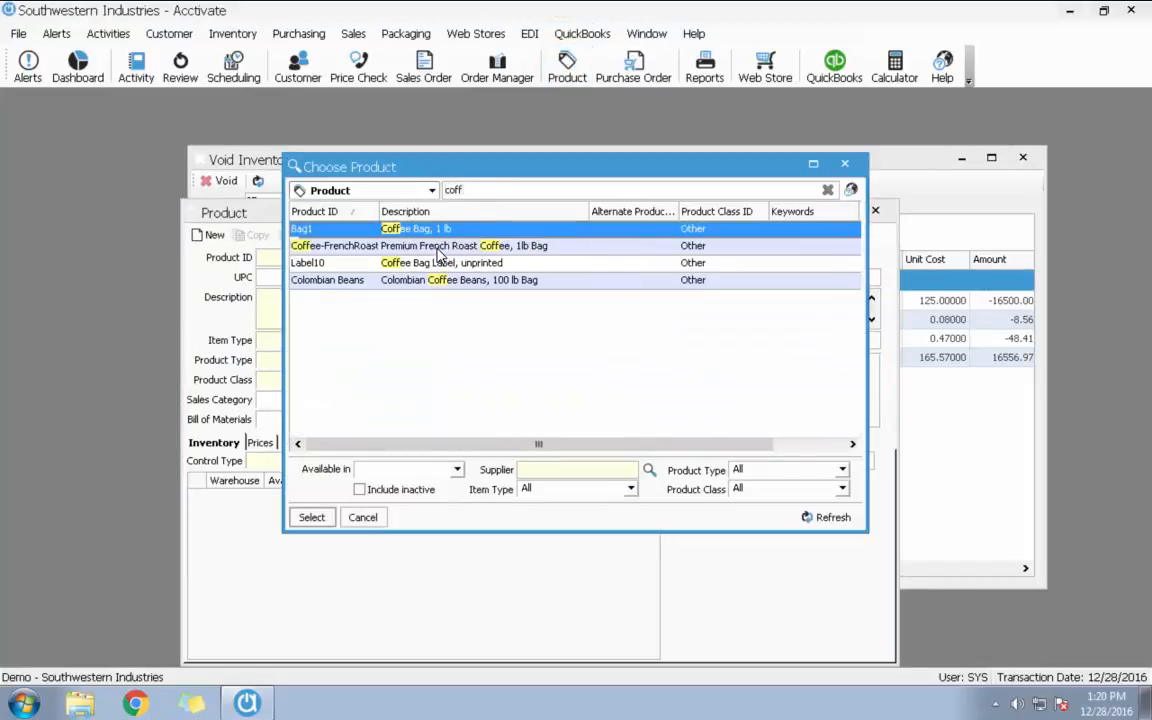
{"action": "double_click", "coordinate": [437, 246]}
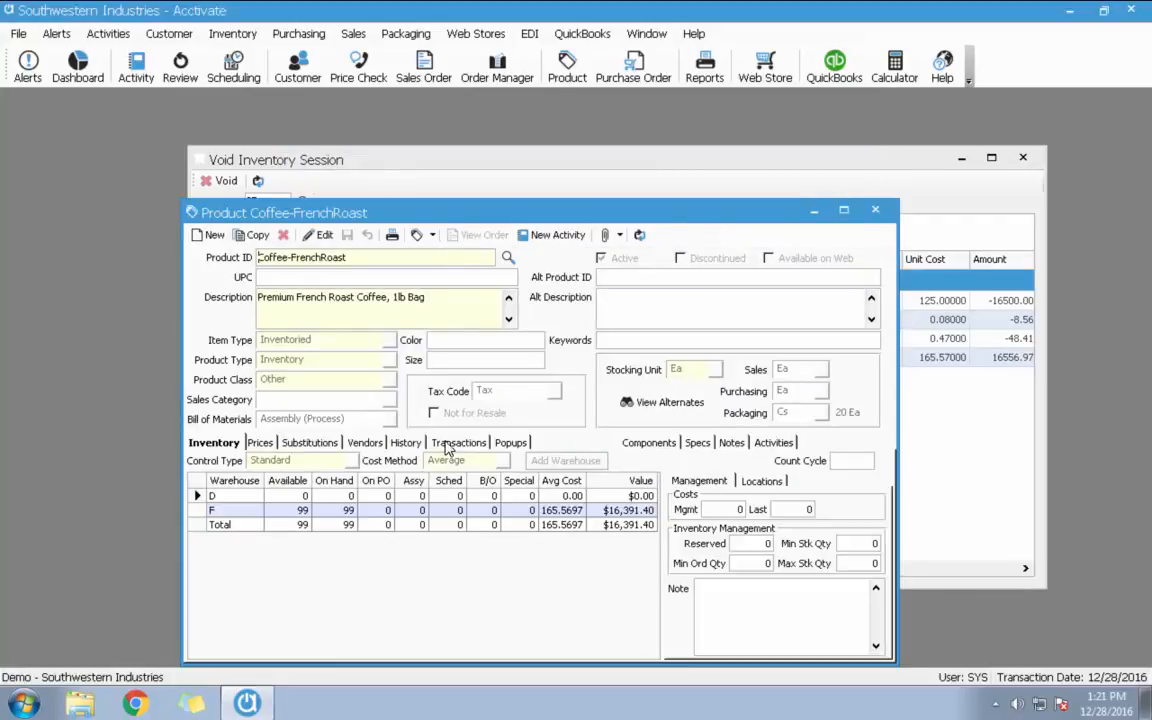
{"action": "left_click", "coordinate": [443, 441]}
{"action": "left_click", "coordinate": [308, 460]}
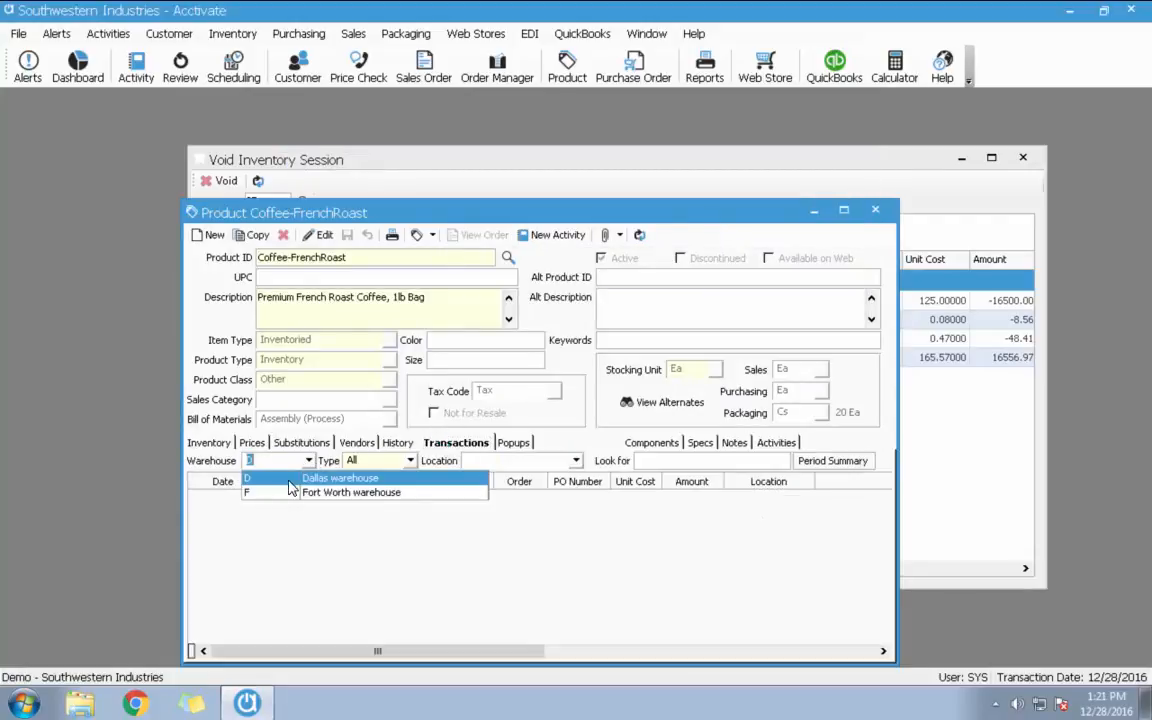
{"action": "key", "text": "Return"}
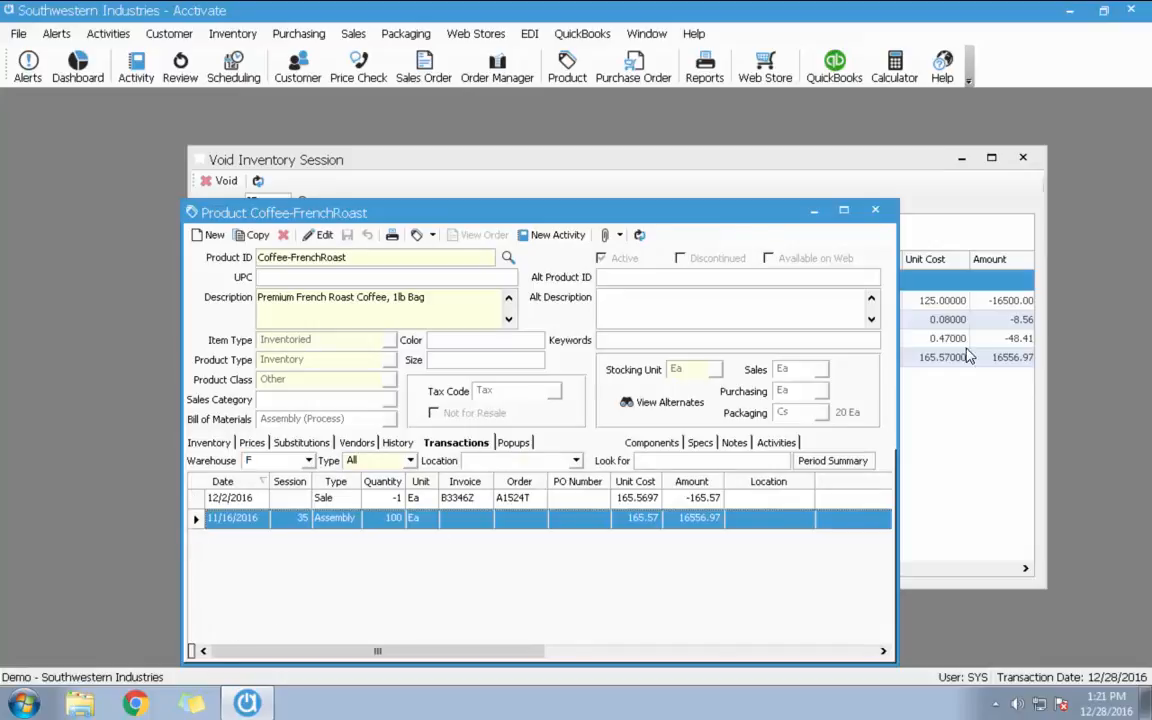
- Compare the assembly's 165.57 unit cost with the 12/2/2016 sale's 165.5697
{"action": "left_click", "coordinate": [980, 453]}
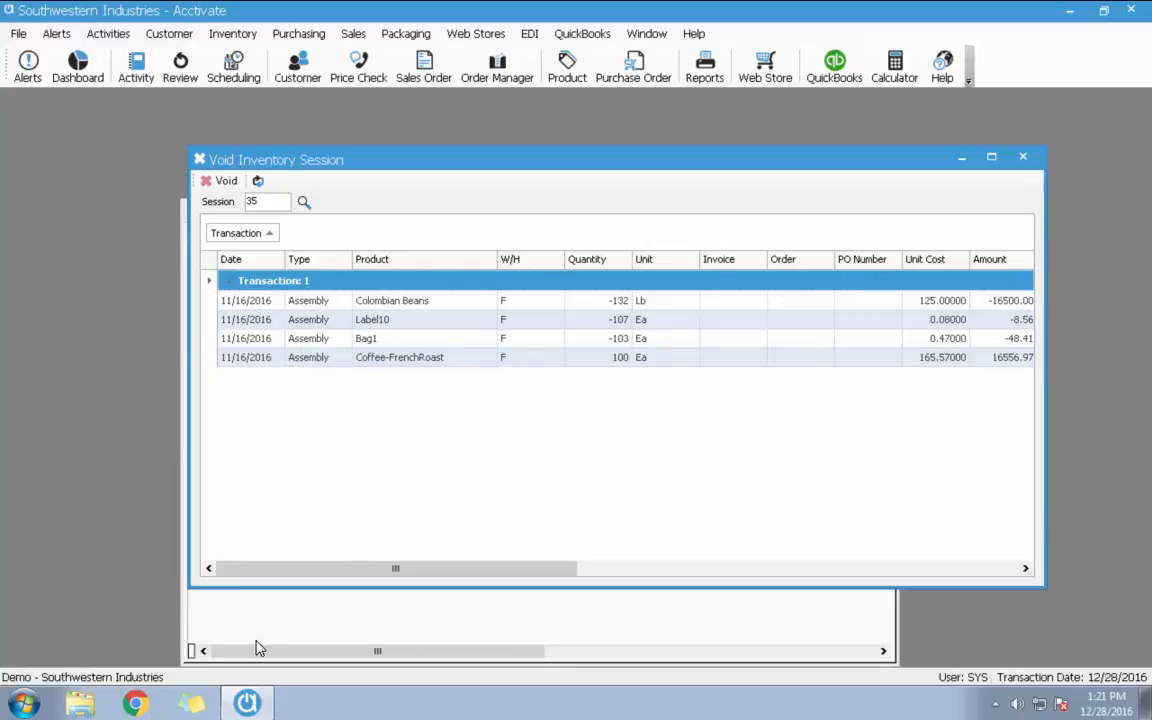
{"action": "left_click", "coordinate": [199, 500]}
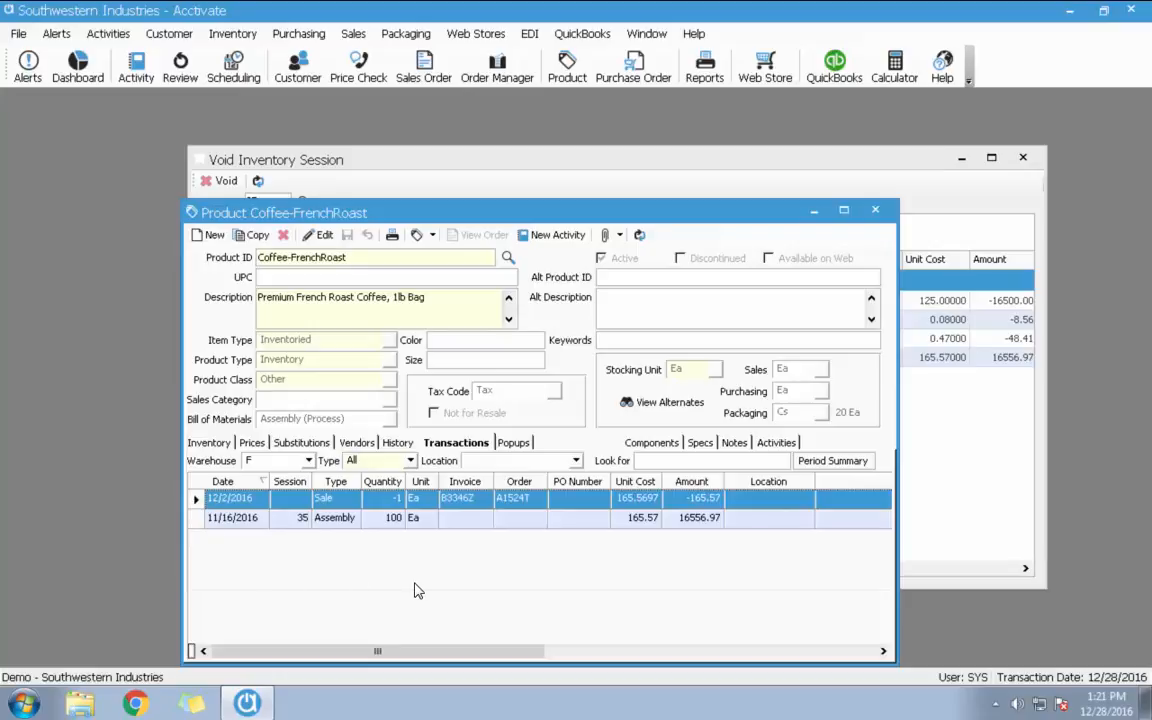
{"action": "left_click", "coordinate": [635, 517]}
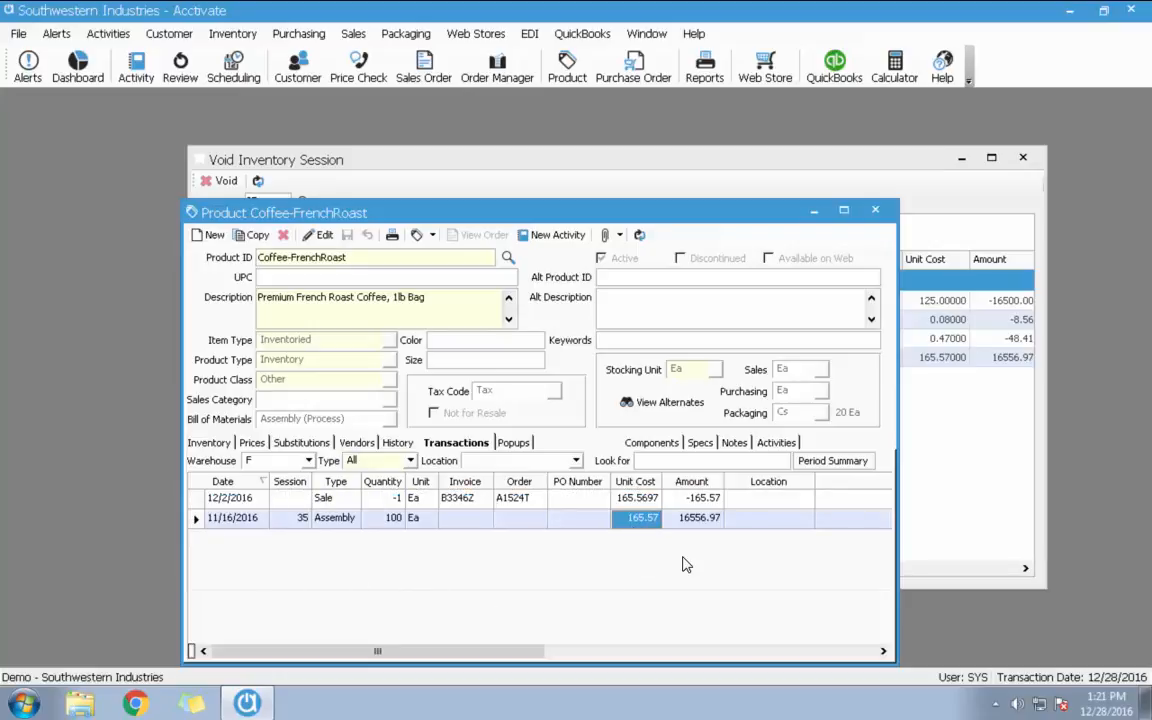
{"action": "left_click", "coordinate": [645, 499]}
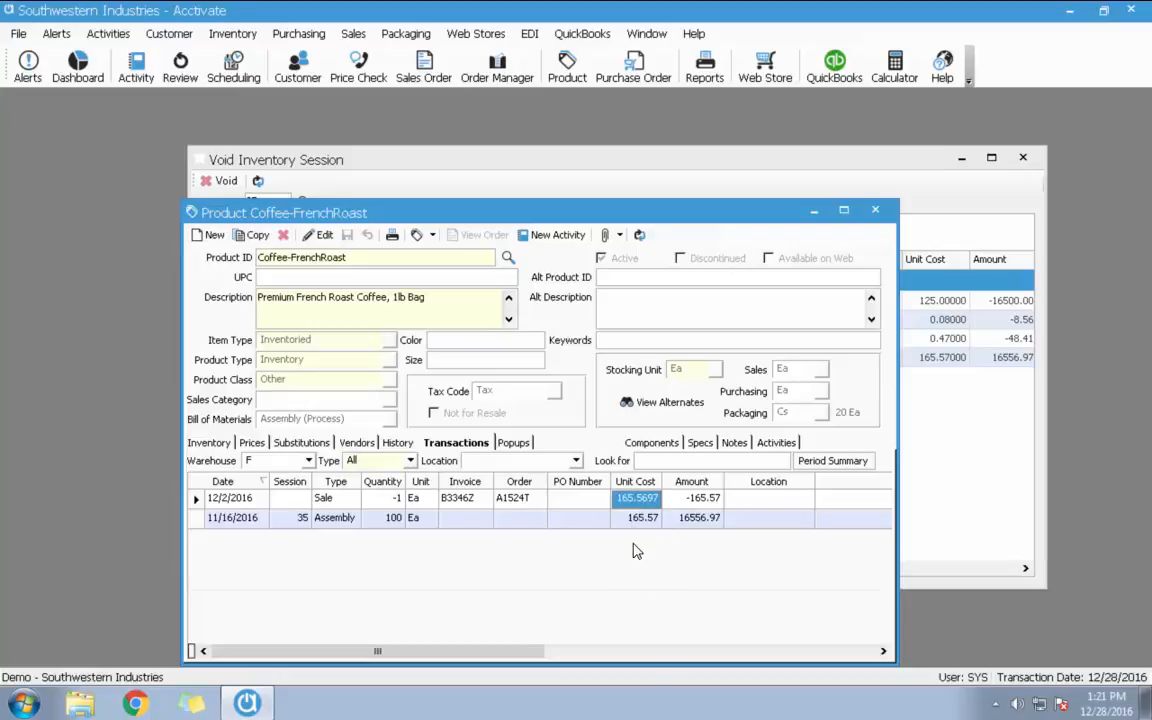
{"action": "left_click", "coordinate": [640, 518]}
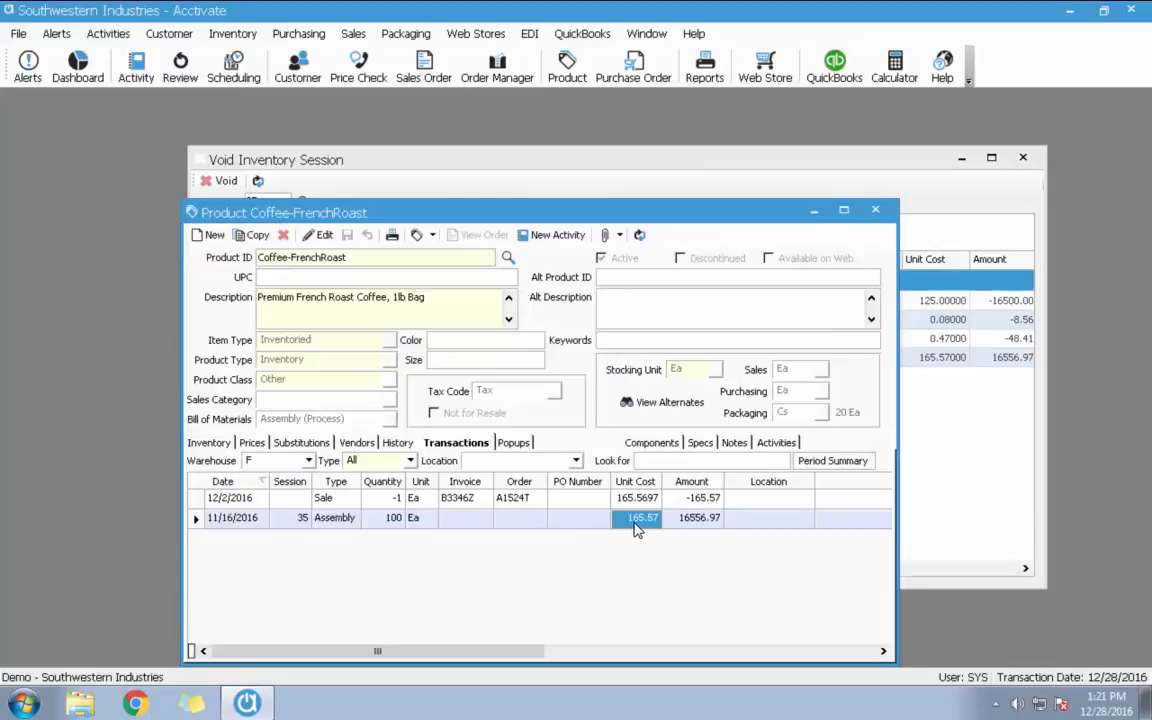
- Void assembly session 35 and acknowledge the confirmation
{"action": "left_click", "coordinate": [900, 415]}
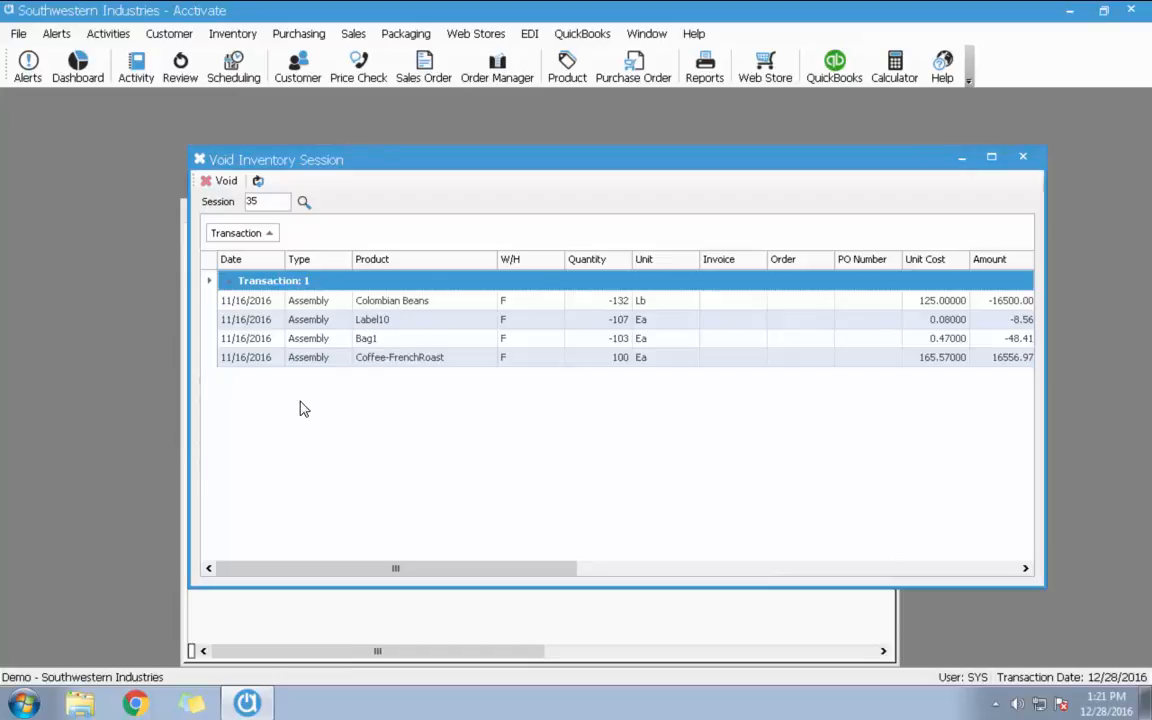
{"action": "left_click", "coordinate": [226, 183]}
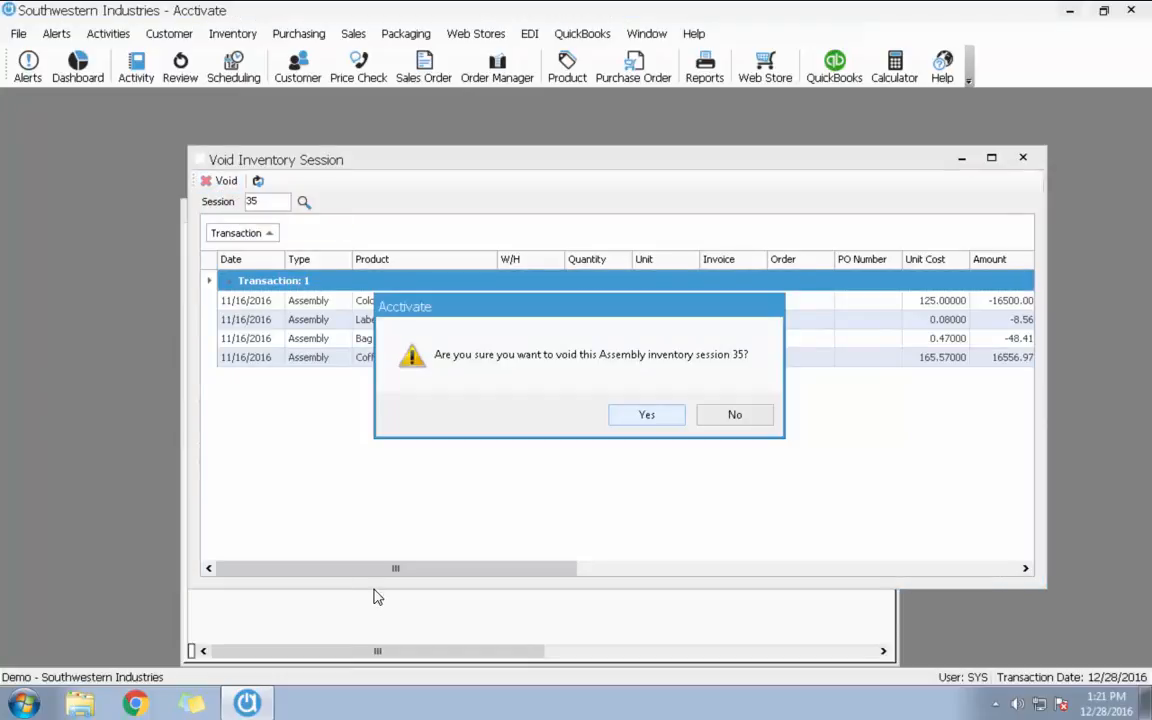
{"action": "left_click", "coordinate": [650, 416]}
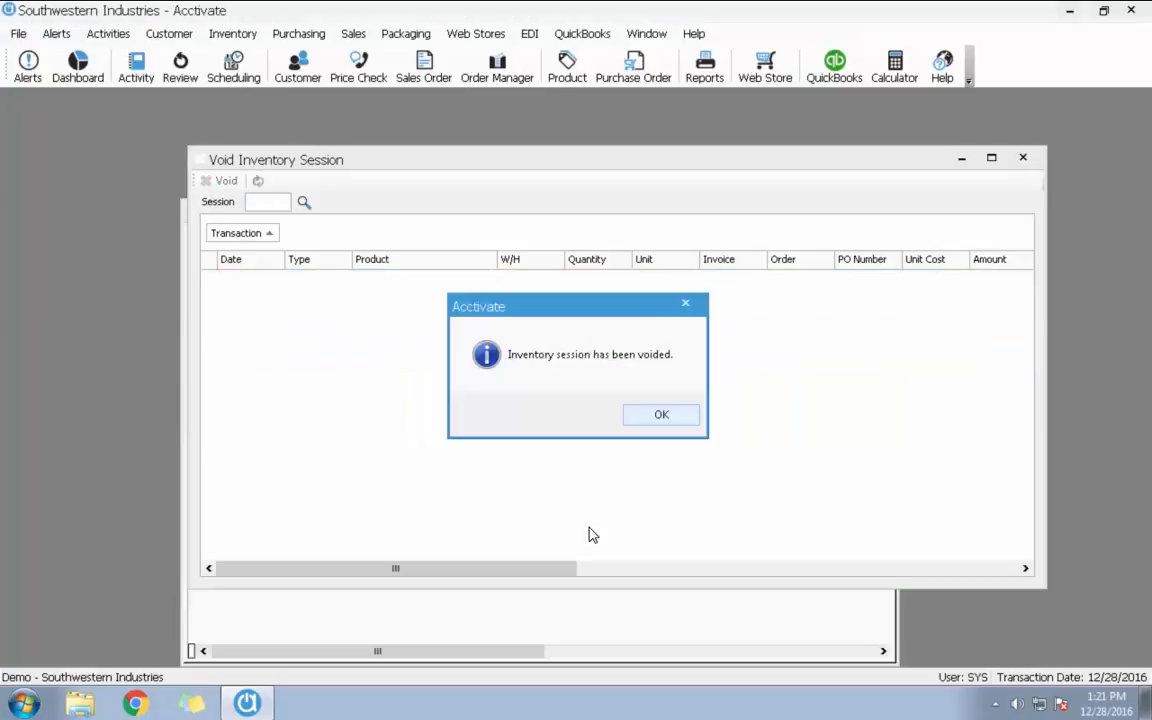
{"action": "left_click", "coordinate": [670, 414]}
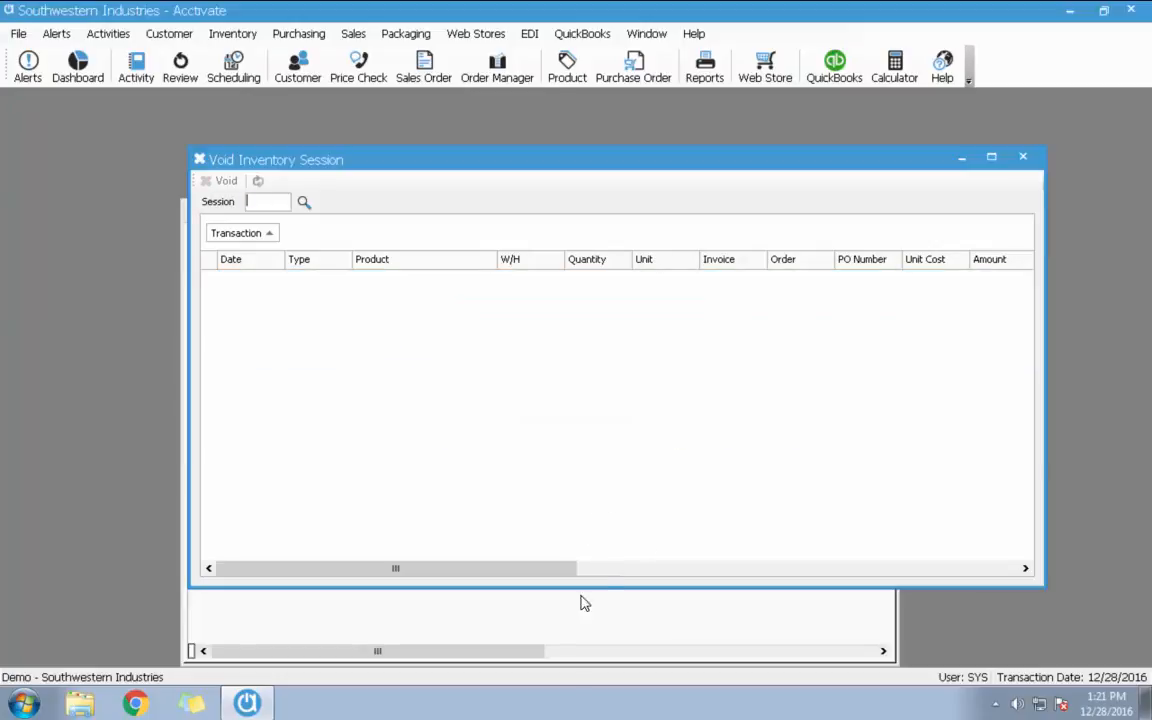
- Verify no assembly sessions remain in the lookup, then close the void window
{"action": "left_click", "coordinate": [303, 203]}
{"action": "left_click", "coordinate": [409, 489]}
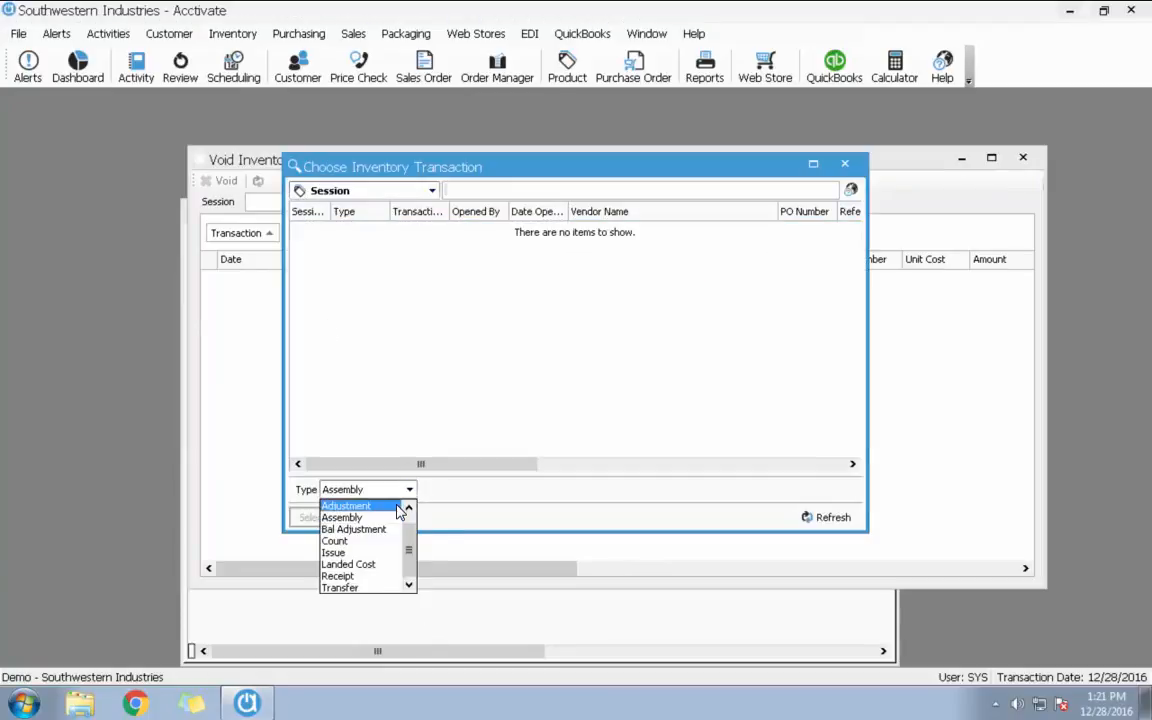
{"action": "left_click", "coordinate": [402, 504]}
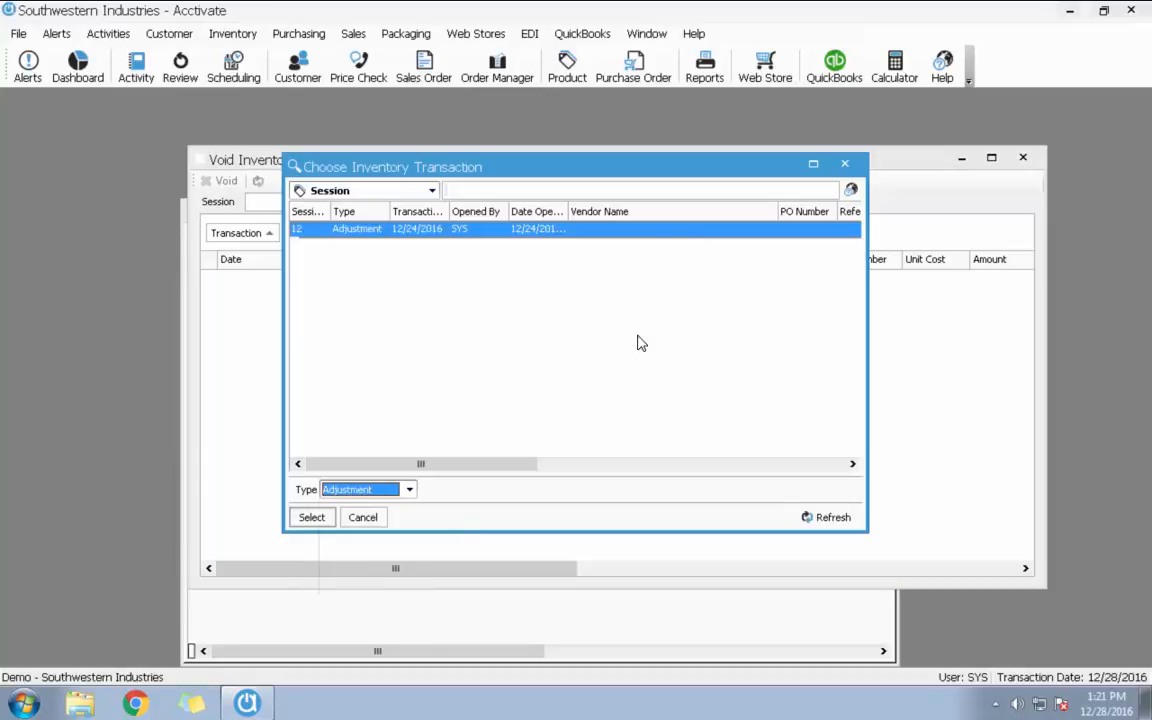
{"action": "left_click", "coordinate": [366, 517]}
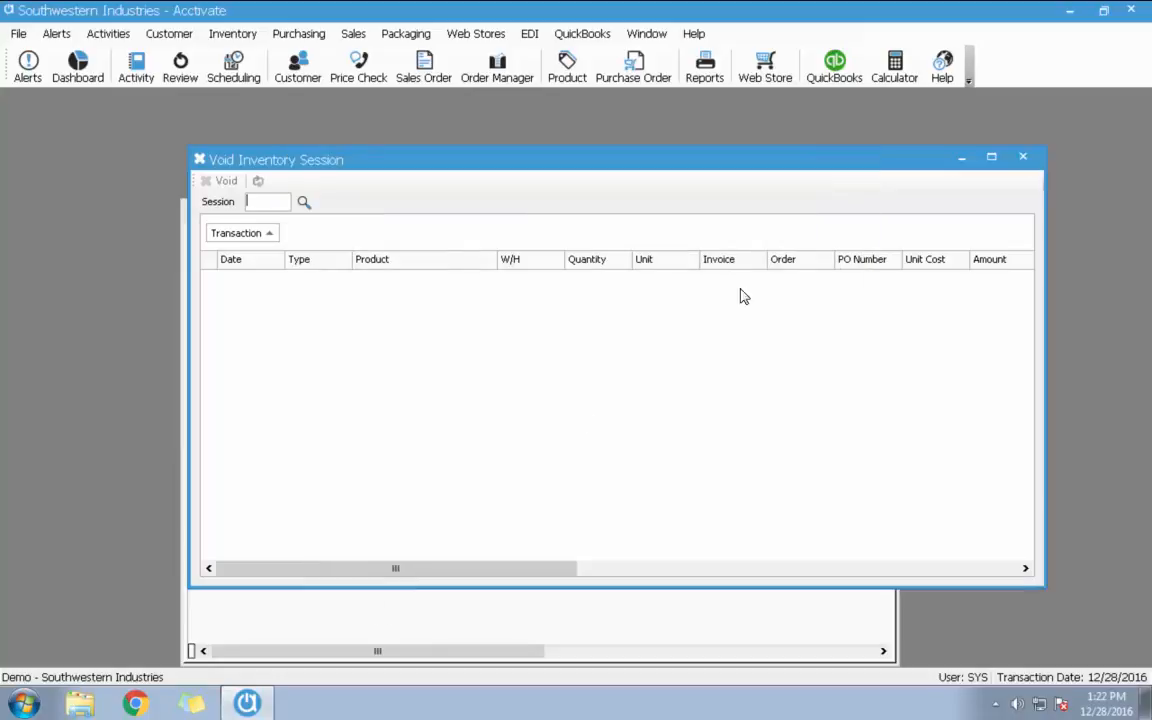
{"action": "left_click", "coordinate": [1023, 159]}
{"action": "left_click_drag", "start_coordinate": [540, 220], "coordinate": [537, 160]}
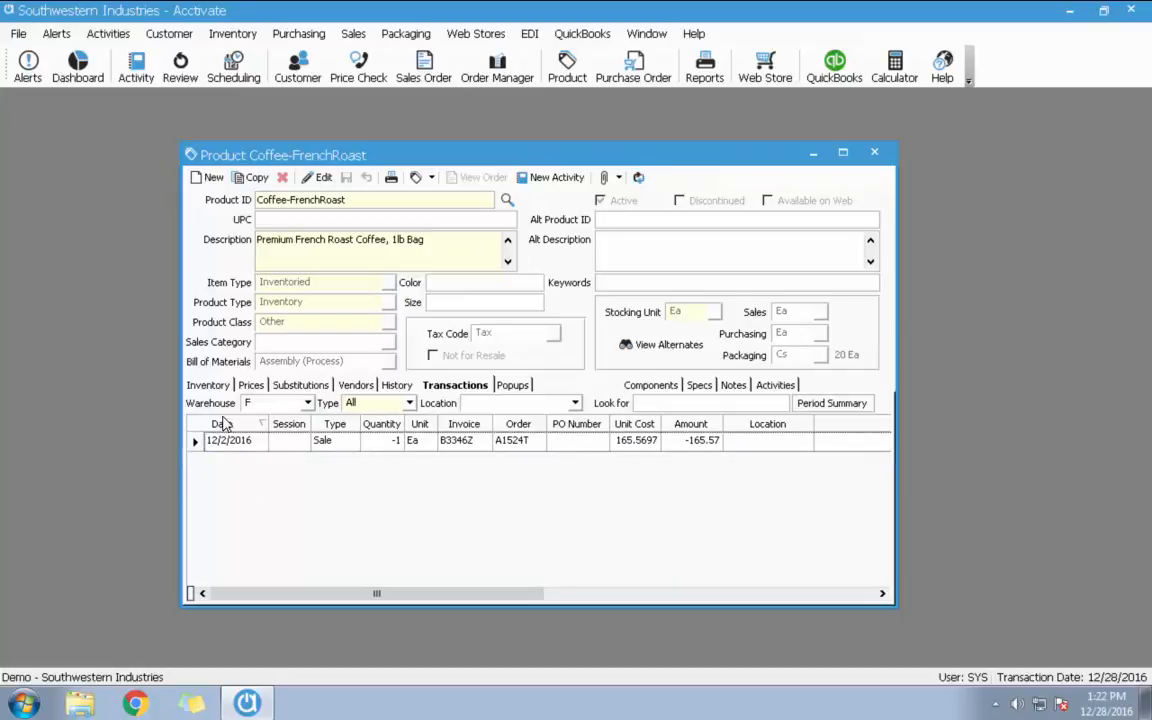
{"action": "left_click", "coordinate": [206, 384]}
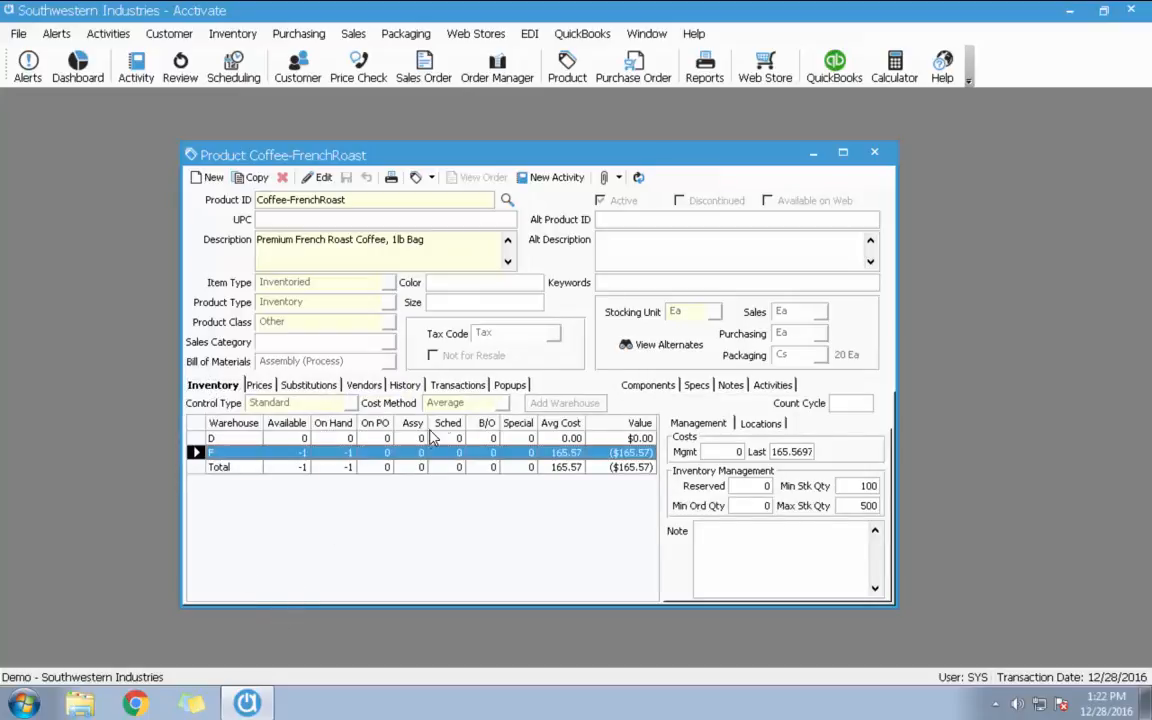
{"action": "left_click", "coordinate": [455, 386]}
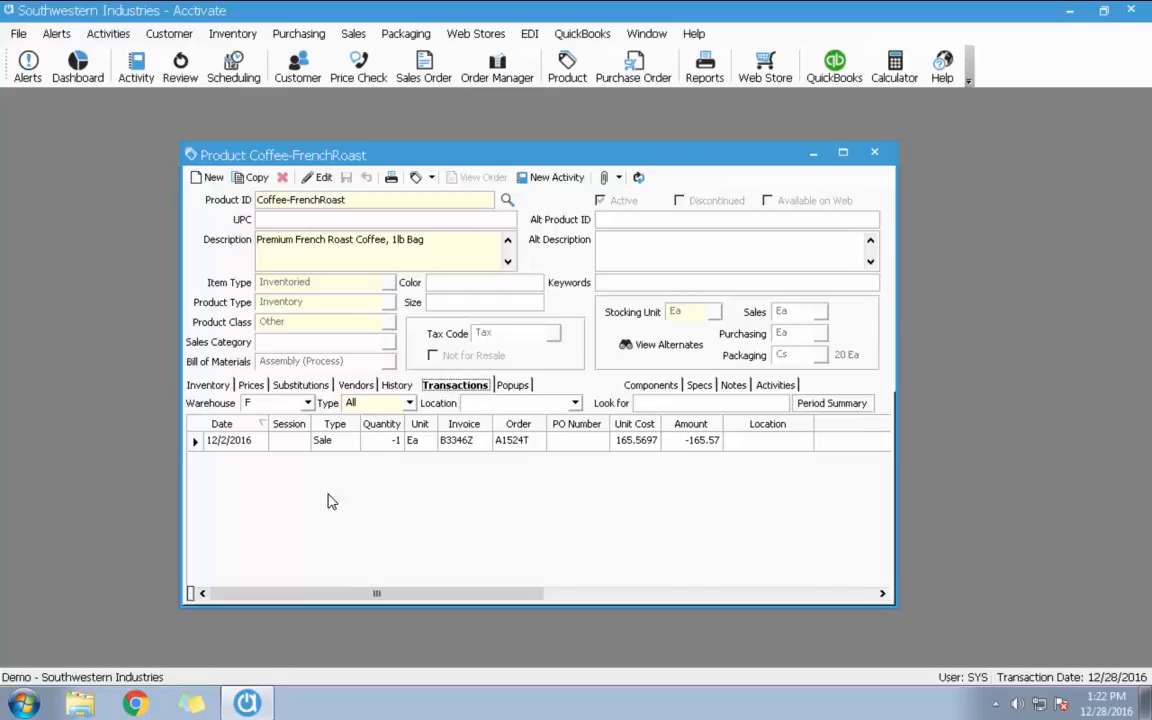
{"action": "left_click", "coordinate": [232, 33]}
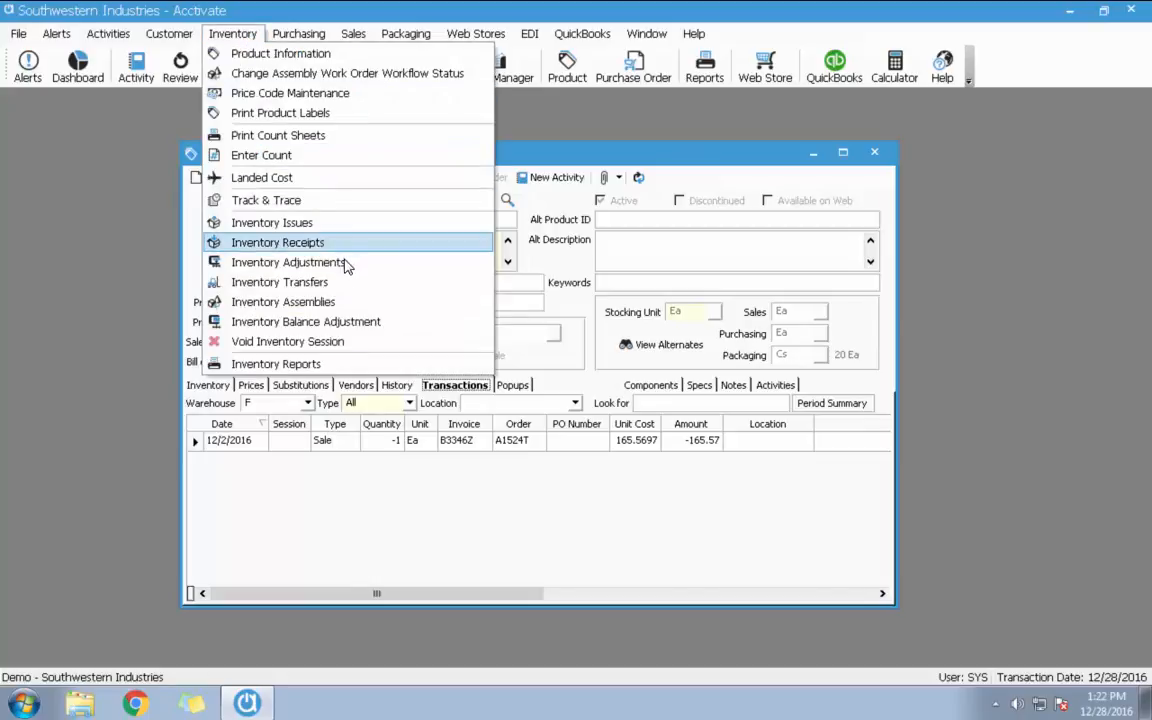
- Start a new inventory assembly work order for Coffee-FrenchRoast
{"action": "left_click", "coordinate": [351, 303]}
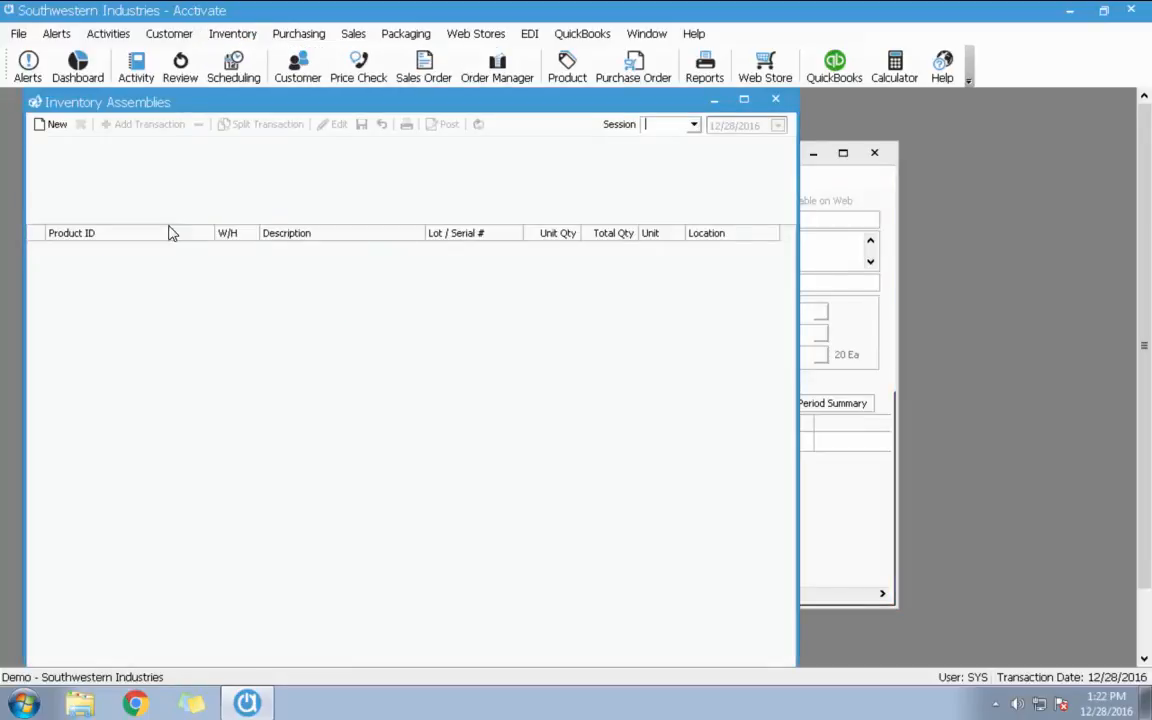
{"action": "left_click", "coordinate": [55, 125]}
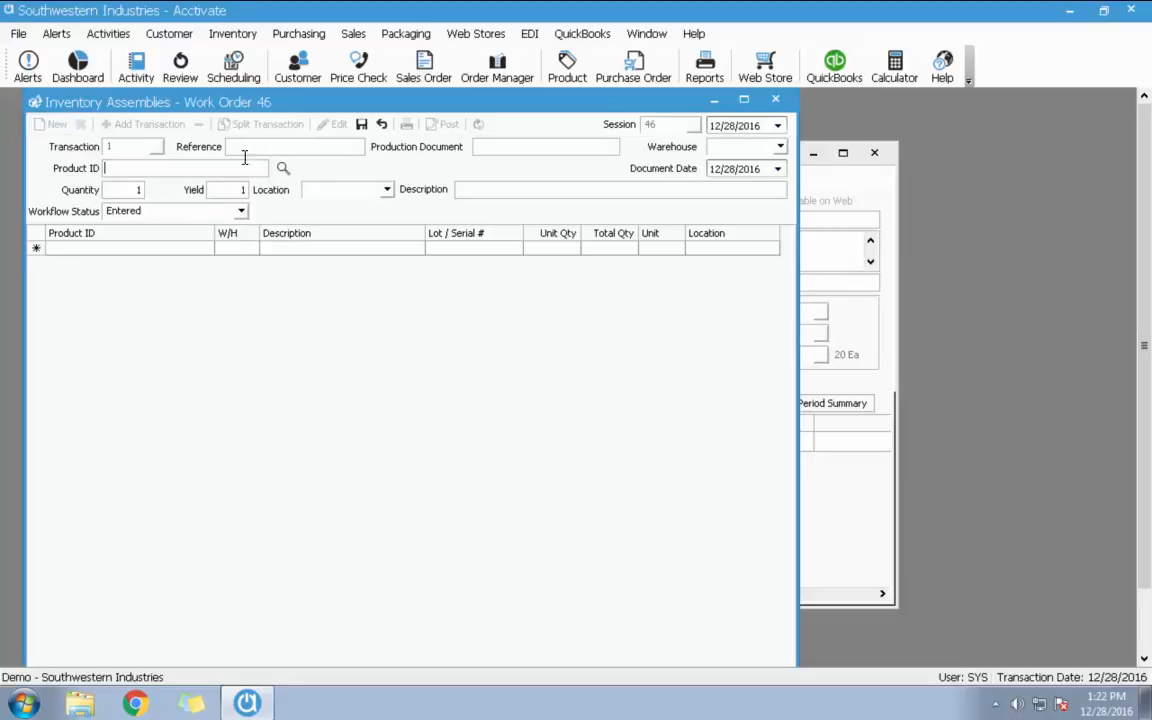
{"action": "left_click", "coordinate": [284, 170]}
{"action": "double_click", "coordinate": [447, 232]}
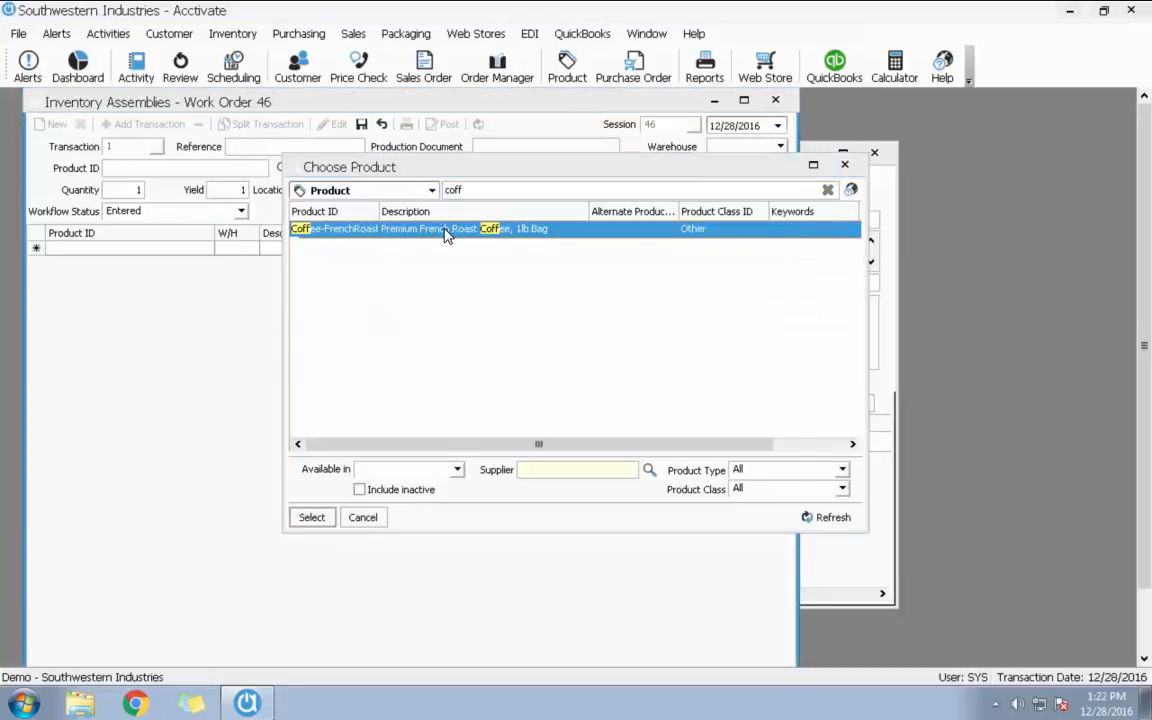
- Set warehouse F (Fort Worth) and build quantity 100, then save work order 46
{"action": "left_click", "coordinate": [778, 147]}
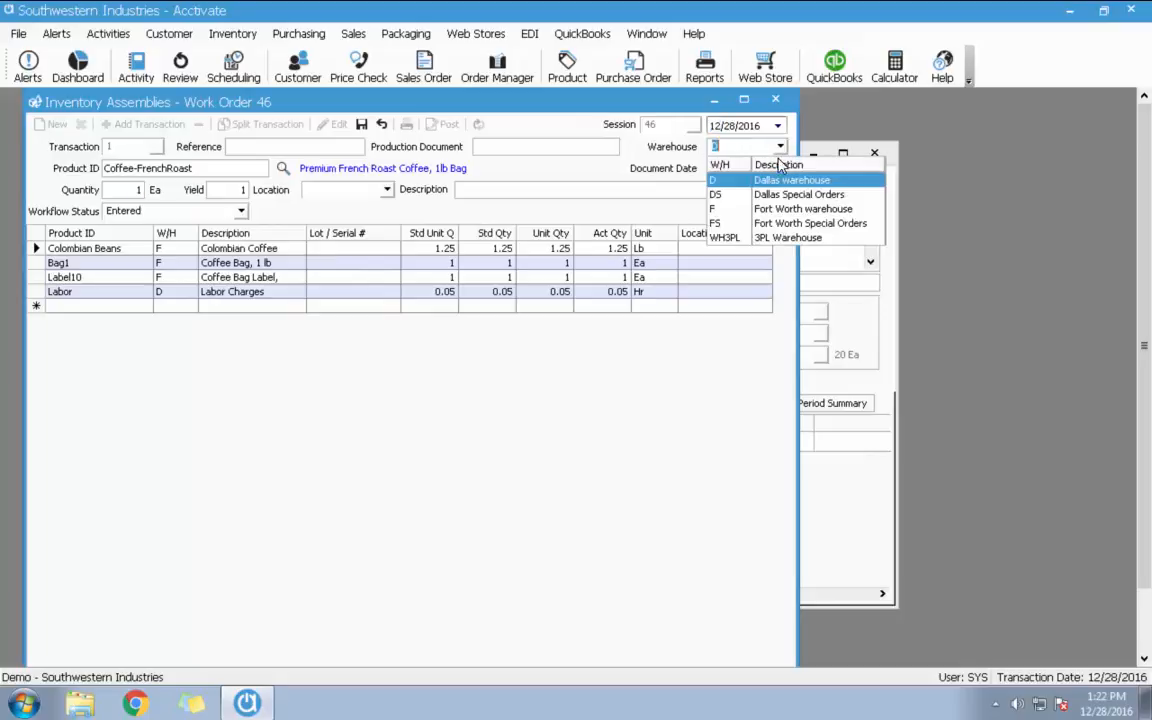
{"action": "left_click", "coordinate": [724, 214]}
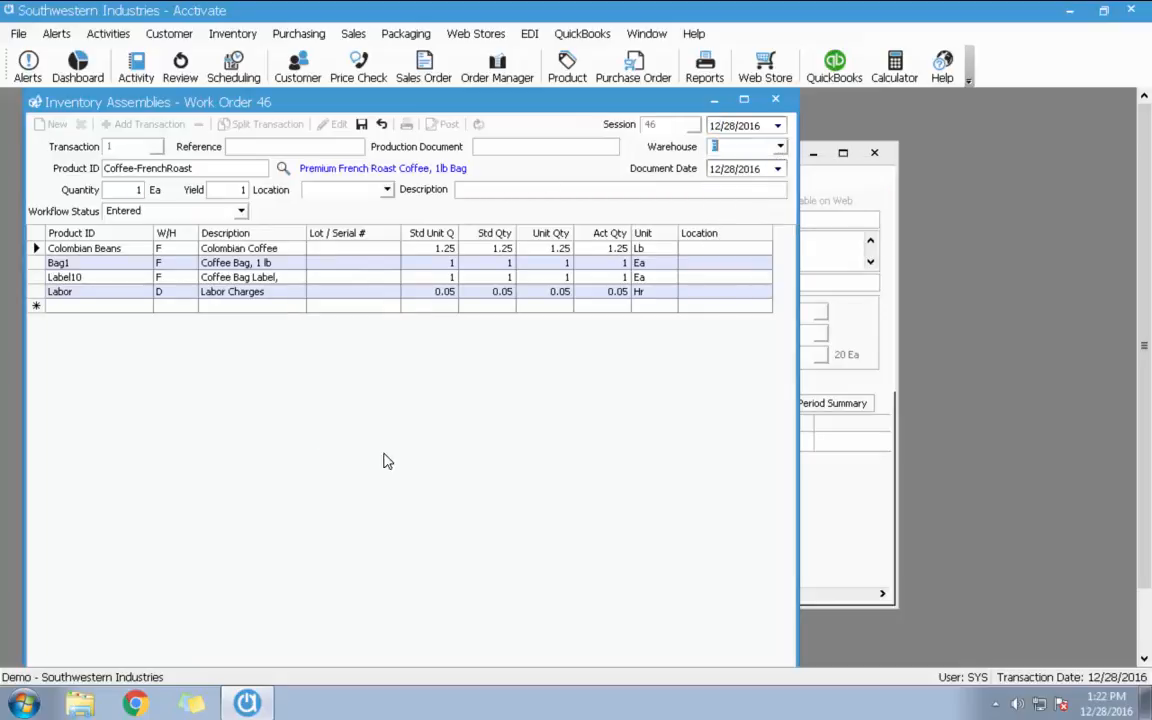
{"action": "left_click", "coordinate": [118, 189]}
{"action": "key", "text": "Tab"}
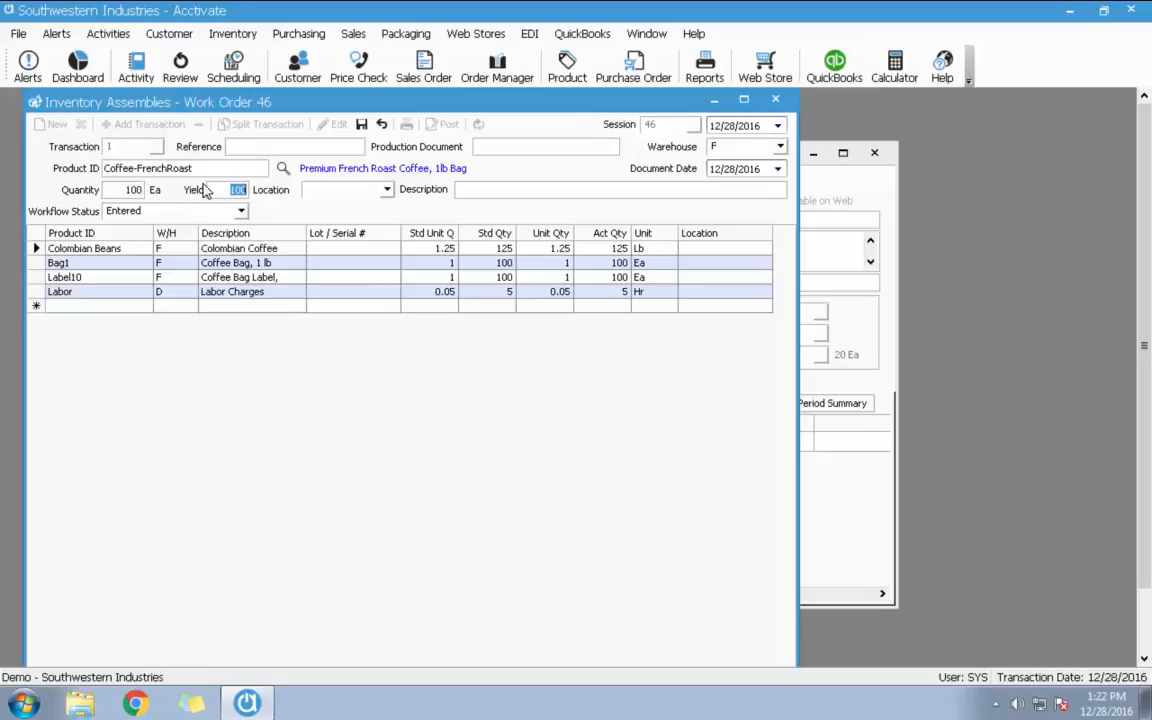
{"action": "left_click", "coordinate": [361, 124]}
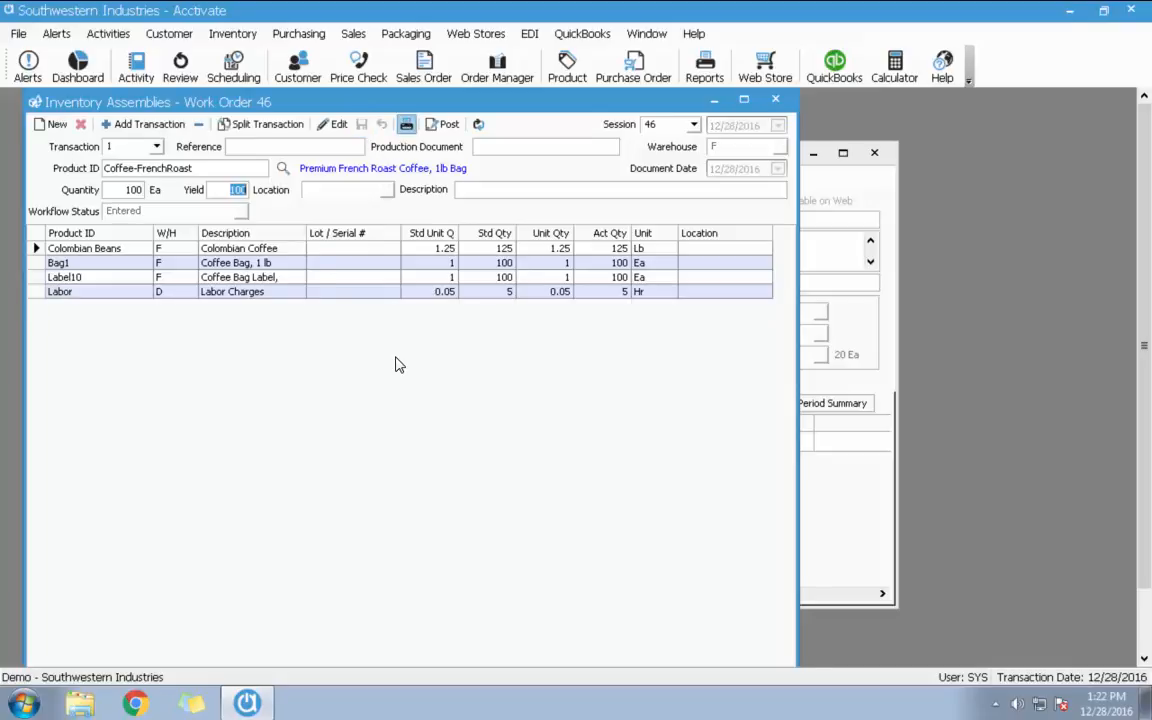
- Review the work order 46 printout of beans, bag, label and labor, then begin posting
{"action": "left_click", "coordinate": [660, 468]}
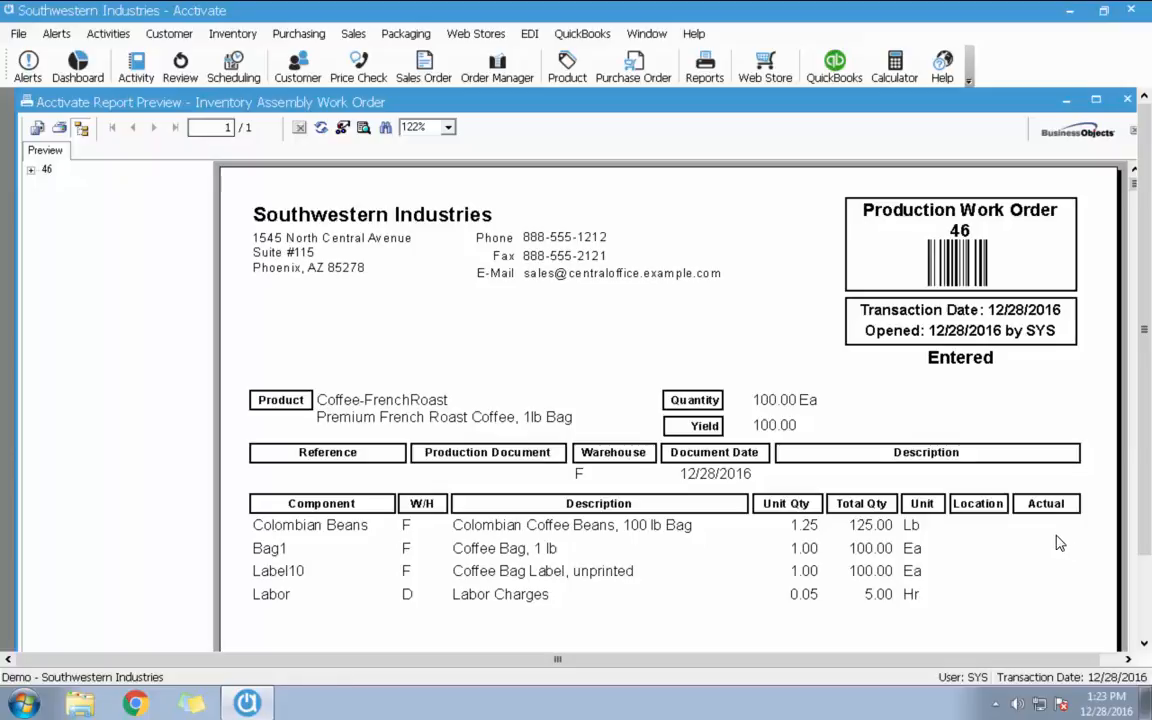
{"action": "left_click", "coordinate": [1124, 102]}
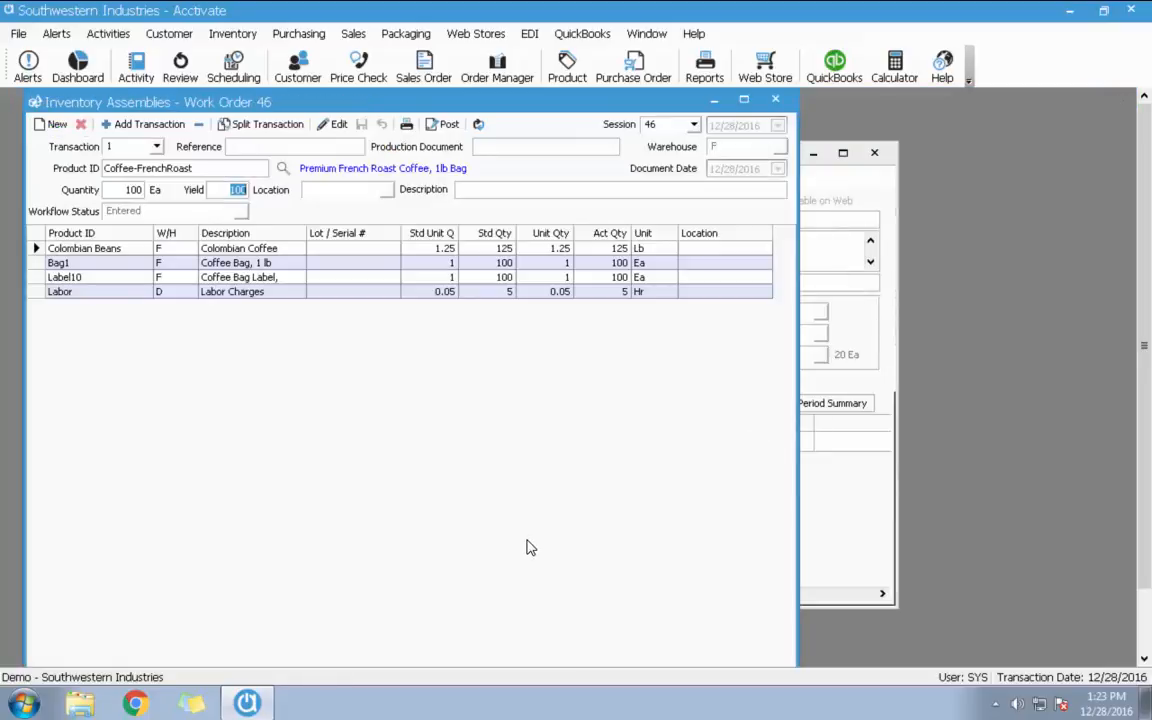
{"action": "left_click", "coordinate": [443, 124]}
- Confirm posting, decline the 12/2/2016 date change, and set the transaction date to 11/16/2016
{"action": "left_click", "coordinate": [552, 415]}
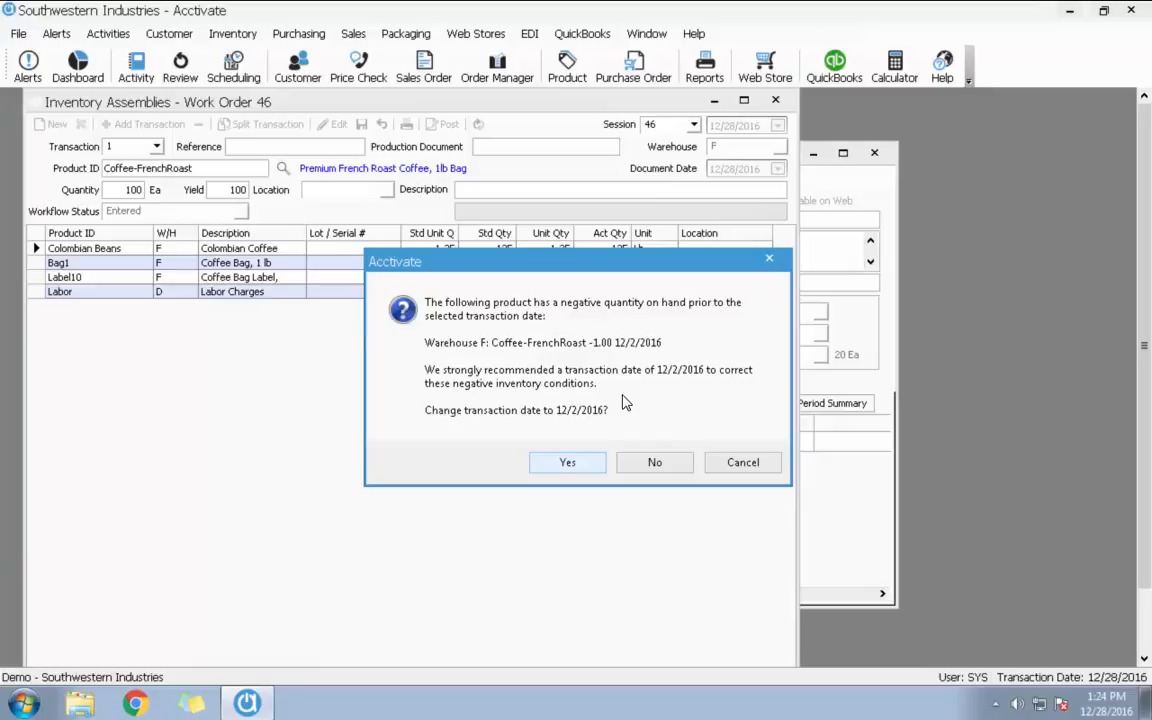
{"action": "left_click", "coordinate": [753, 468]}
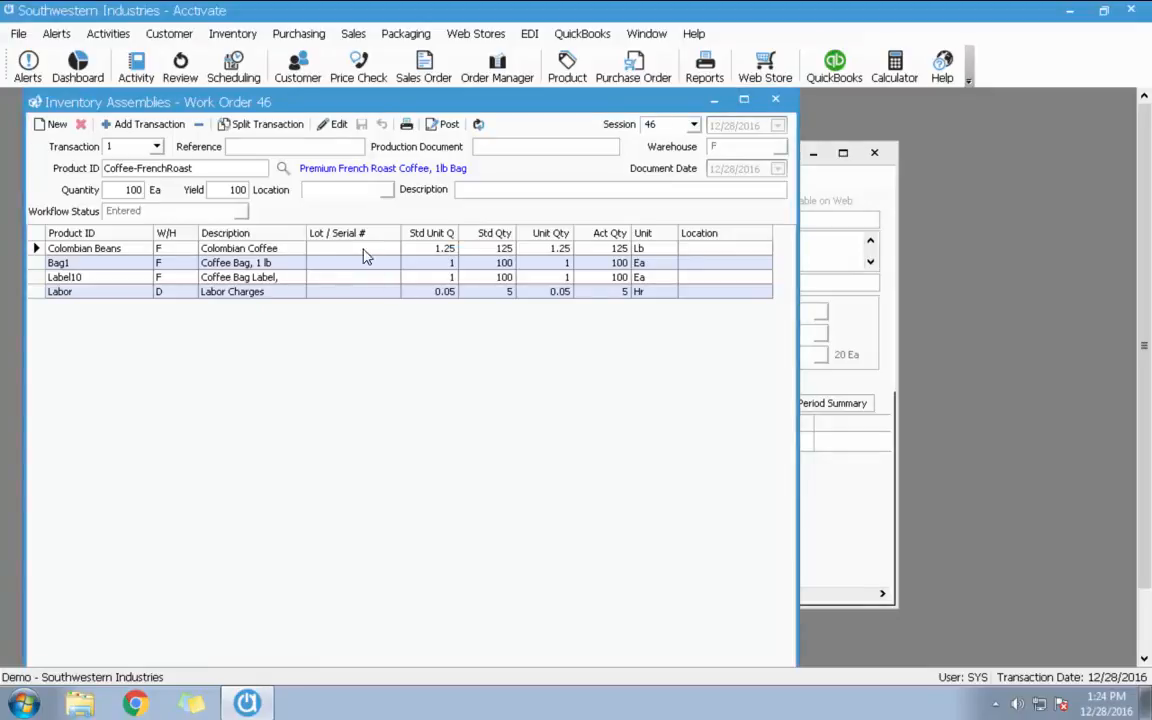
{"action": "left_click", "coordinate": [778, 125]}
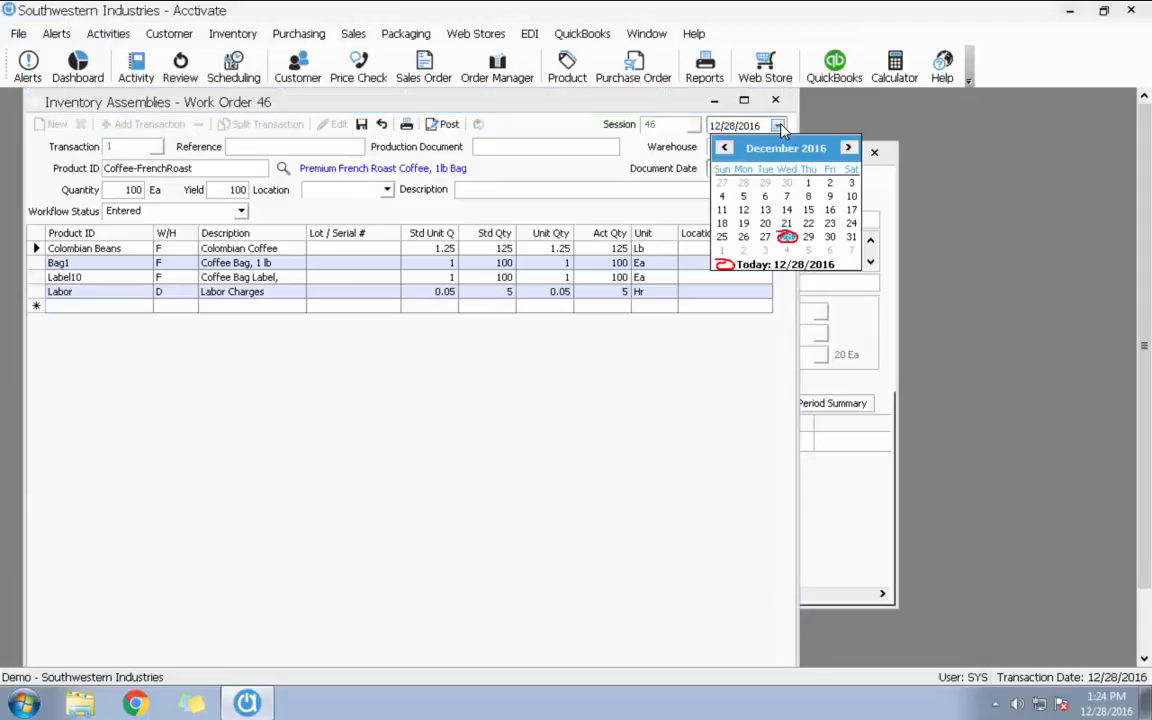
{"action": "left_click", "coordinate": [724, 147]}
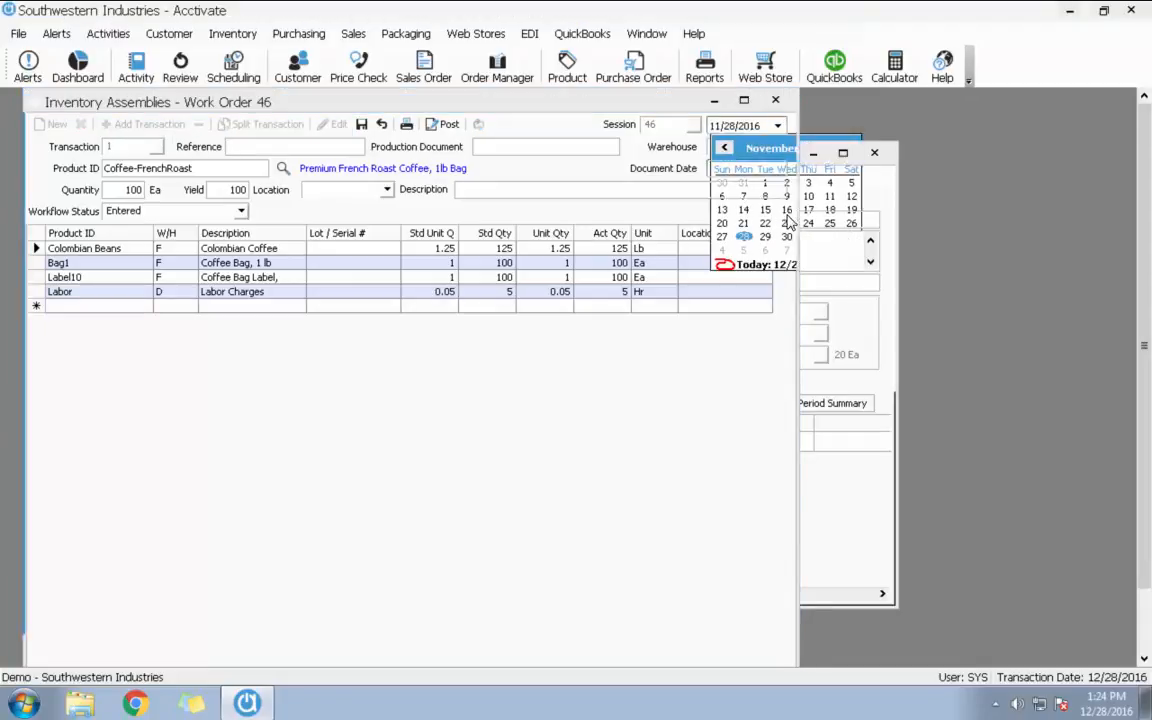
{"action": "left_click", "coordinate": [785, 210]}
- Post the backdated work order 46 and review the inventory assembly report
{"action": "left_click", "coordinate": [442, 124]}
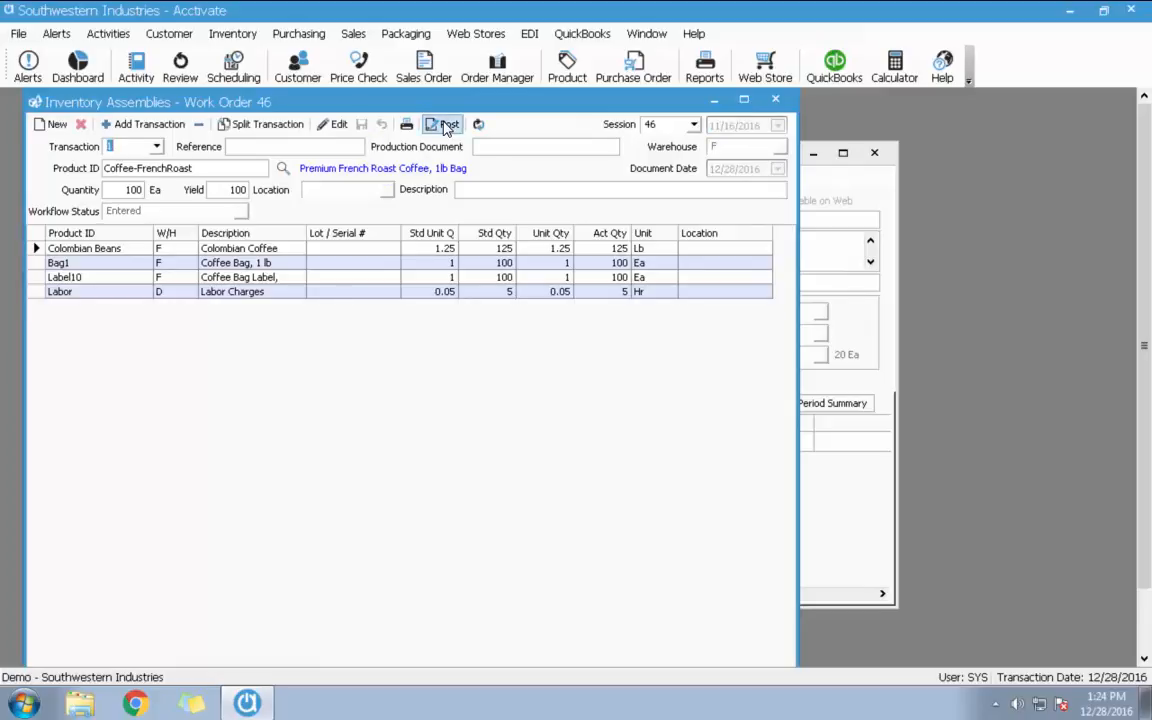
{"action": "left_click", "coordinate": [556, 415]}
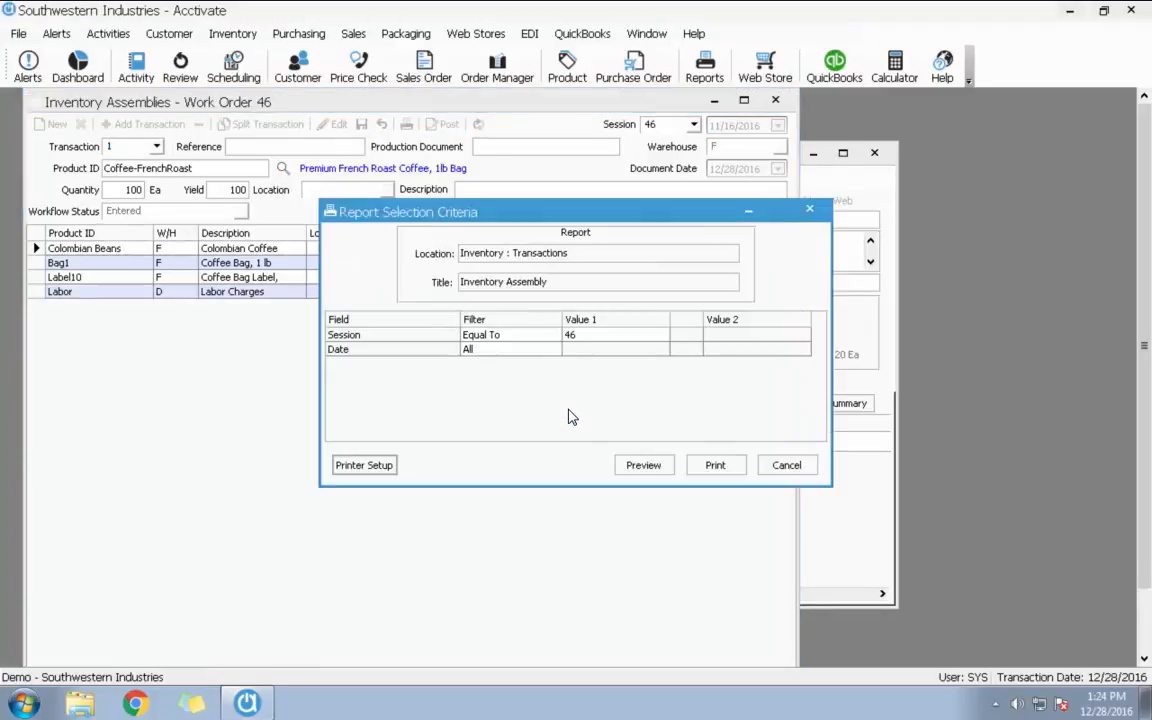
{"action": "left_click", "coordinate": [646, 468]}
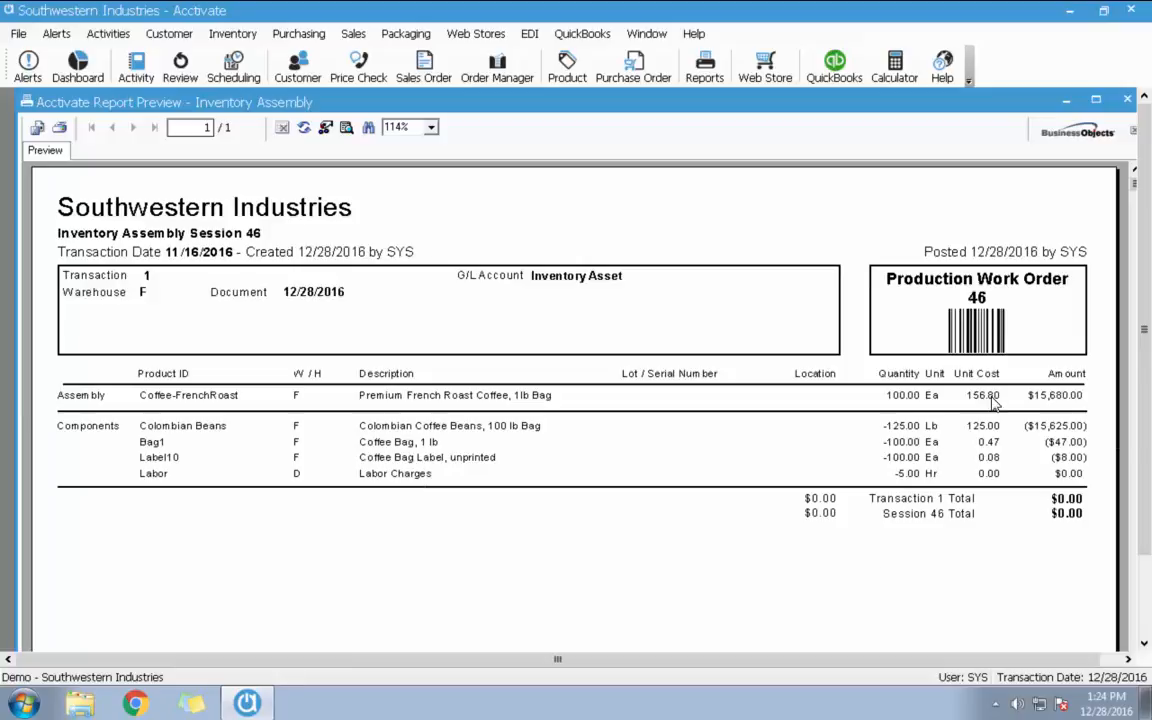
{"action": "left_click", "coordinate": [1127, 100]}
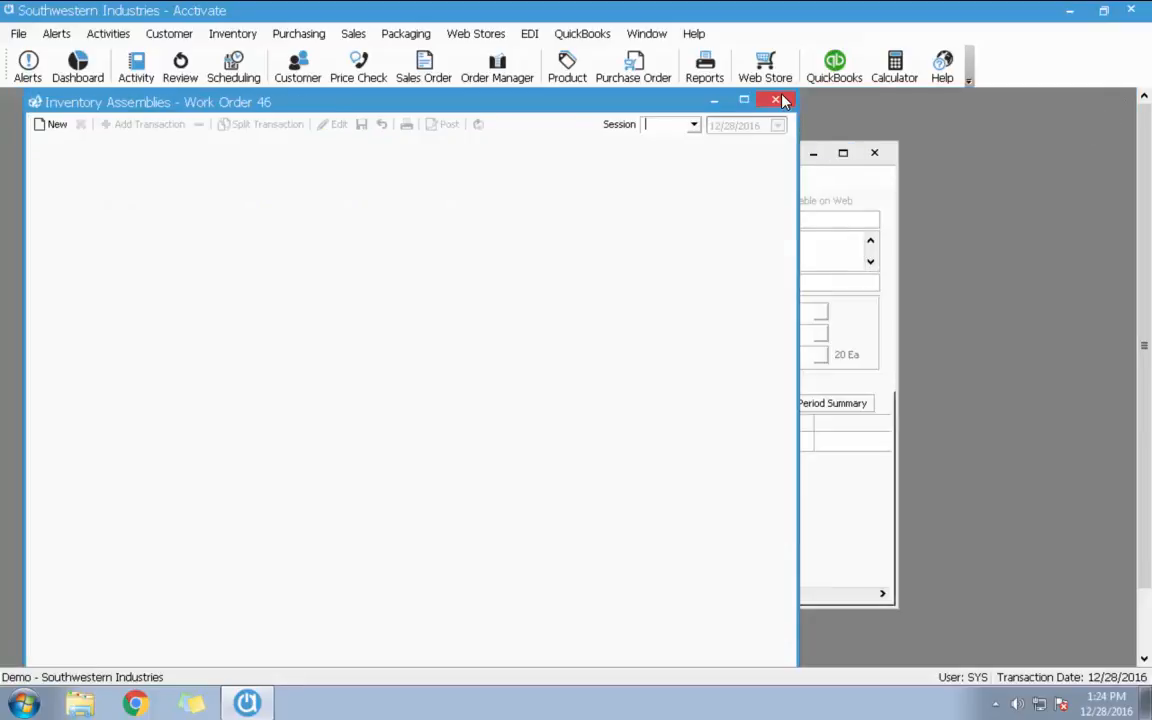
- Refresh Coffee-FrenchRoast's transactions and compare the 156.80 unit cost on assembly 46 and the 12/2/2016 sale
{"action": "left_click", "coordinate": [777, 100]}
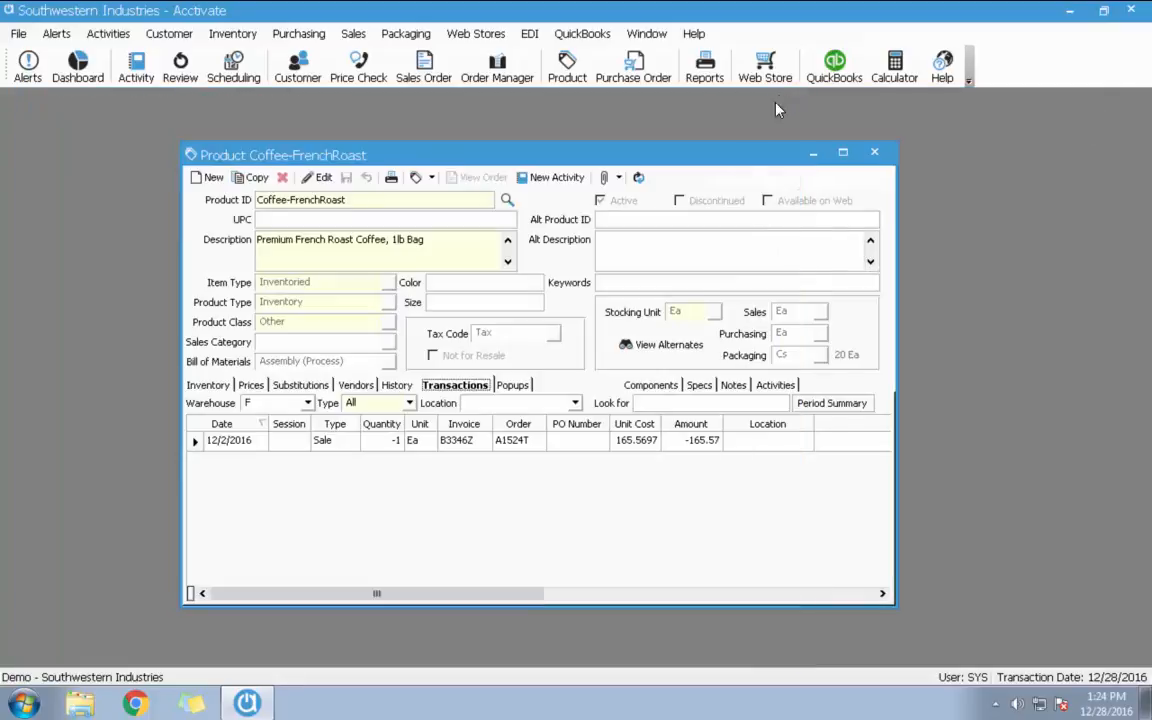
{"action": "left_click", "coordinate": [638, 179]}
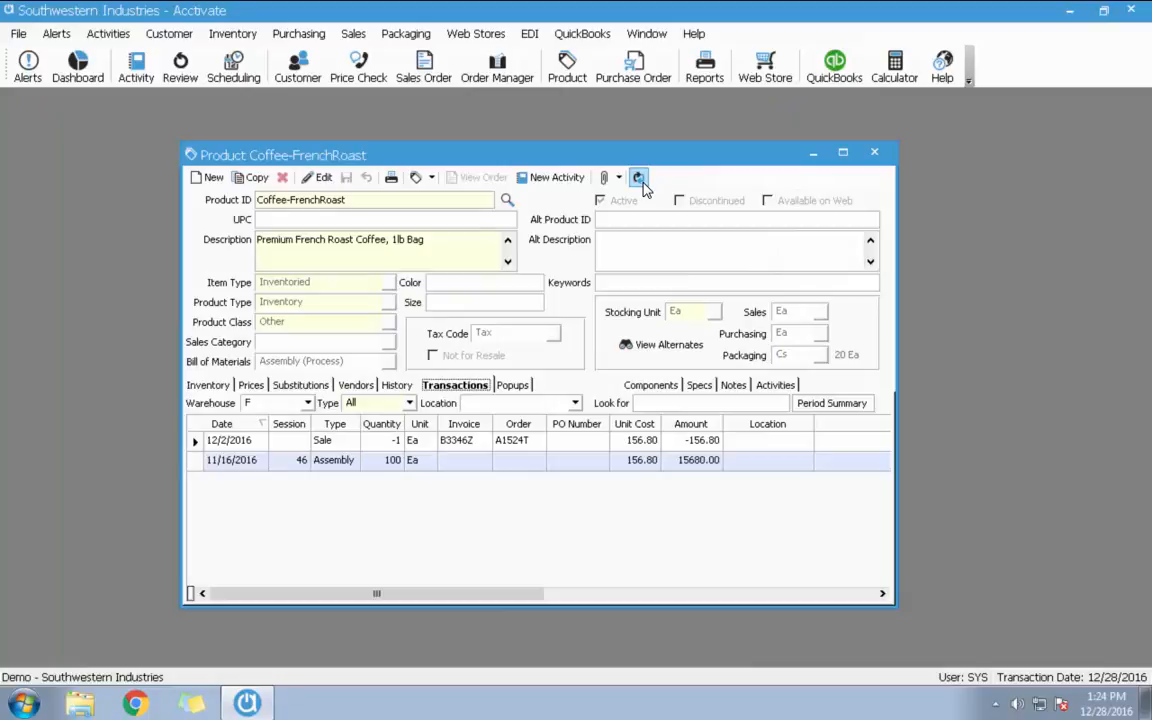
{"action": "left_click", "coordinate": [196, 462]}
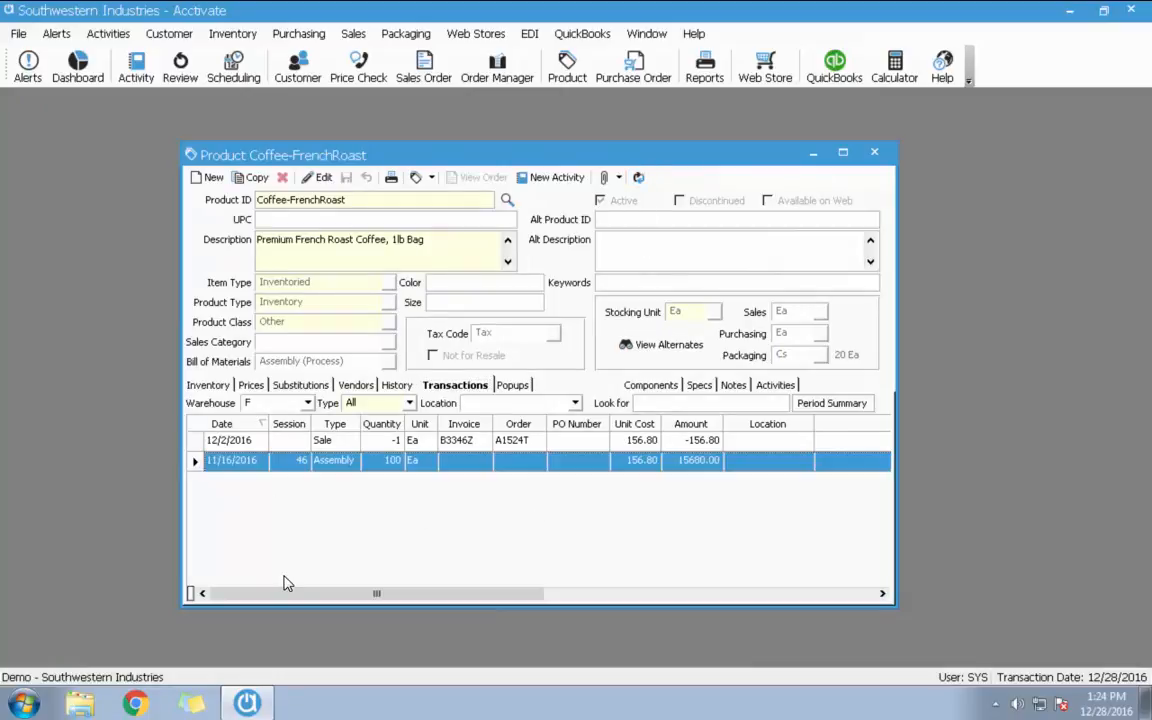
{"action": "left_click", "coordinate": [196, 442]}
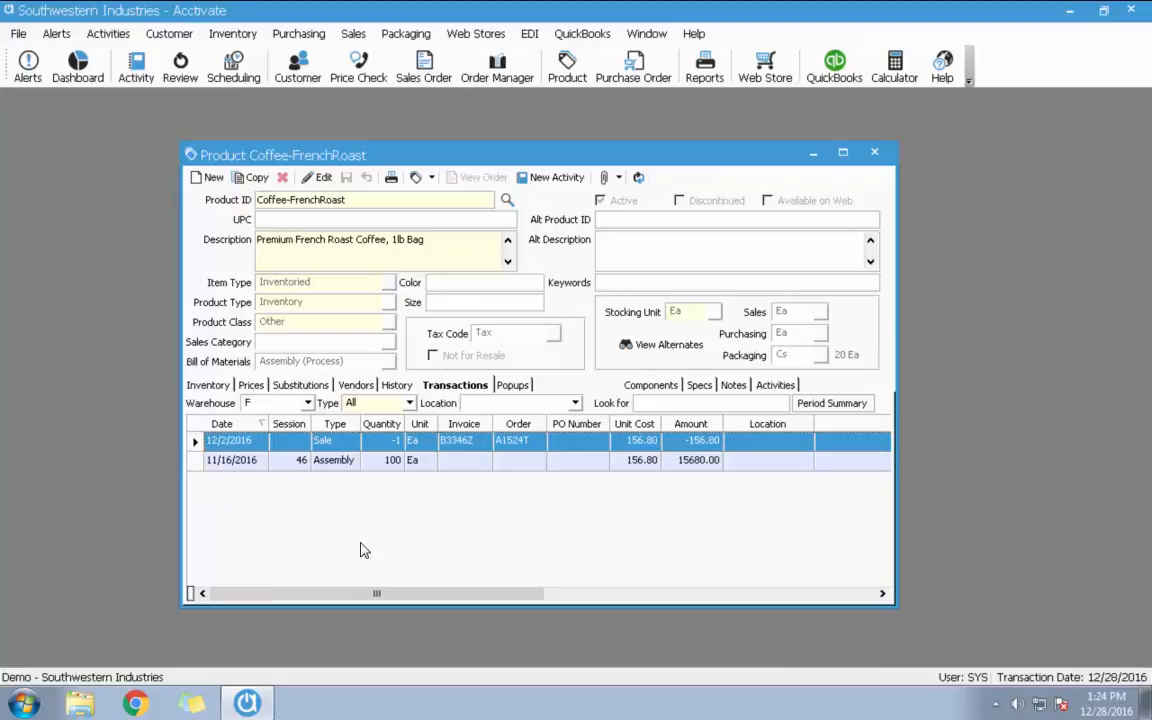
{"action": "left_click", "coordinate": [650, 443]}
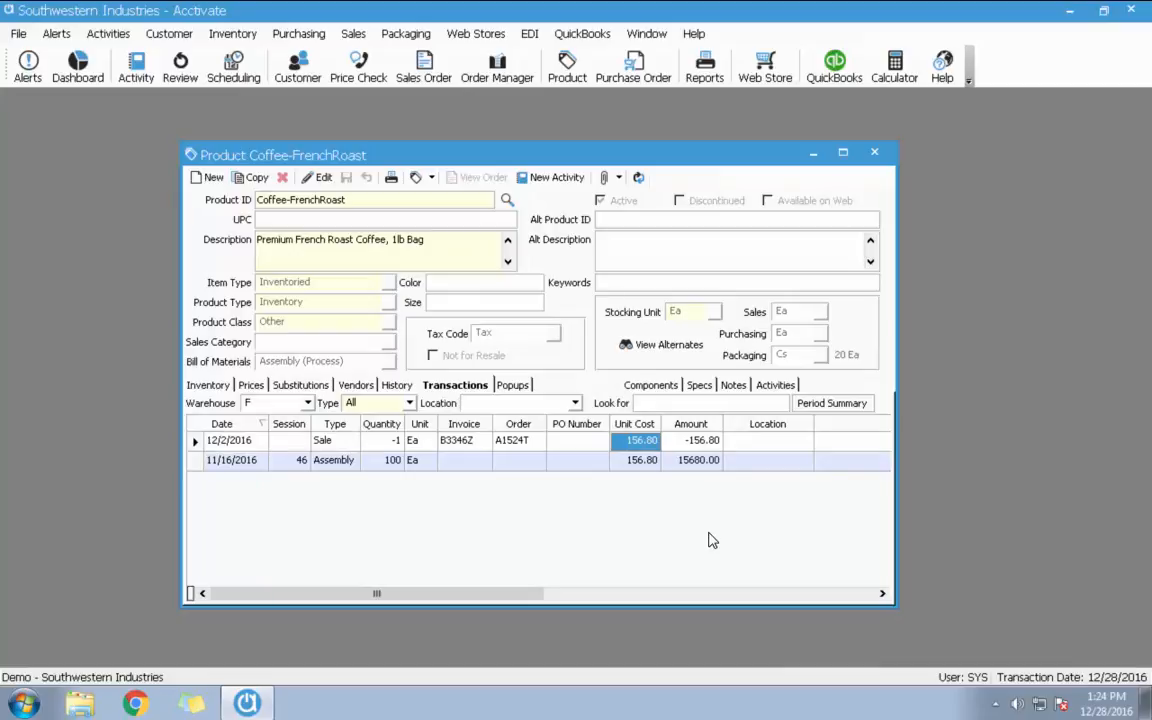
{"action": "left_click", "coordinate": [642, 461]}
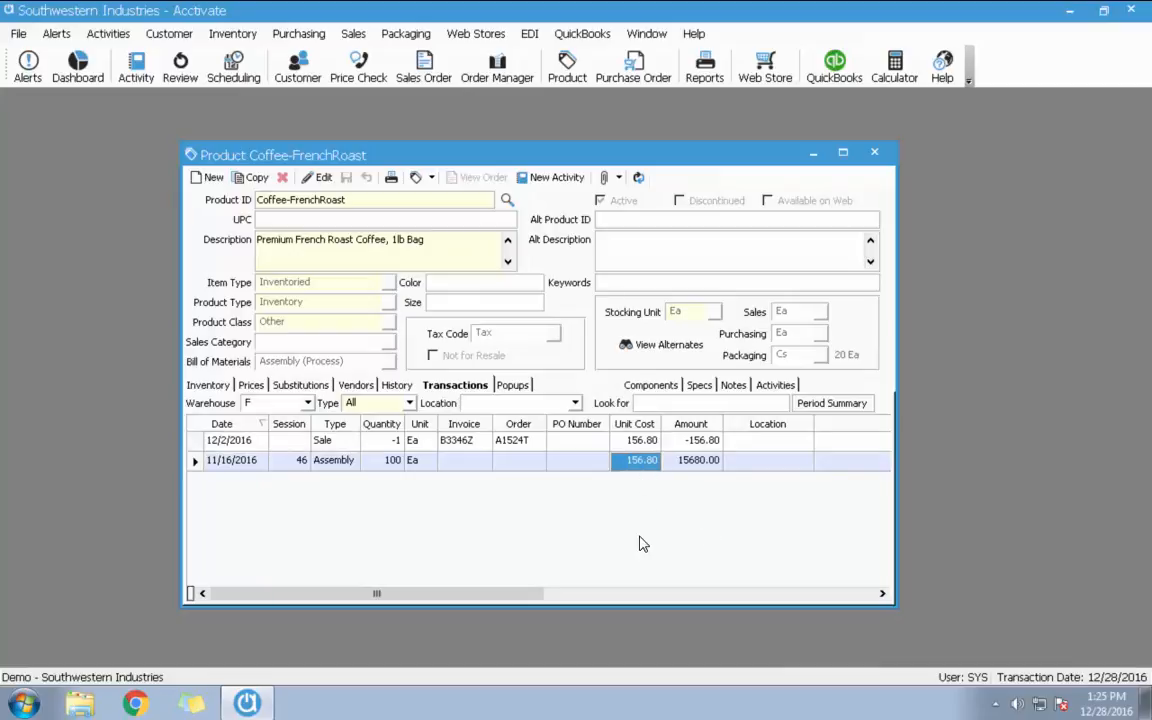
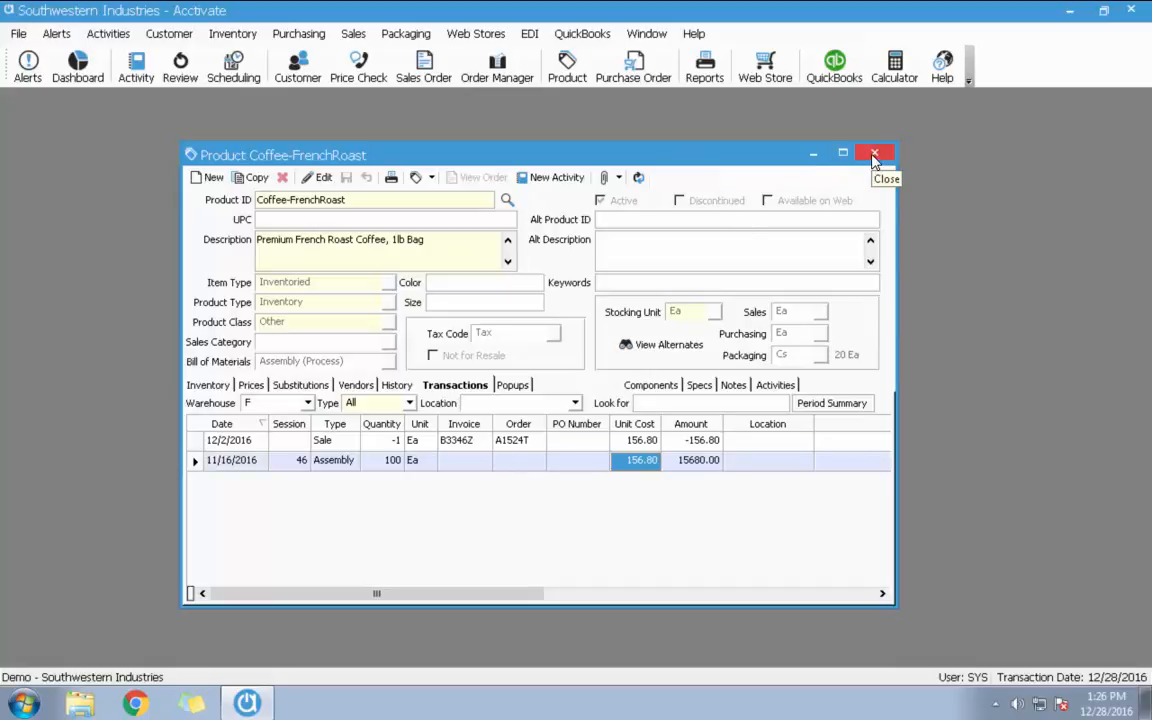
- Close the Coffee-FrenchRoast product record and bring up the Web Store Sync window
{"action": "left_click", "coordinate": [874, 155]}
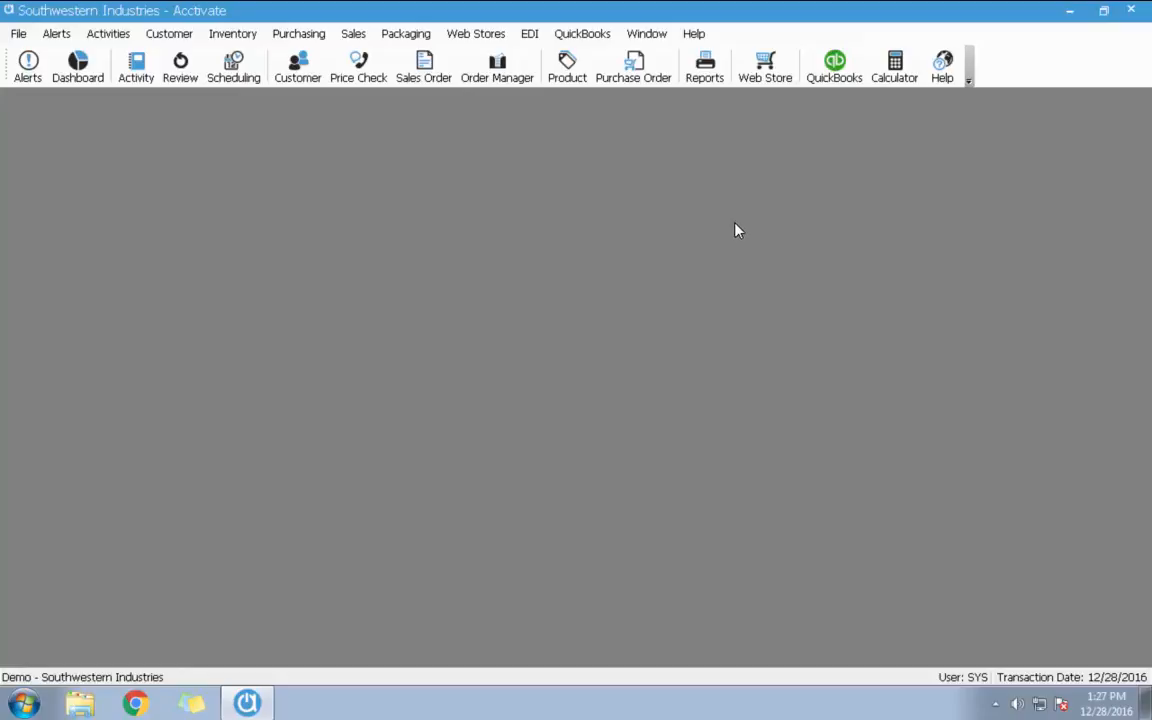
{"action": "left_click", "coordinate": [774, 77]}
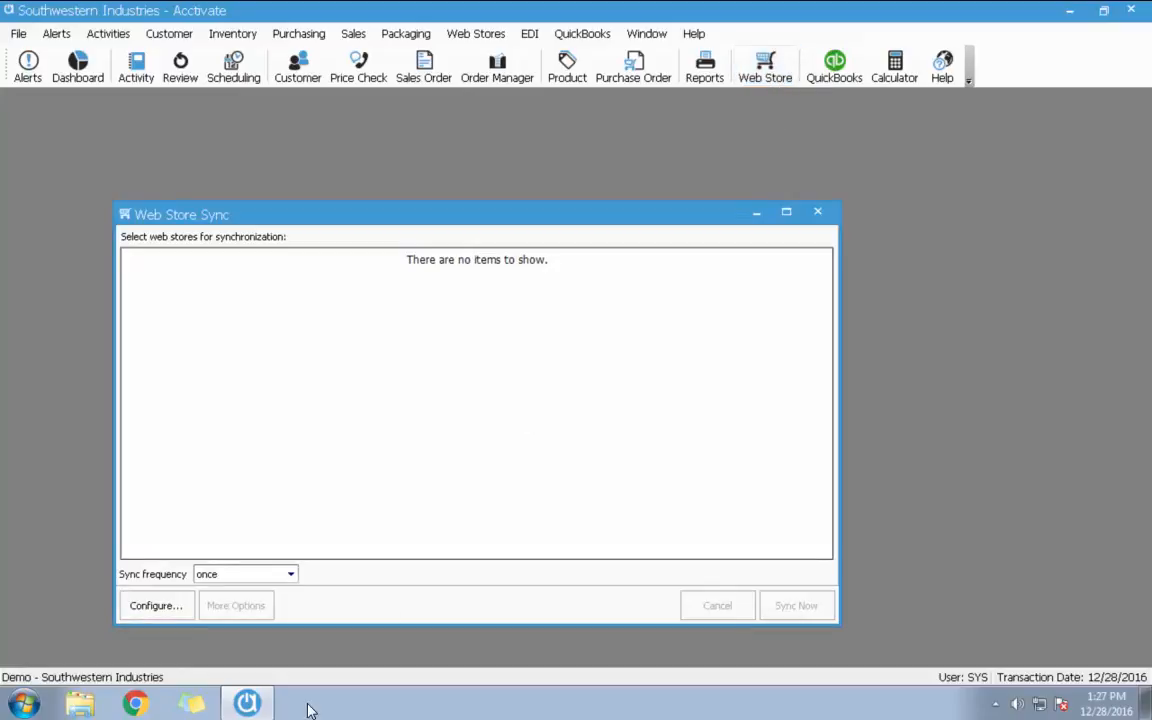
- Start a 'woocommerce' import template using the WooCommerce platform, then cancel it without saving
{"action": "left_click", "coordinate": [160, 610]}
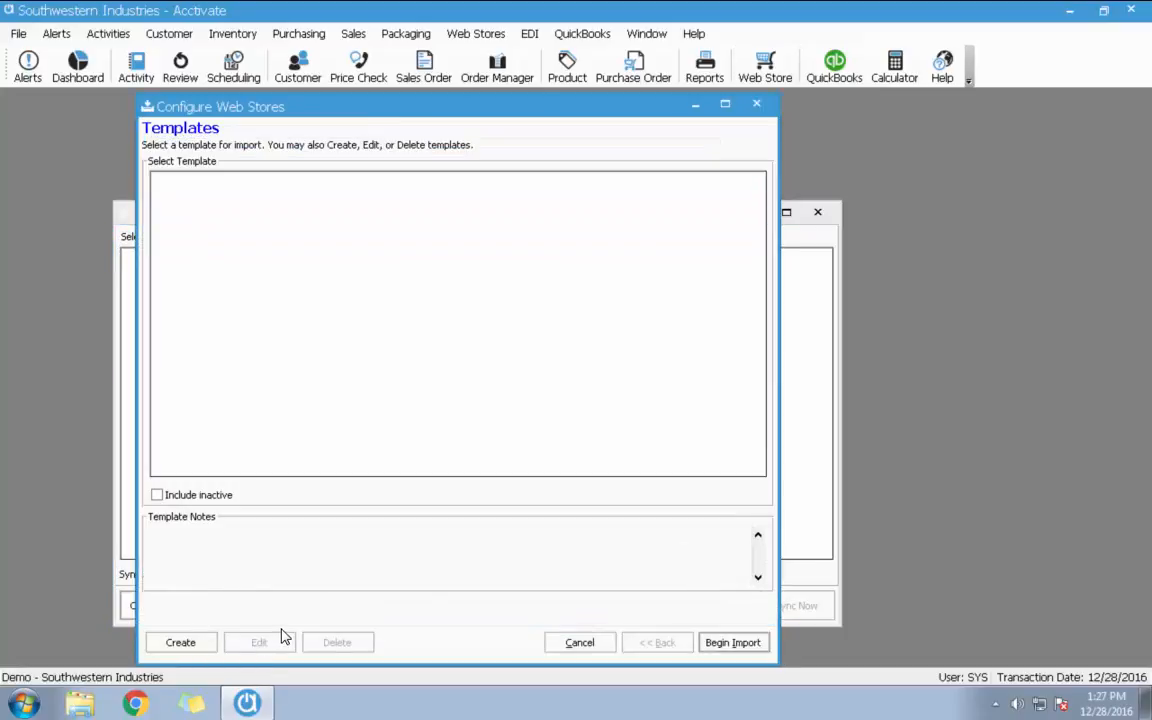
{"action": "left_click", "coordinate": [180, 642]}
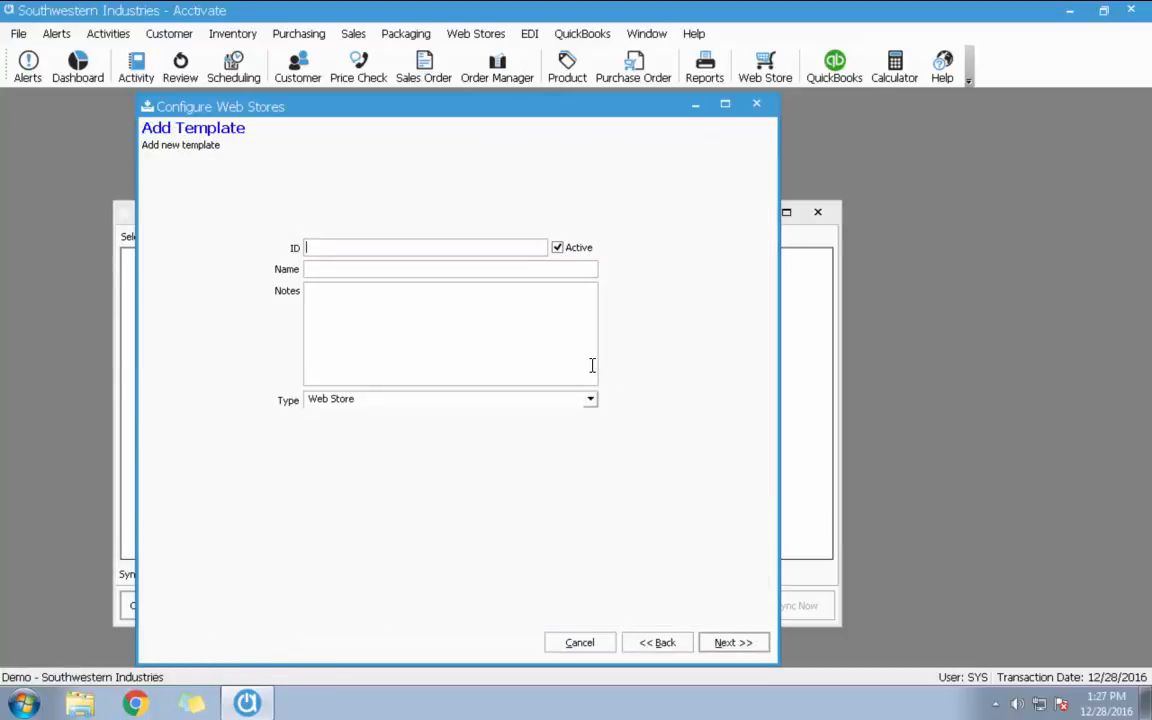
{"action": "type", "text": "woocommerce"}
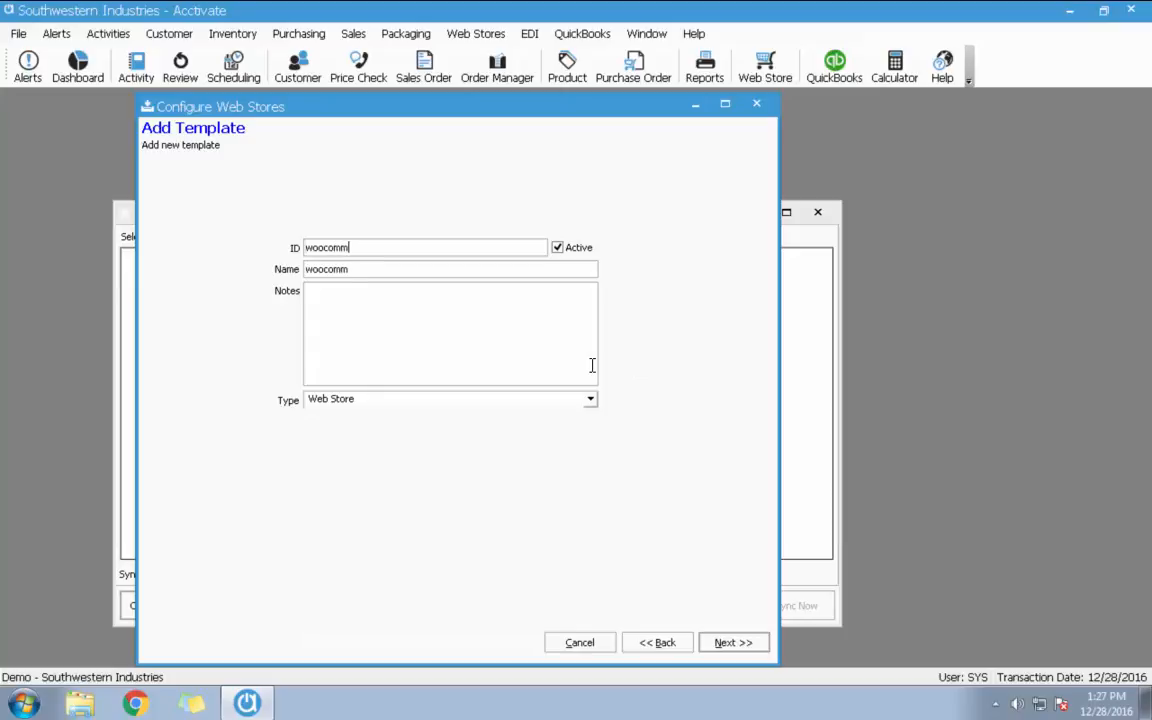
{"action": "left_click", "coordinate": [722, 642]}
{"action": "left_click", "coordinate": [625, 178]}
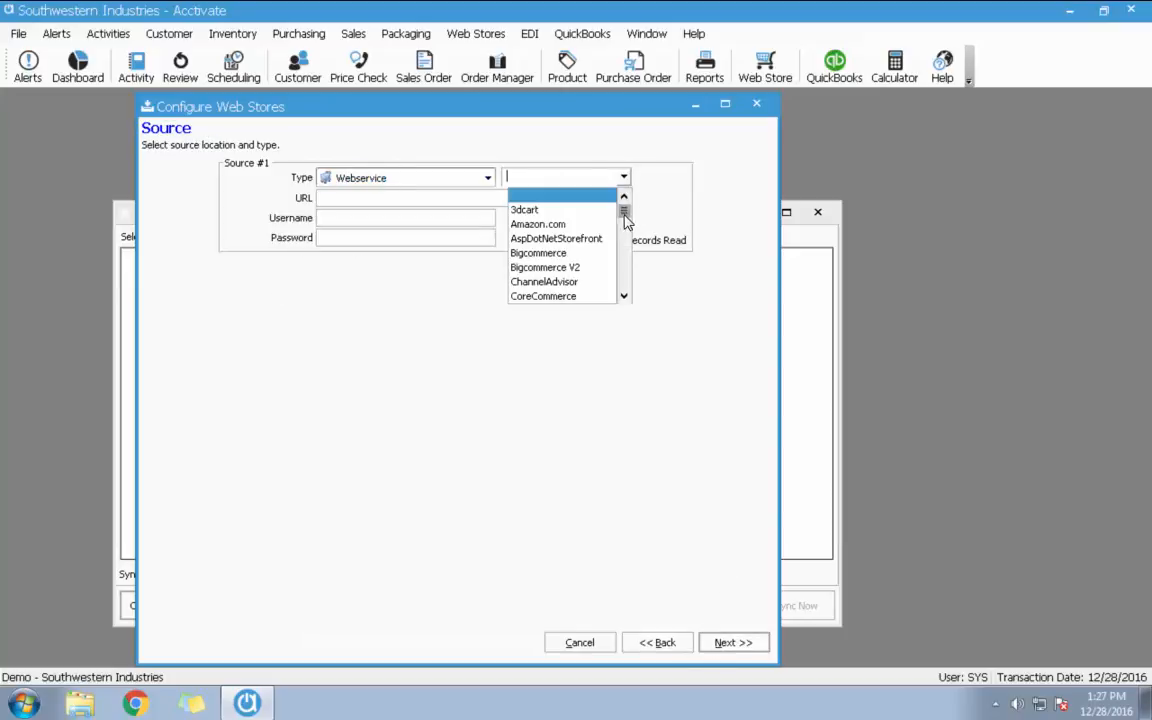
{"action": "scroll", "coordinate": [600, 280], "scroll_direction": "down", "scroll_amount": 5}
{"action": "left_click", "coordinate": [543, 267]}
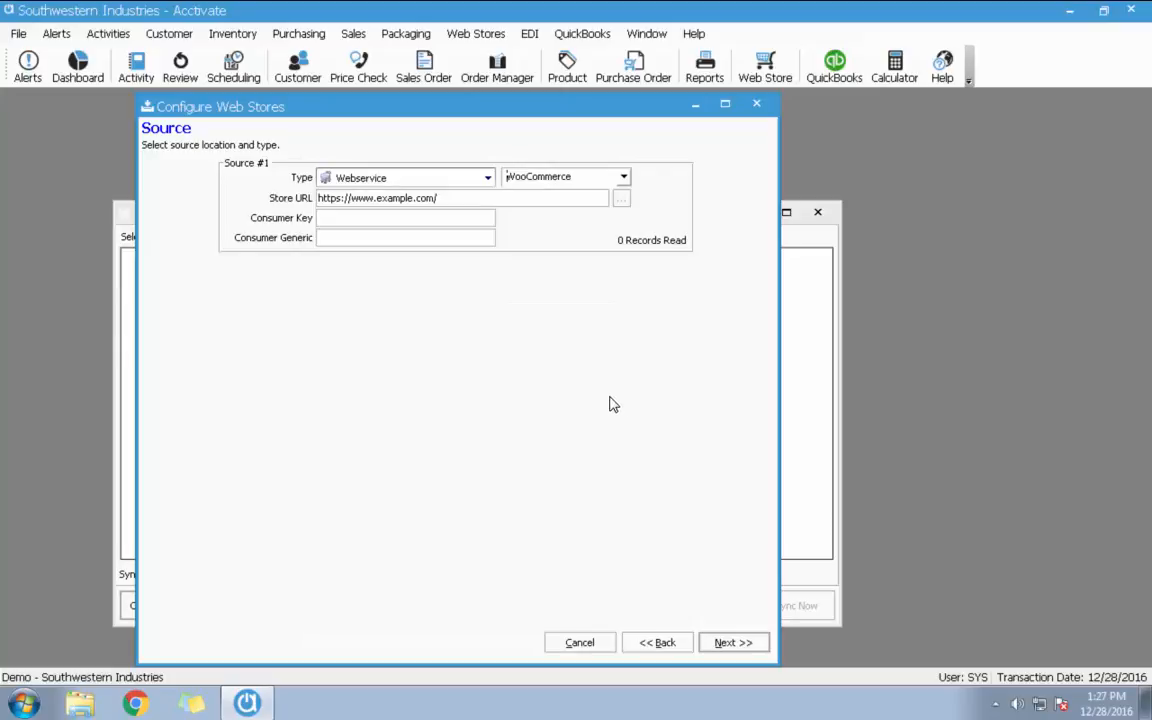
{"action": "left_click", "coordinate": [352, 238]}
{"action": "left_click", "coordinate": [600, 645]}
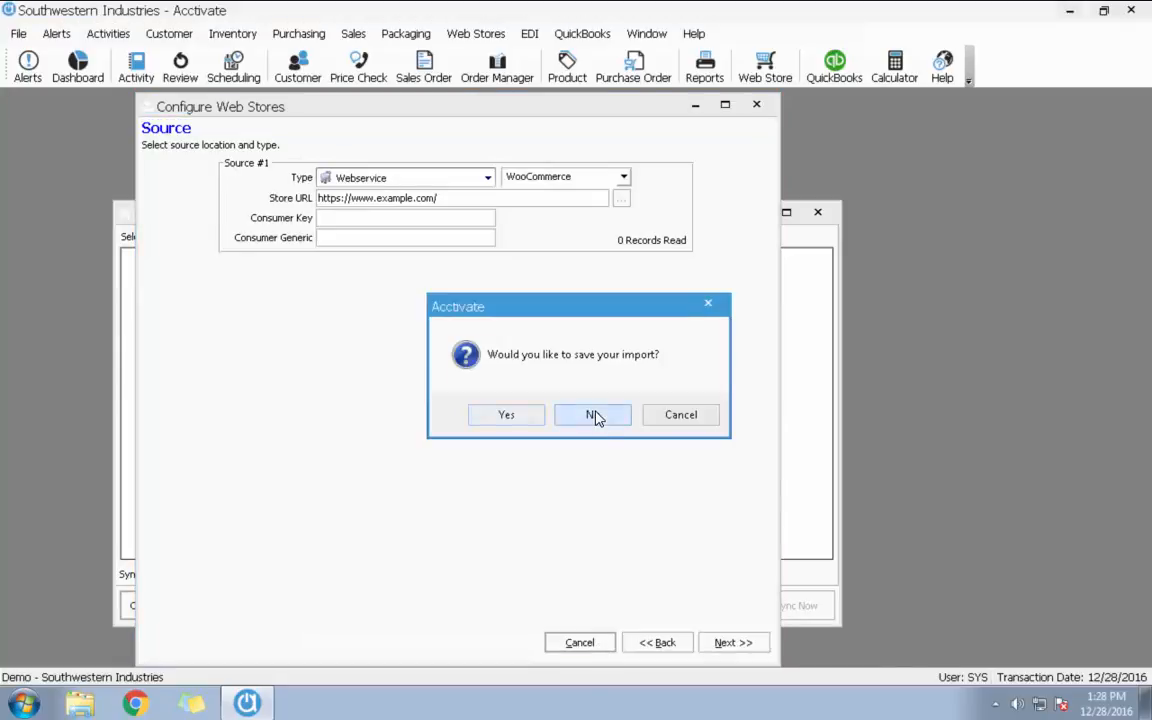
{"action": "left_click", "coordinate": [594, 416]}
- Close Web Store Sync and open a new sales order window
{"action": "left_click", "coordinate": [818, 213]}
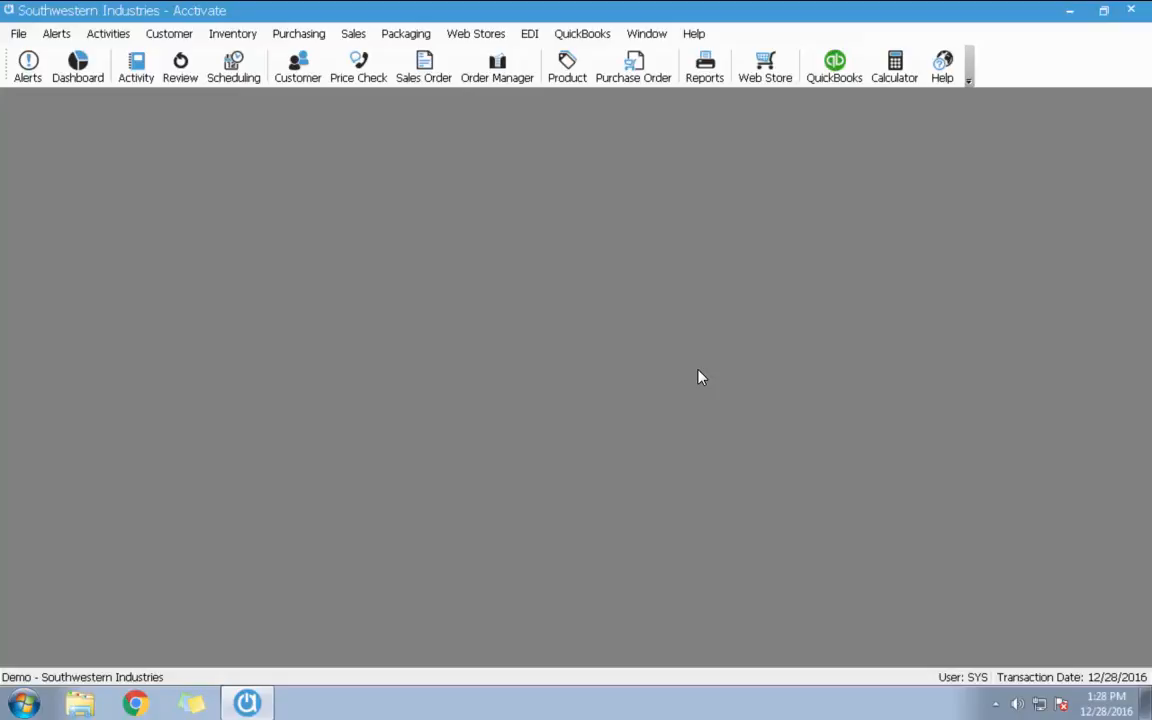
{"action": "left_click", "coordinate": [431, 80]}
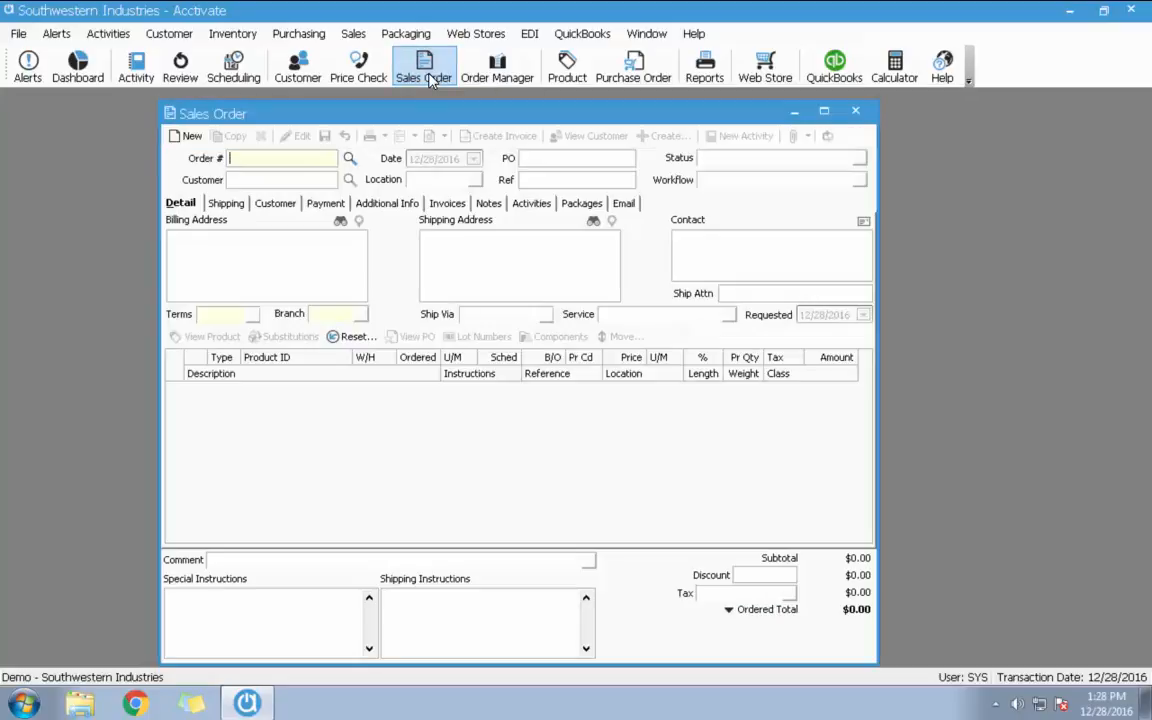
- Load order A1523T and process its 3PL warehouse shipment through Process EDI, then refresh
{"action": "type", "text": "a1523t"}
{"action": "key", "text": "Return"}
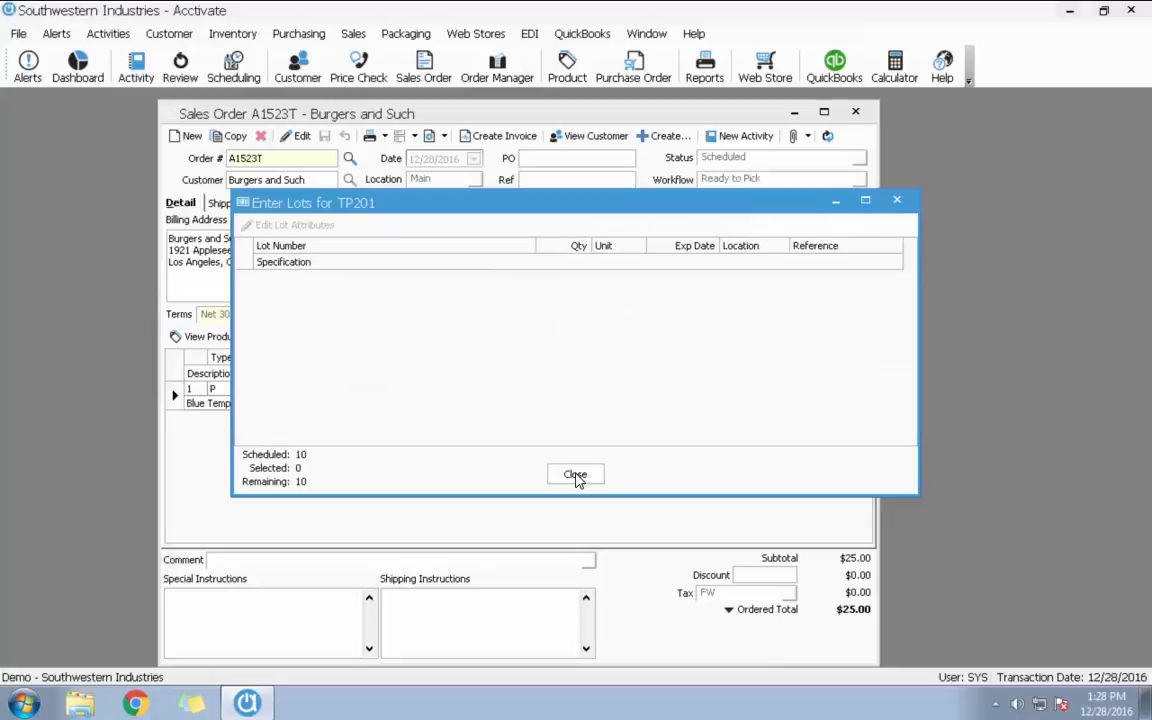
{"action": "left_click", "coordinate": [578, 477]}
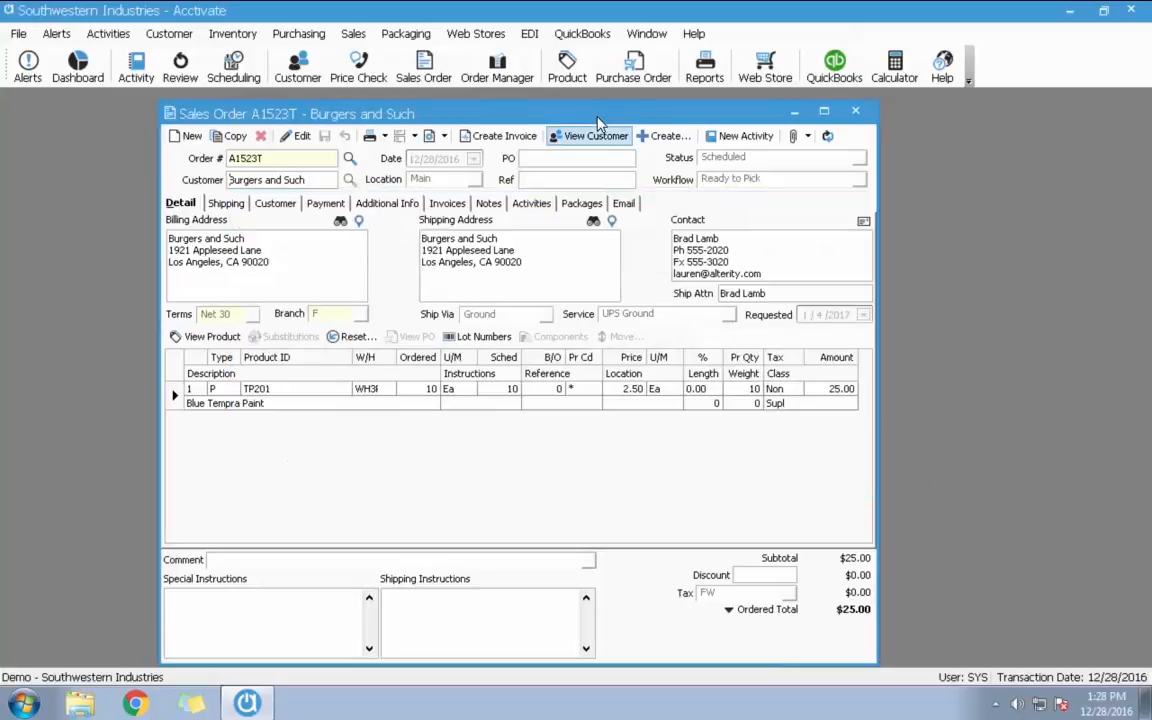
{"action": "left_click", "coordinate": [529, 34]}
{"action": "left_click", "coordinate": [560, 54]}
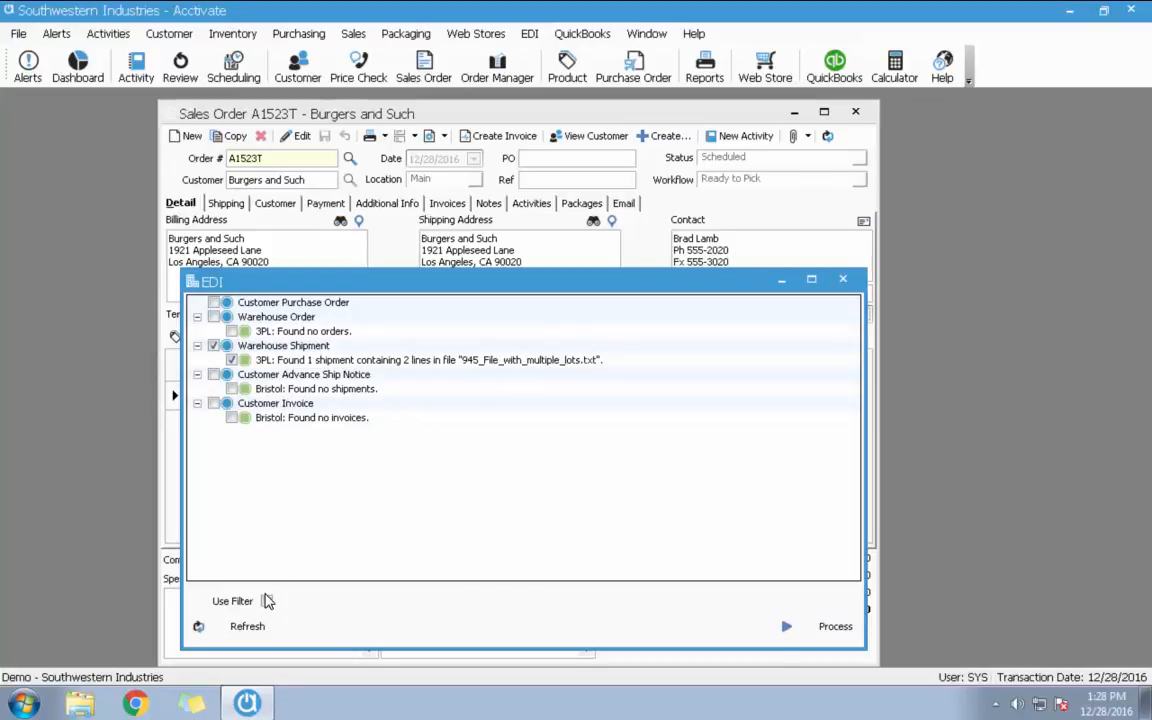
{"action": "left_click", "coordinate": [828, 628]}
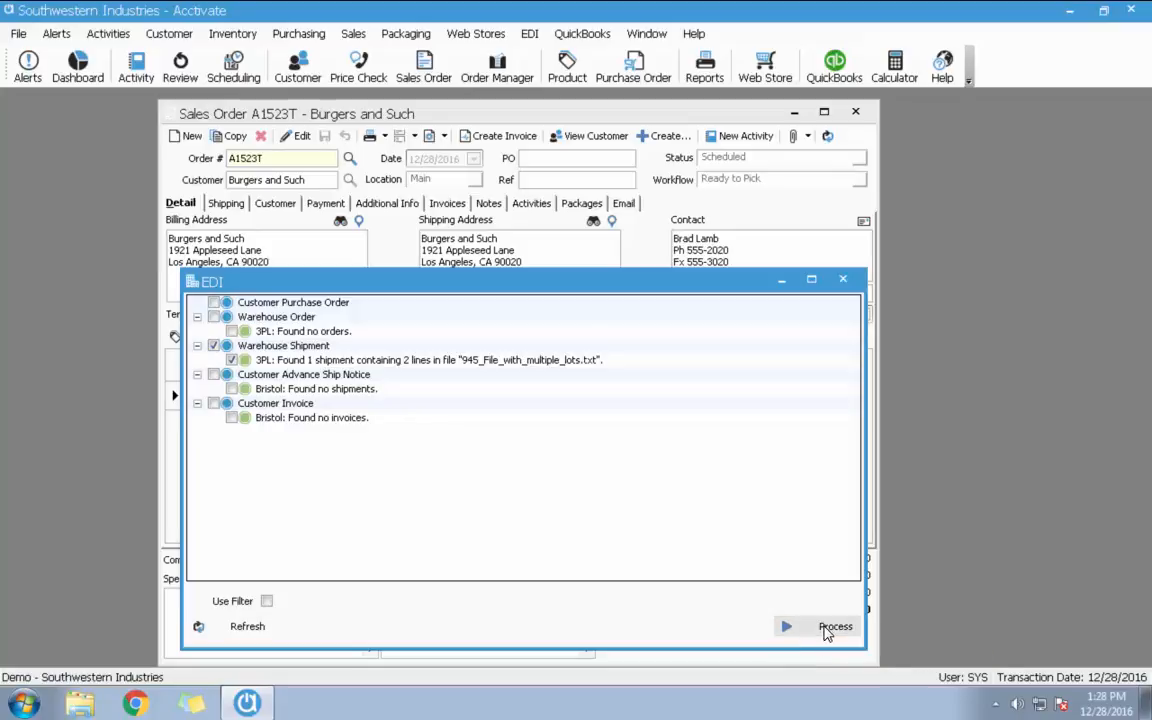
{"action": "left_click", "coordinate": [843, 279]}
{"action": "left_click", "coordinate": [829, 137]}
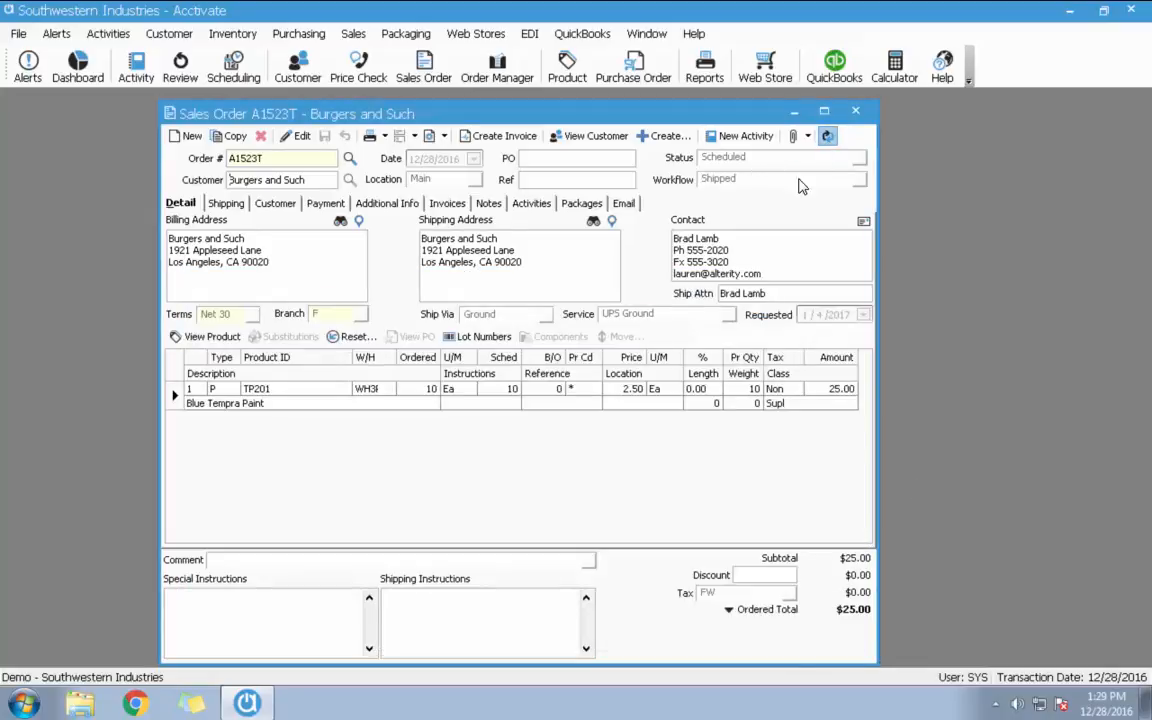
- Check lots 16137 and 16138 assigned to TP201, then view the order's package details
{"action": "left_click", "coordinate": [483, 337]}
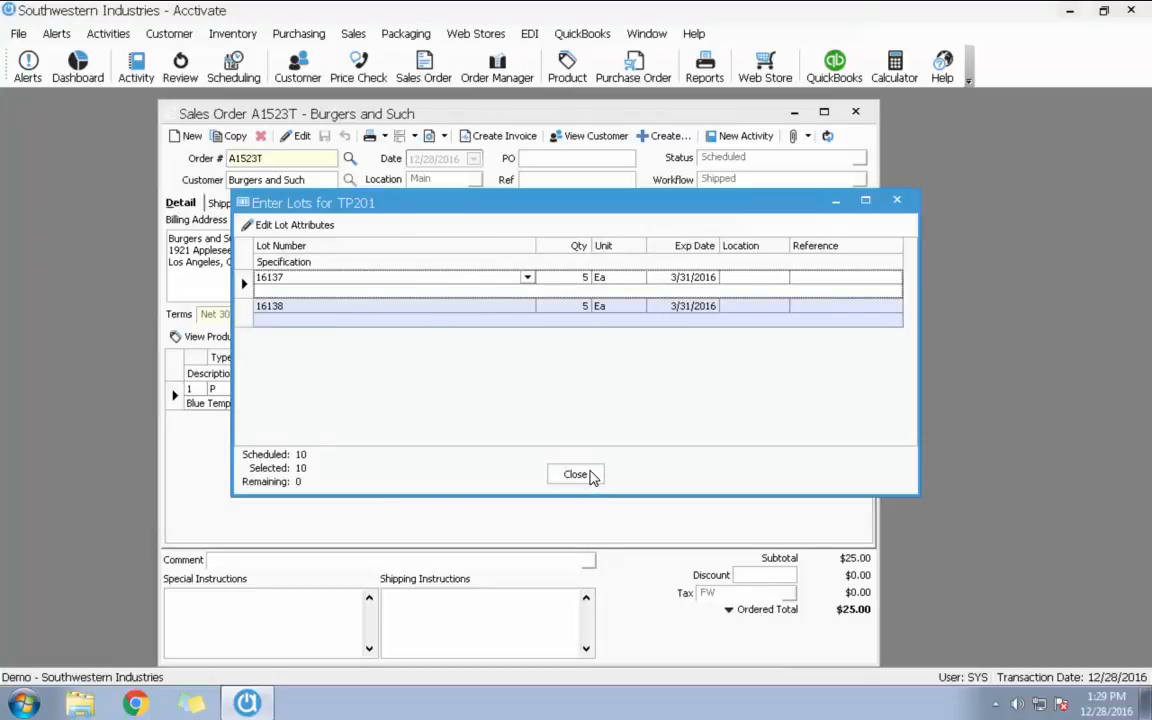
{"action": "left_click", "coordinate": [589, 477]}
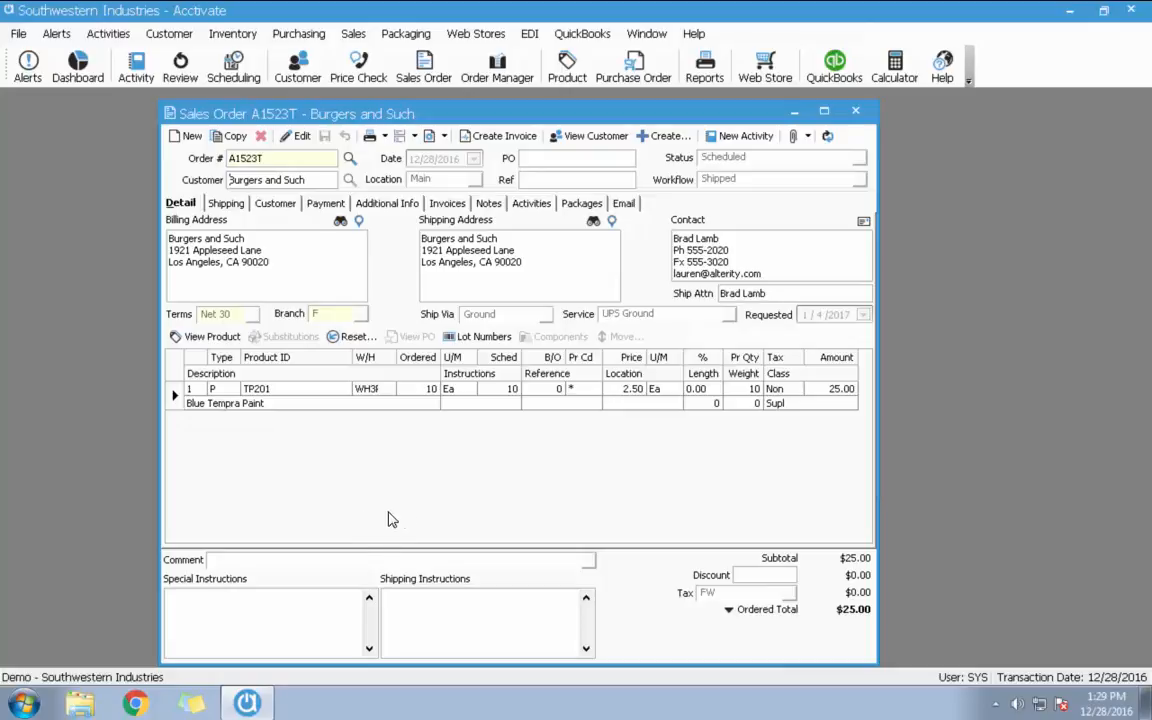
{"action": "left_click", "coordinate": [581, 203]}
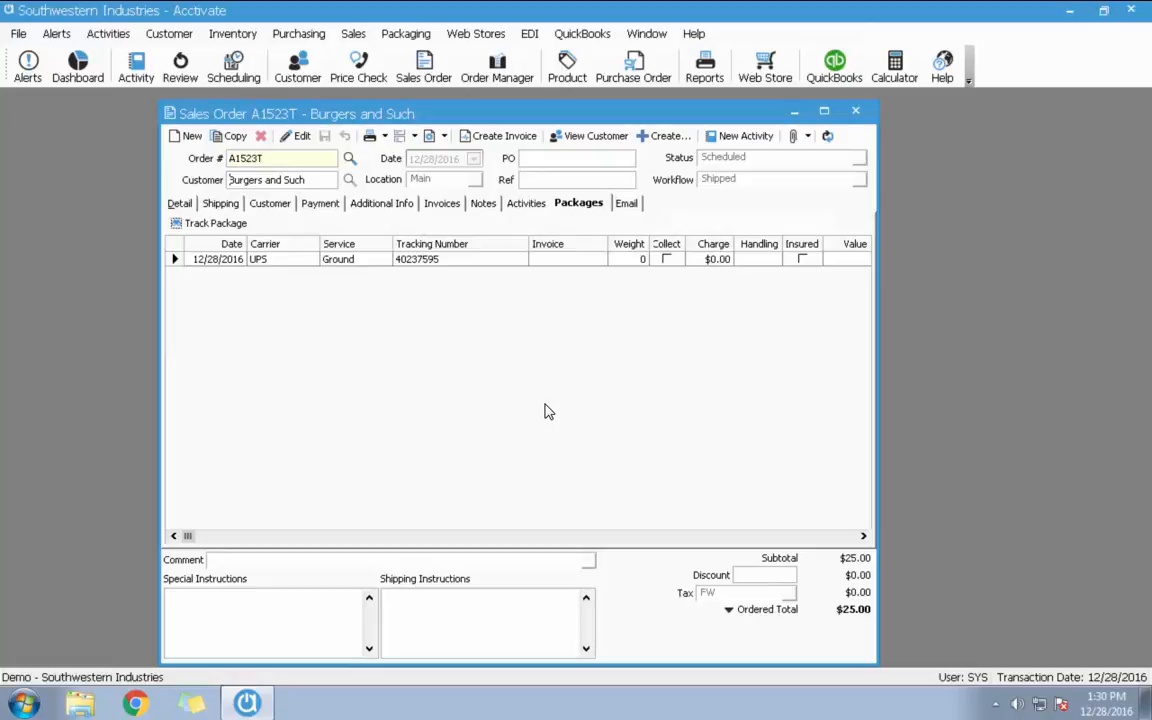
- Email order A1523T with its PDF attached using the Print dropdown's Email Order
{"action": "left_click", "coordinate": [384, 137]}
{"action": "left_click", "coordinate": [411, 198]}
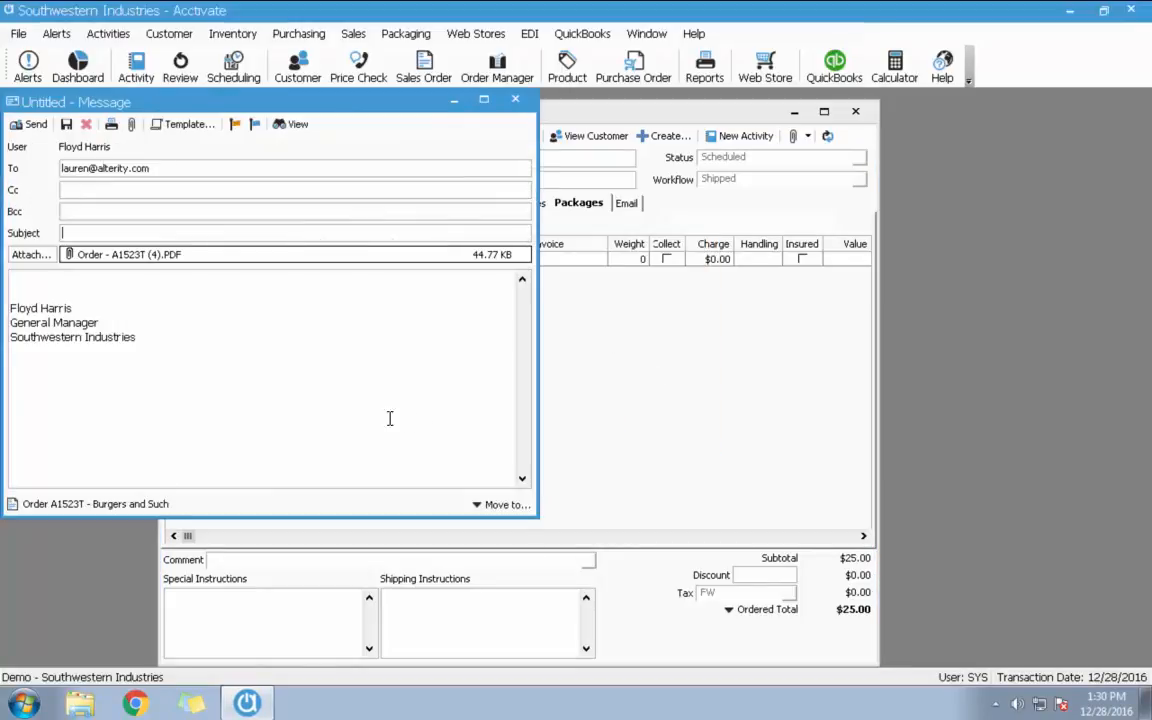
- Apply the Shipped Order template, giving subject 'Order A1523T Shipped' and UPS tracking 40237595
{"action": "left_click", "coordinate": [193, 128]}
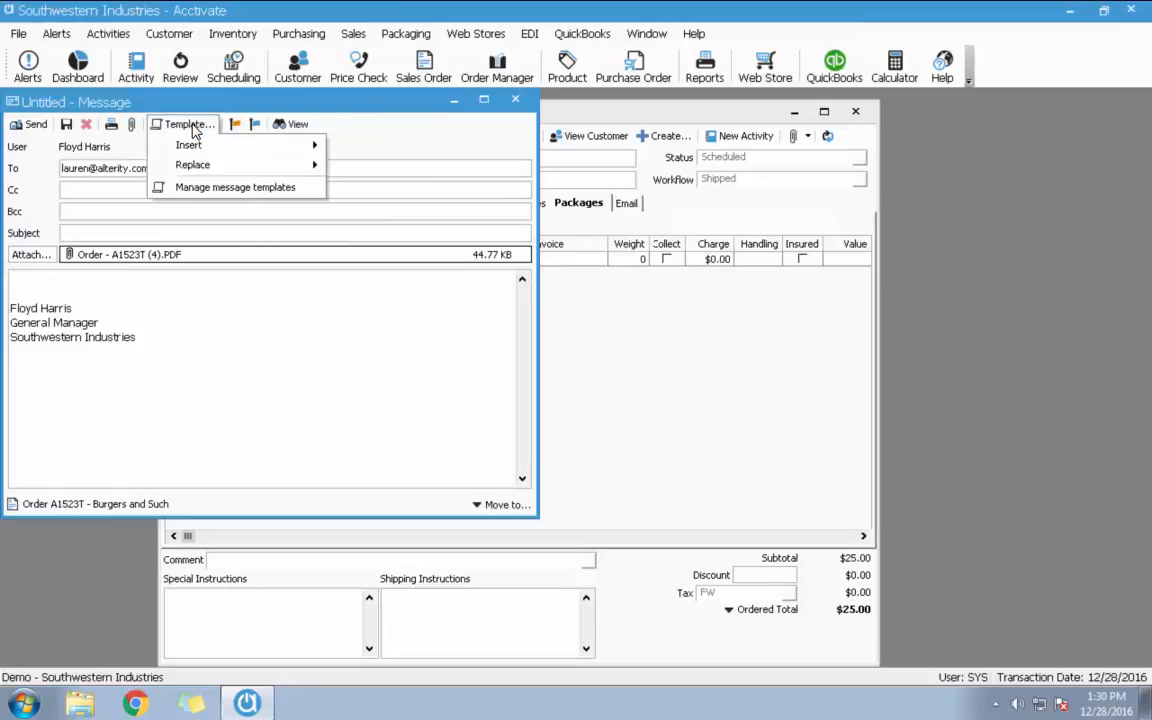
{"action": "mouse_move", "coordinate": [219, 151]}
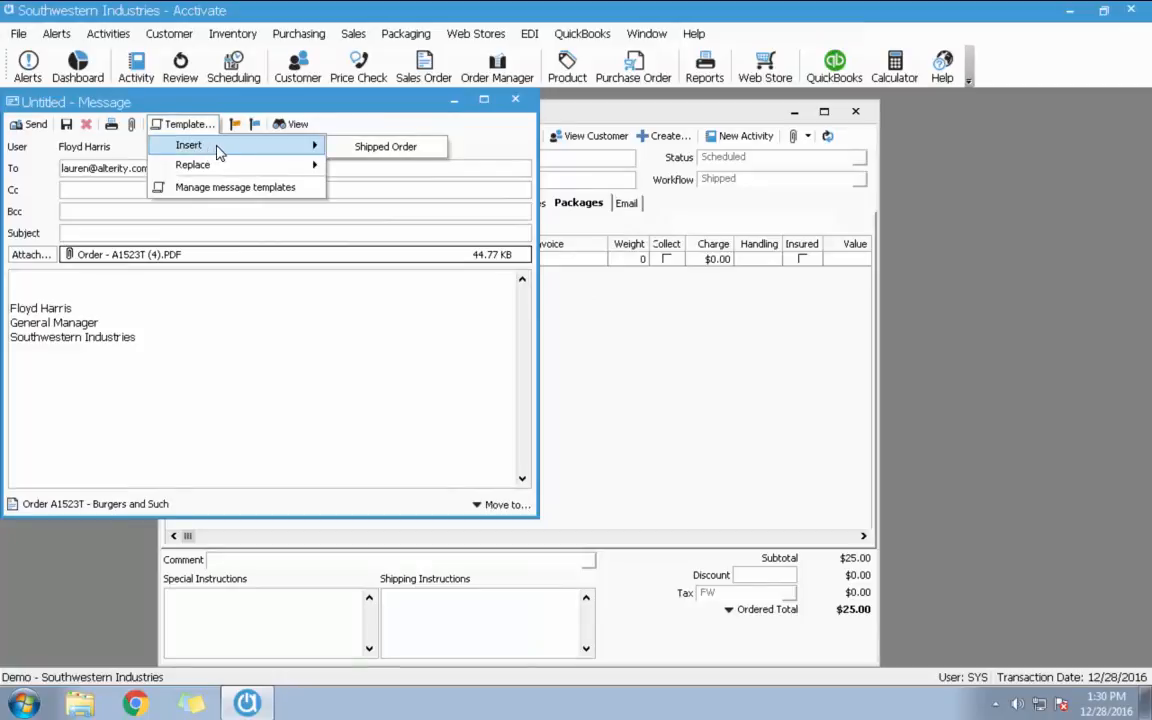
{"action": "left_click", "coordinate": [368, 150]}
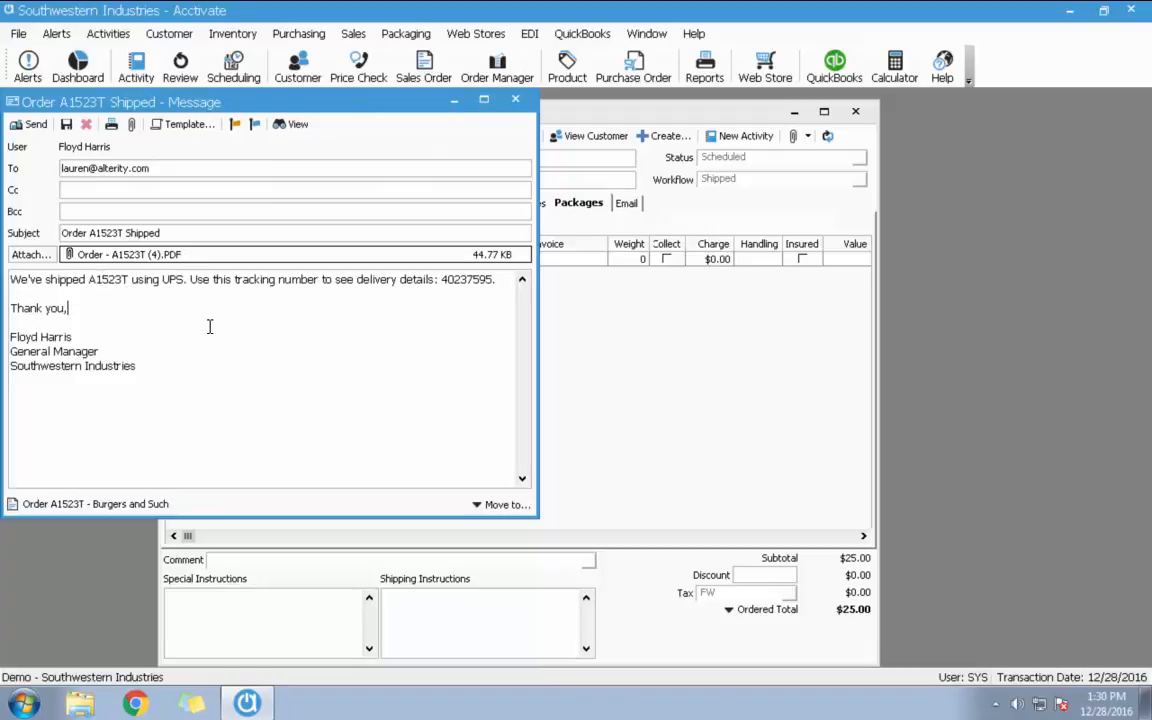
{"action": "double_click", "coordinate": [452, 279]}
{"action": "left_click", "coordinate": [506, 304]}
{"action": "left_click", "coordinate": [196, 133]}
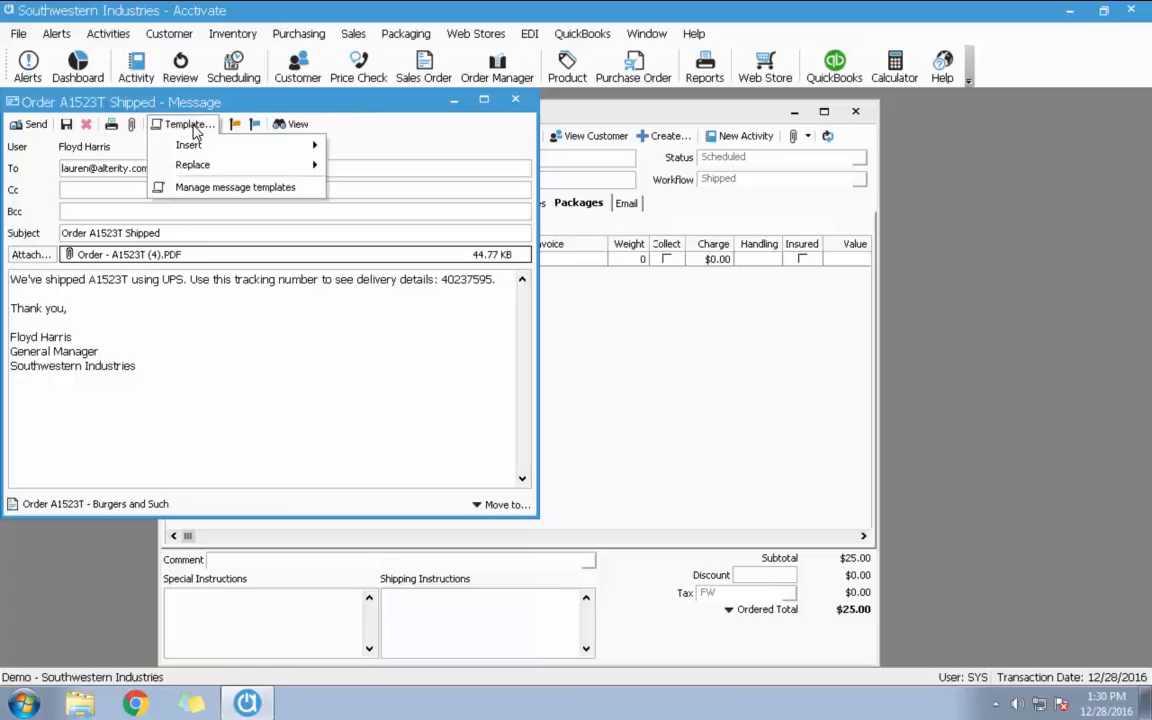
- Review the Shipped Order template's body and insertable data fields, then close Message Templates
{"action": "left_click", "coordinate": [265, 193]}
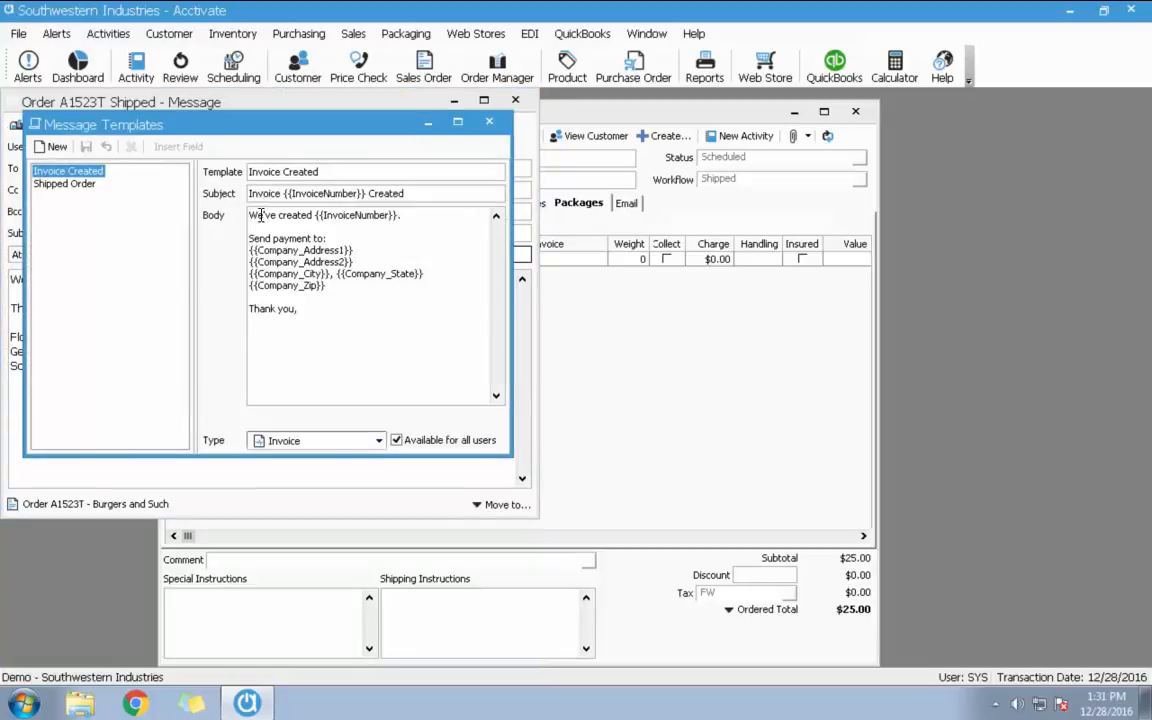
{"action": "left_click", "coordinate": [90, 184]}
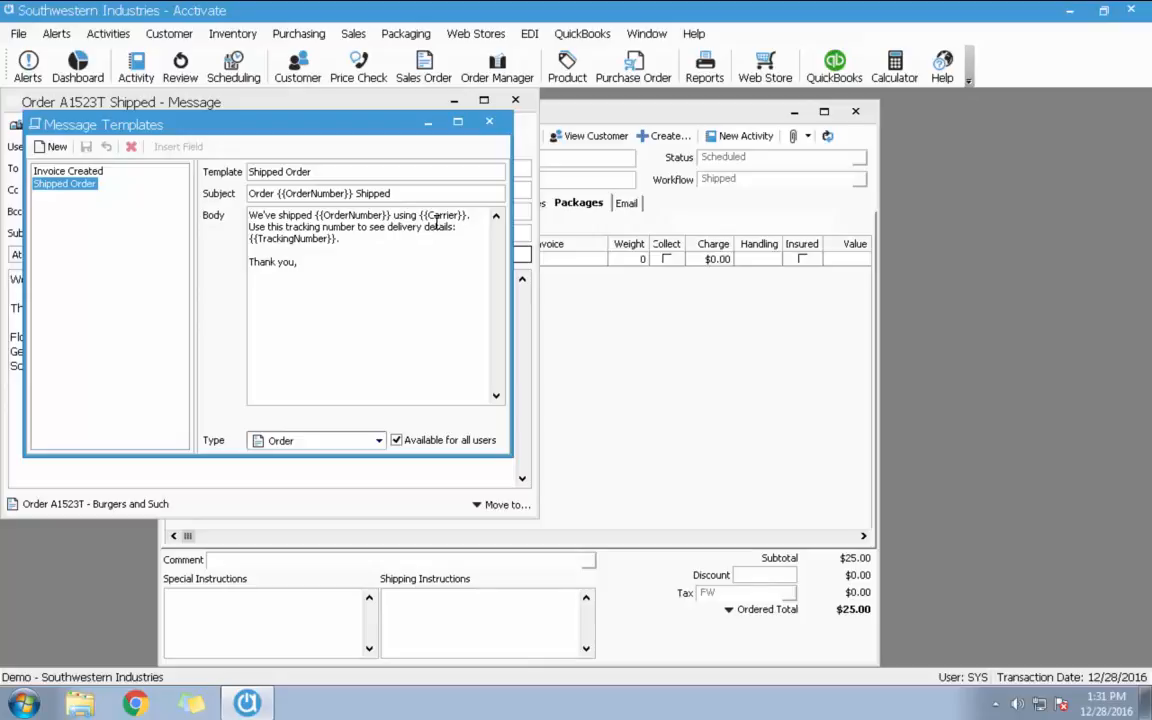
{"action": "left_click", "coordinate": [376, 240]}
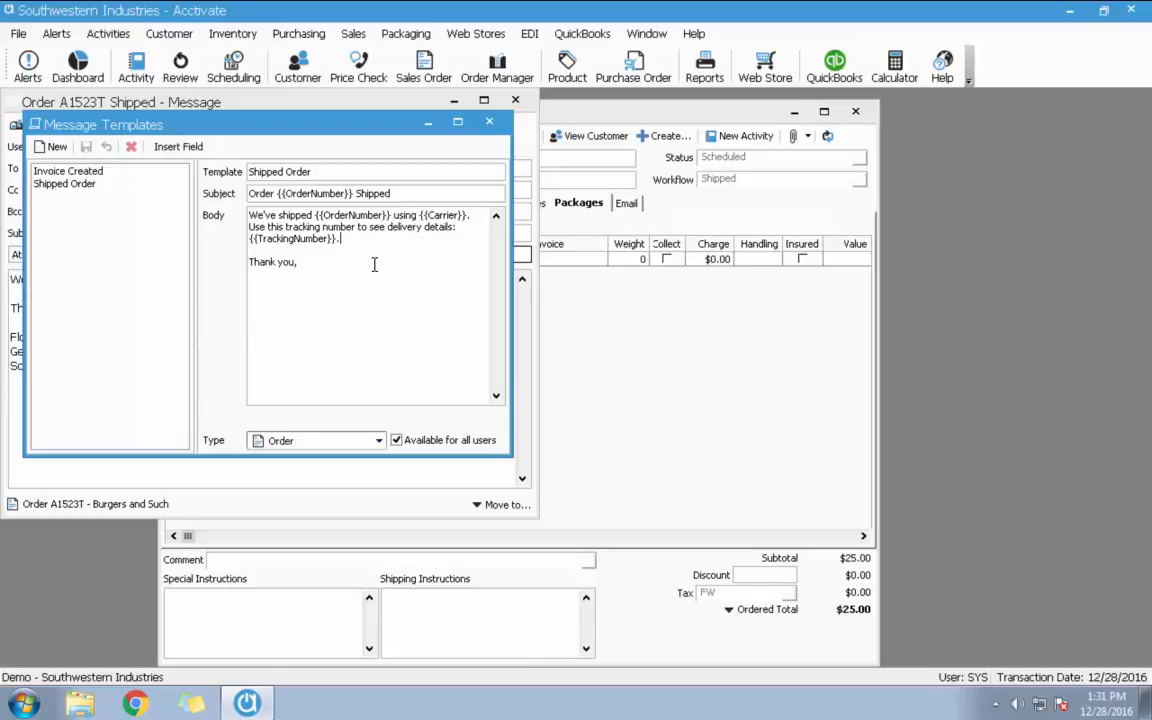
{"action": "left_click", "coordinate": [178, 146]}
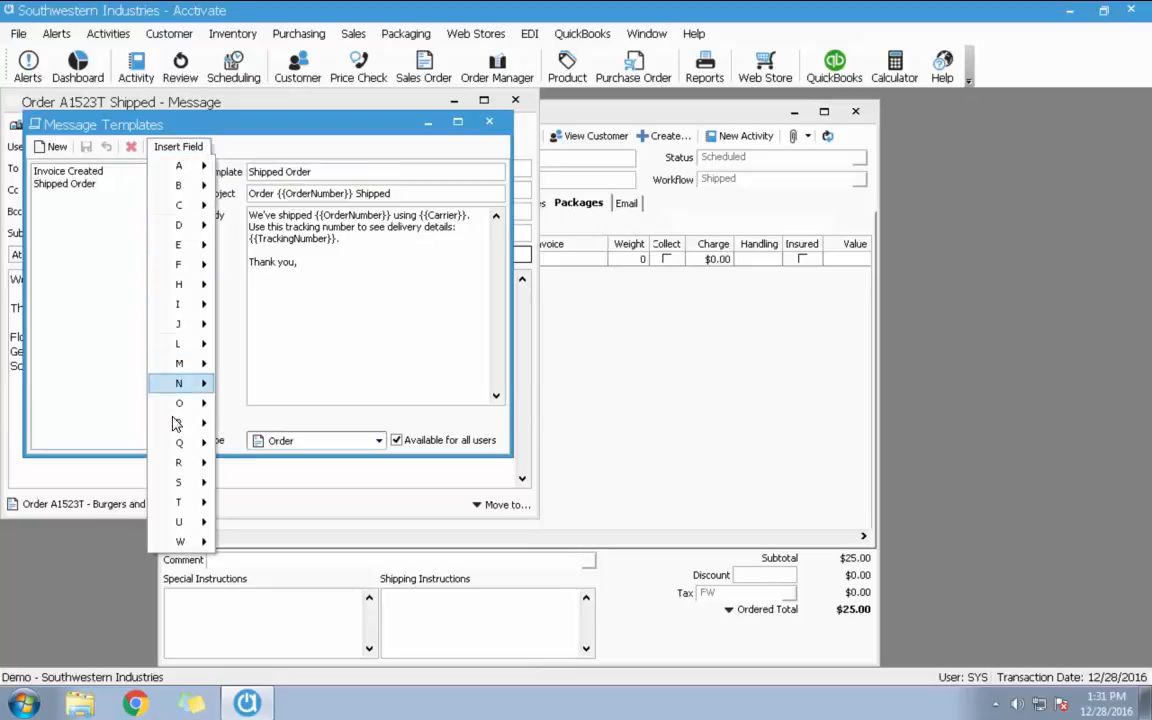
{"action": "mouse_move", "coordinate": [165, 503]}
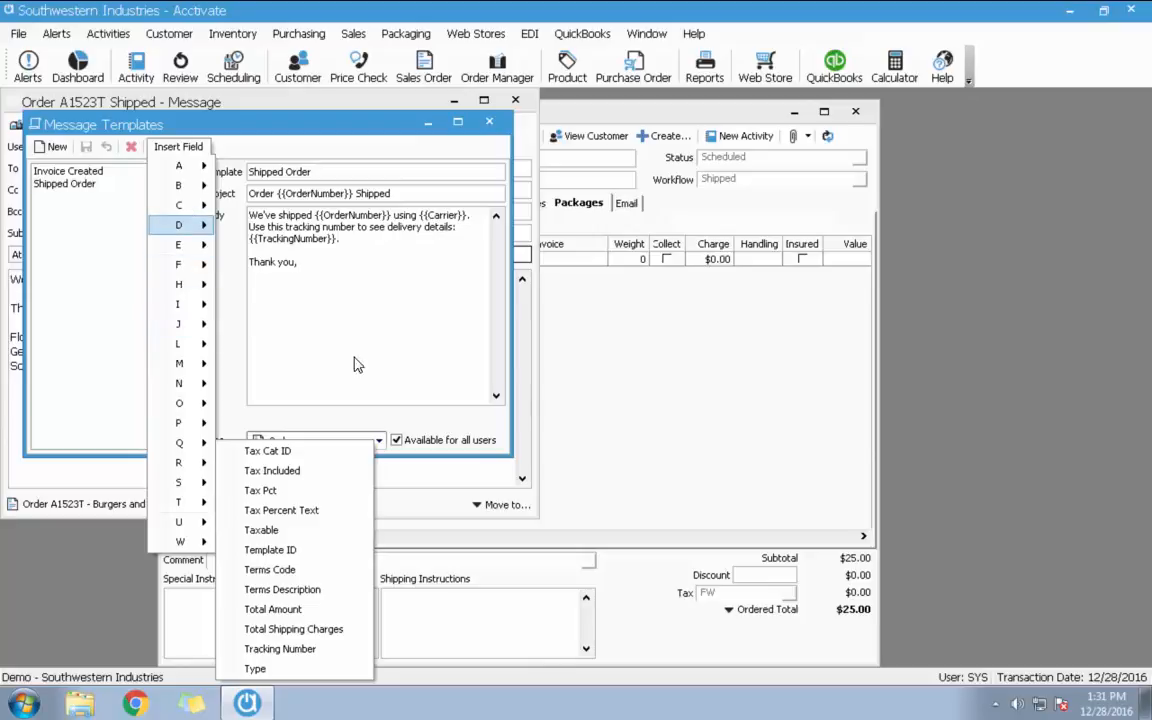
{"action": "left_click", "coordinate": [361, 250]}
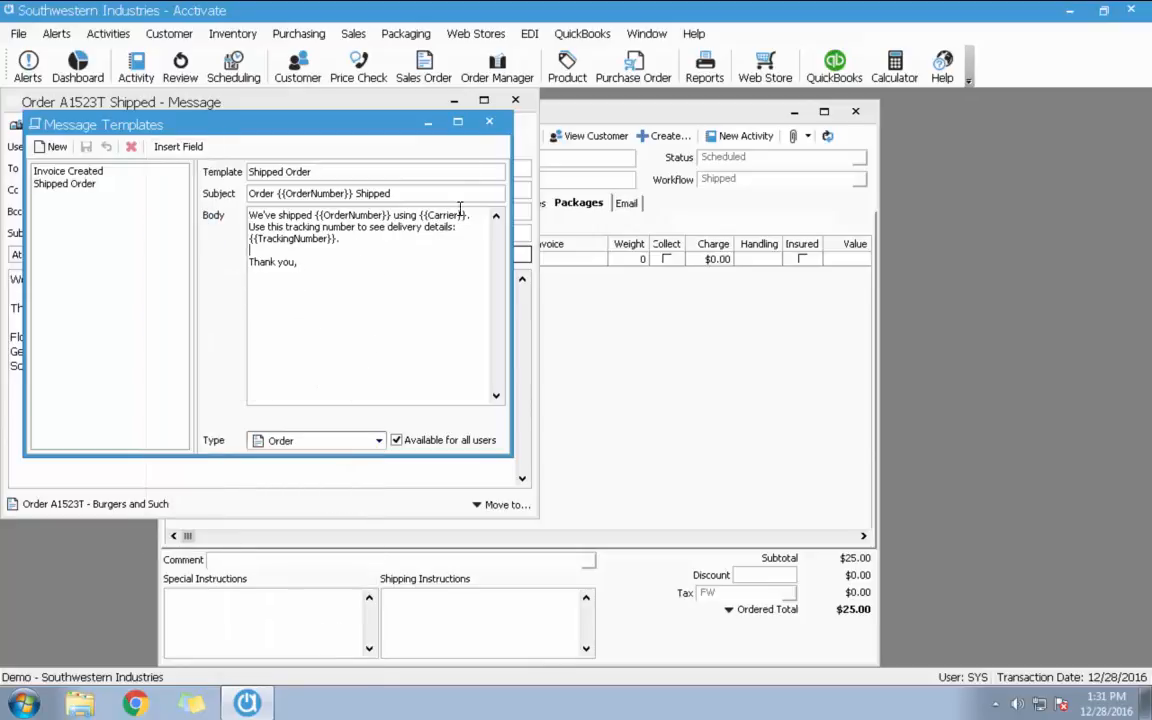
{"action": "left_click", "coordinate": [503, 124]}
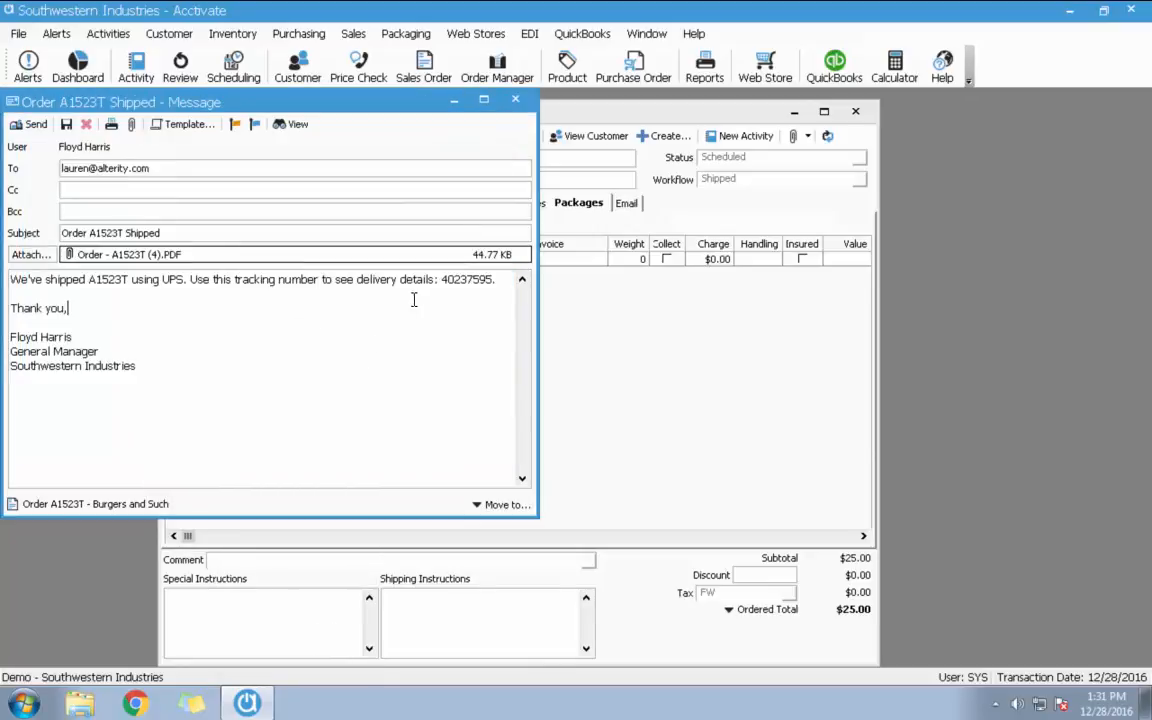
- Discard the A1523T shipment message, close the order, and open the Order Manager workflow statuses
{"action": "left_click", "coordinate": [515, 100]}
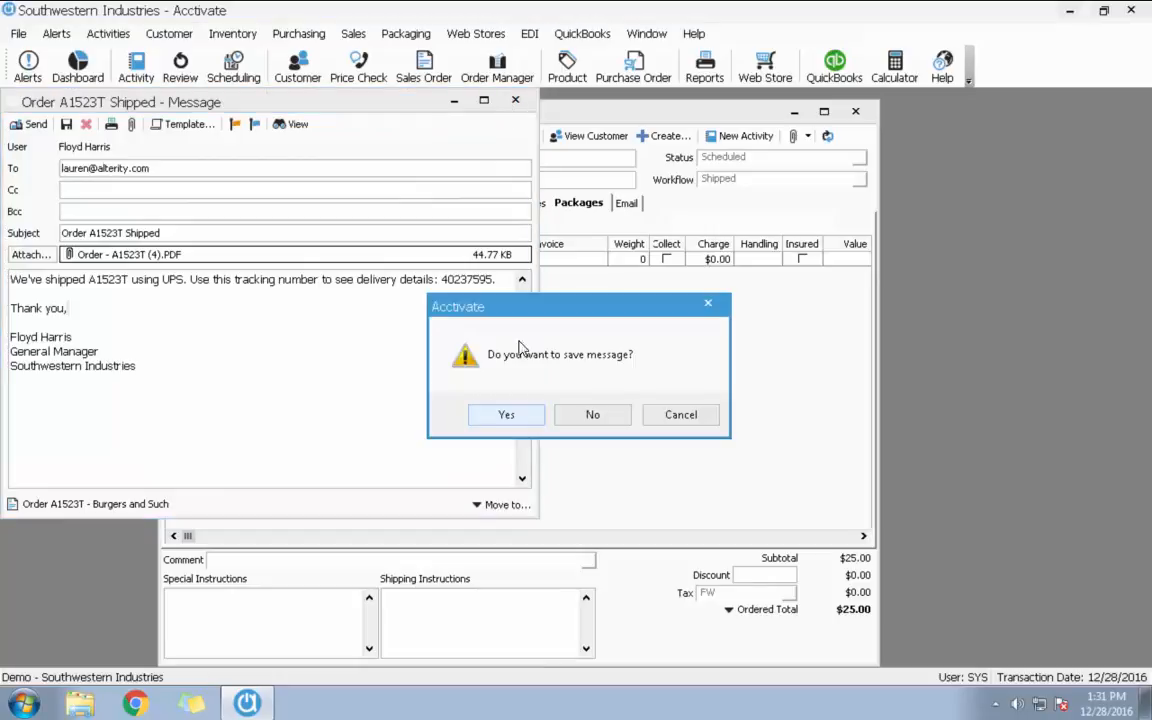
{"action": "left_click", "coordinate": [594, 415]}
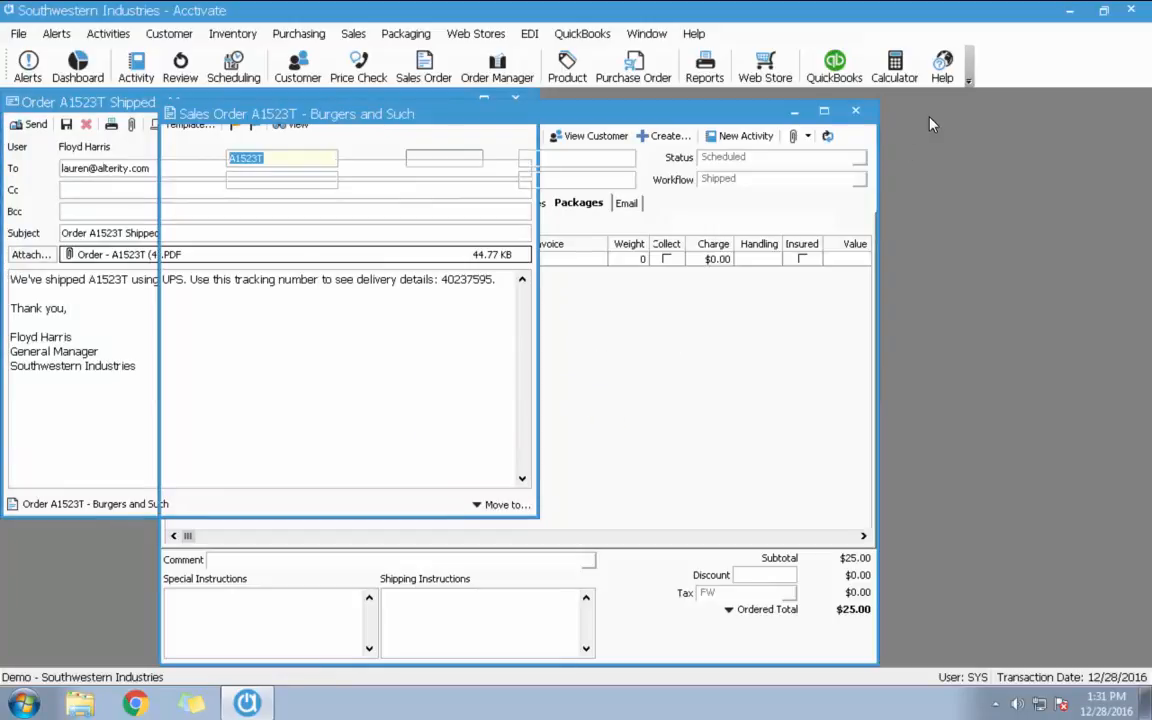
{"action": "left_click", "coordinate": [855, 112]}
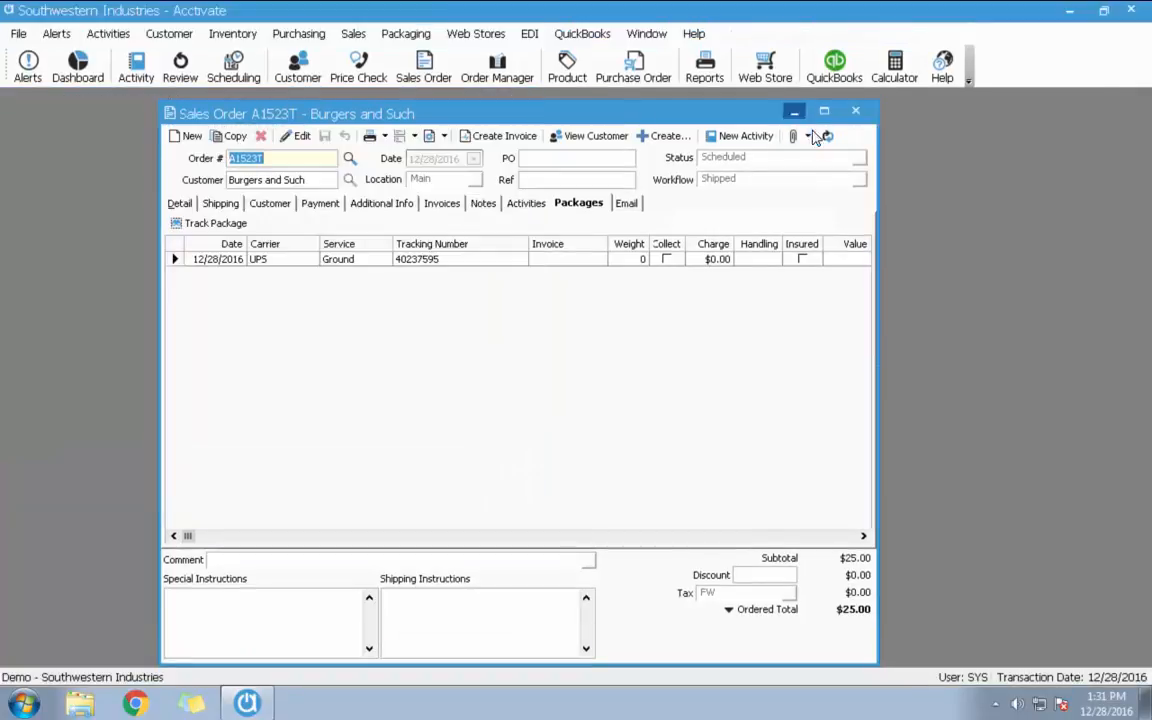
{"action": "left_click", "coordinate": [857, 112]}
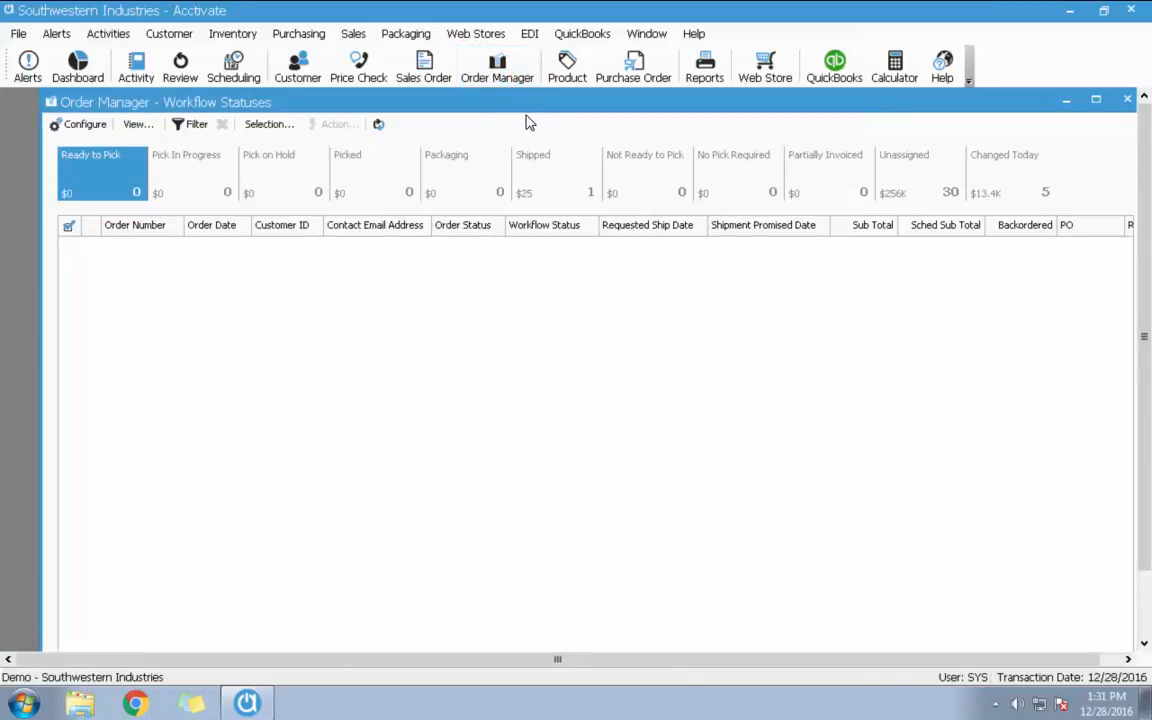
- Arrange the Order Manager window, list the 30 Unassigned orders, and sort them by Order Status
{"action": "left_click_drag", "start_coordinate": [43, 92], "coordinate": [56, 193]}
{"action": "left_click_drag", "start_coordinate": [419, 211], "coordinate": [405, 120]}
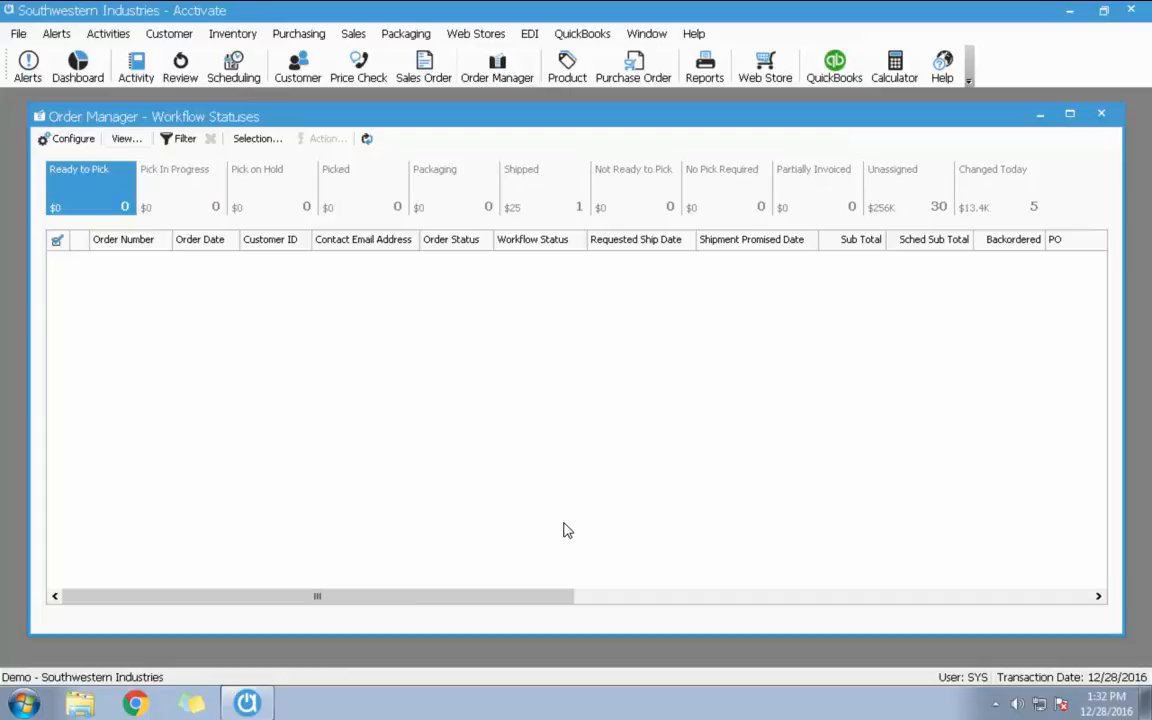
{"action": "left_click", "coordinate": [899, 192]}
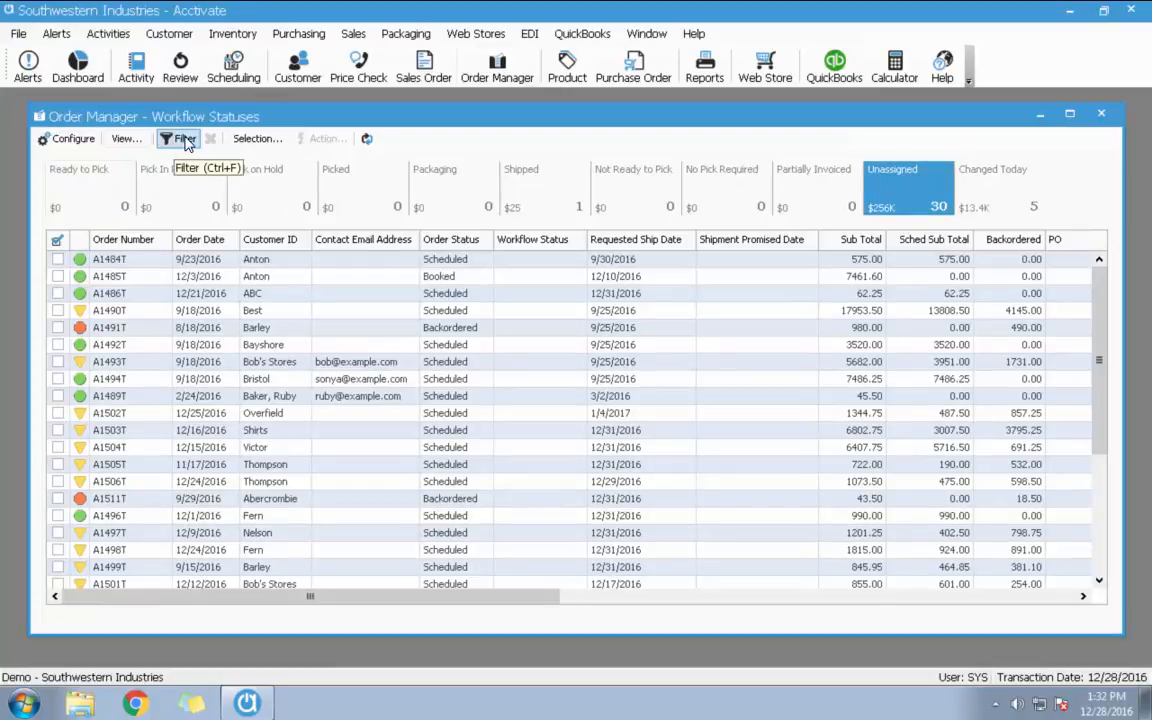
{"action": "left_click", "coordinate": [464, 247]}
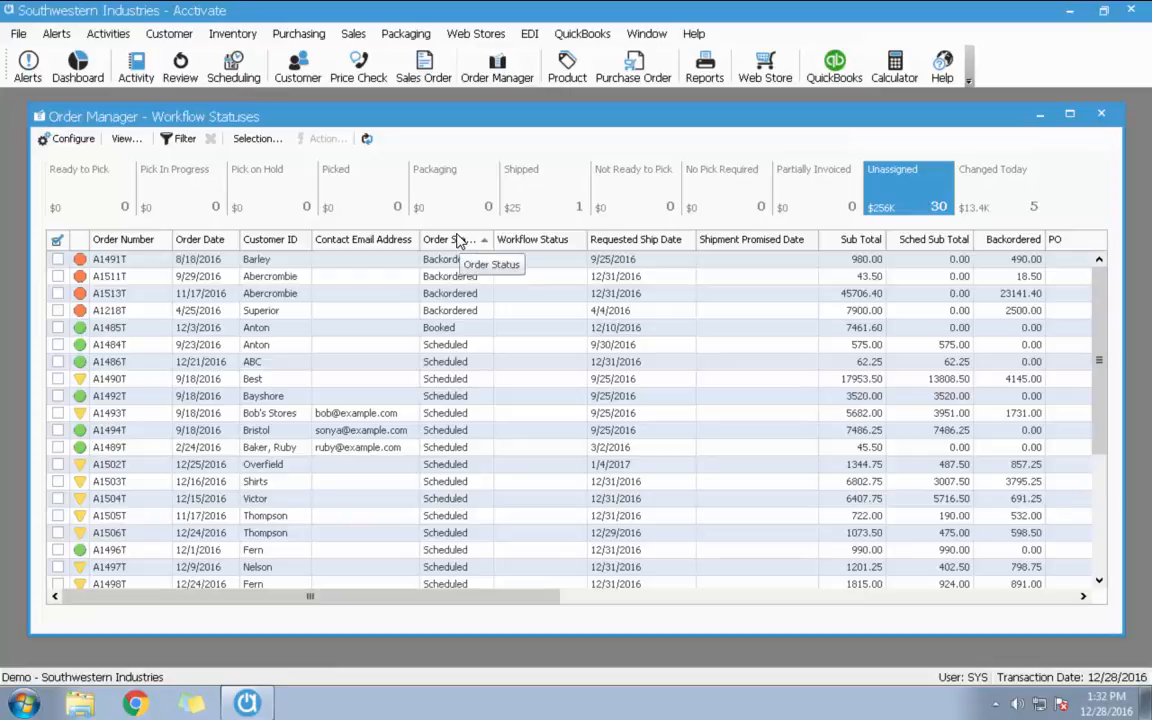
- Set backordered orders A1491T, A1511T, A1513T and A1218T to Partially Invoiced workflow status
{"action": "left_click", "coordinate": [58, 259]}
{"action": "left_click", "coordinate": [58, 276]}
{"action": "left_click", "coordinate": [58, 293]}
{"action": "left_click", "coordinate": [58, 310]}
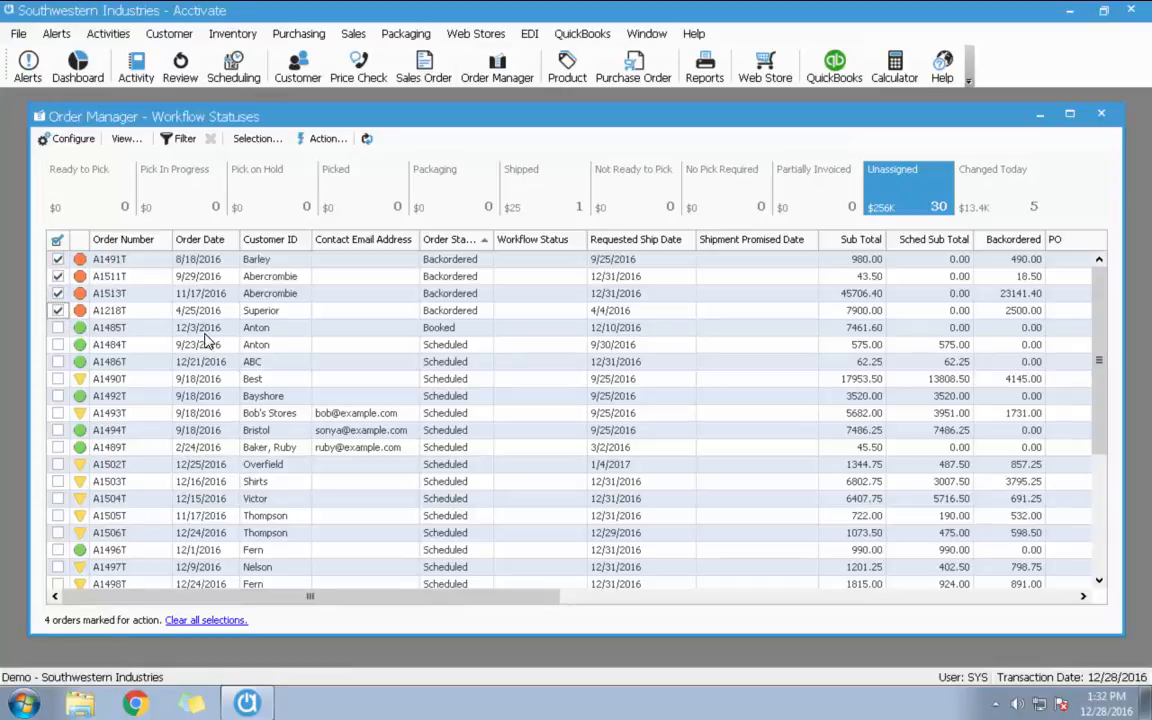
{"action": "left_click", "coordinate": [320, 140]}
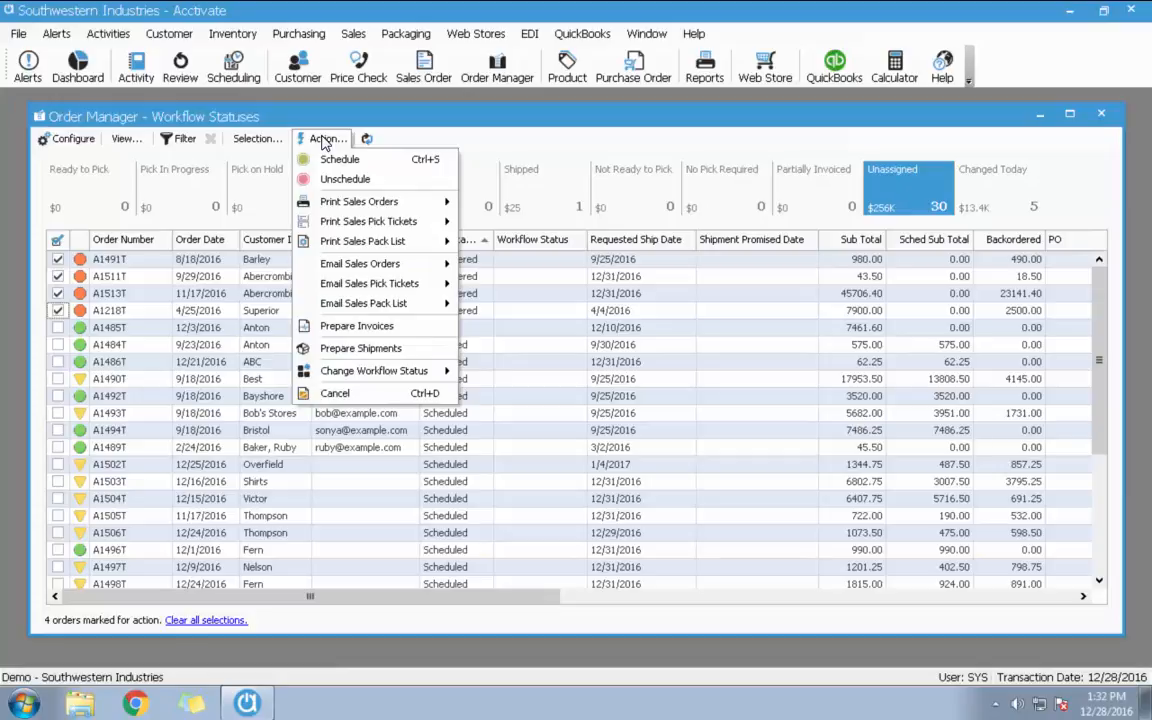
{"action": "mouse_move", "coordinate": [405, 380]}
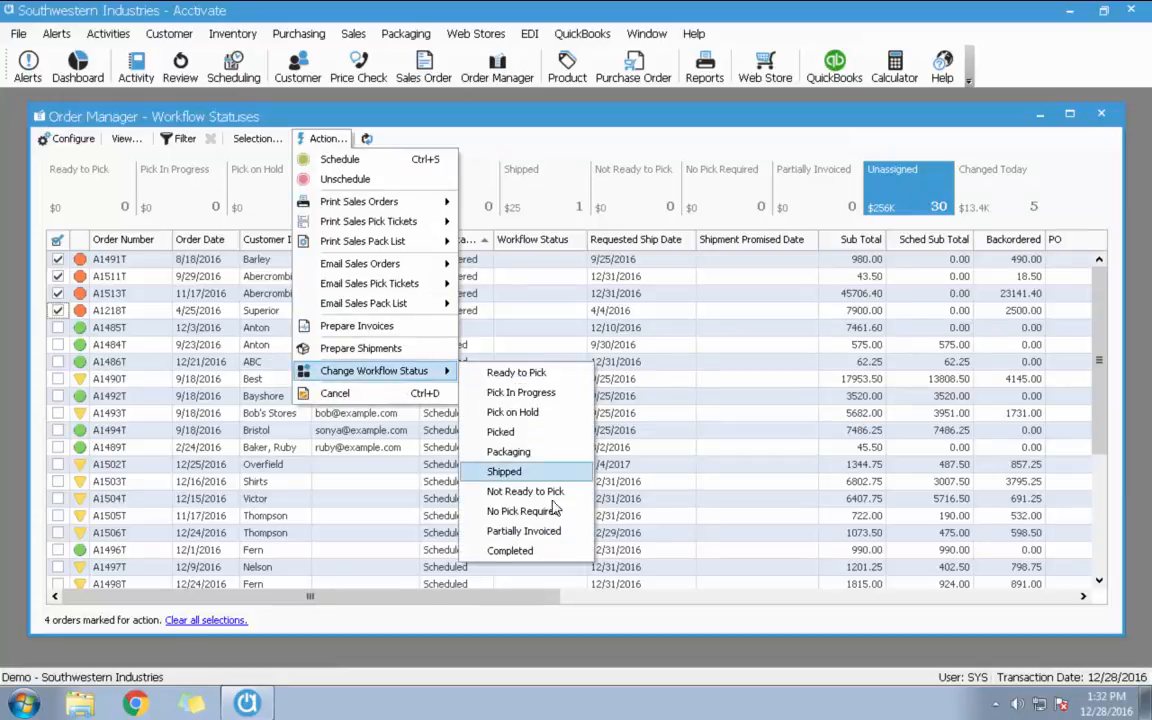
{"action": "left_click", "coordinate": [555, 531]}
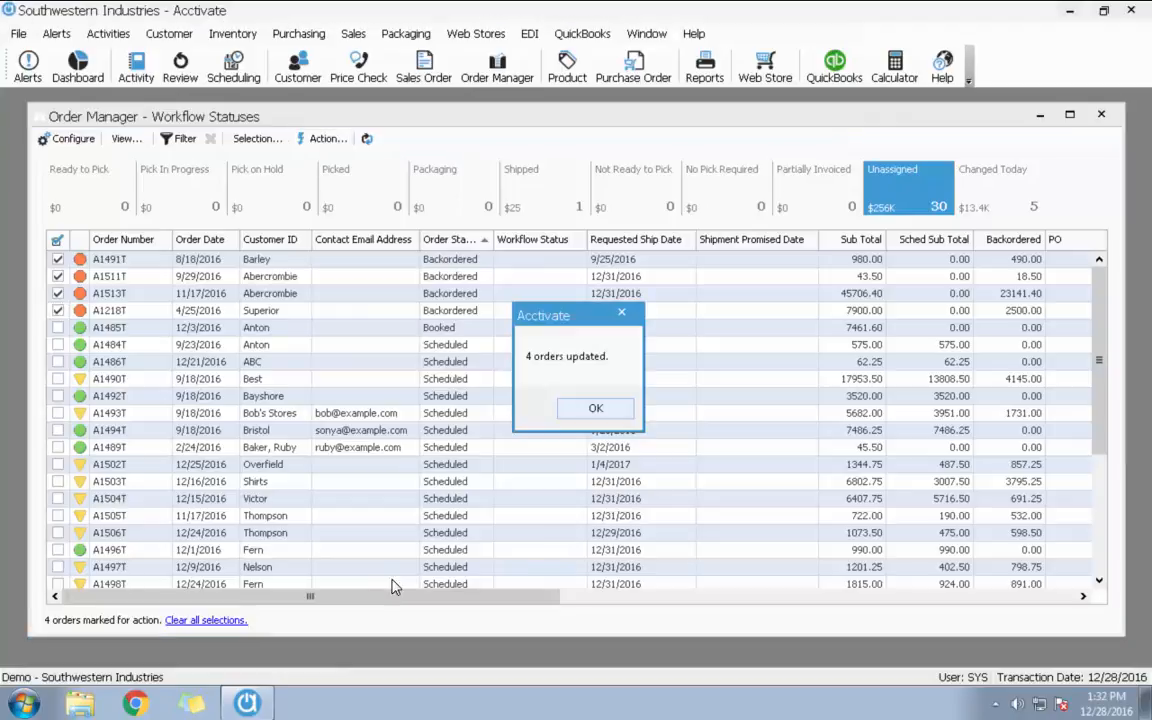
{"action": "left_click", "coordinate": [596, 411]}
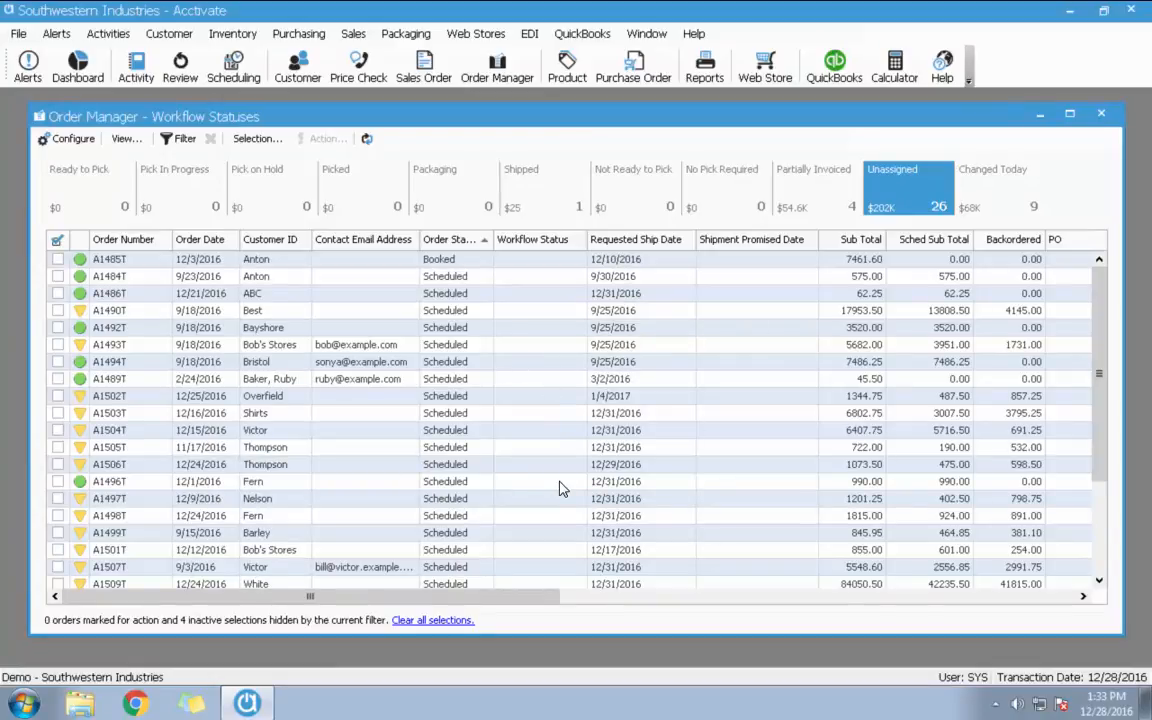
- List the four Partially Invoiced orders totalling $54.6K and clear all action selections
{"action": "left_click", "coordinate": [812, 193]}
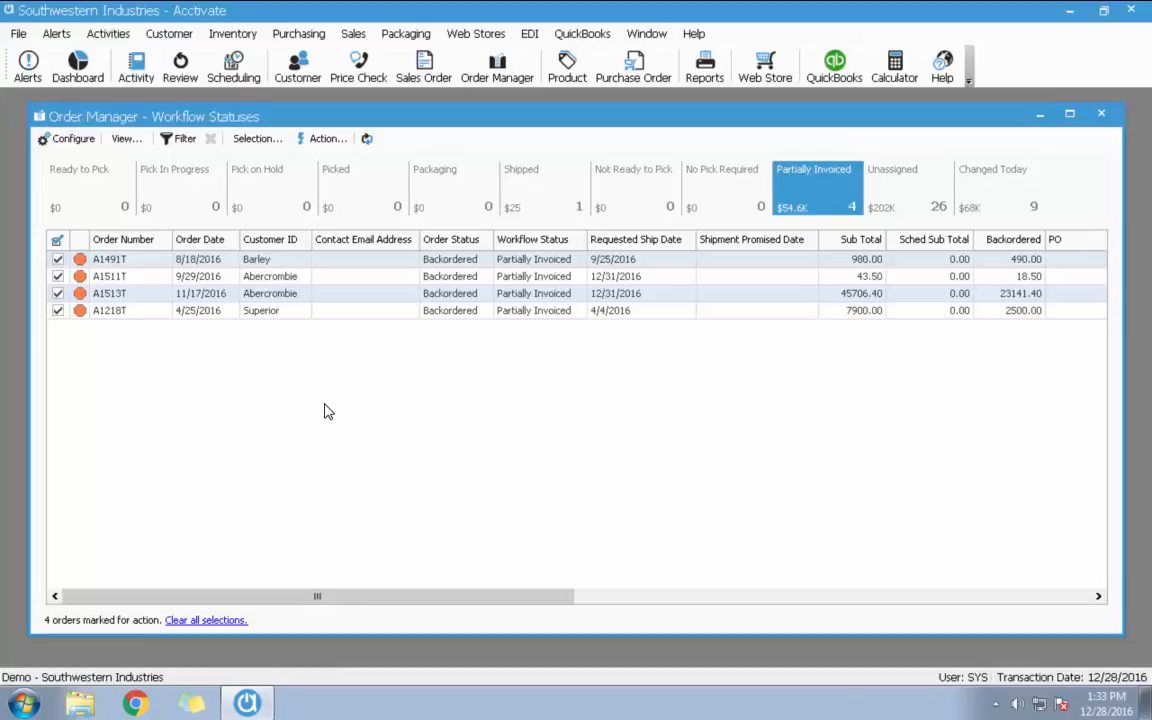
{"action": "left_click", "coordinate": [318, 139]}
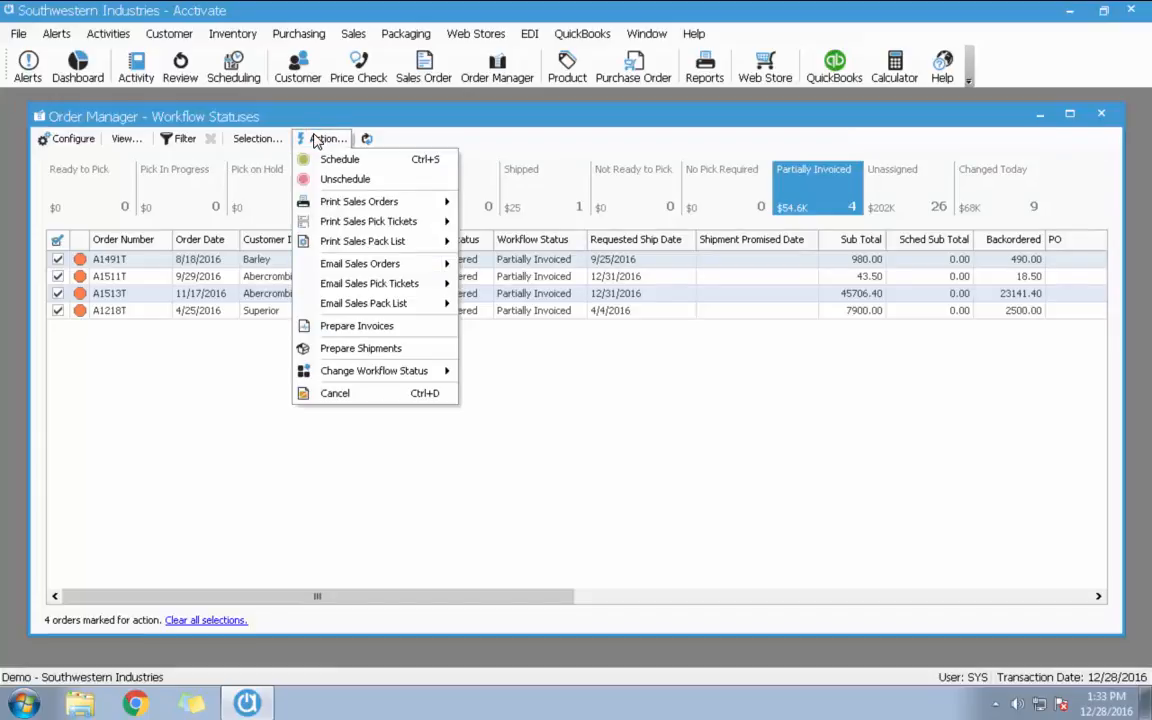
{"action": "mouse_move", "coordinate": [358, 208]}
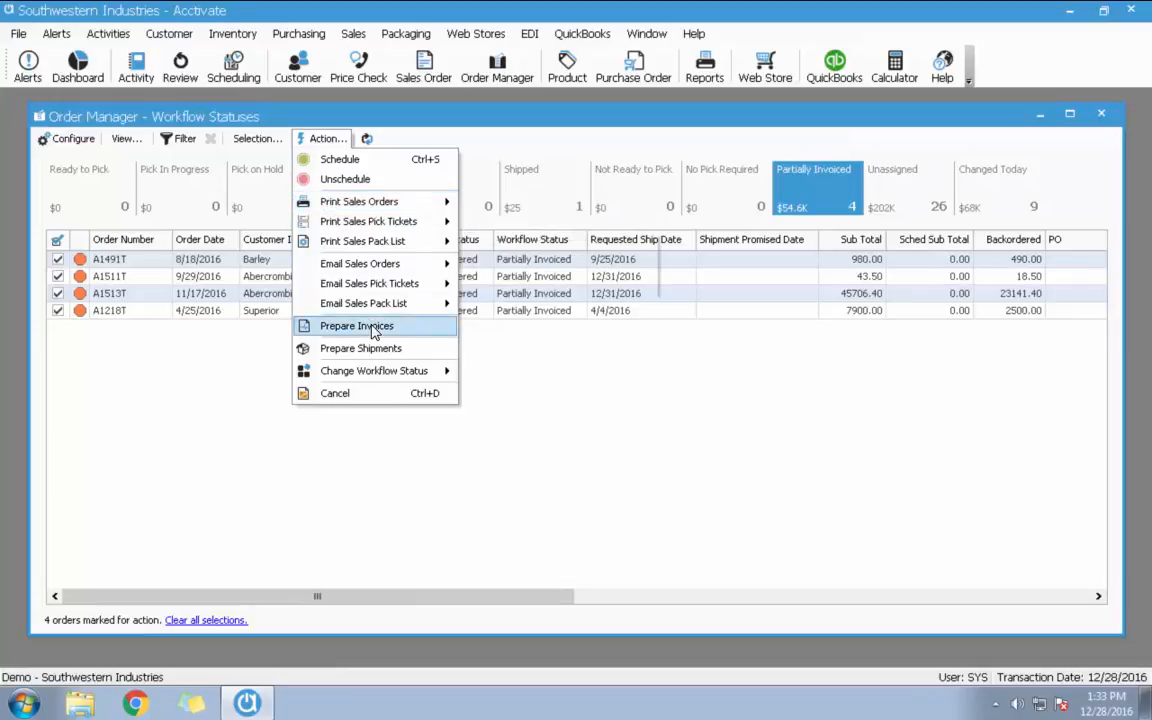
{"action": "left_click", "coordinate": [378, 530]}
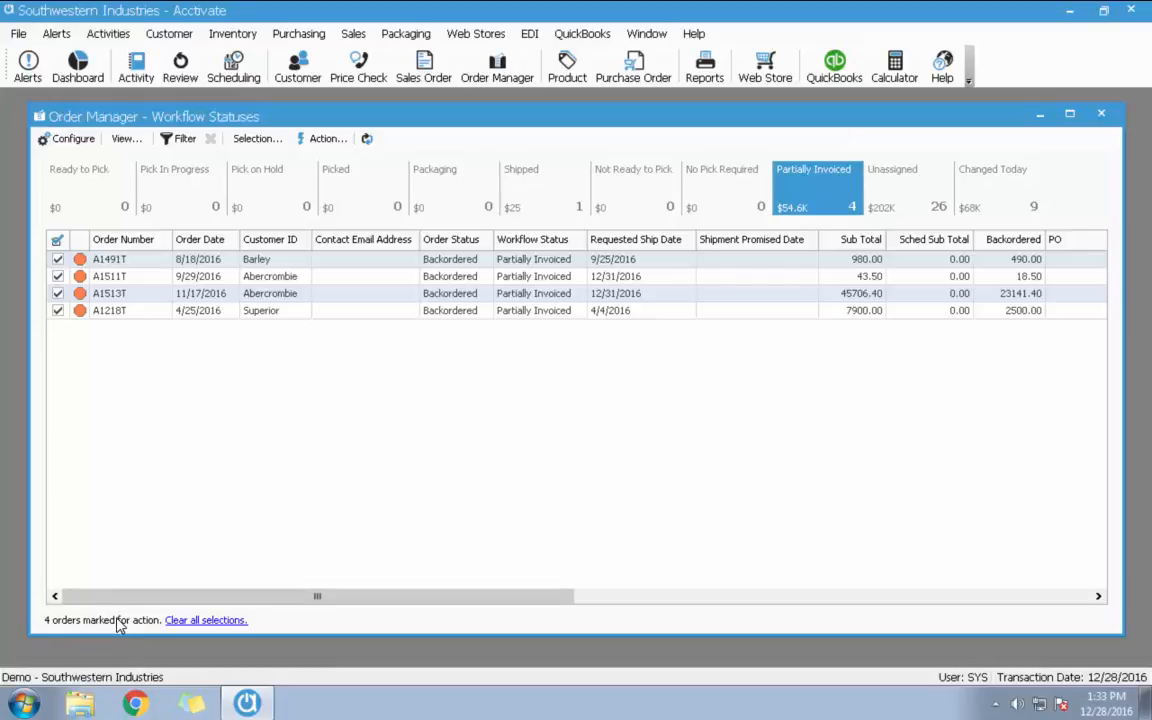
{"action": "left_click", "coordinate": [238, 621]}
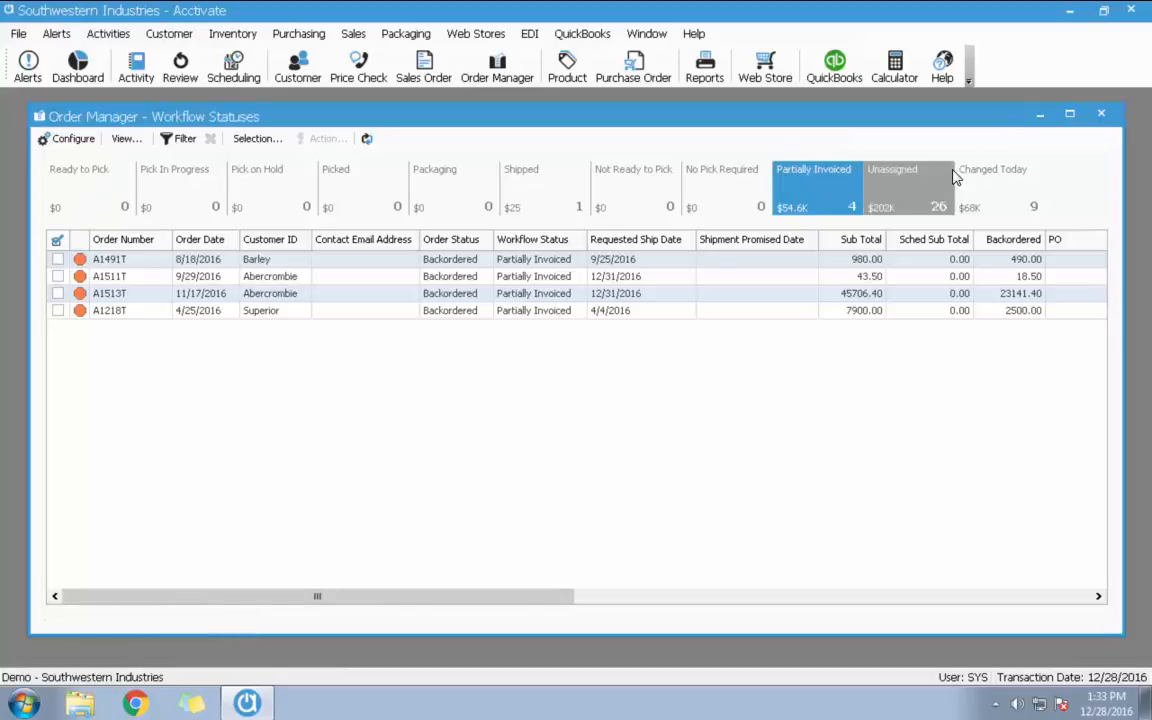
- Show the Unassigned orders and sort Contact Email Address descending so emailed orders come first
{"action": "left_click", "coordinate": [922, 201]}
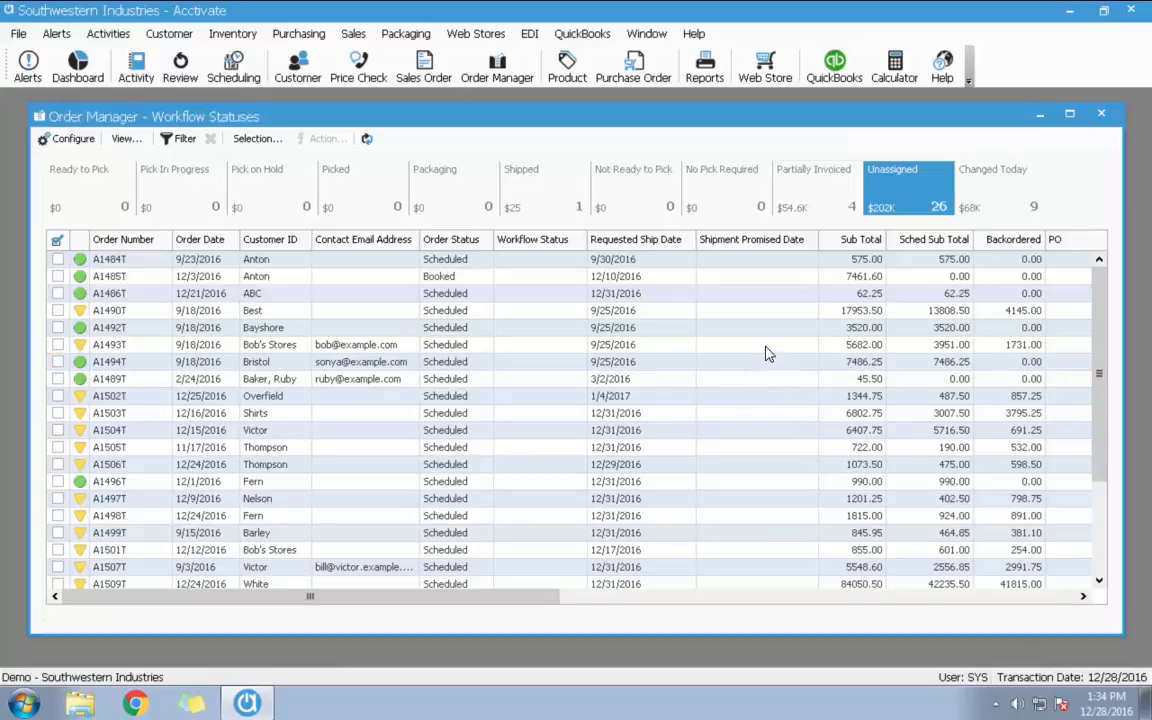
{"action": "left_click", "coordinate": [816, 186]}
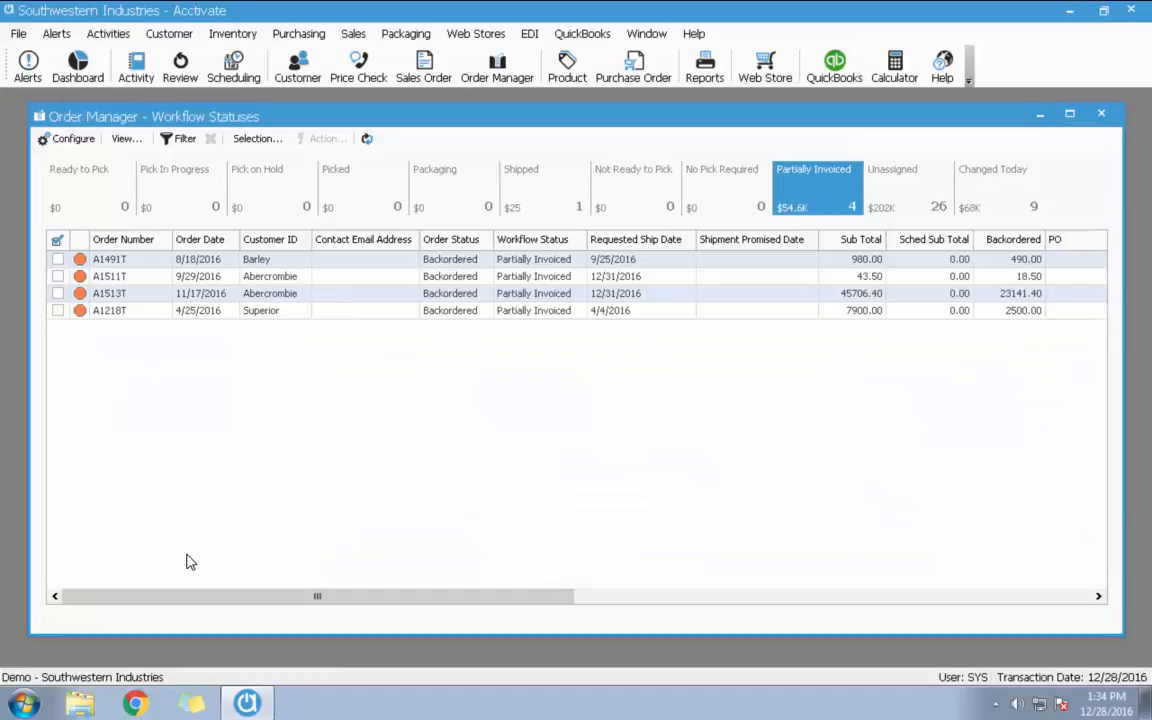
{"action": "left_click", "coordinate": [875, 185]}
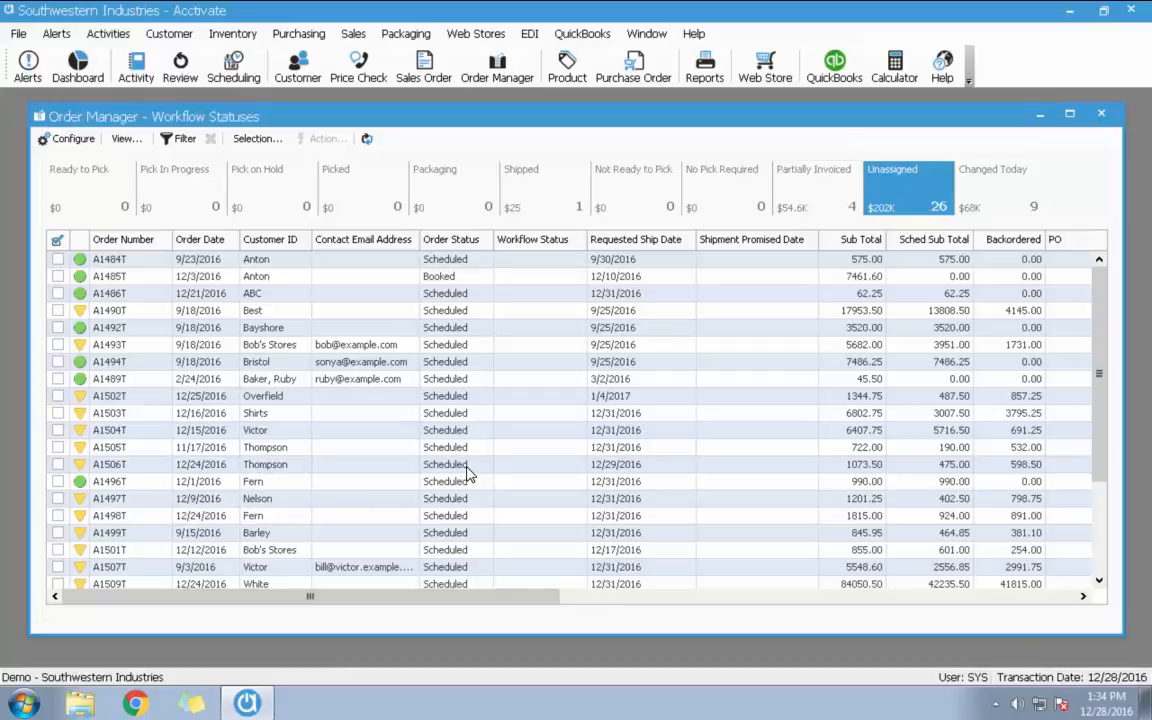
{"action": "left_click", "coordinate": [365, 240]}
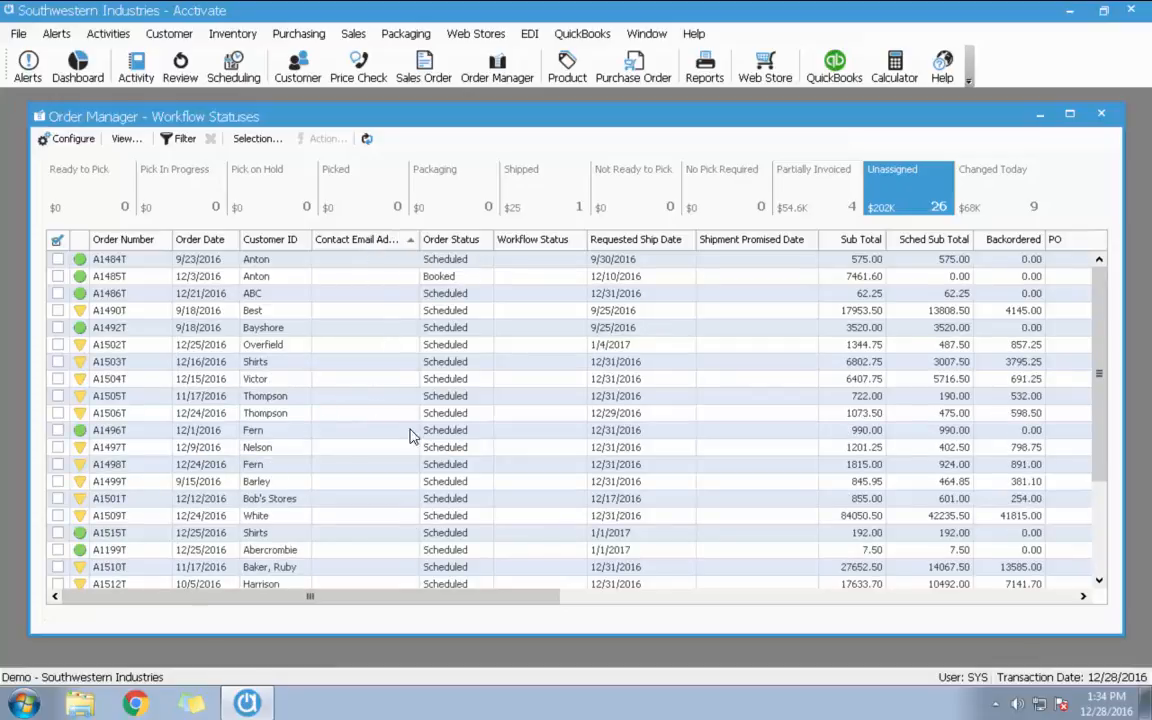
{"action": "left_click", "coordinate": [340, 239]}
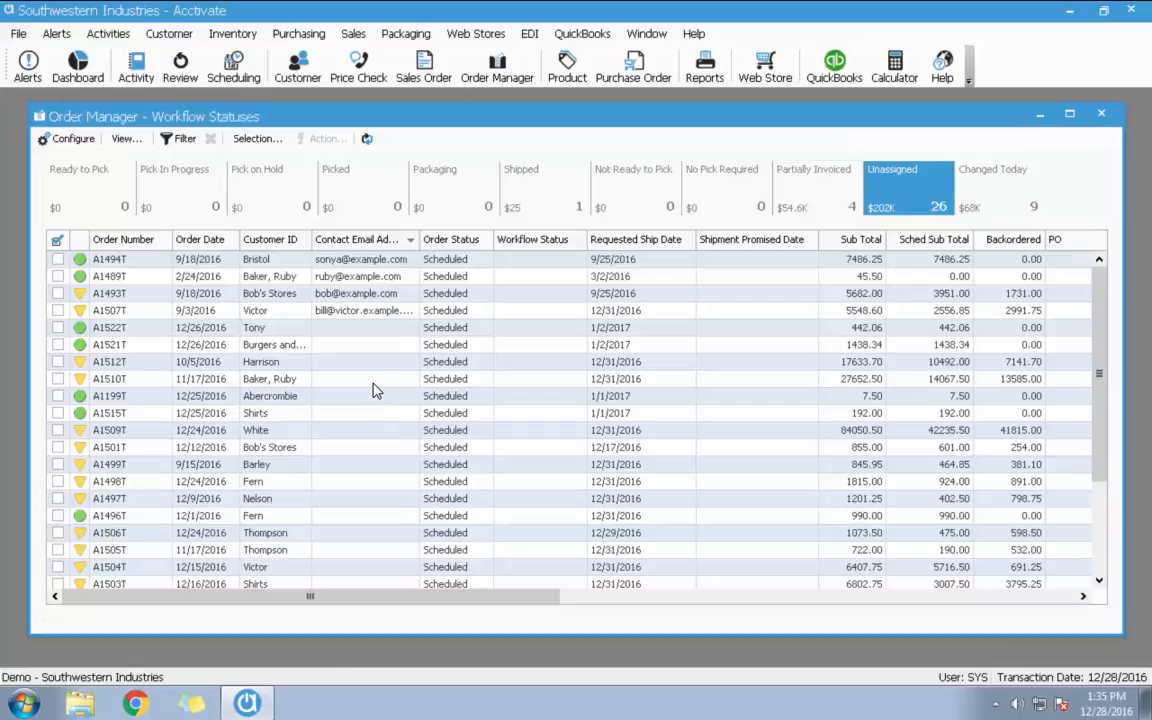
- Mark the four unassigned orders that have contact emails and start Prepare Invoices for them
{"action": "left_click", "coordinate": [57, 259]}
{"action": "left_click", "coordinate": [57, 276]}
{"action": "left_click", "coordinate": [57, 293]}
{"action": "left_click", "coordinate": [59, 311]}
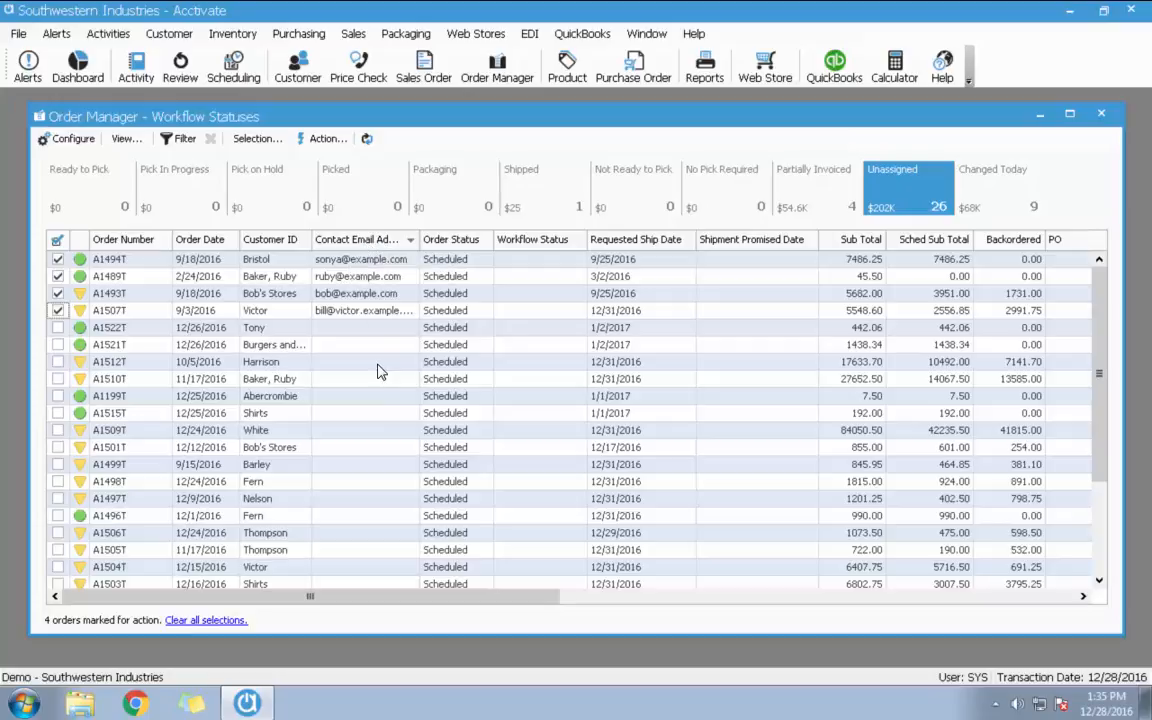
{"action": "left_click", "coordinate": [323, 142]}
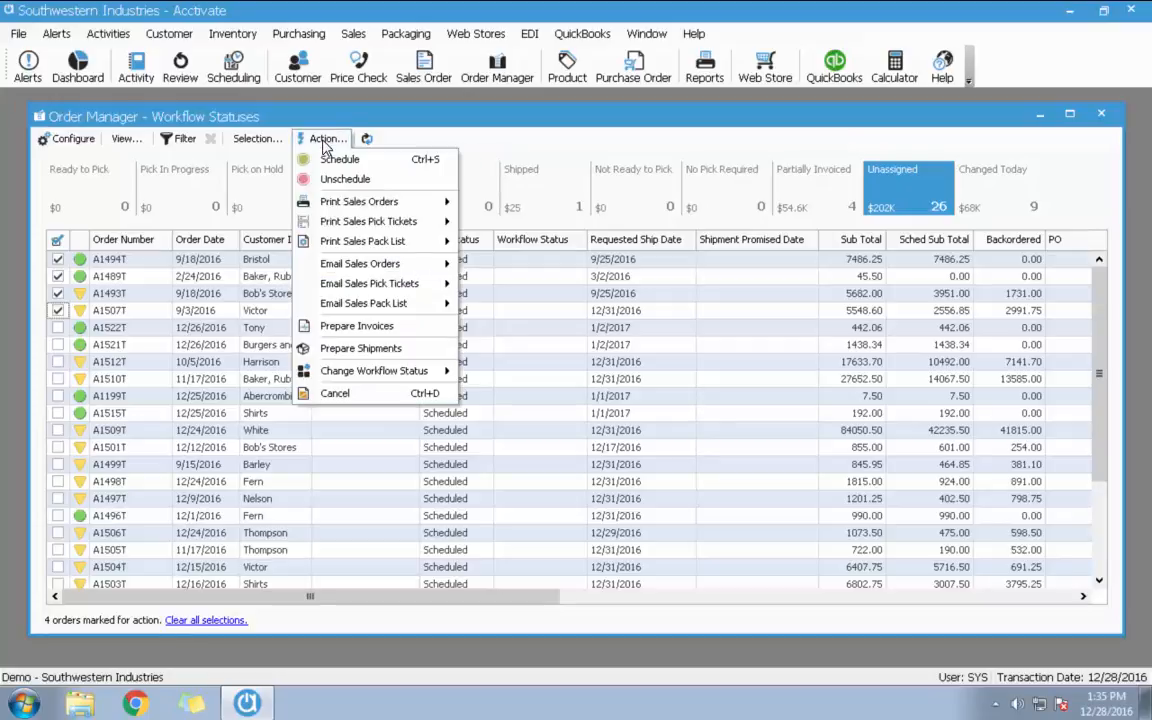
{"action": "left_click", "coordinate": [383, 327]}
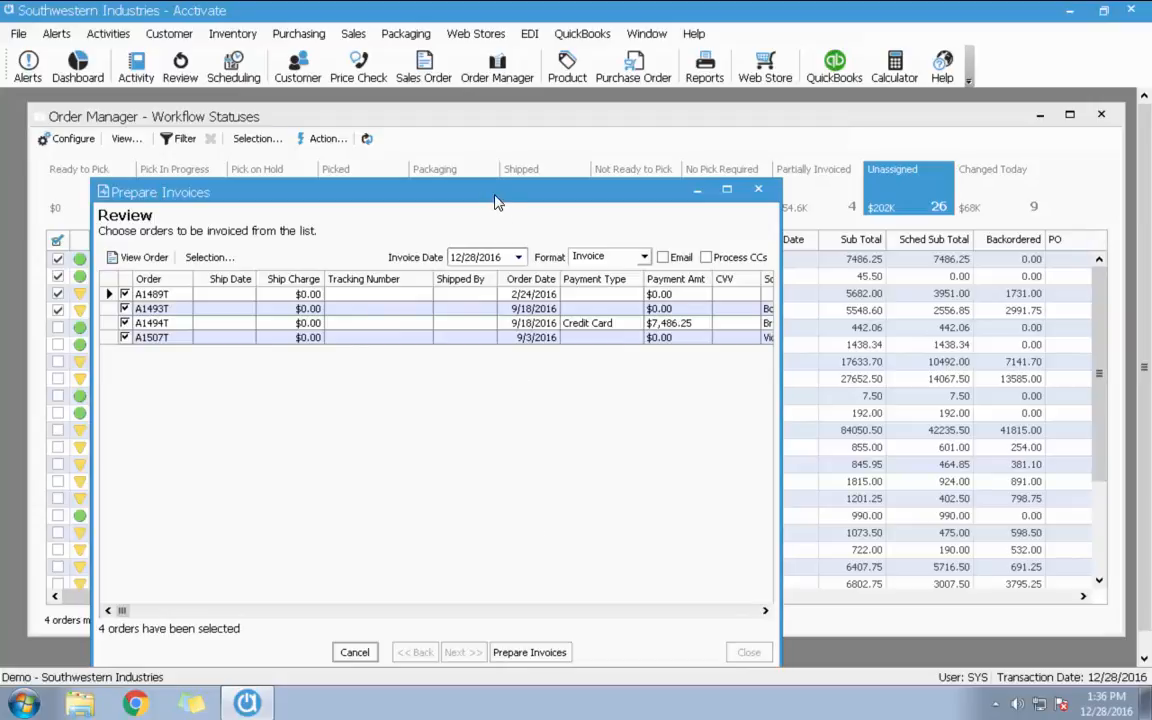
- Set the invoice date to 12/28/2016 and keep Invoice as the format
{"action": "left_click_drag", "start_coordinate": [496, 201], "coordinate": [498, 137]}
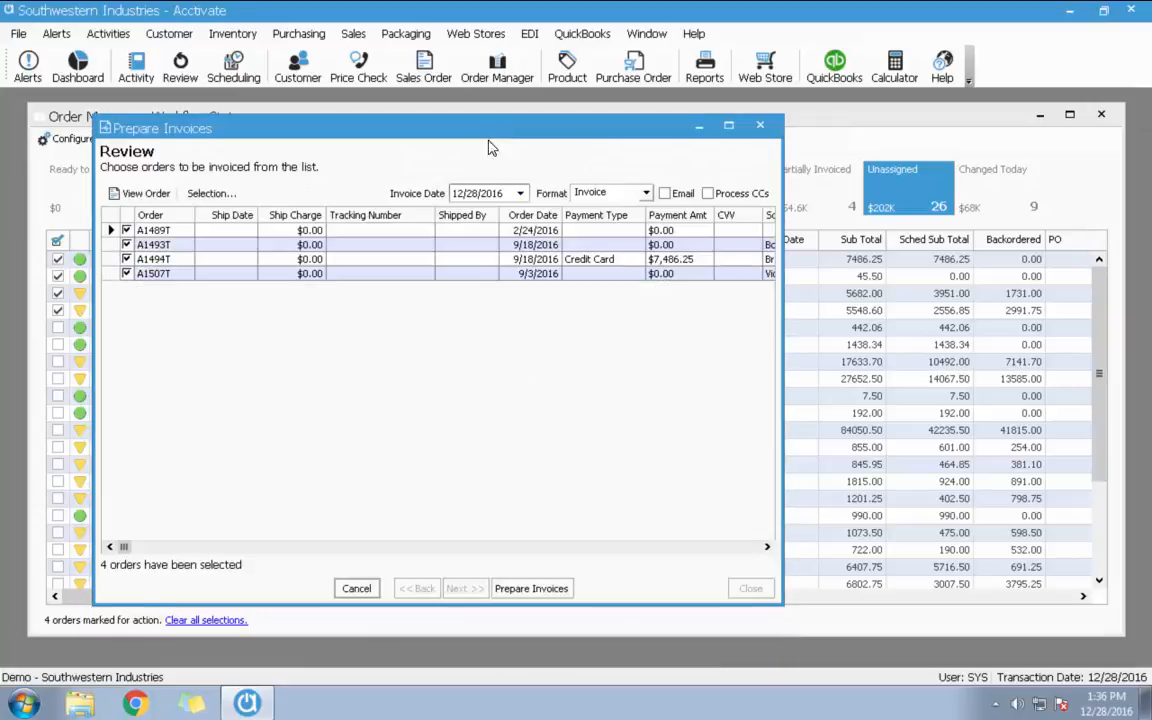
{"action": "left_click", "coordinate": [522, 193]}
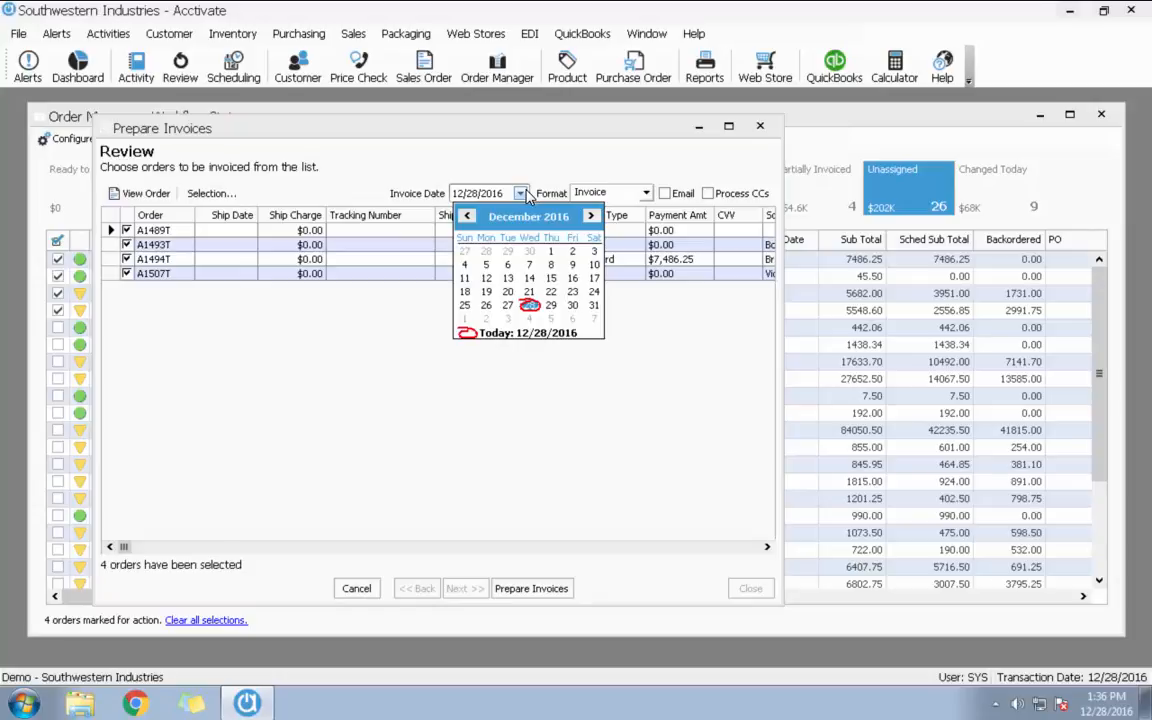
{"action": "left_click", "coordinate": [527, 197]}
{"action": "left_click", "coordinate": [646, 193]}
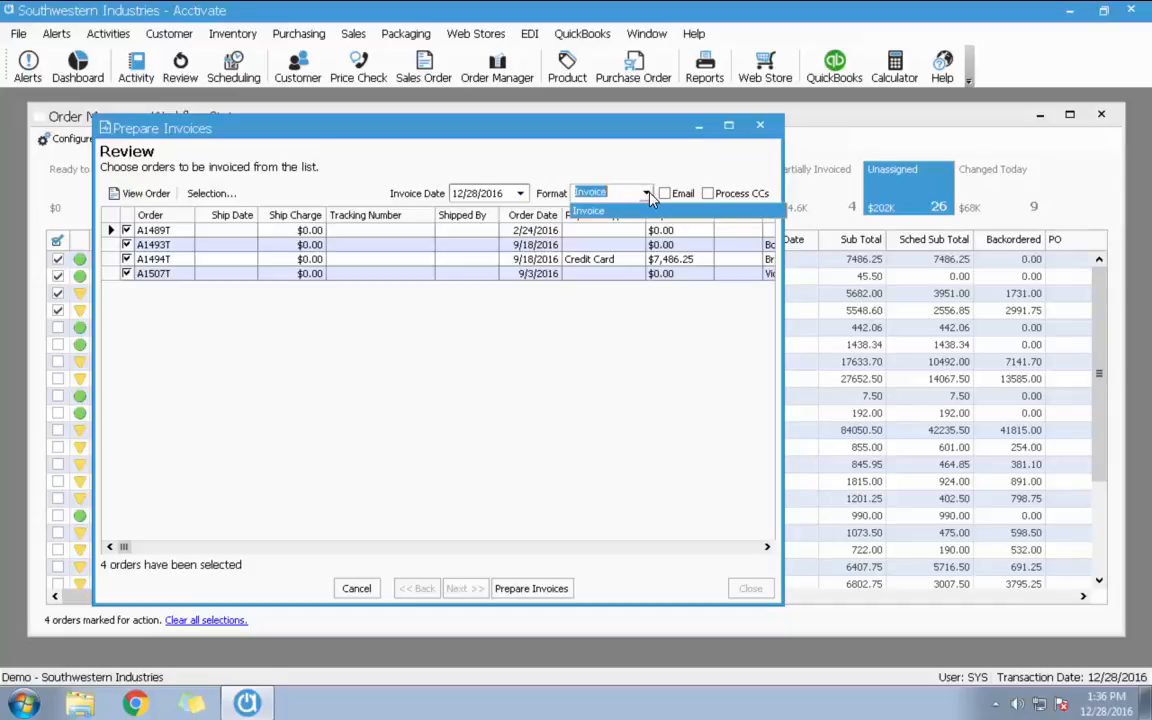
{"action": "left_click", "coordinate": [589, 211]}
{"action": "left_click", "coordinate": [110, 230]}
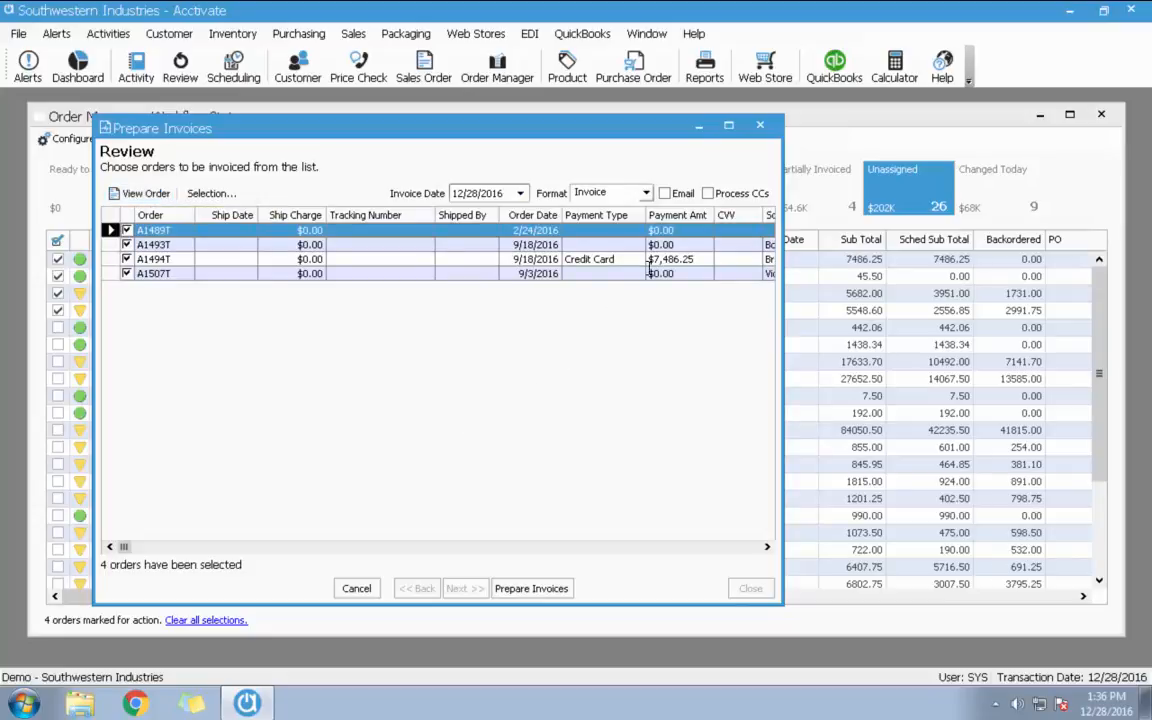
- Turn on Email for the prepared invoices and leave Process CCs unticked
{"action": "left_click", "coordinate": [666, 194]}
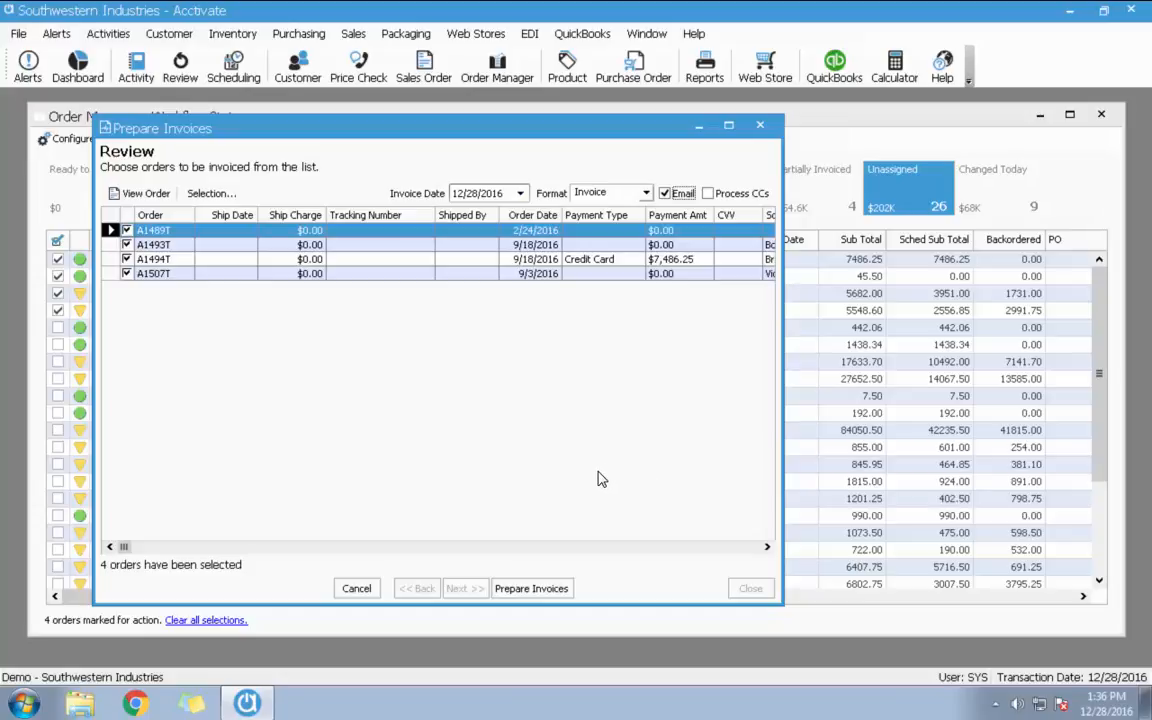
{"action": "left_click", "coordinate": [708, 193]}
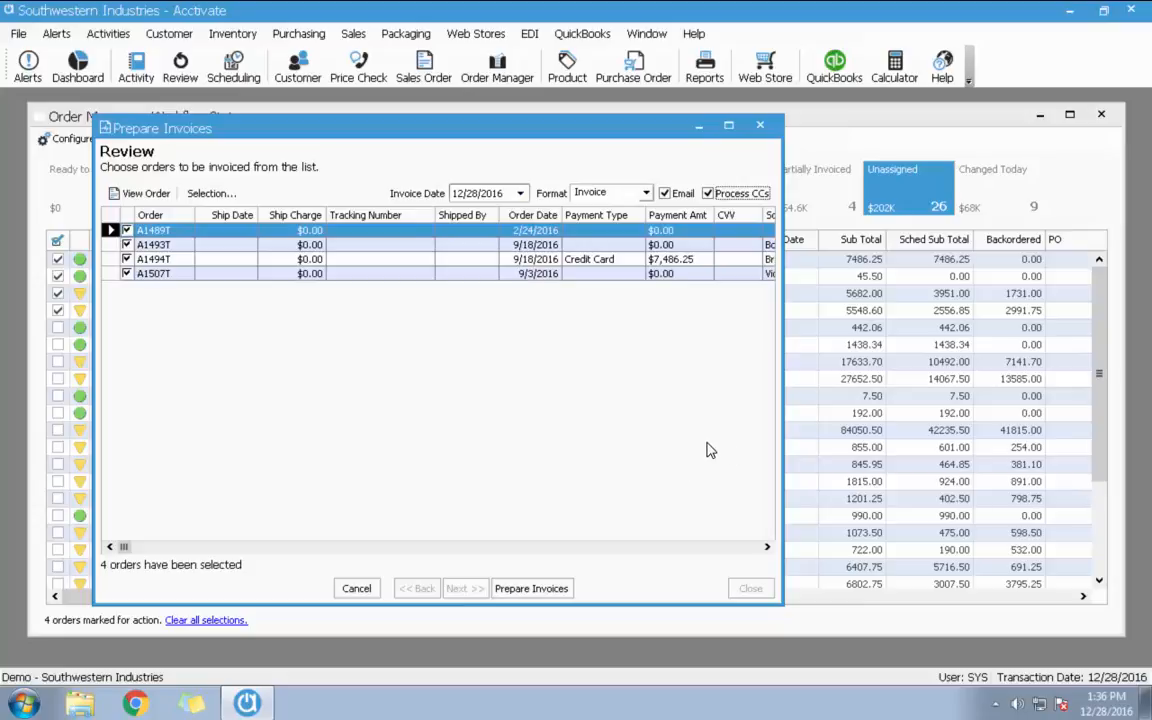
{"action": "left_click", "coordinate": [708, 194]}
{"action": "left_click", "coordinate": [216, 231]}
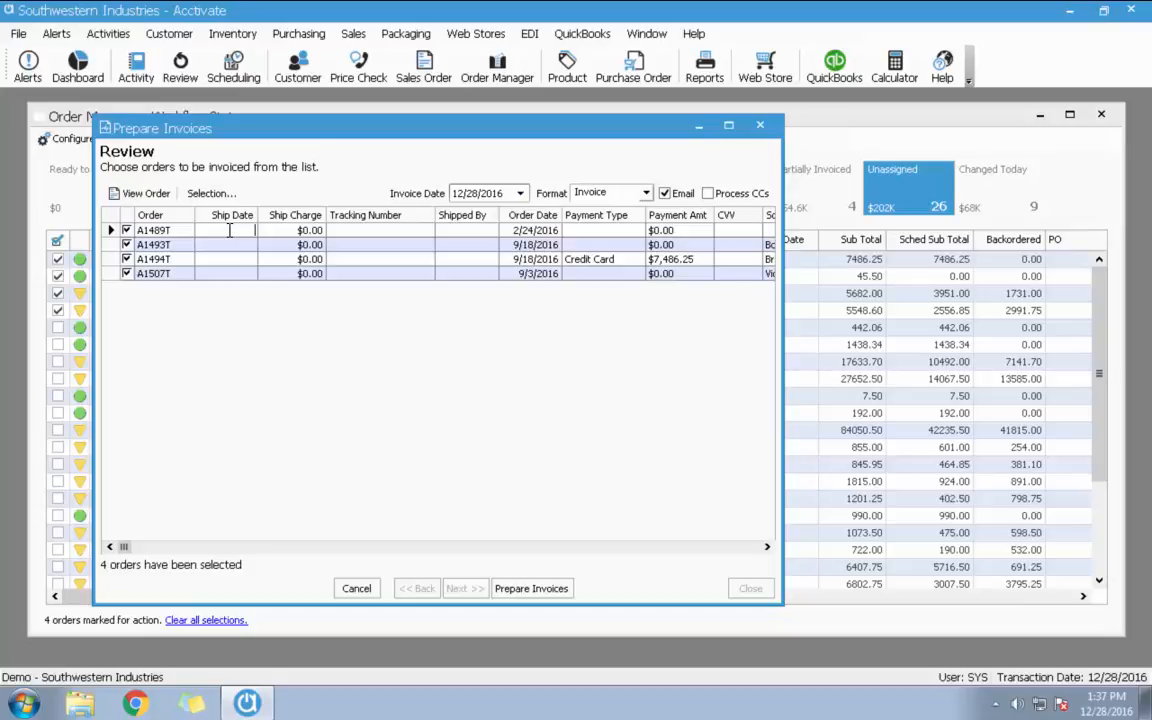
- Give the first order a 12/28/2016 ship date, a $2.00 ship charge and its tracking number
{"action": "type", "text": "12/28/2016"}
{"action": "key", "text": "Tab"}
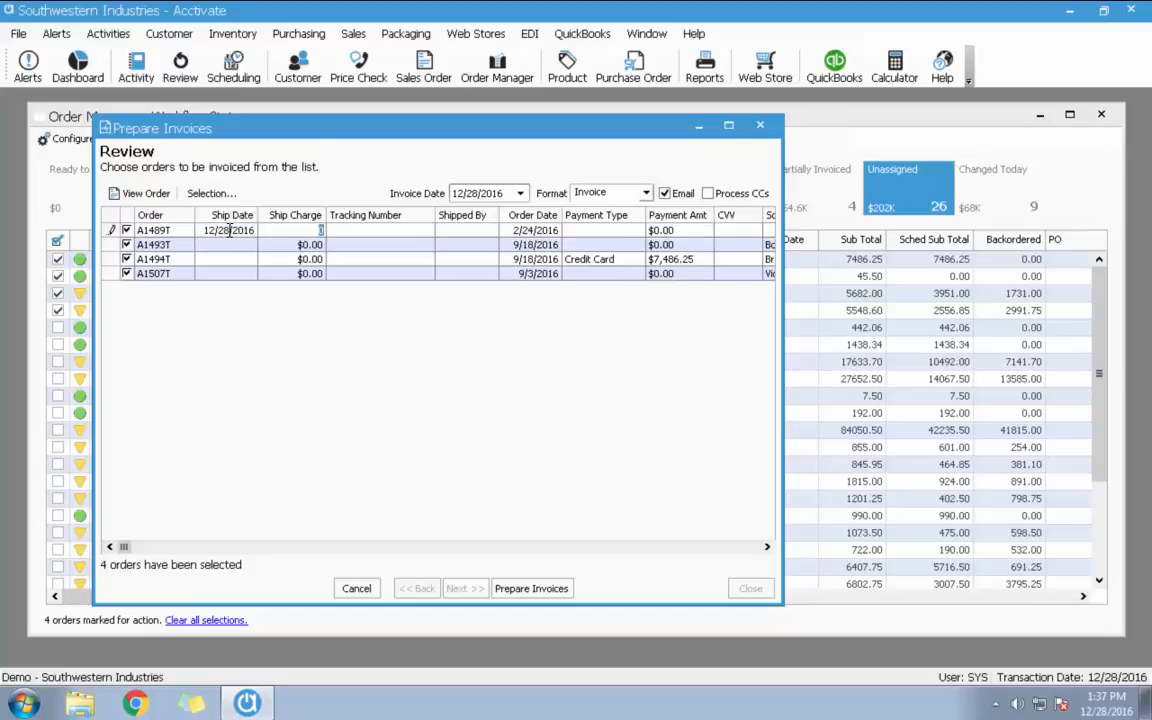
{"action": "type", "text": "2"}
{"action": "key", "text": "Tab"}
{"action": "type", "text": "54687651321"}
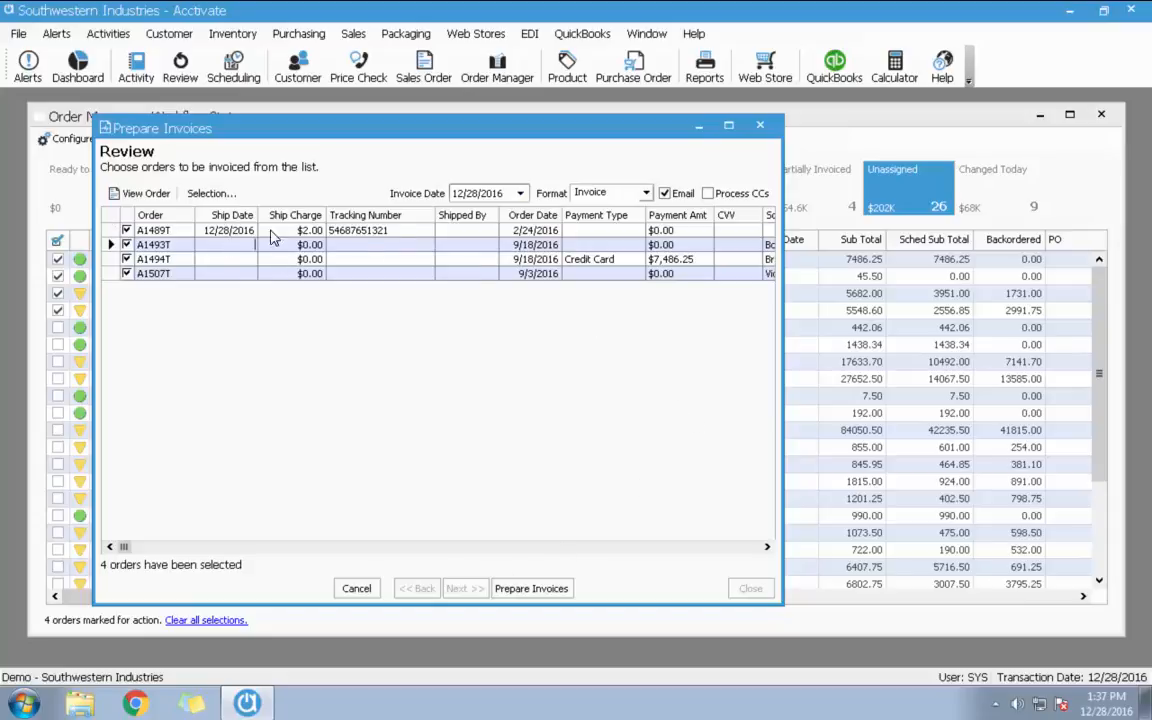
{"action": "left_click", "coordinate": [285, 232]}
{"action": "type", "text": "2"}
{"action": "left_click", "coordinate": [376, 232]}
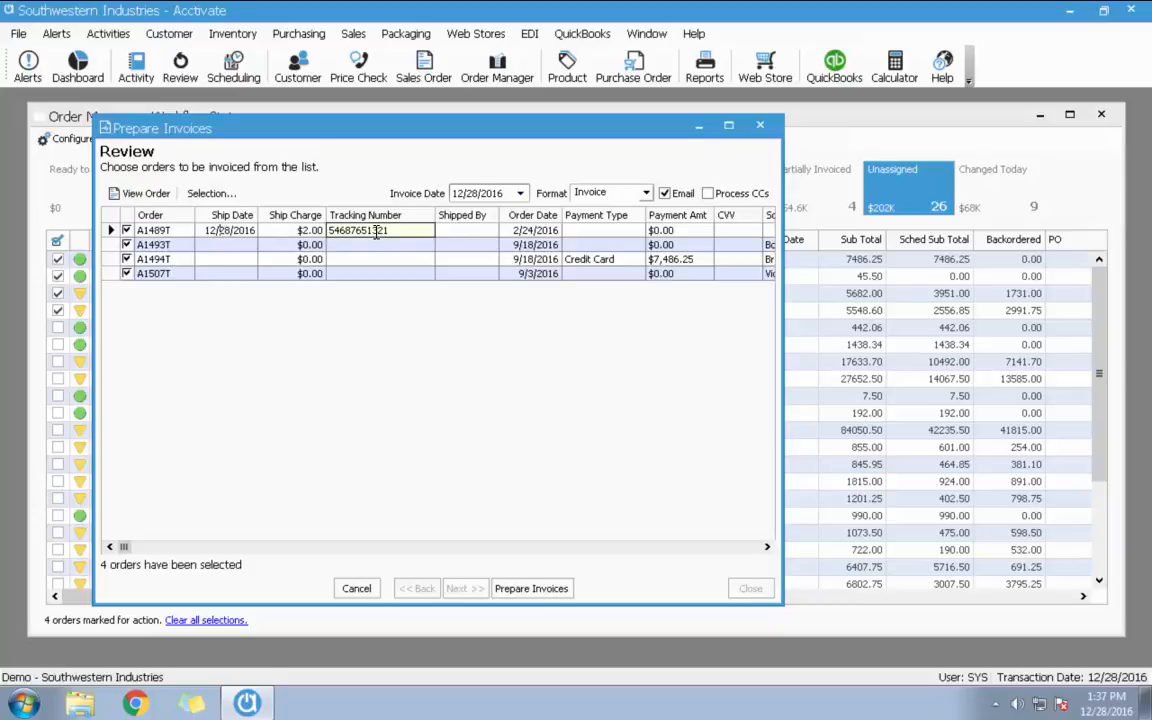
{"action": "left_click", "coordinate": [498, 508]}
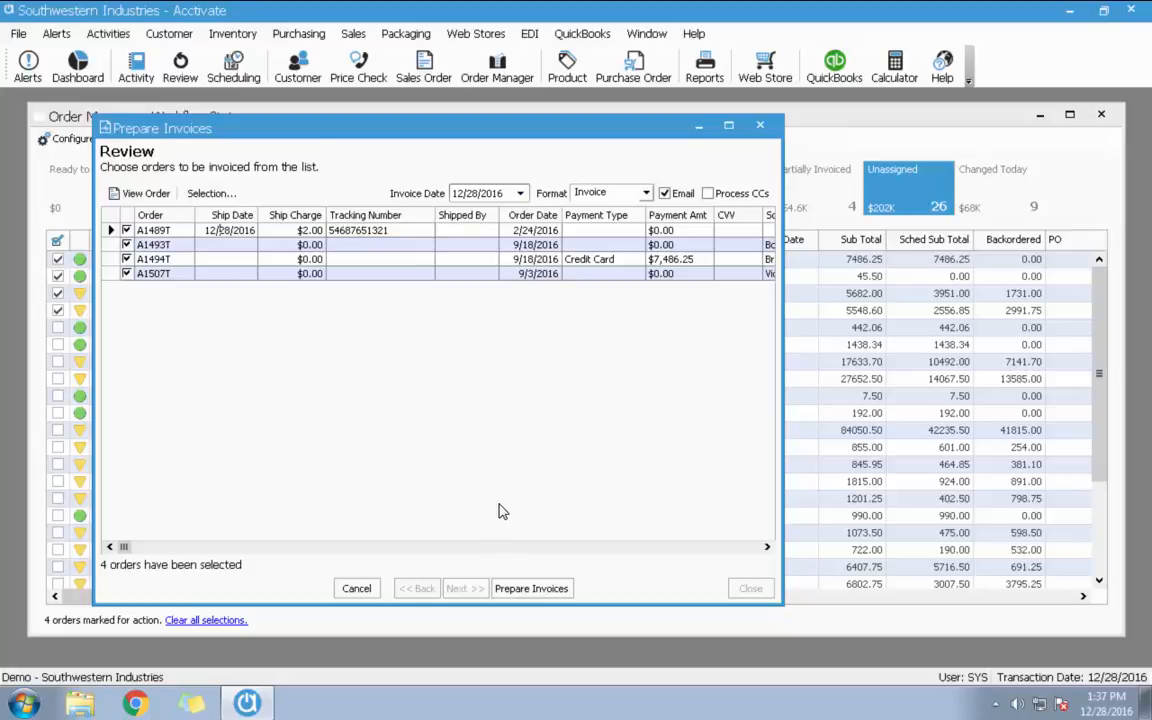
- Create the invoices and fill the first invoice e-mail from the Invoice Created template
{"action": "left_click", "coordinate": [549, 592]}
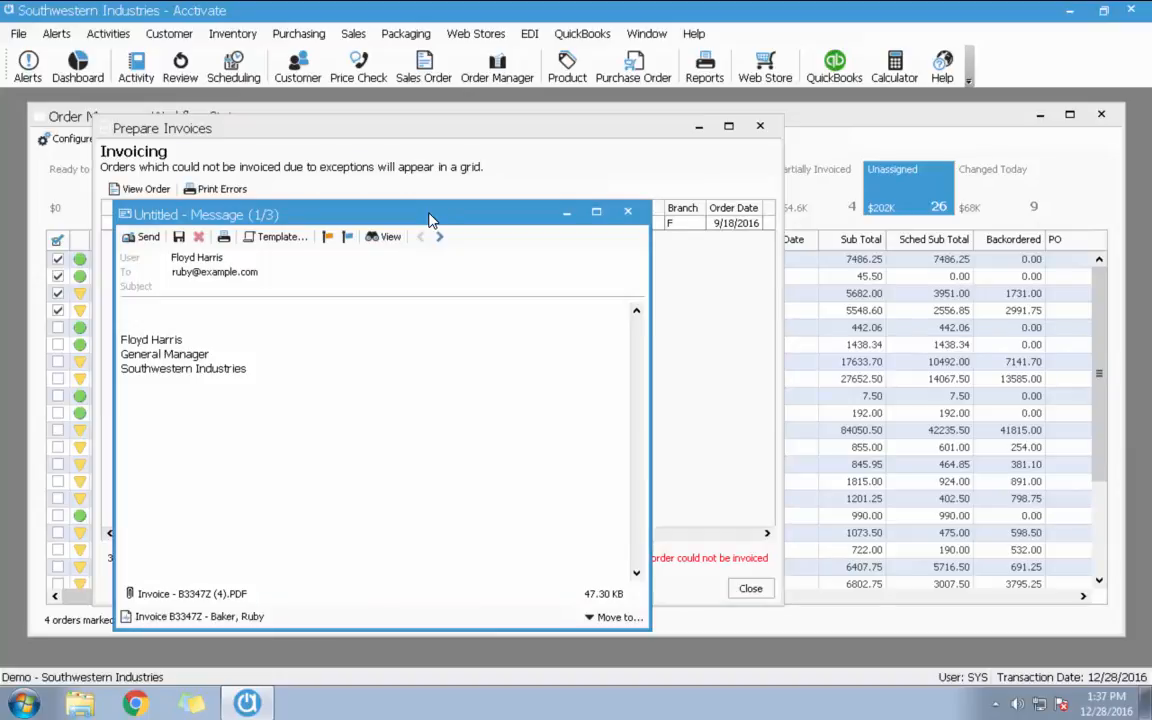
{"action": "left_click_drag", "start_coordinate": [430, 218], "coordinate": [785, 144]}
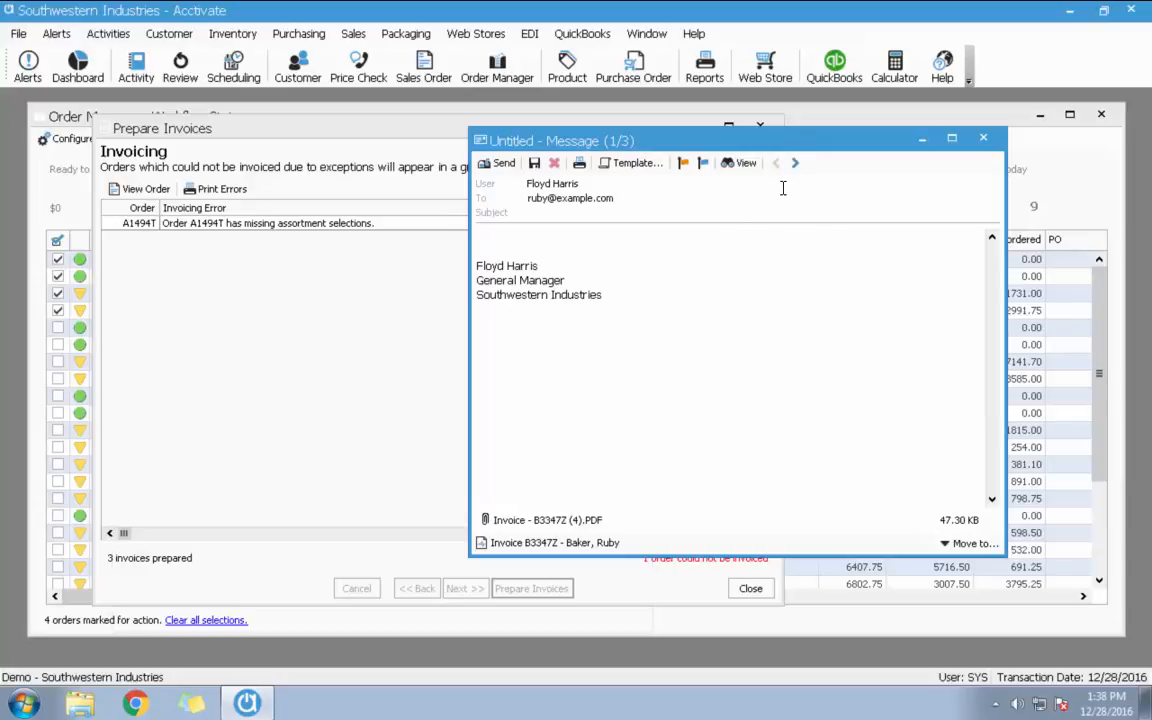
{"action": "left_click", "coordinate": [537, 236]}
{"action": "left_click", "coordinate": [628, 168]}
{"action": "mouse_move", "coordinate": [738, 185]}
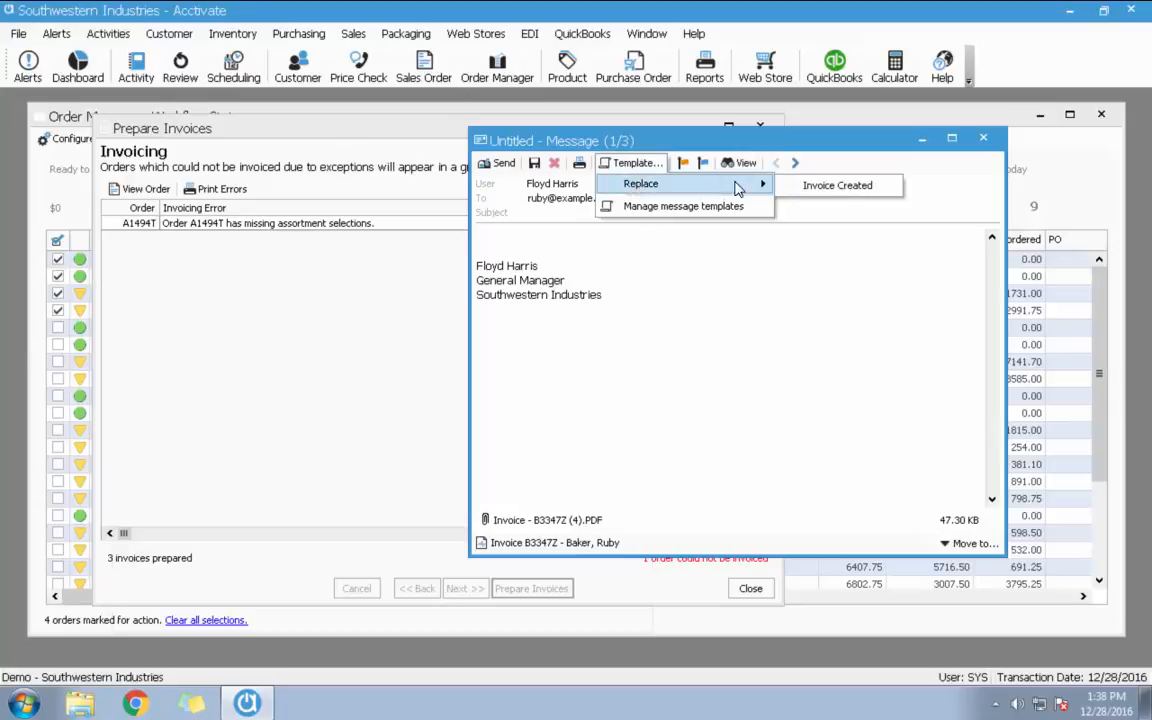
{"action": "left_click", "coordinate": [868, 189]}
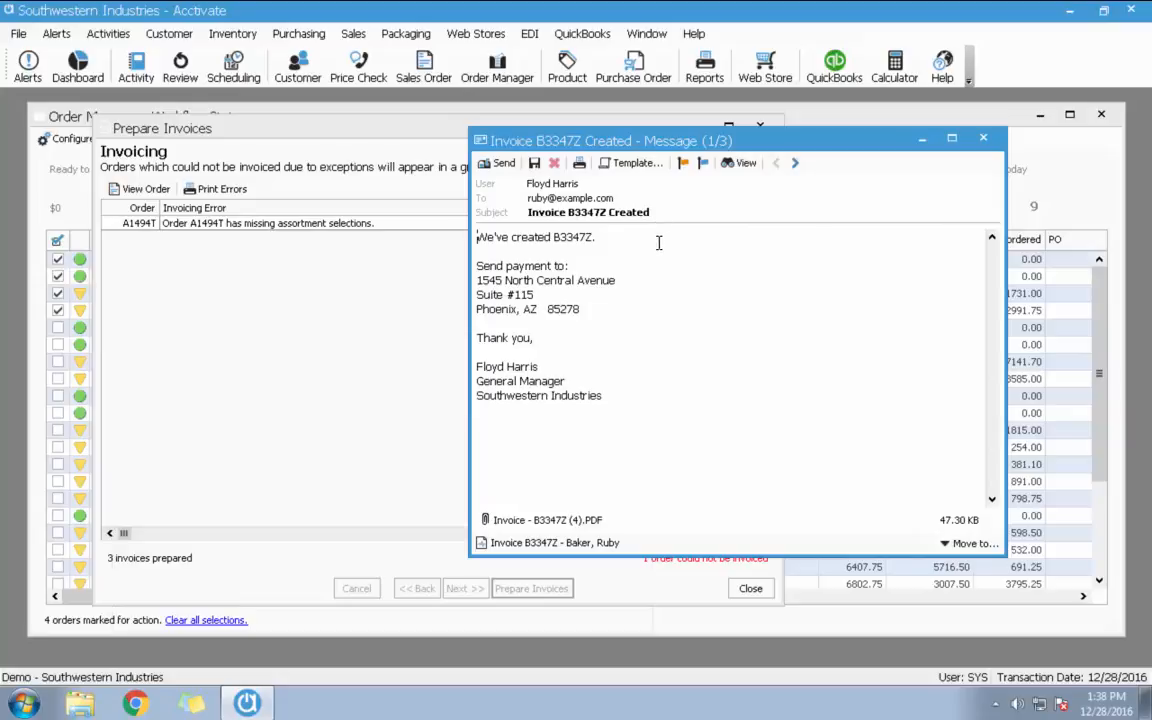
- Review the other two invoice e-mails and the attached invoice PDF, then close the messages
{"action": "left_click", "coordinate": [796, 164]}
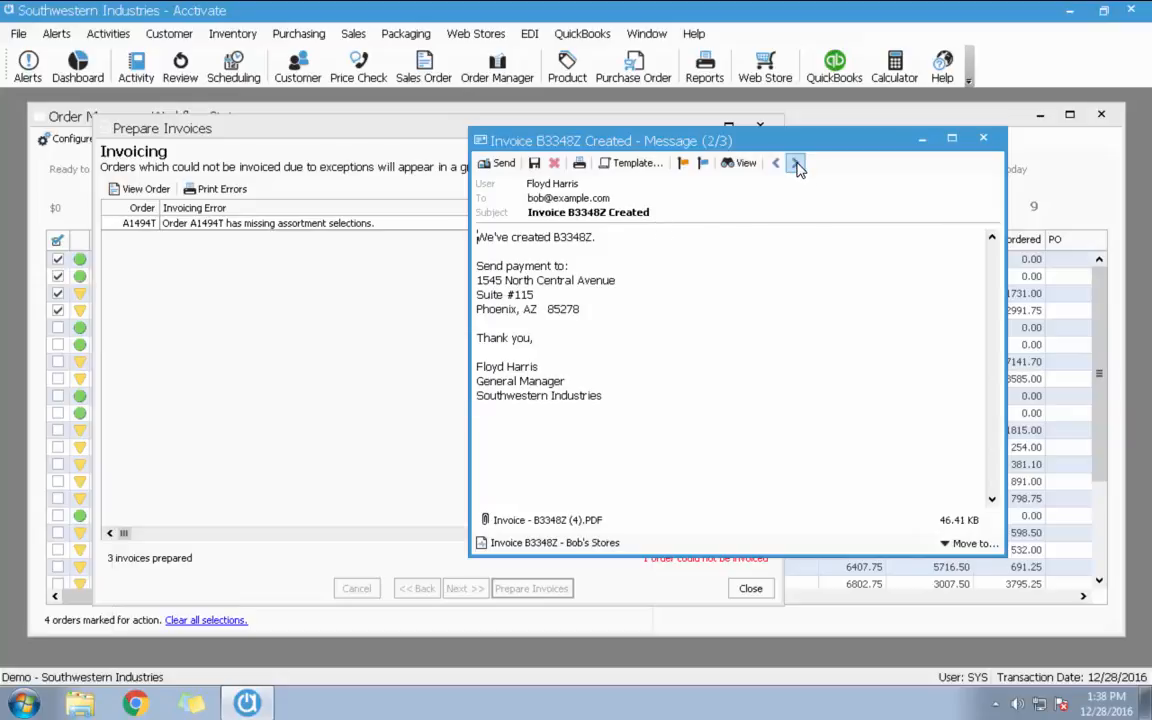
{"action": "left_click", "coordinate": [797, 165]}
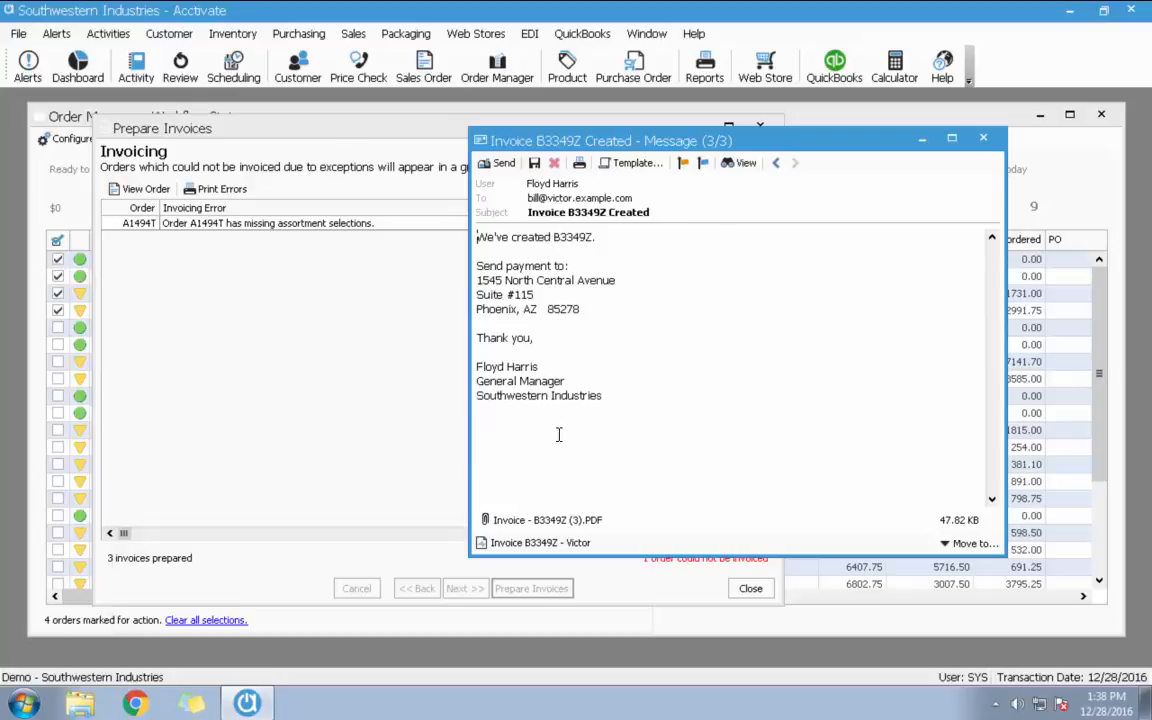
{"action": "left_click", "coordinate": [543, 522]}
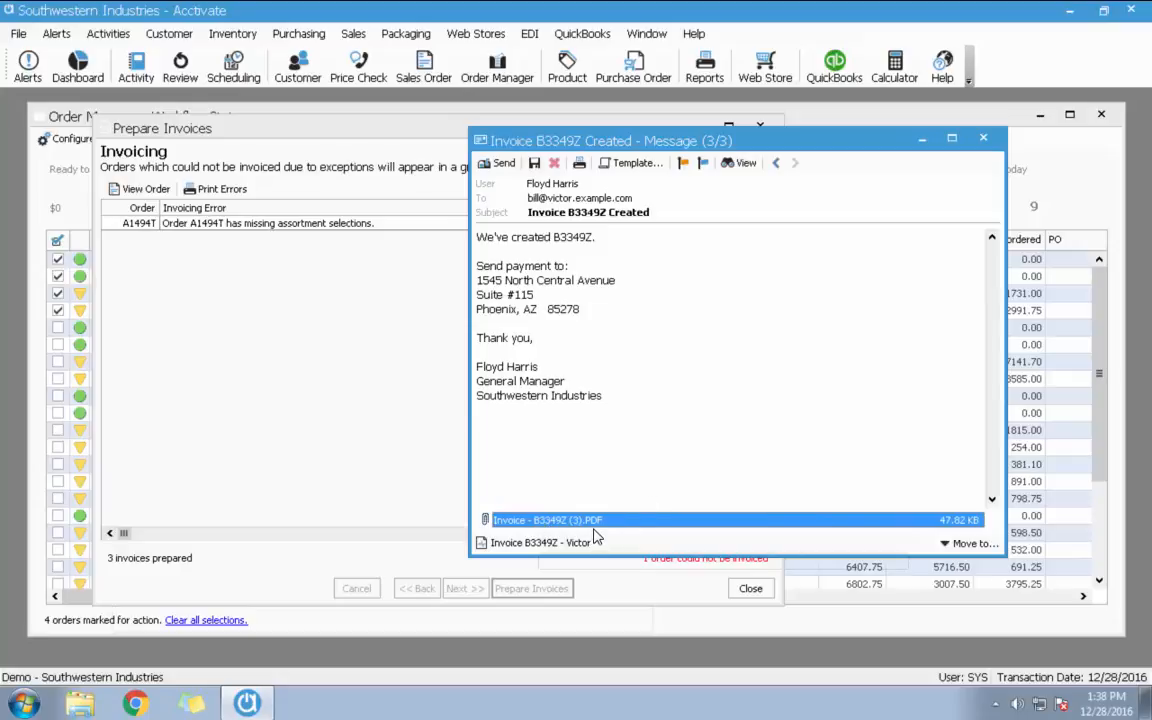
{"action": "left_click", "coordinate": [604, 470]}
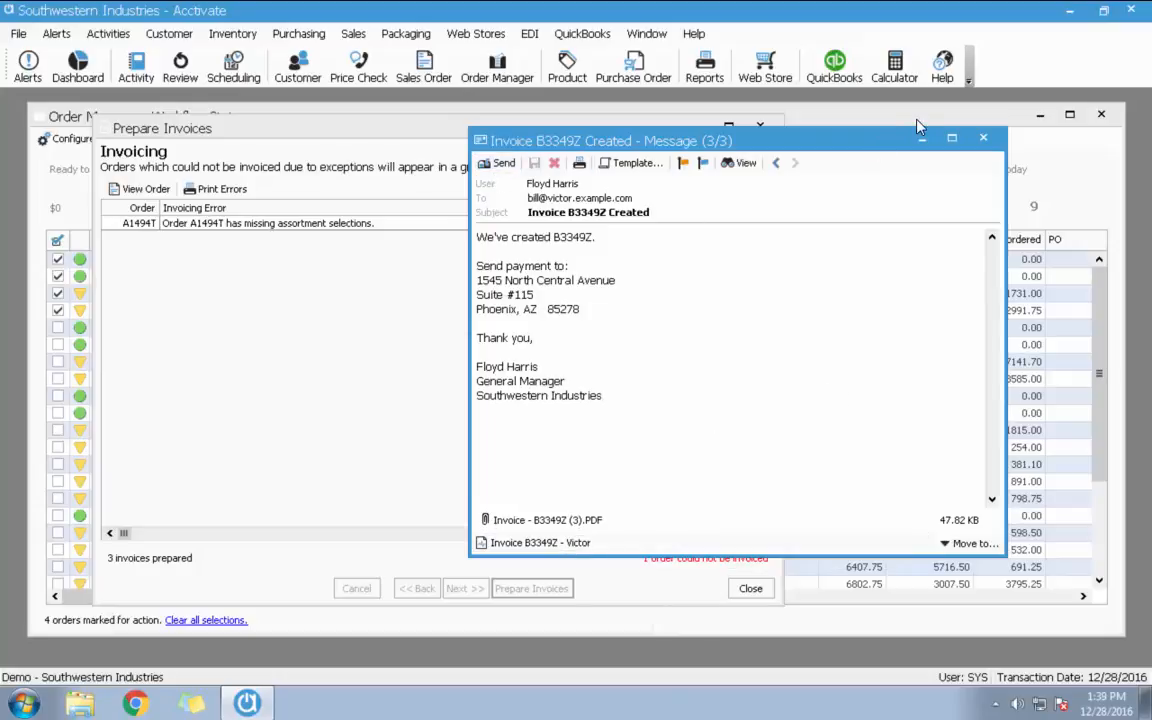
{"action": "left_click", "coordinate": [986, 140]}
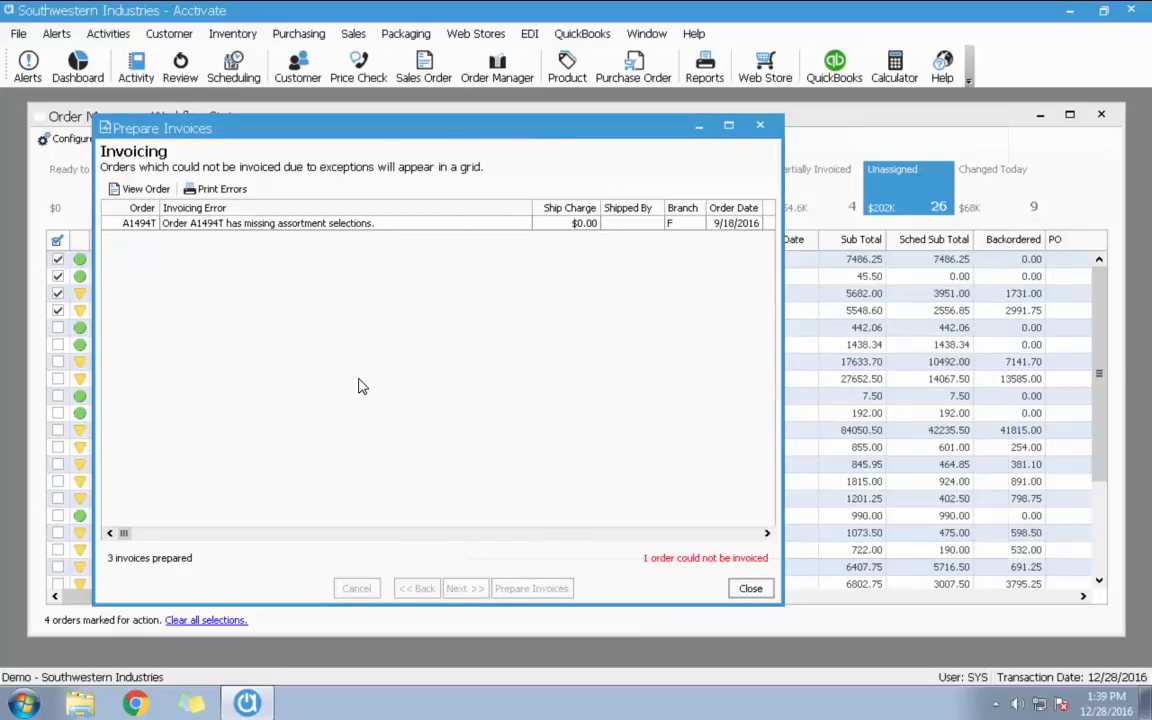
- Open the failed order from its error row, close it, then close Prepare Invoices
{"action": "left_click", "coordinate": [245, 223]}
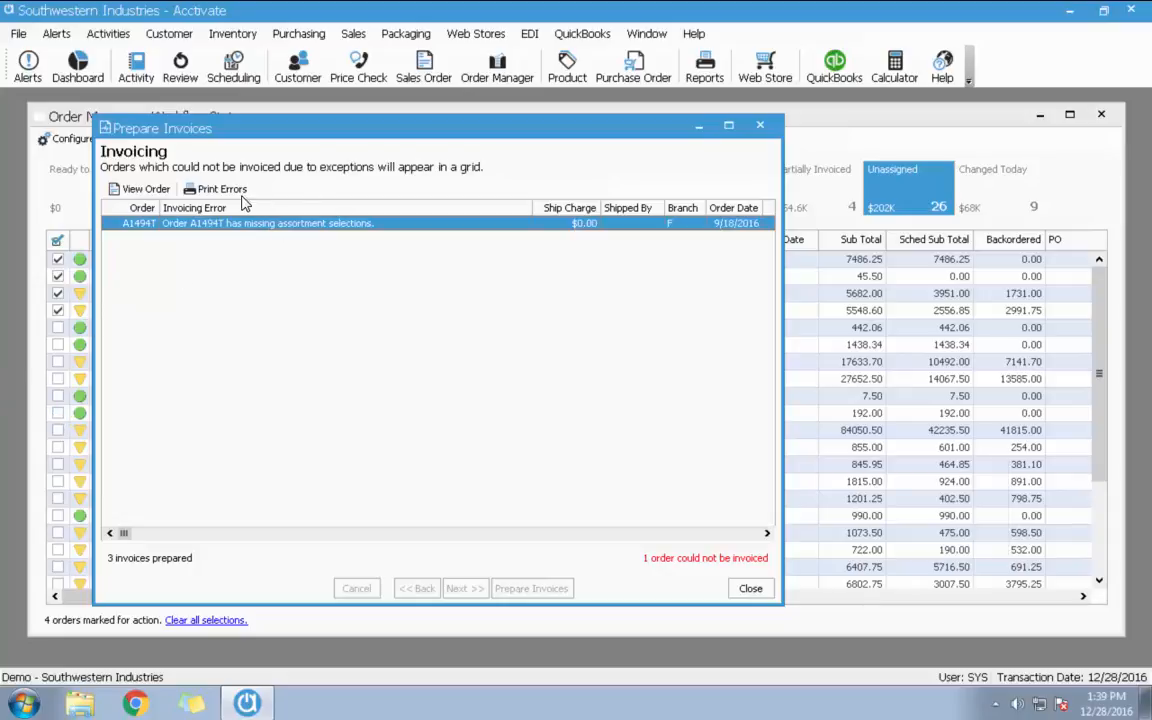
{"action": "left_click", "coordinate": [162, 190]}
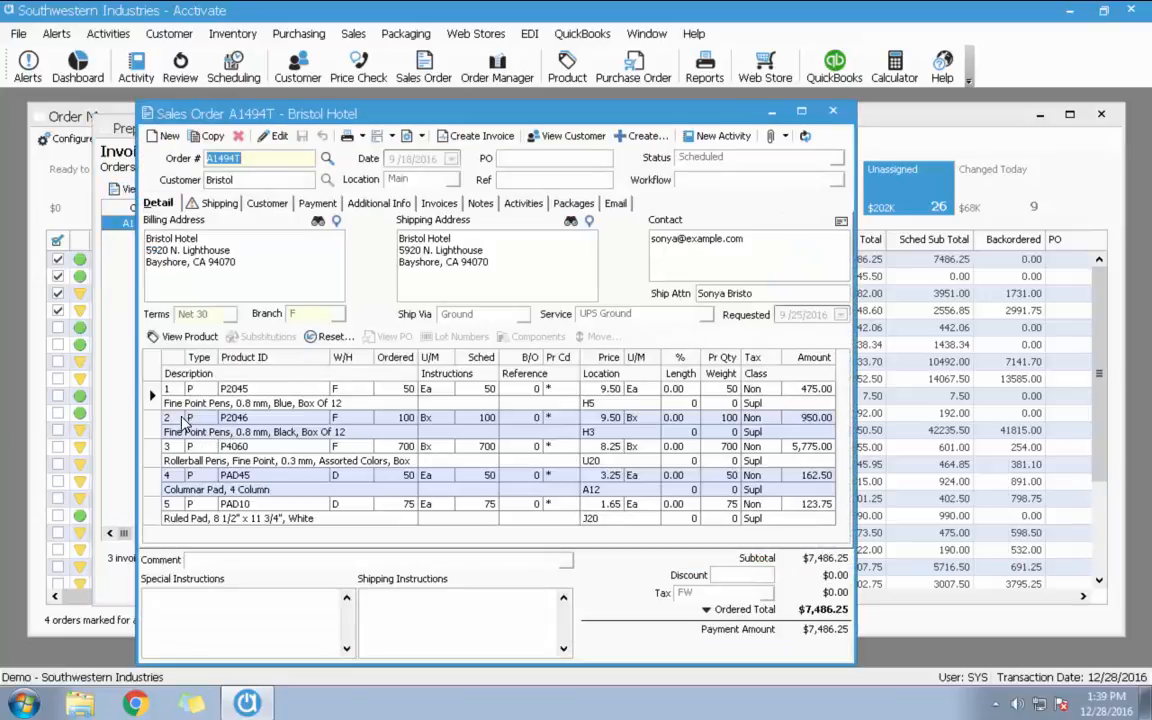
{"action": "left_click", "coordinate": [836, 116]}
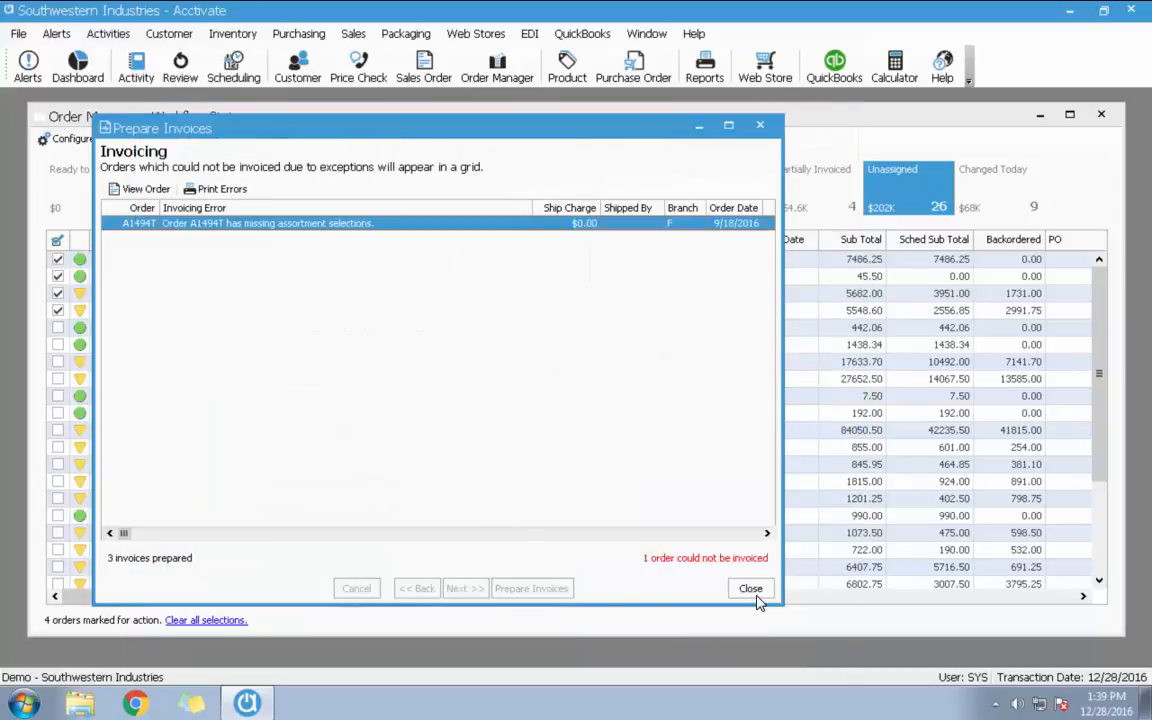
{"action": "left_click", "coordinate": [752, 590]}
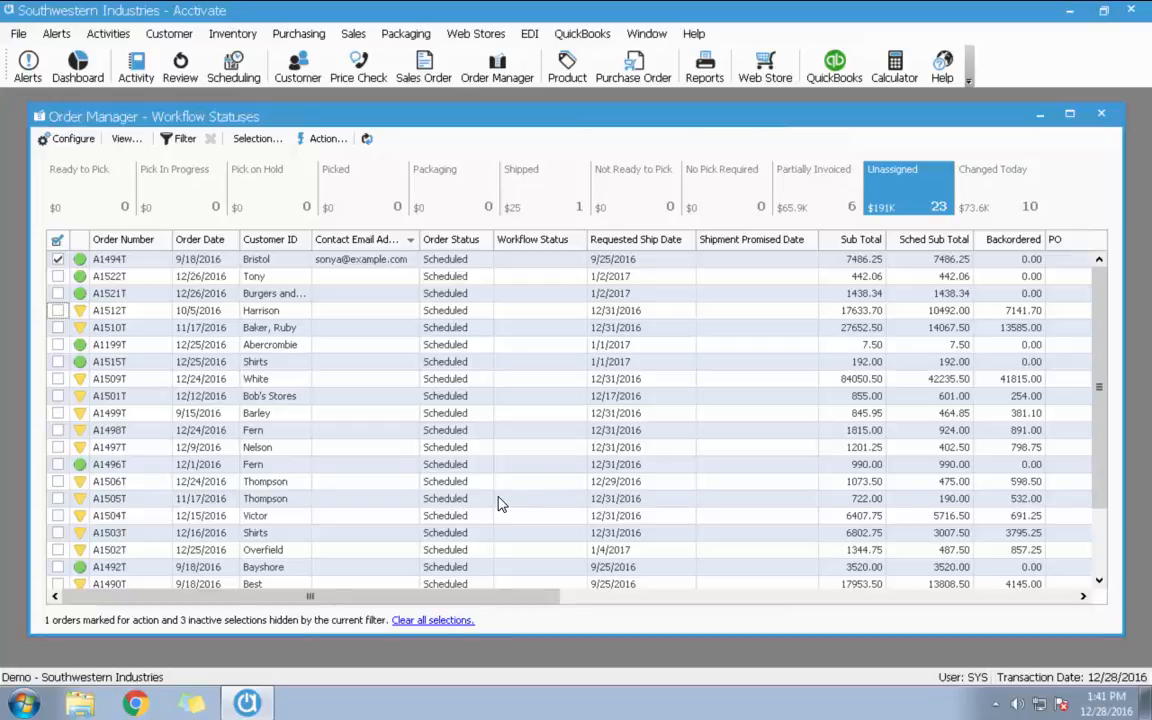
- Select the target order's row in the refreshed Order Manager list
{"action": "left_click", "coordinate": [140, 274]}
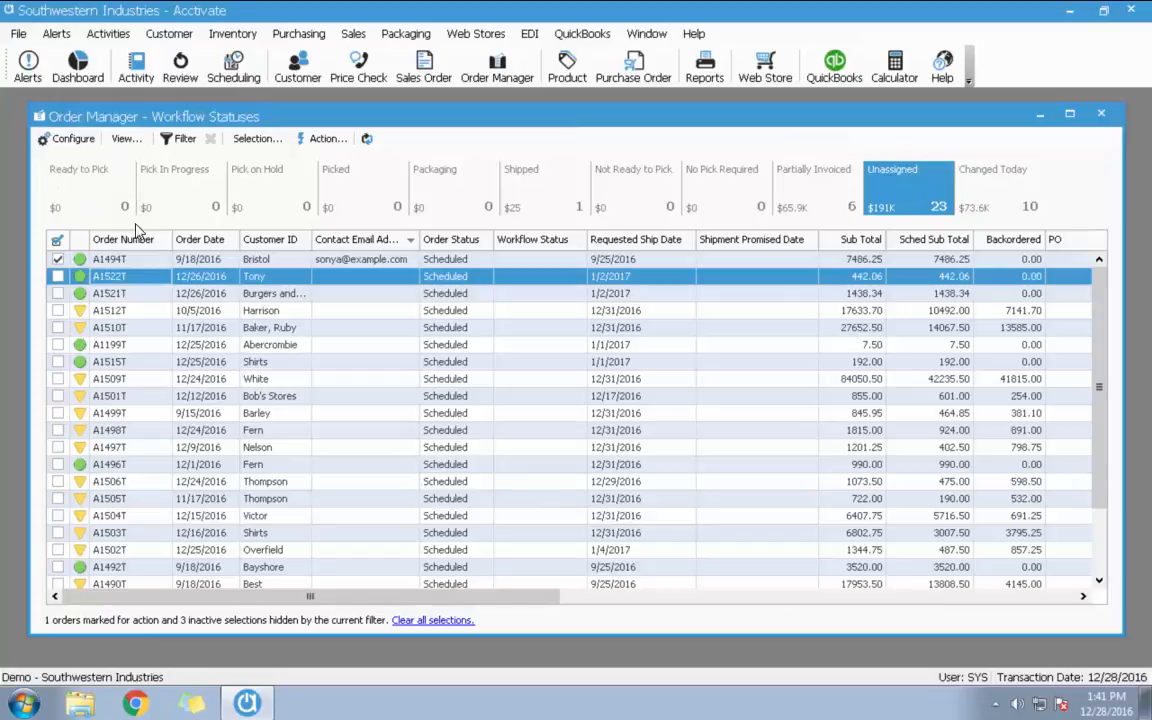
- Open the order's Email tab, restore down Acctivate, and select the catalog .msg file on the desktop
{"action": "double_click", "coordinate": [135, 278]}
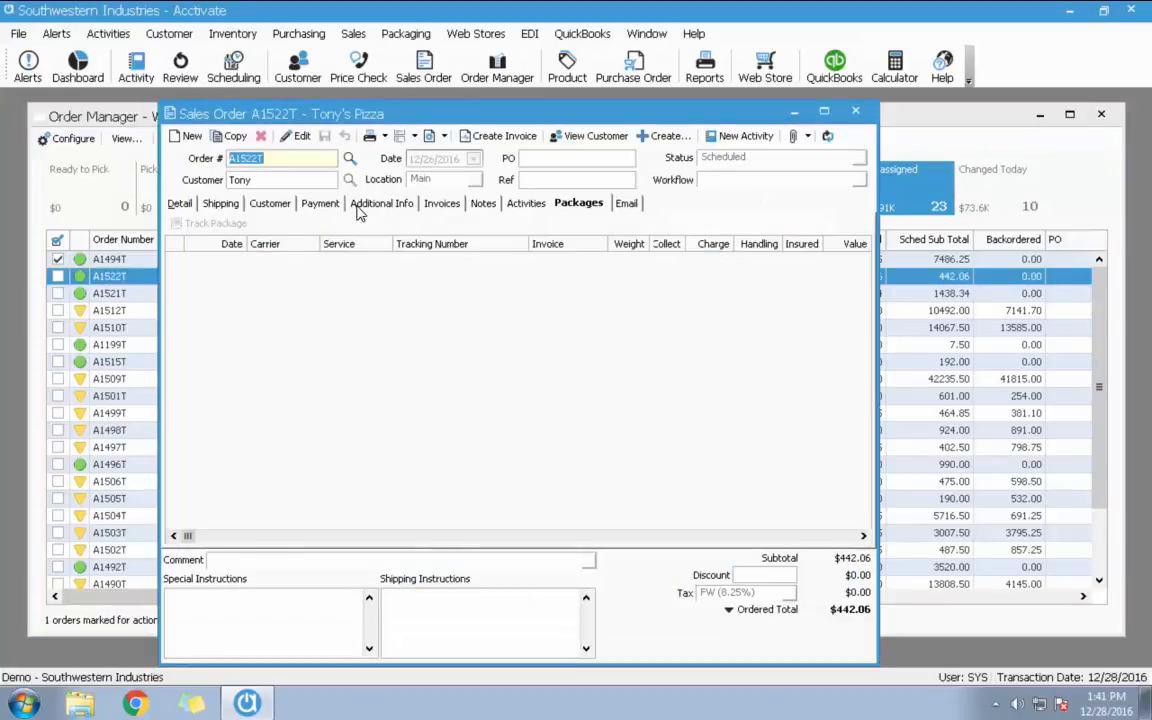
{"action": "left_click", "coordinate": [626, 205]}
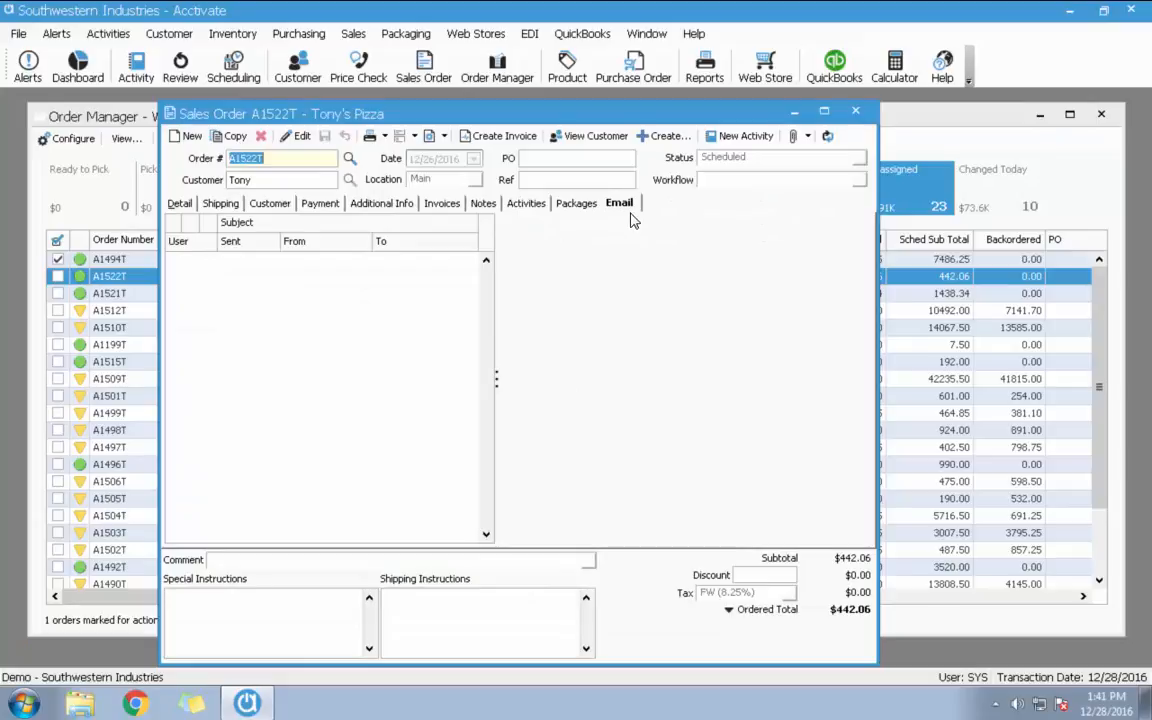
{"action": "left_click", "coordinate": [1104, 11]}
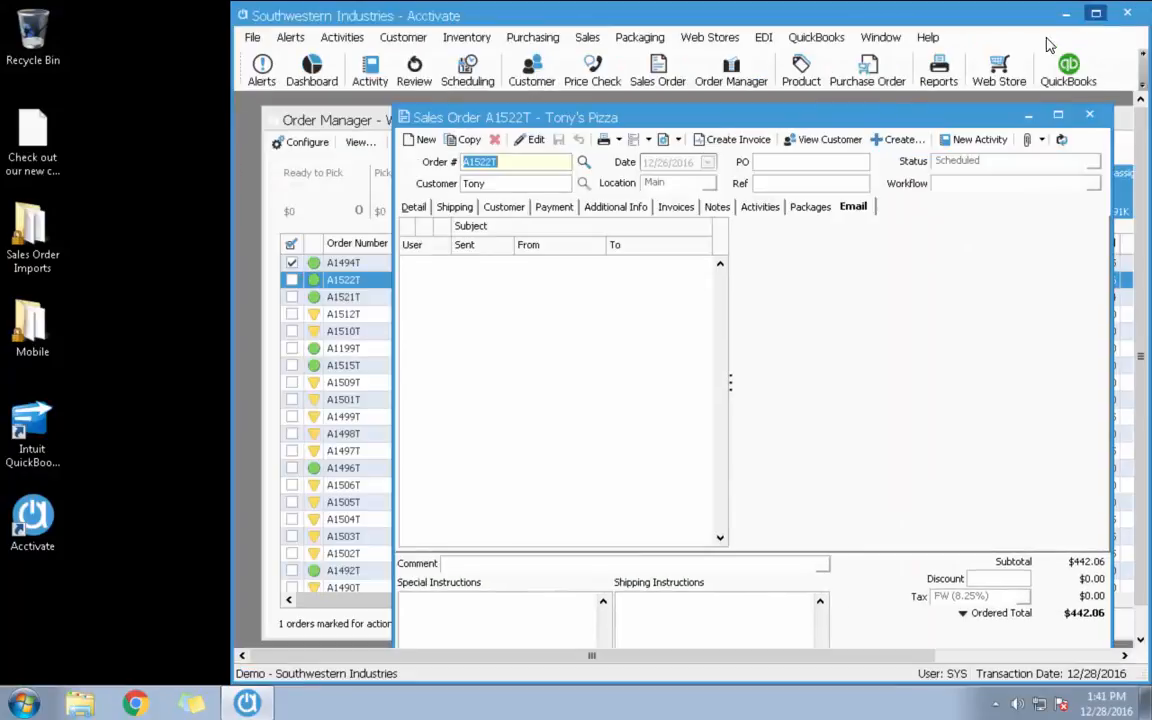
{"action": "left_click", "coordinate": [20, 135]}
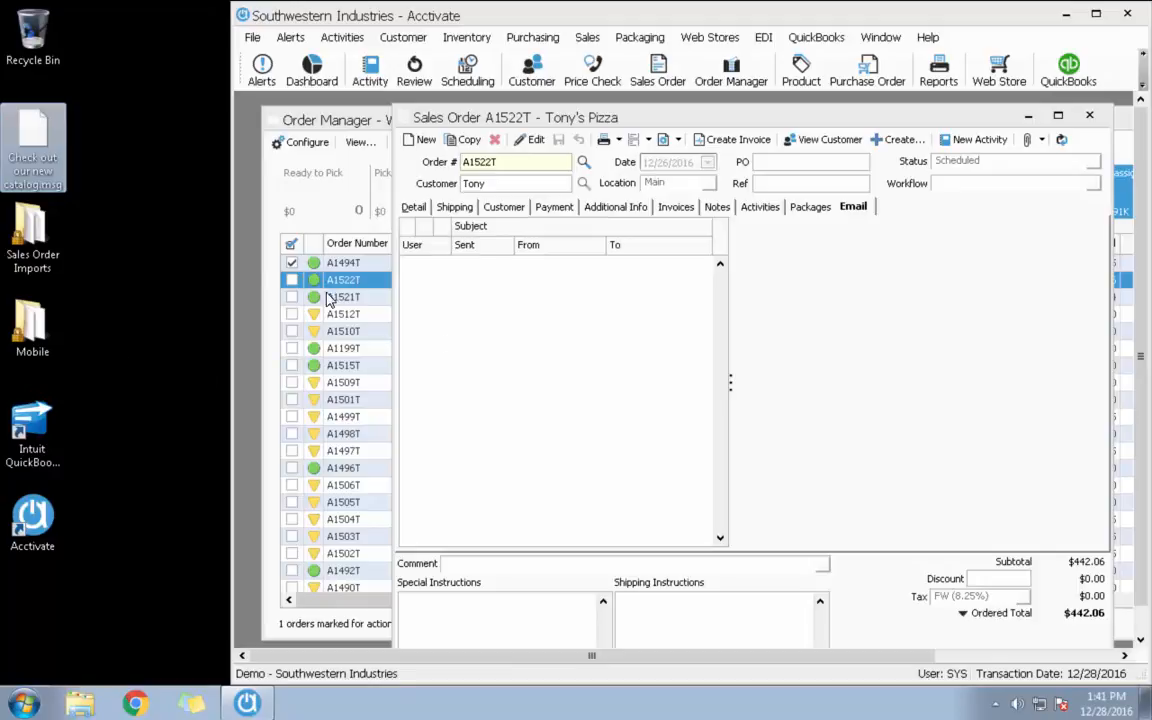
- Drop the 'Check out our new catalog' message onto the order's e-mail history, then return to Order Manager
{"action": "left_click_drag", "start_coordinate": [28, 125], "coordinate": [566, 331]}
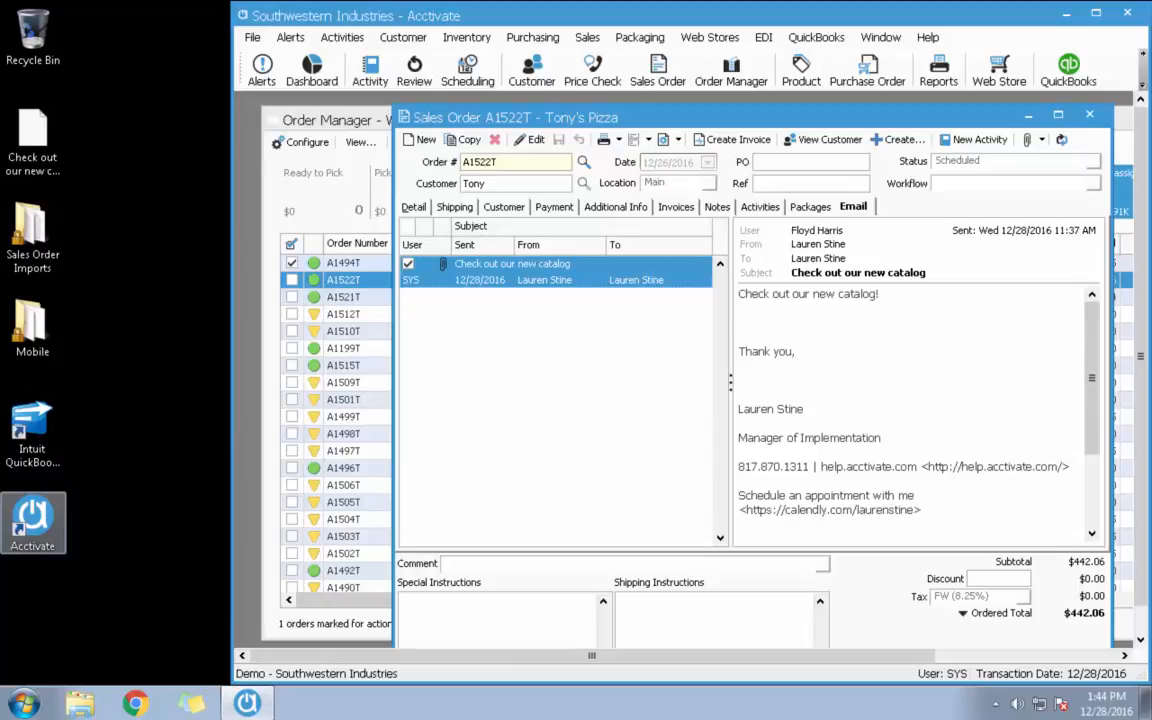
{"action": "left_click", "coordinate": [1098, 14]}
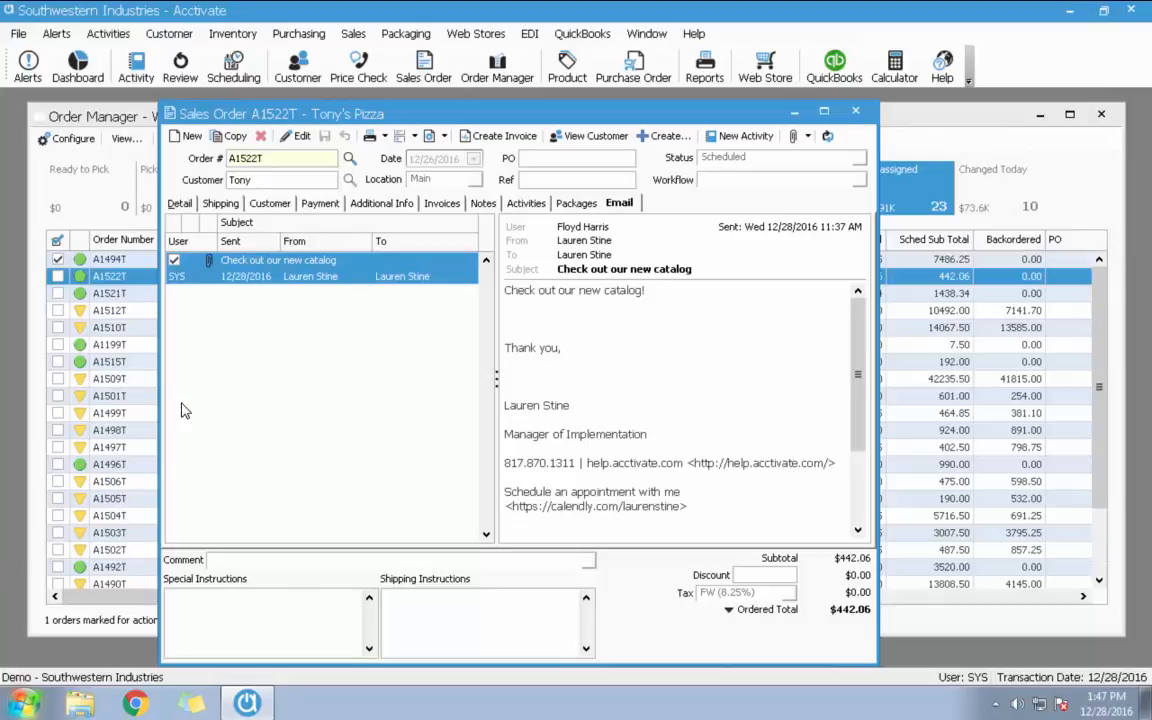
{"action": "left_click", "coordinate": [118, 378]}
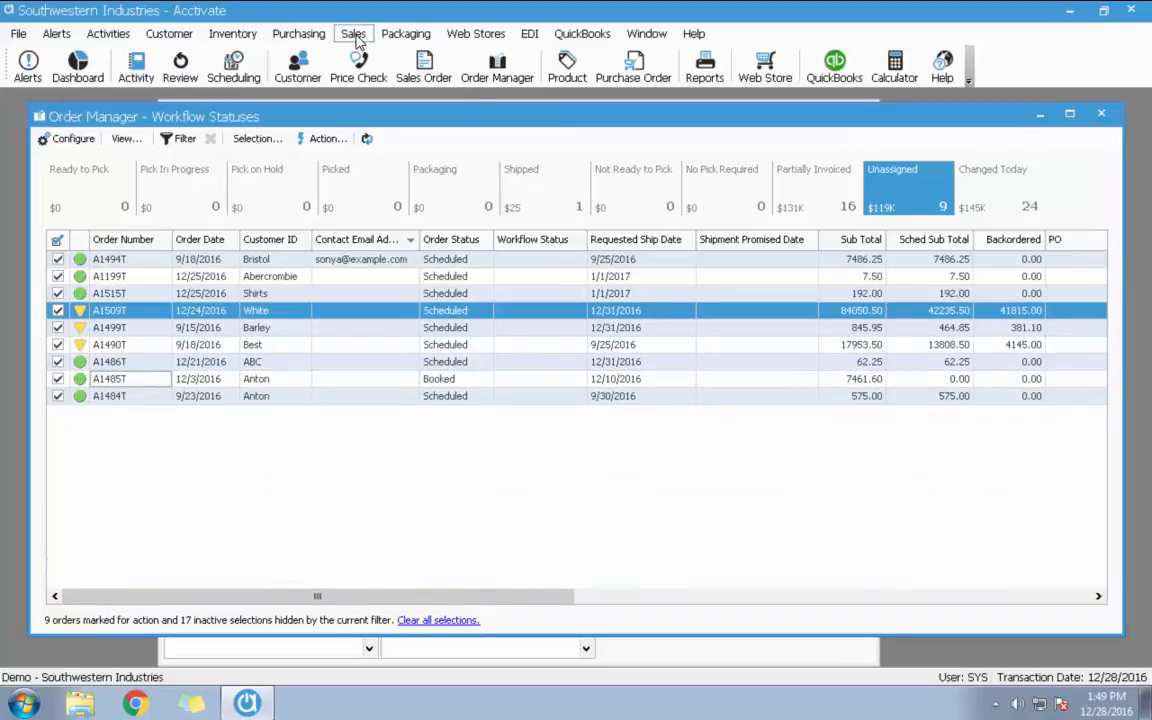
- Preview the unprinted invoices through Sales > Print Invoices, then cancel without printing
{"action": "left_click", "coordinate": [352, 34]}
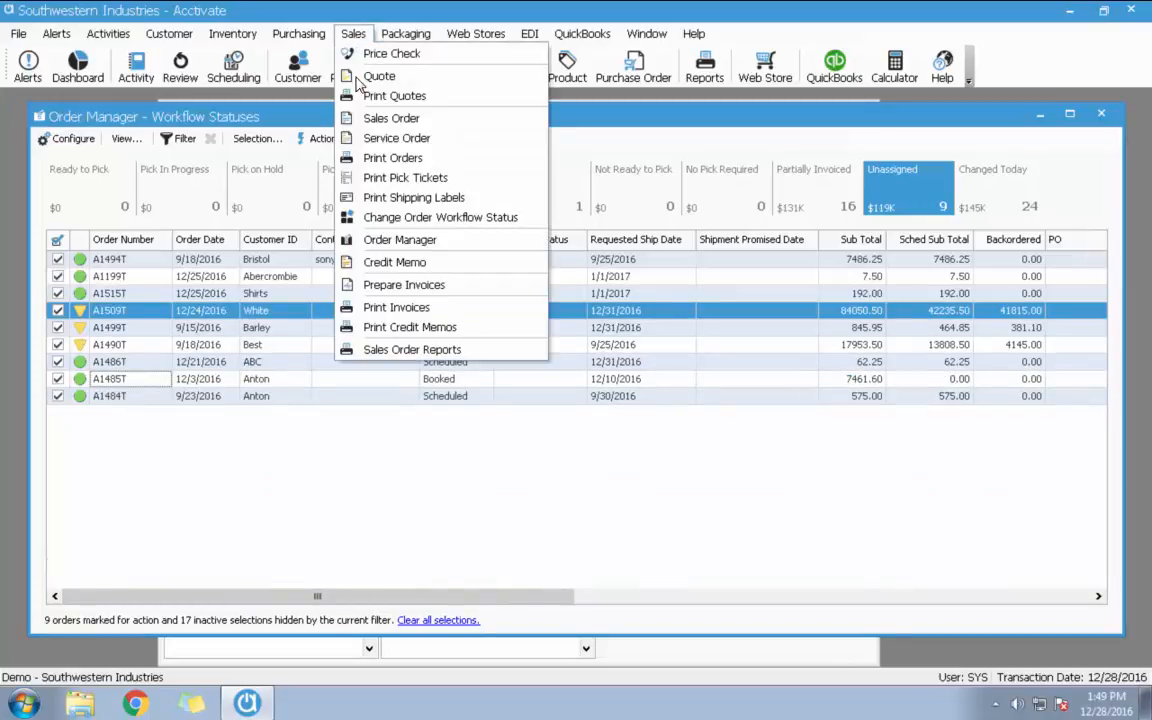
{"action": "left_click", "coordinate": [434, 311]}
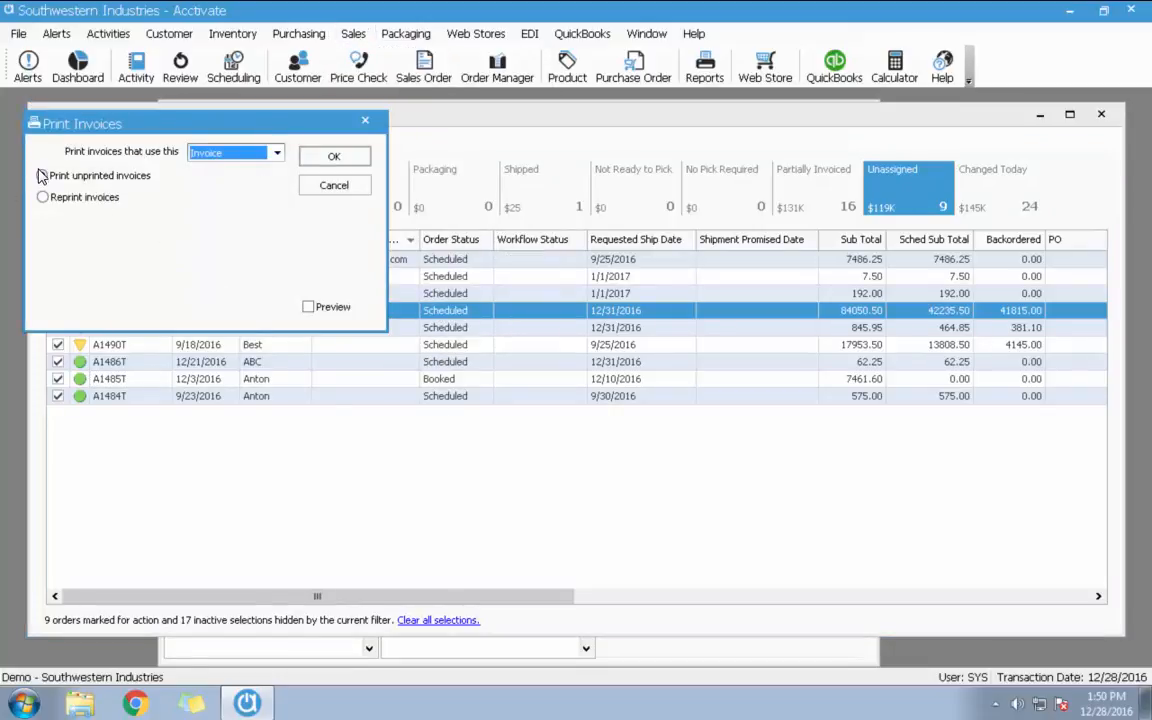
{"action": "left_click", "coordinate": [308, 307]}
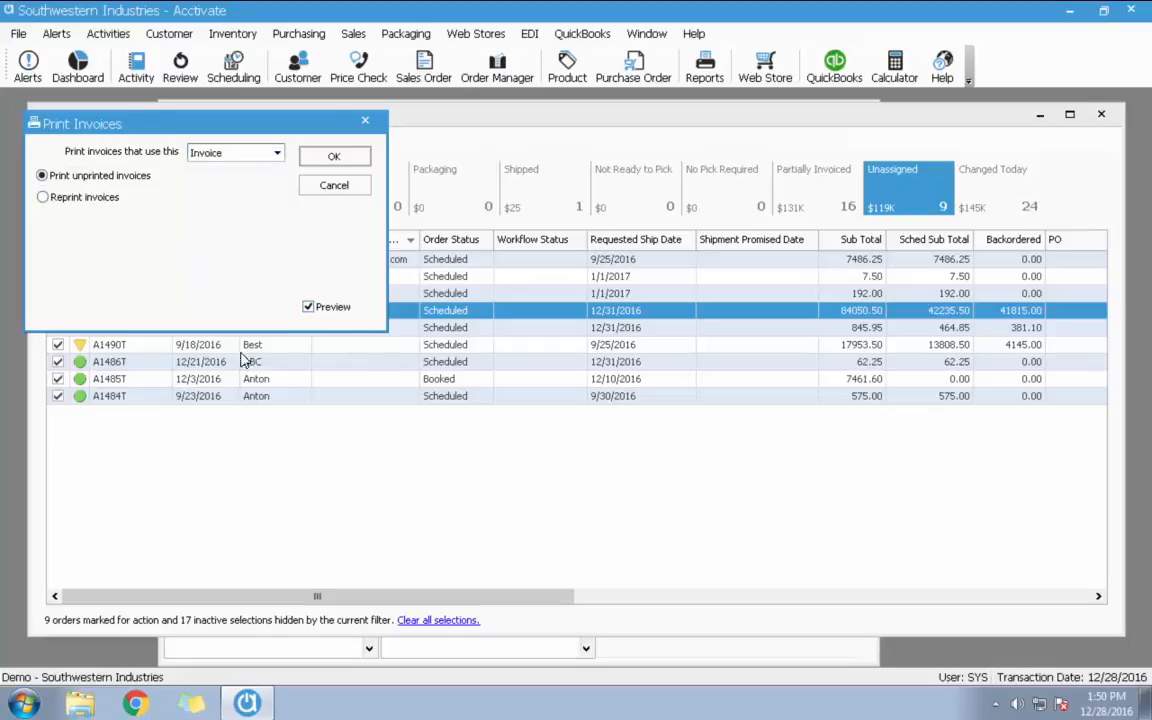
{"action": "left_click", "coordinate": [318, 157]}
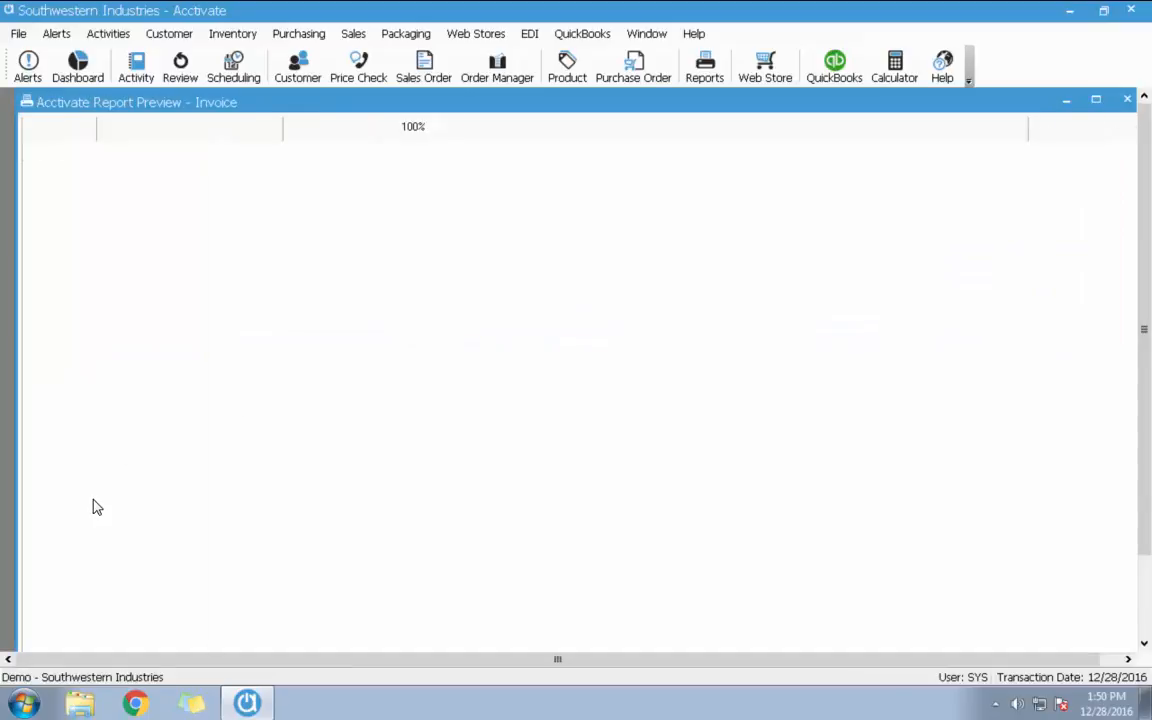
{"action": "scroll", "coordinate": [270, 510], "scroll_direction": "down", "scroll_amount": 3}
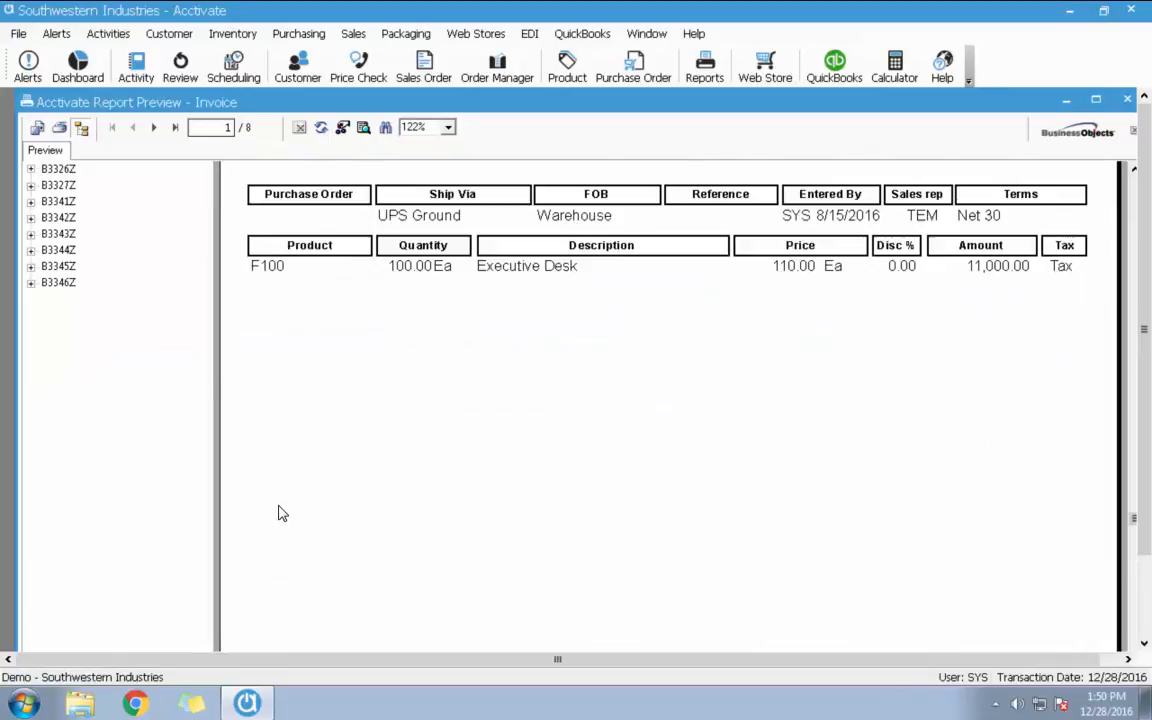
{"action": "scroll", "coordinate": [455, 532], "scroll_direction": "up", "scroll_amount": 3}
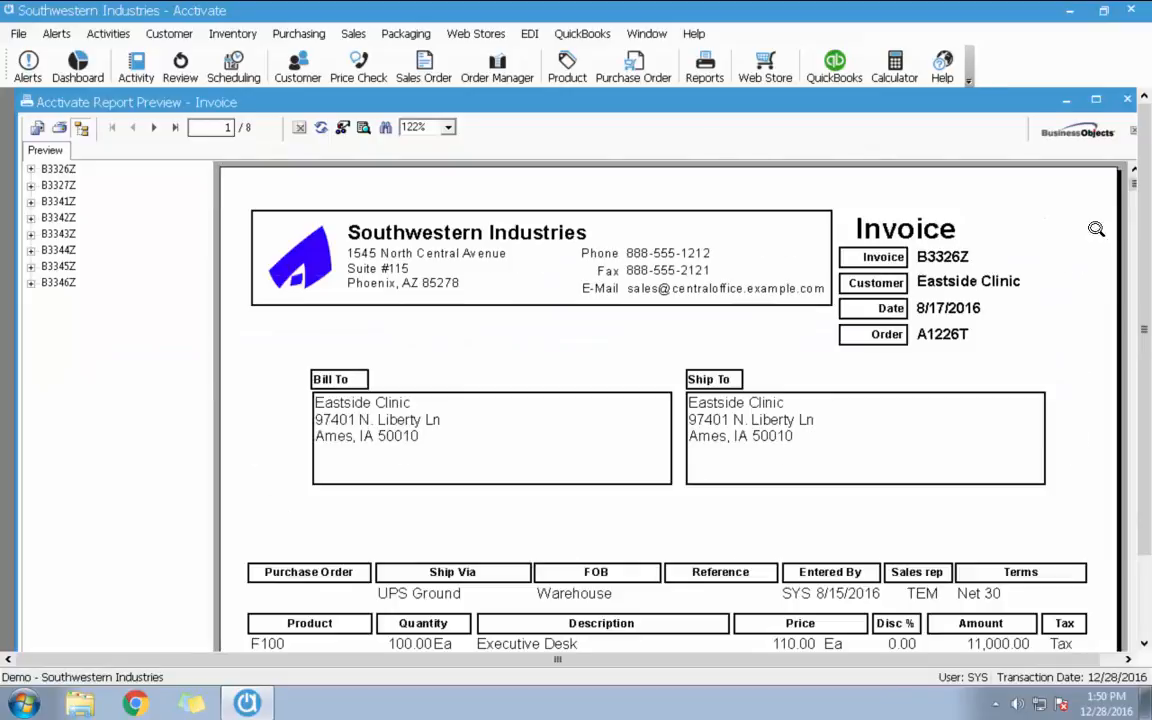
{"action": "left_click", "coordinate": [1127, 99]}
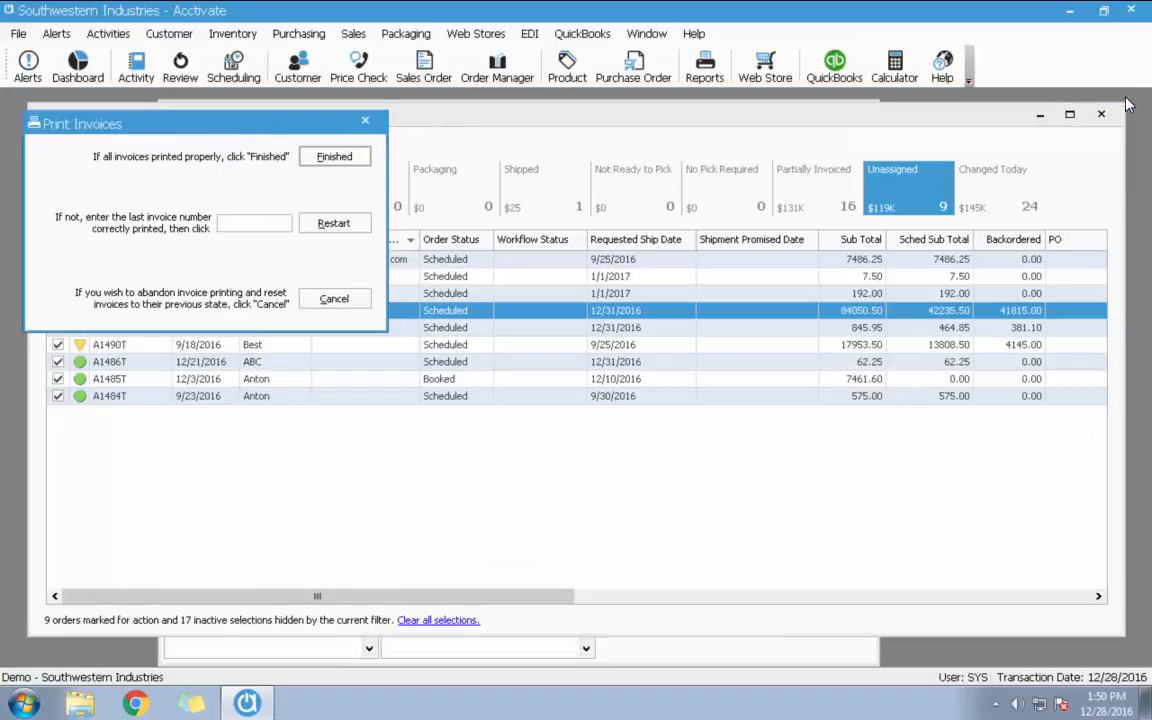
{"action": "left_click", "coordinate": [336, 299]}
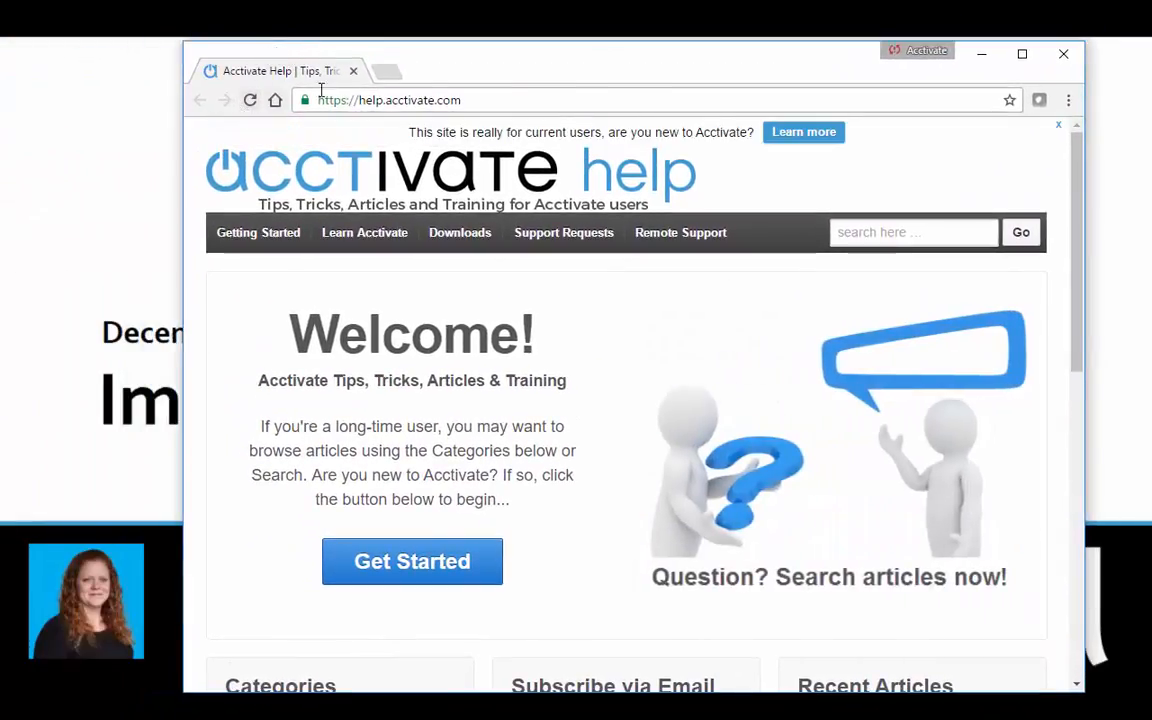
- Go to the Help site's Downloads page and scroll to the Acctivate 10.2 (Build 4728) server update links
{"action": "left_click", "coordinate": [469, 240]}
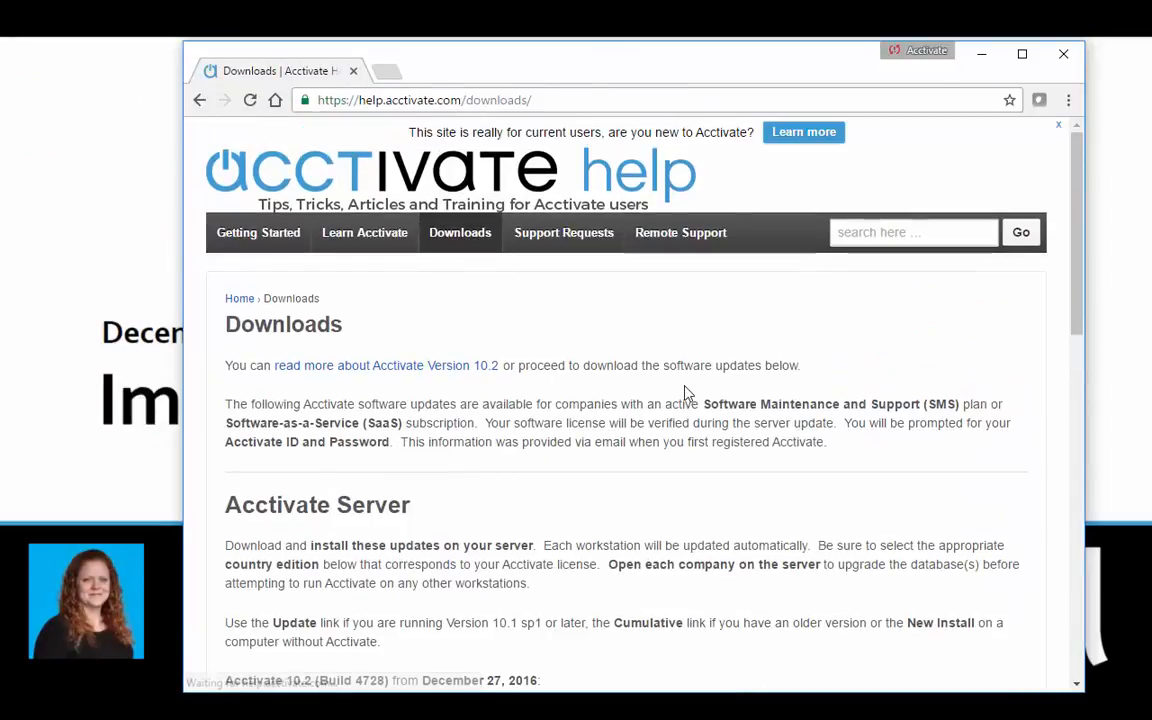
{"action": "scroll", "coordinate": [707, 446], "scroll_direction": "down", "scroll_amount": 3}
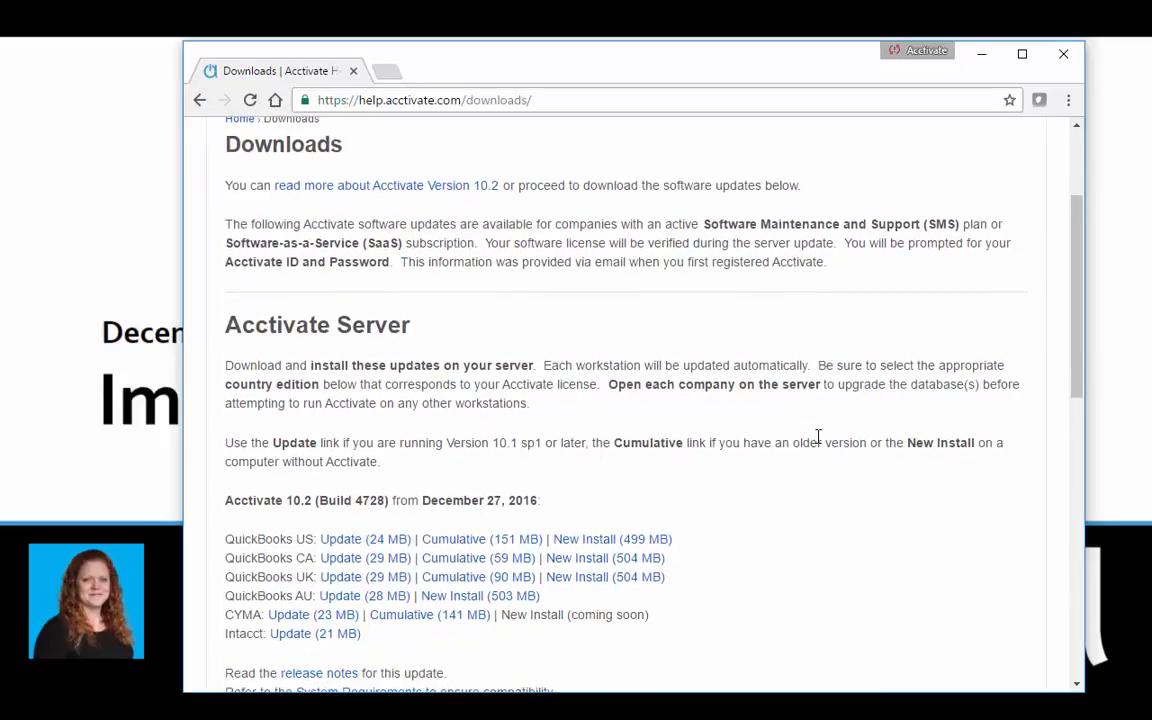
{"action": "scroll", "coordinate": [818, 440], "scroll_direction": "down", "scroll_amount": 2}
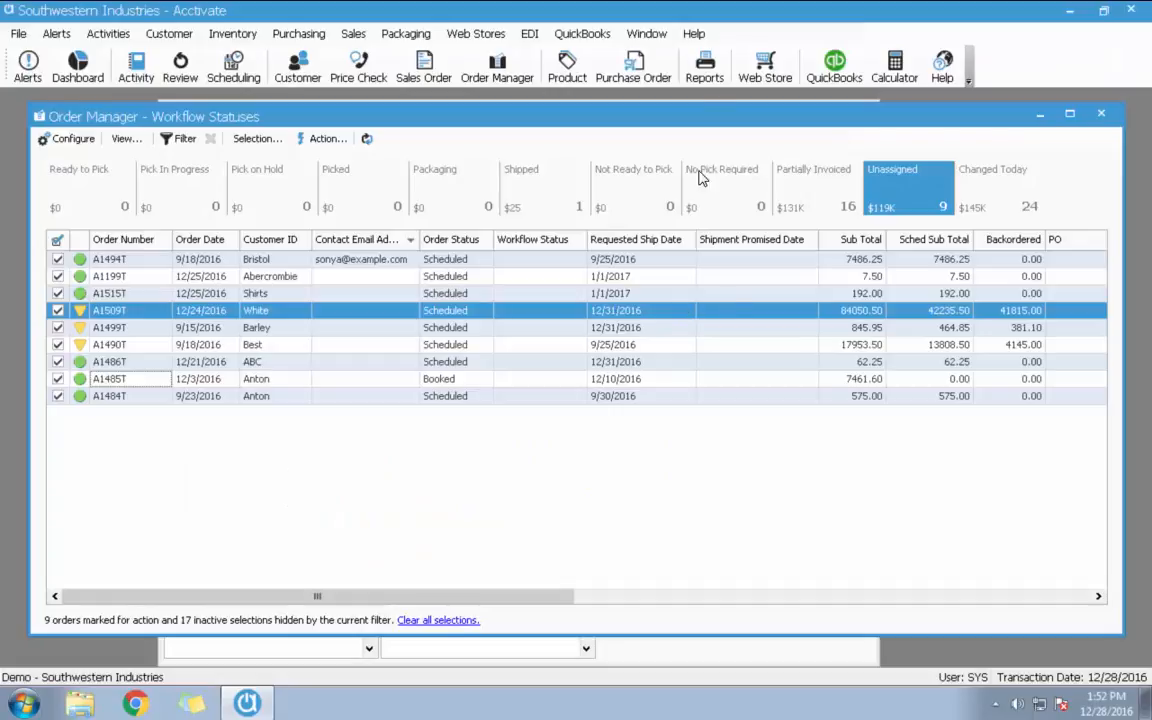
{"action": "left_click", "coordinate": [695, 34]}
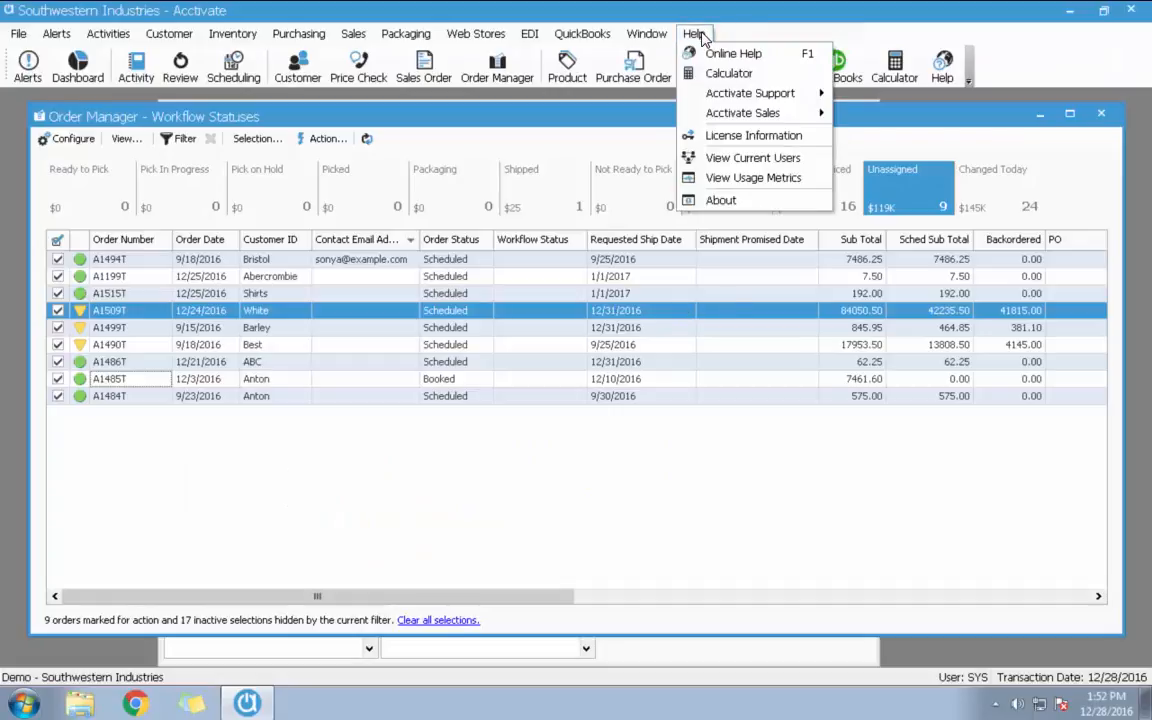
{"action": "left_click", "coordinate": [720, 200]}
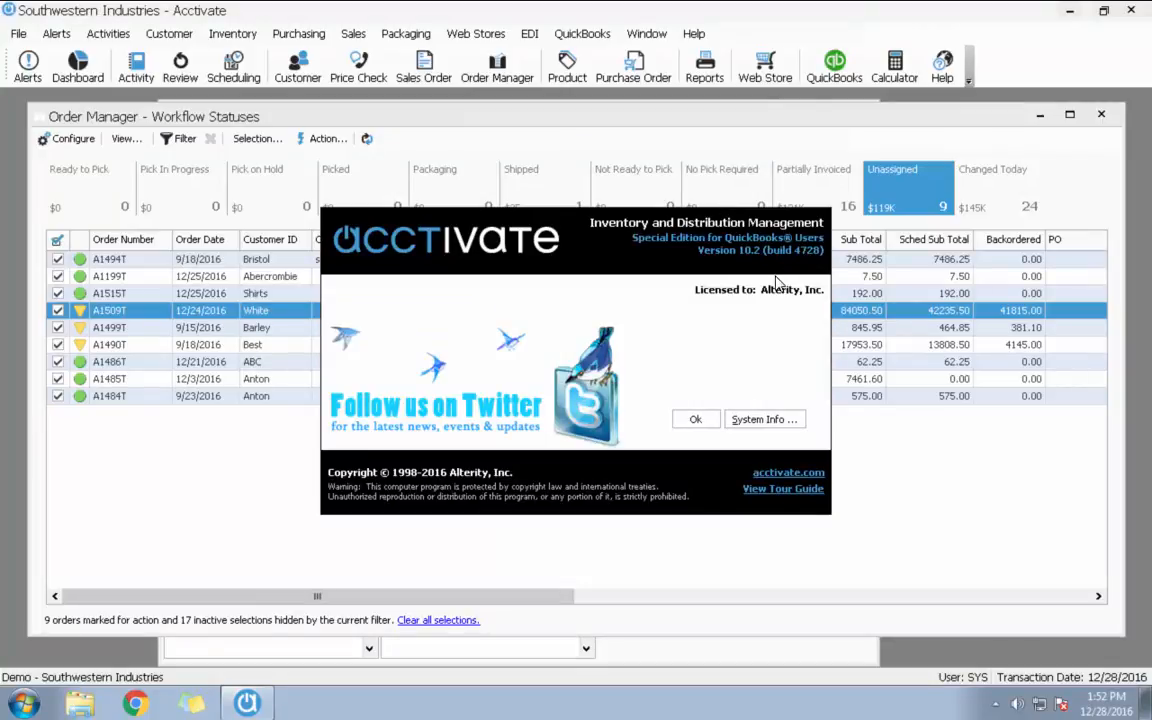
{"action": "left_click", "coordinate": [706, 425]}
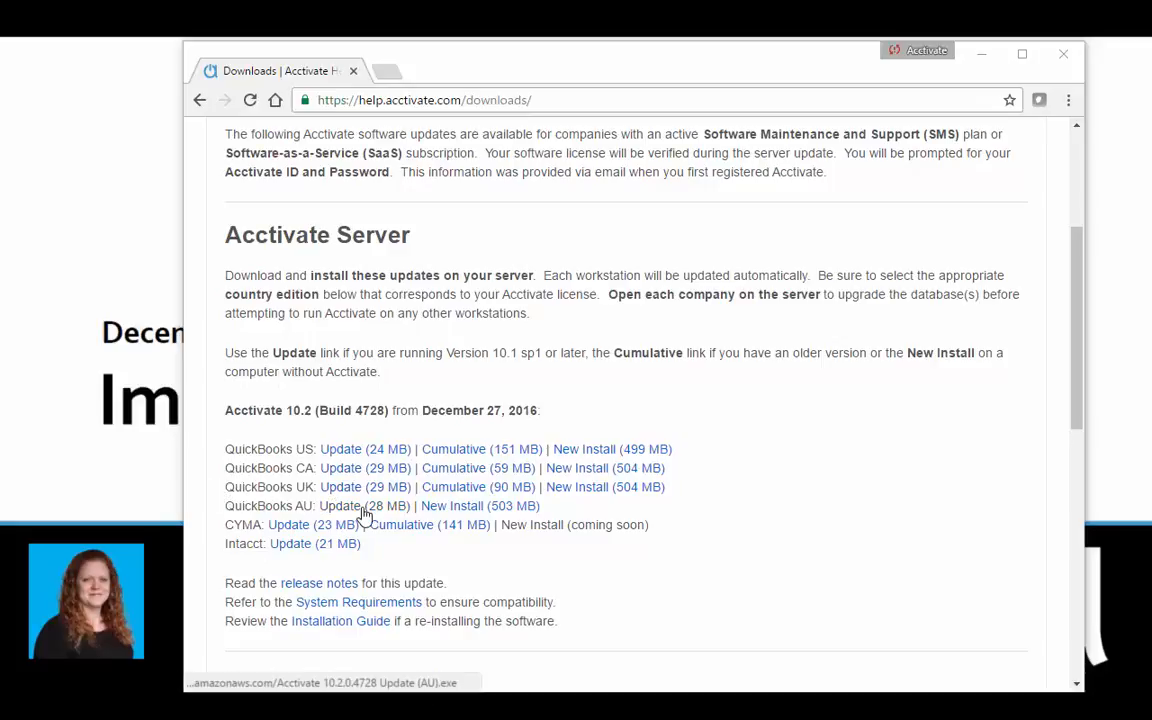
{"action": "scroll", "coordinate": [949, 589], "scroll_direction": "down", "scroll_amount": 5}
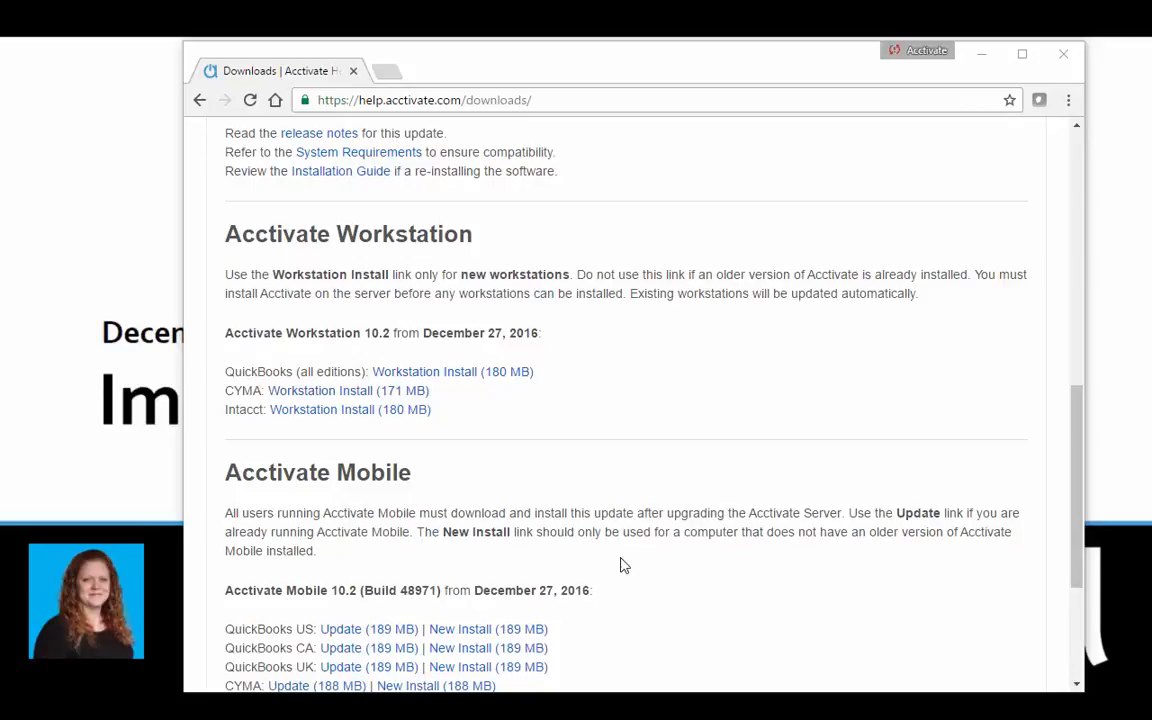
{"action": "scroll", "coordinate": [622, 567], "scroll_direction": "down", "scroll_amount": 1}
{"action": "scroll", "coordinate": [622, 567], "scroll_direction": "down", "scroll_amount": 3}
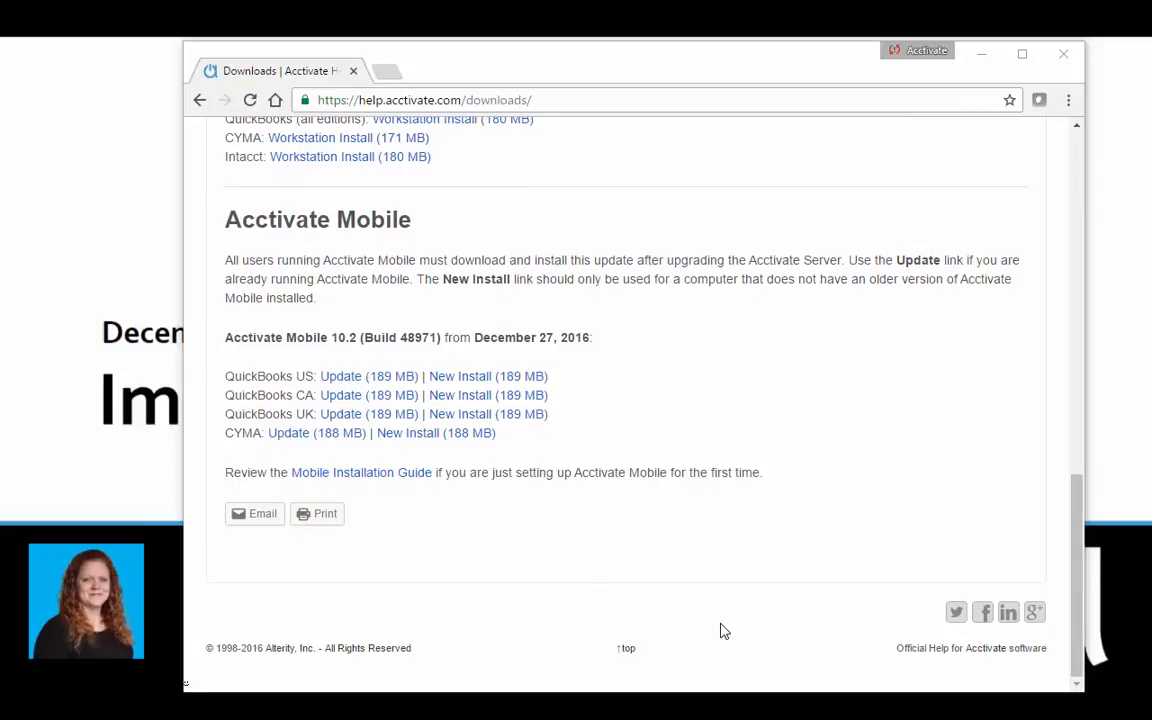
{"action": "scroll", "coordinate": [722, 627], "scroll_direction": "up", "scroll_amount": 10}
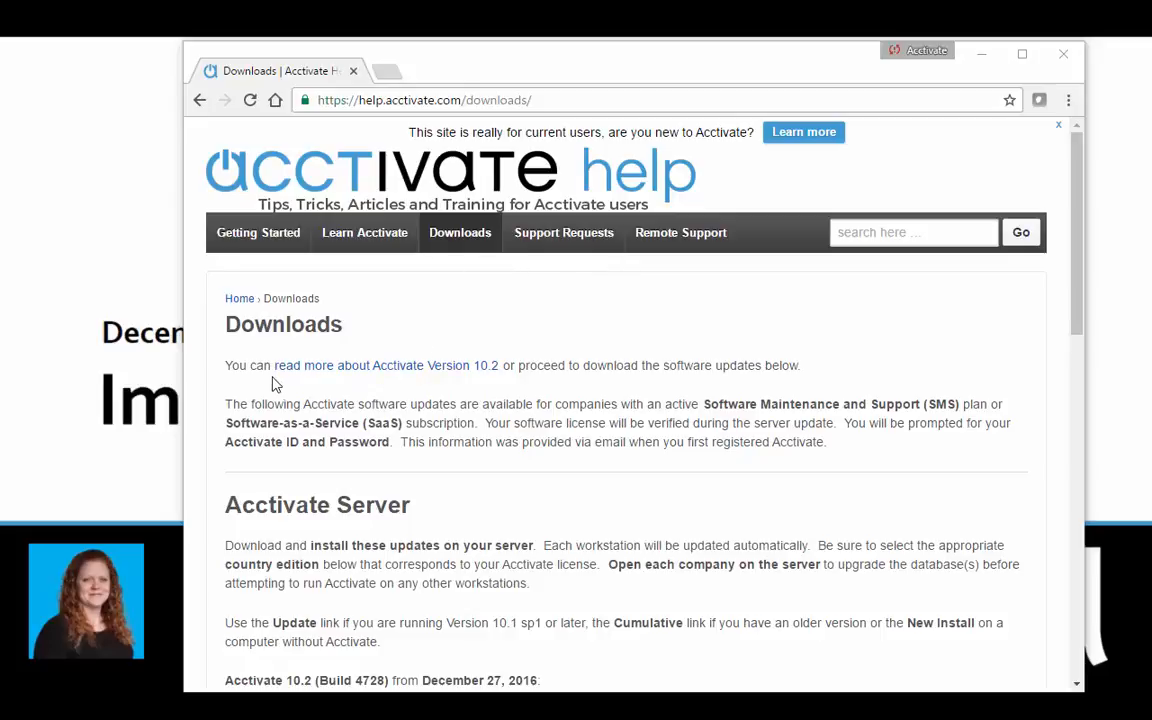
{"action": "left_click", "coordinate": [408, 369]}
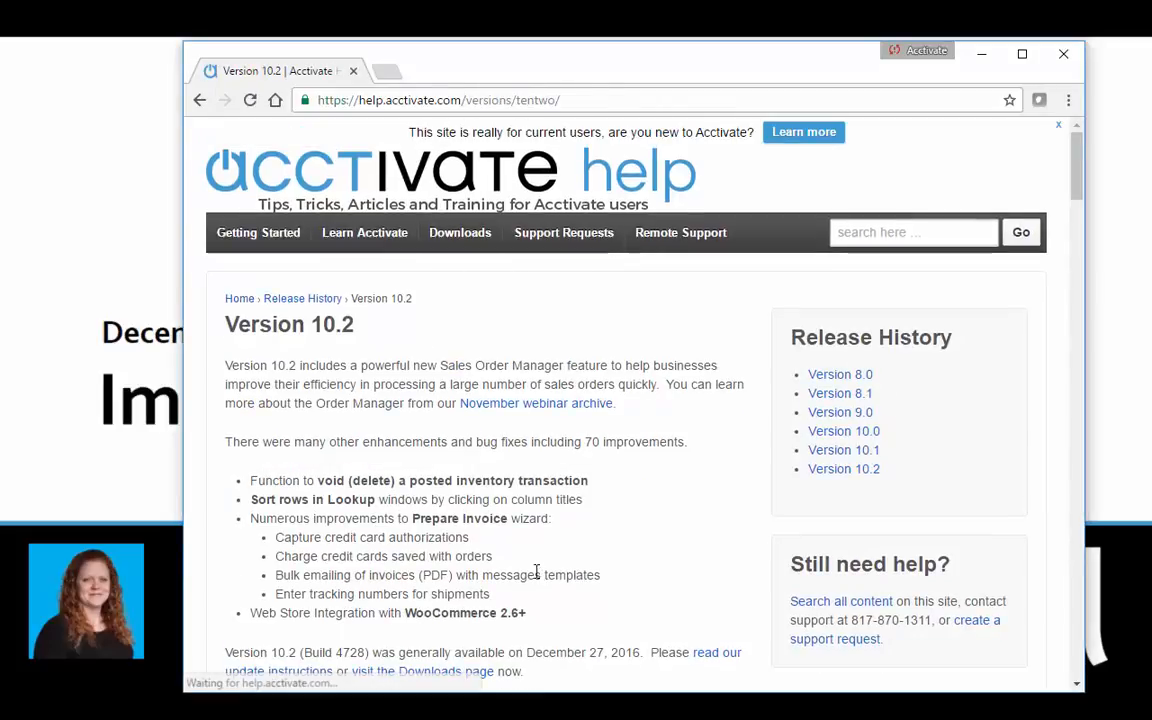
{"action": "scroll", "coordinate": [743, 576], "scroll_direction": "down", "scroll_amount": 3}
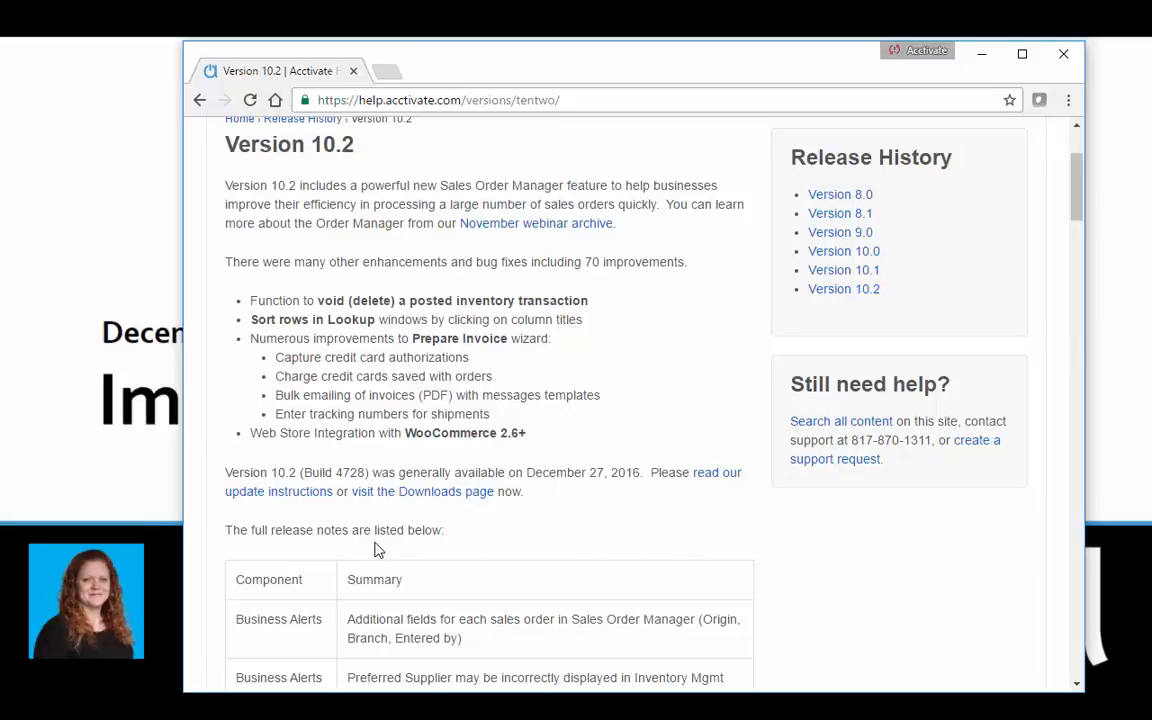
{"action": "scroll", "coordinate": [651, 596], "scroll_direction": "up", "scroll_amount": 1}
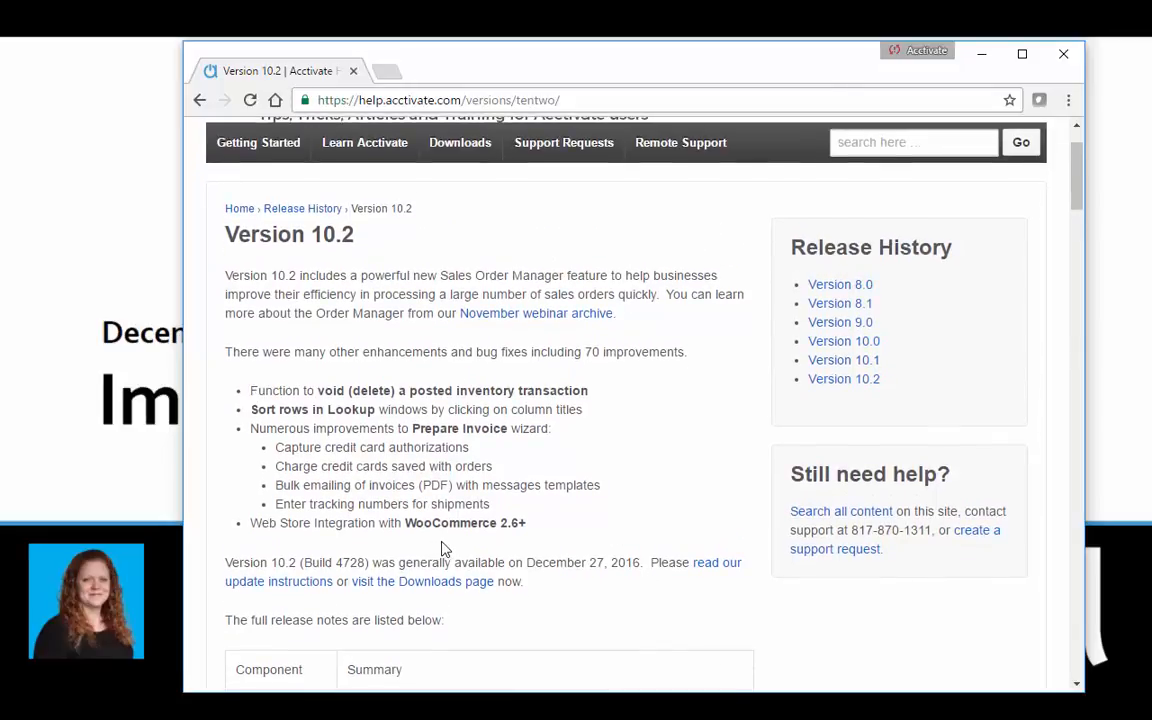
{"action": "scroll", "coordinate": [643, 571], "scroll_direction": "down", "scroll_amount": 4}
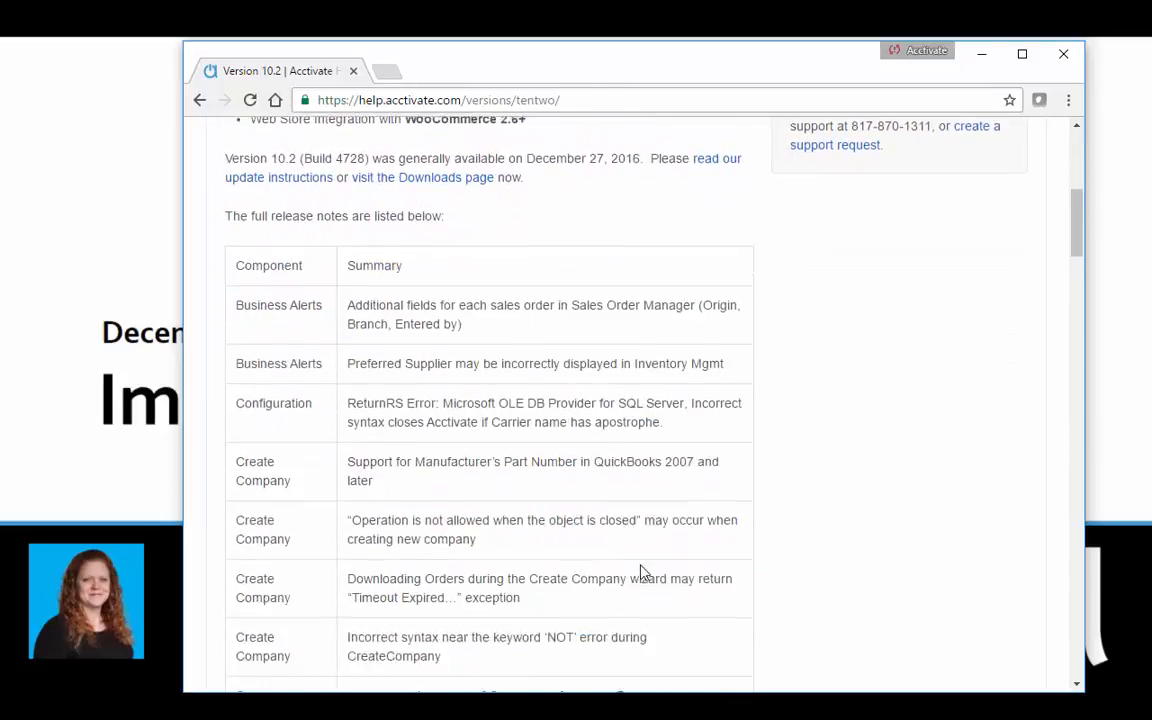
{"action": "scroll", "coordinate": [643, 571], "scroll_direction": "down", "scroll_amount": 1}
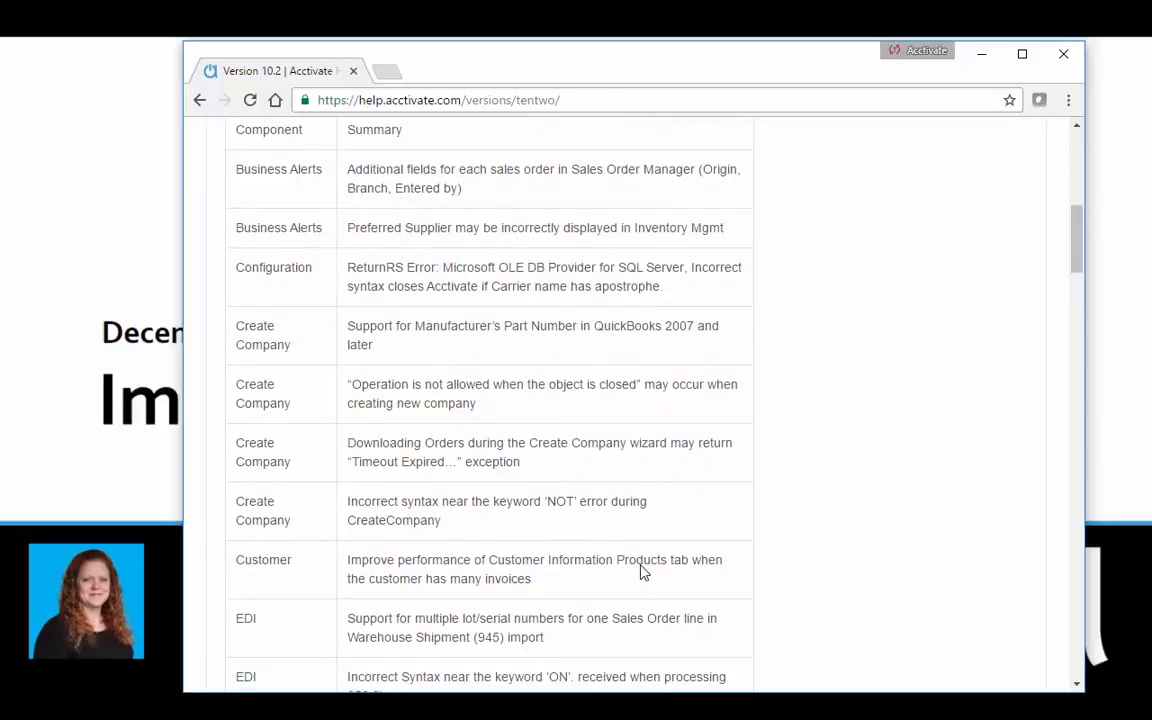
{"action": "scroll", "coordinate": [643, 571], "scroll_direction": "down", "scroll_amount": 8}
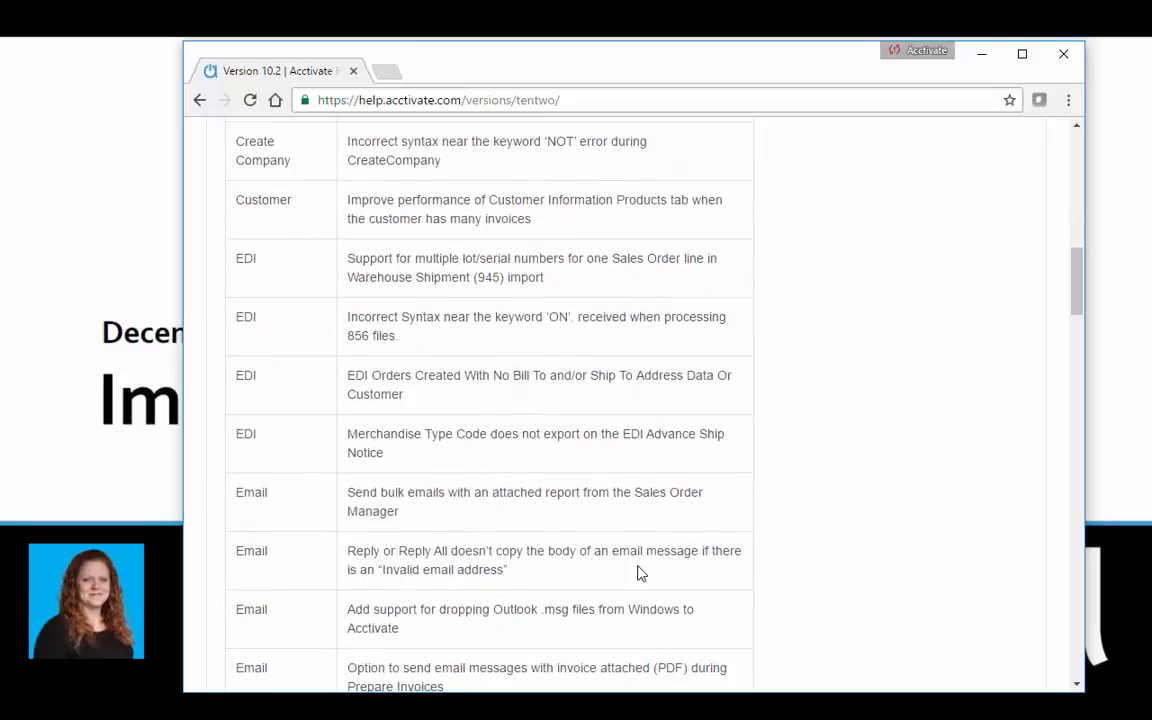
{"action": "scroll", "coordinate": [640, 573], "scroll_direction": "up", "scroll_amount": 15}
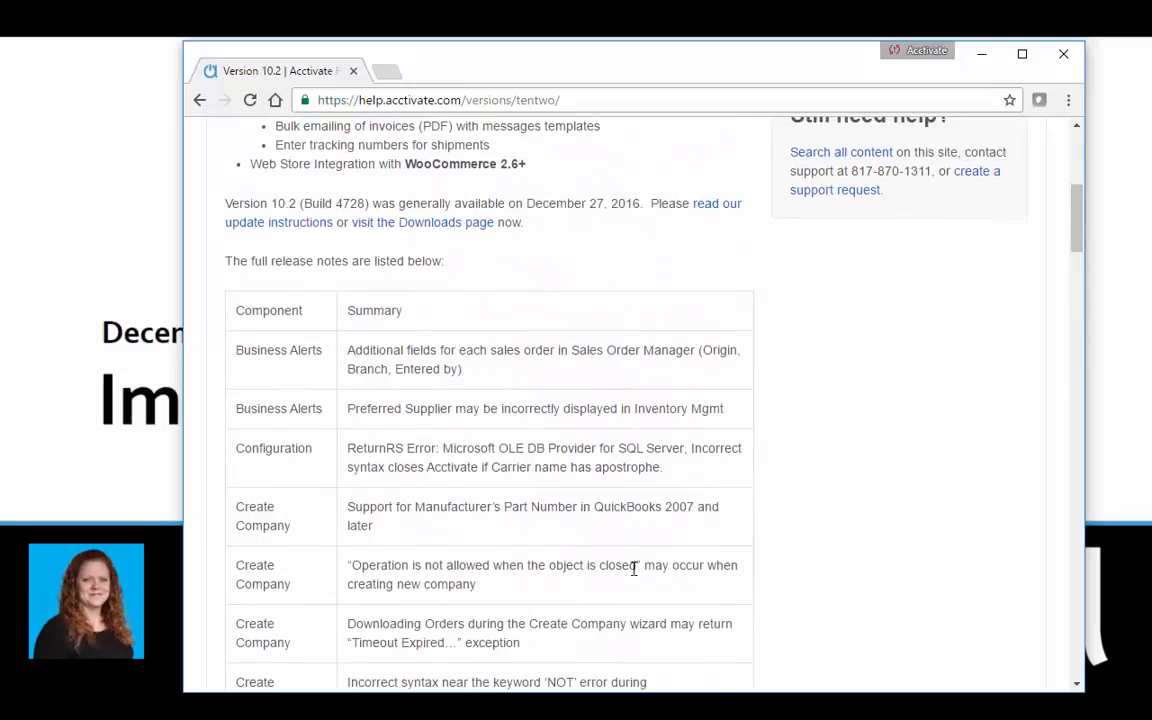
{"action": "left_click", "coordinate": [462, 245]}
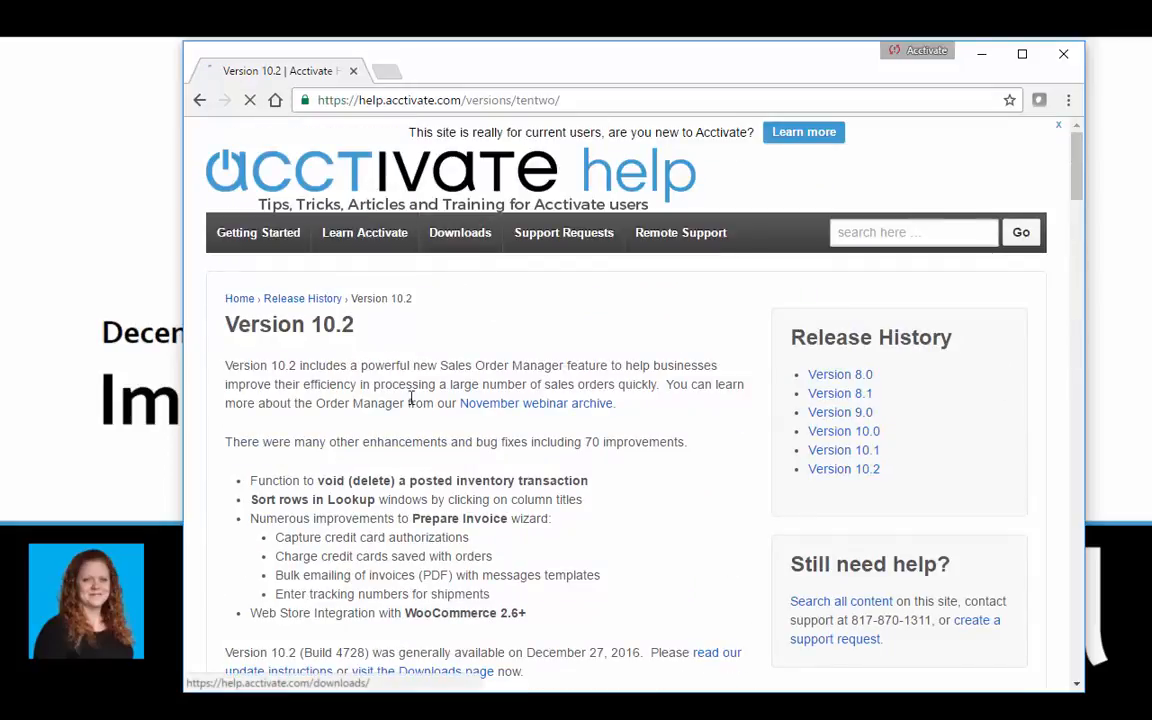
{"action": "scroll", "coordinate": [373, 541], "scroll_direction": "down", "scroll_amount": 2}
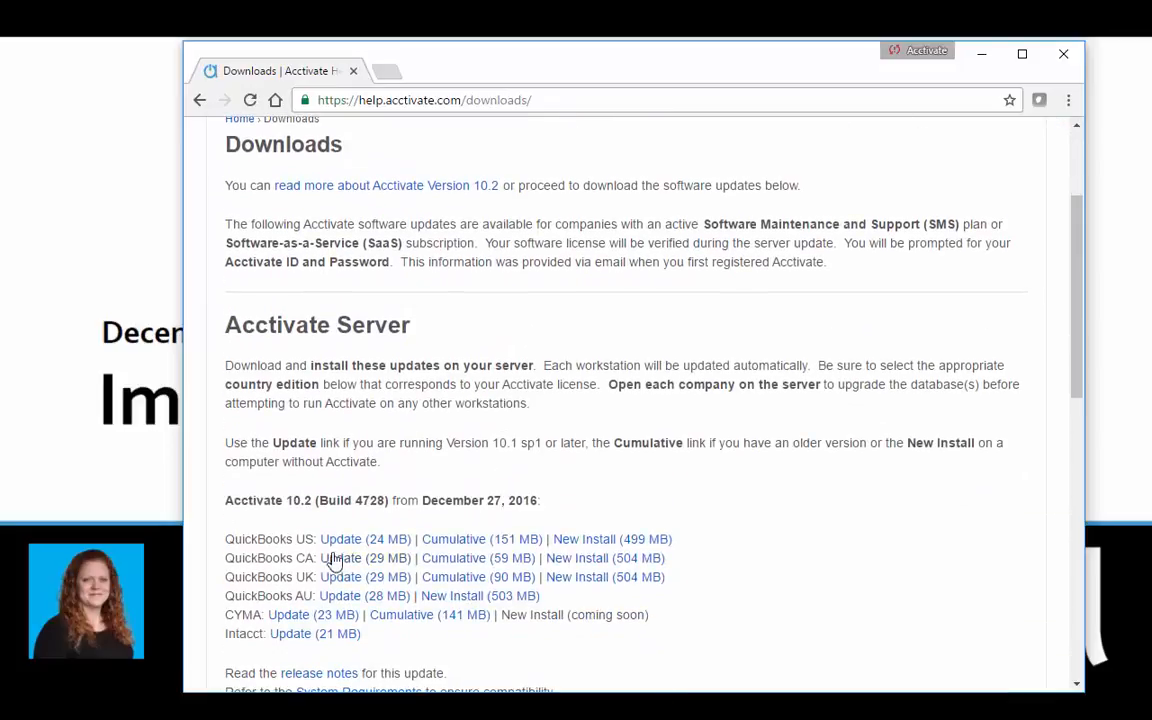